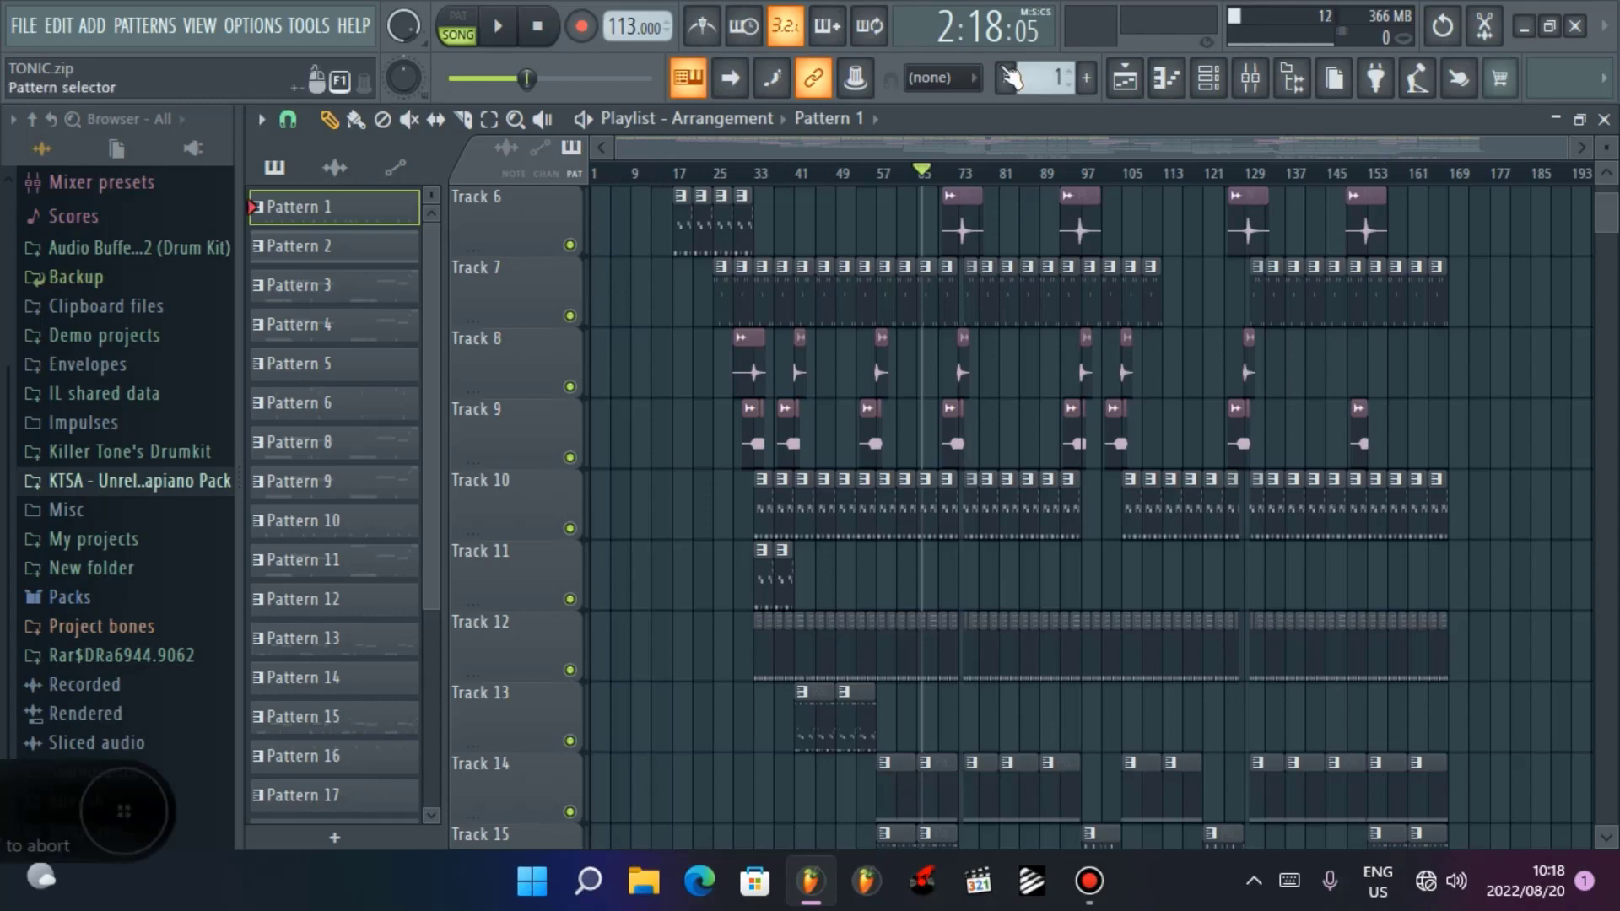
# Step: Play the arrangement in song mode and expand the TNK Musiq Grootman Perc Sample pack folder in the browser
pyautogui.click(502, 28)
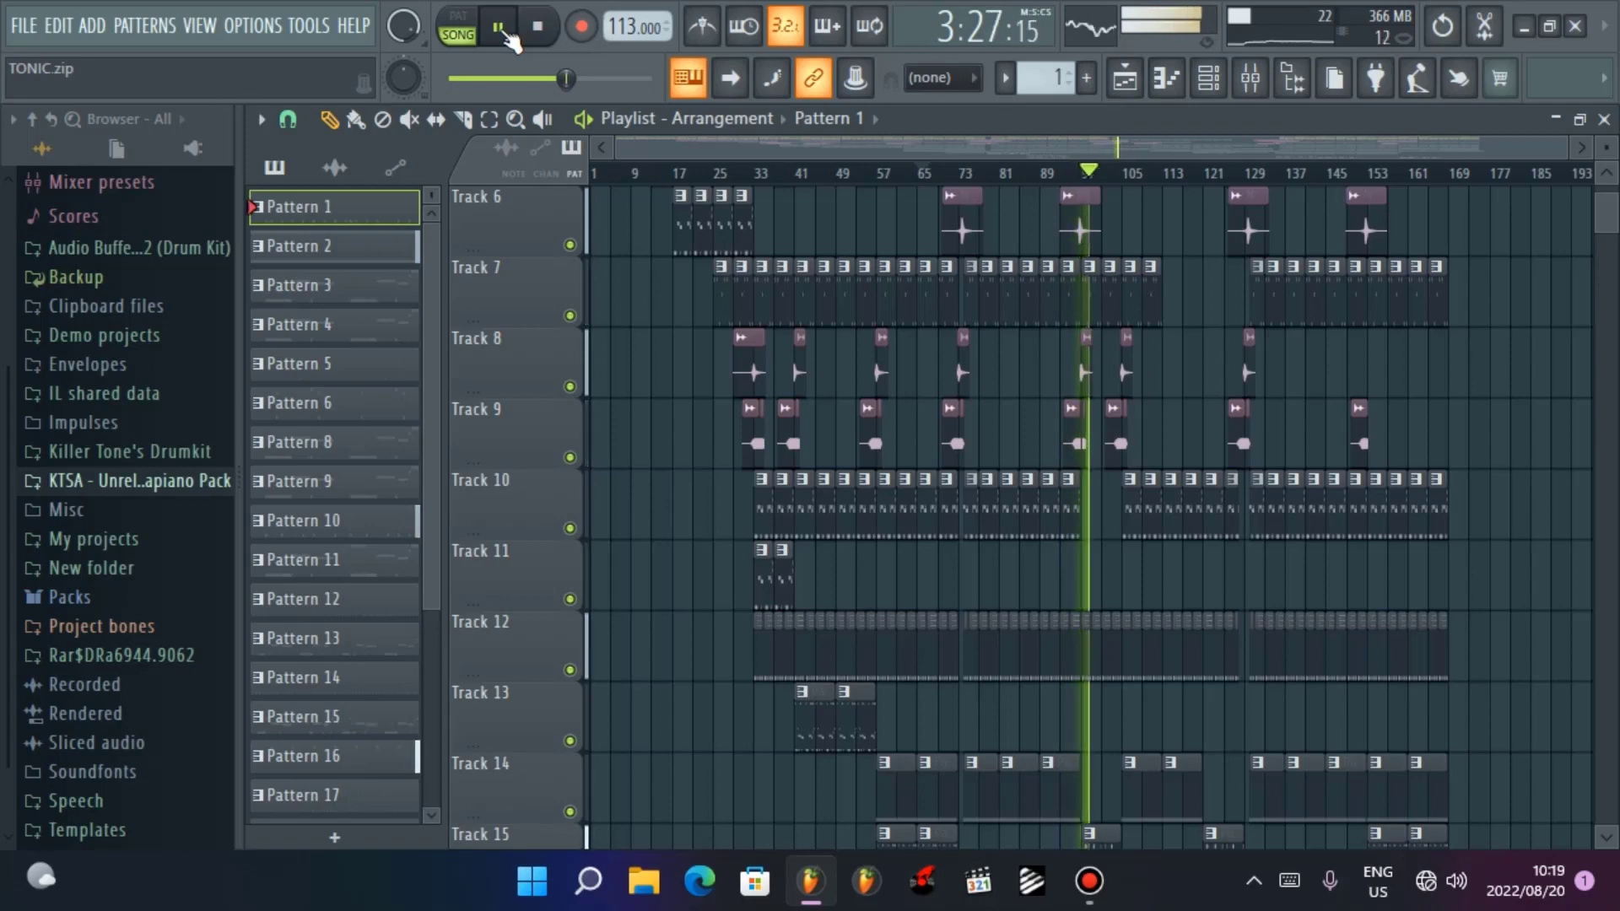
pyautogui.scroll(-2, 127, 814)
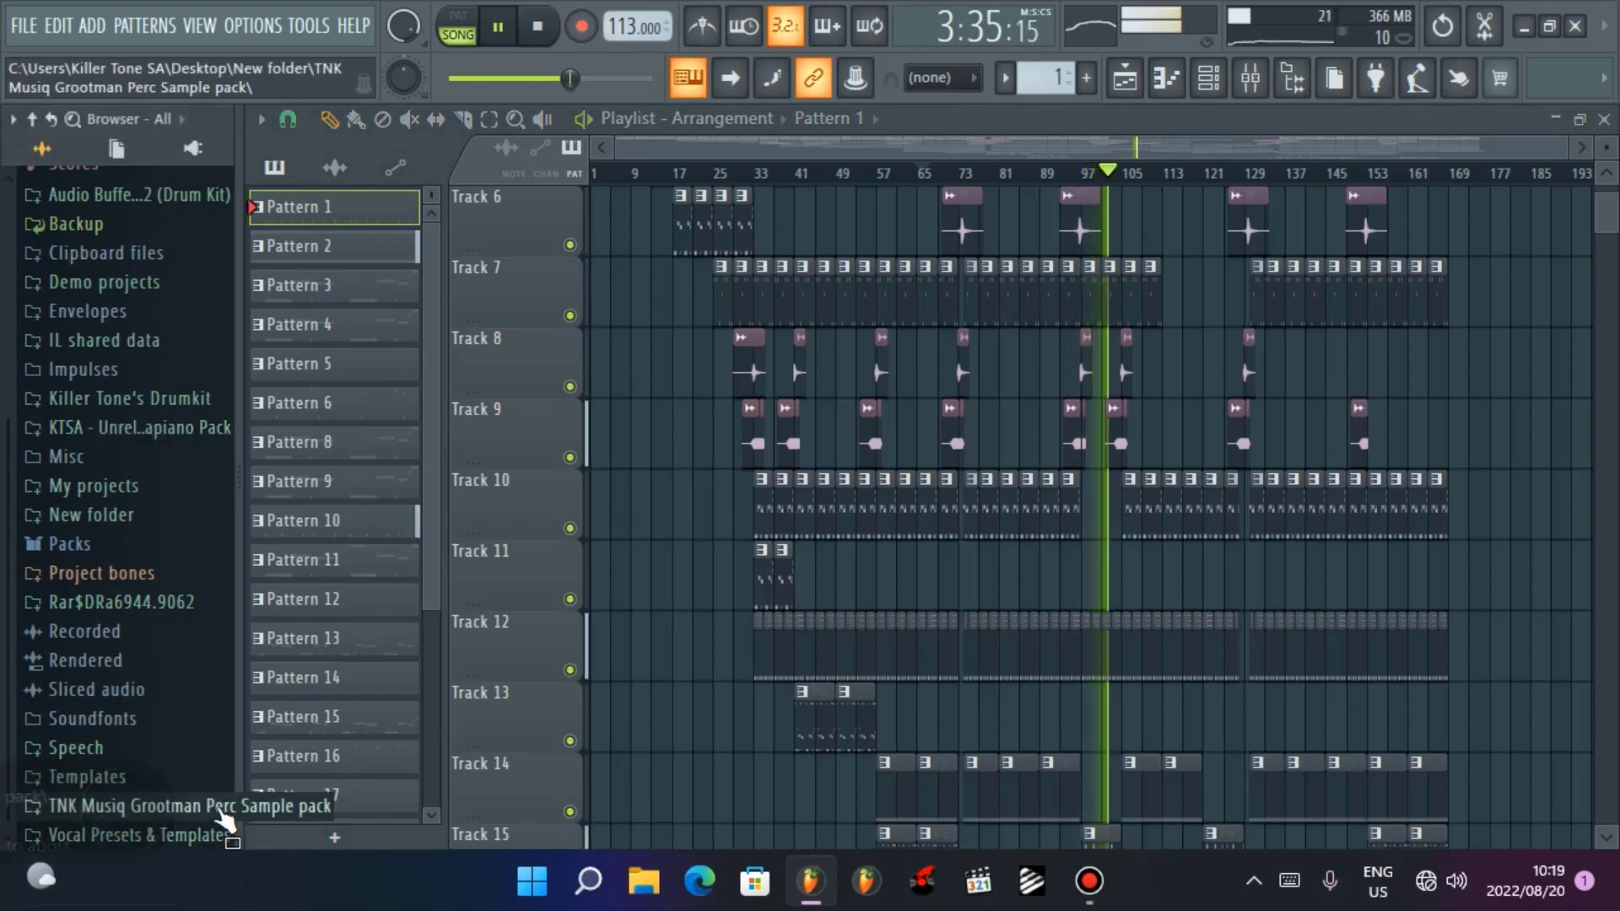
pyautogui.click(118, 807)
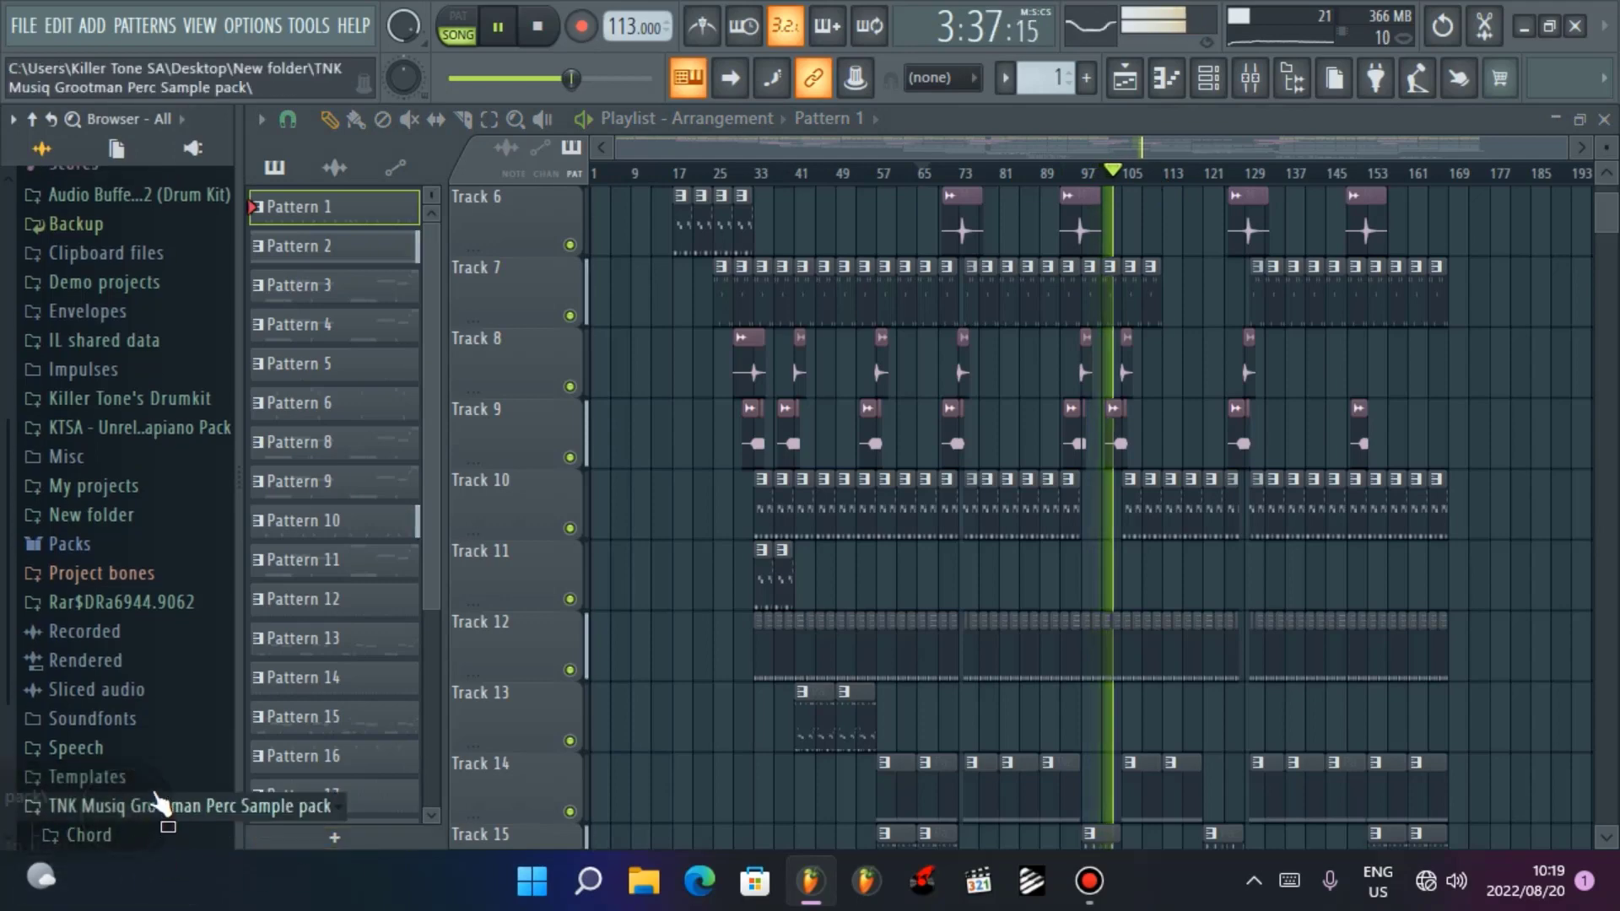
pyautogui.moveTo(162, 802); pyautogui.dragTo(136, 764)
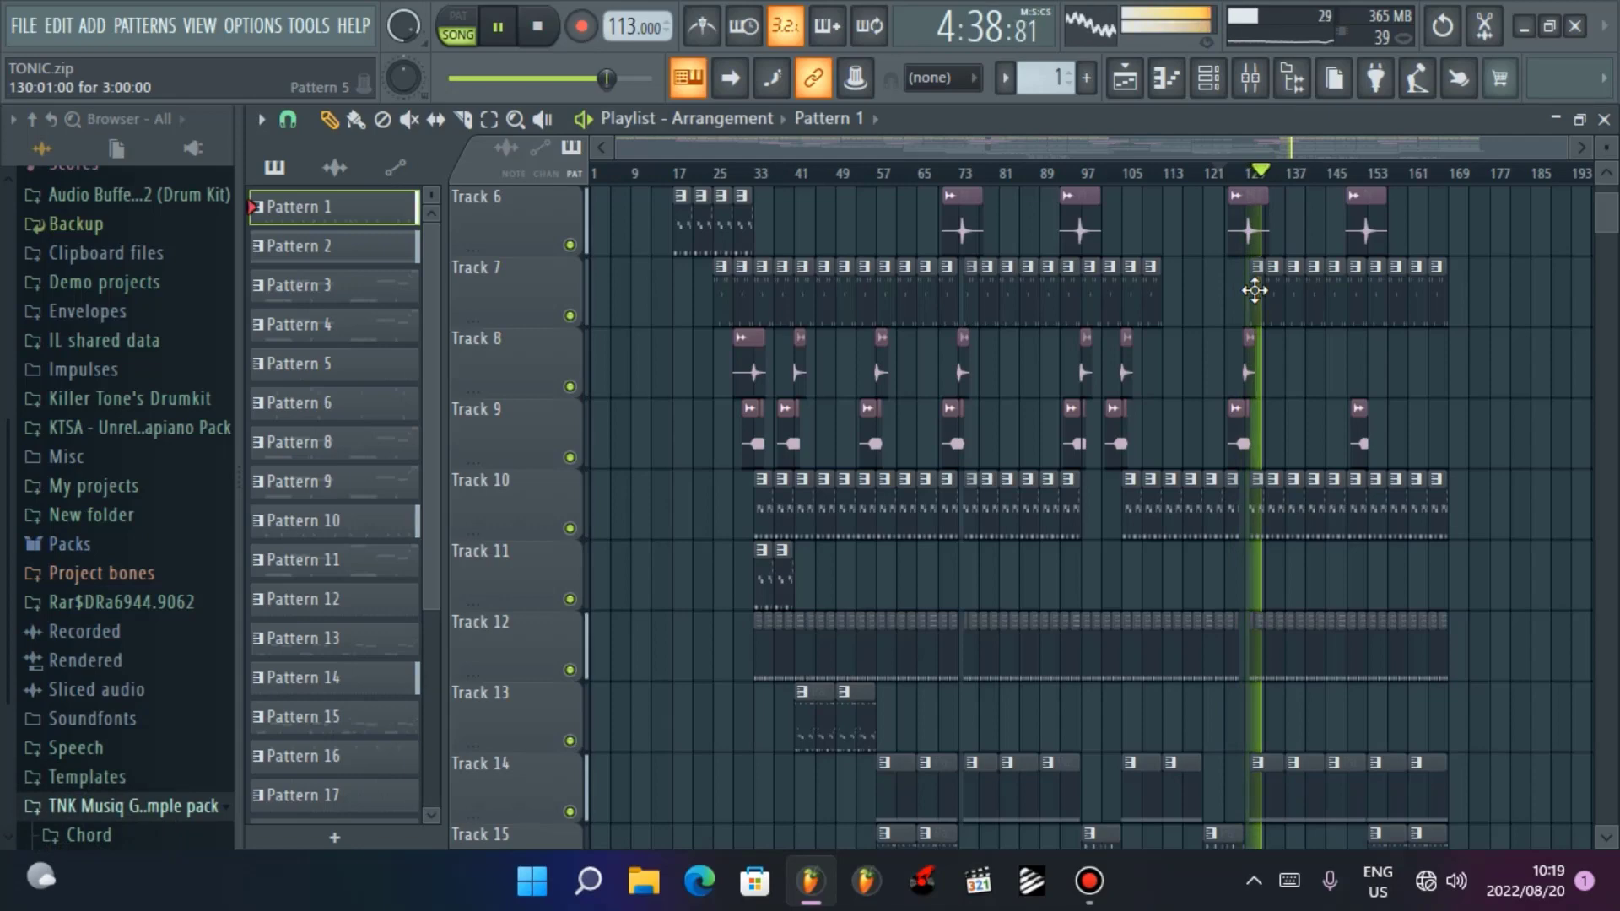
# Step: Stop the song and play Pattern 1 alone in pattern mode with its channel rack shown
pyautogui.press('space')
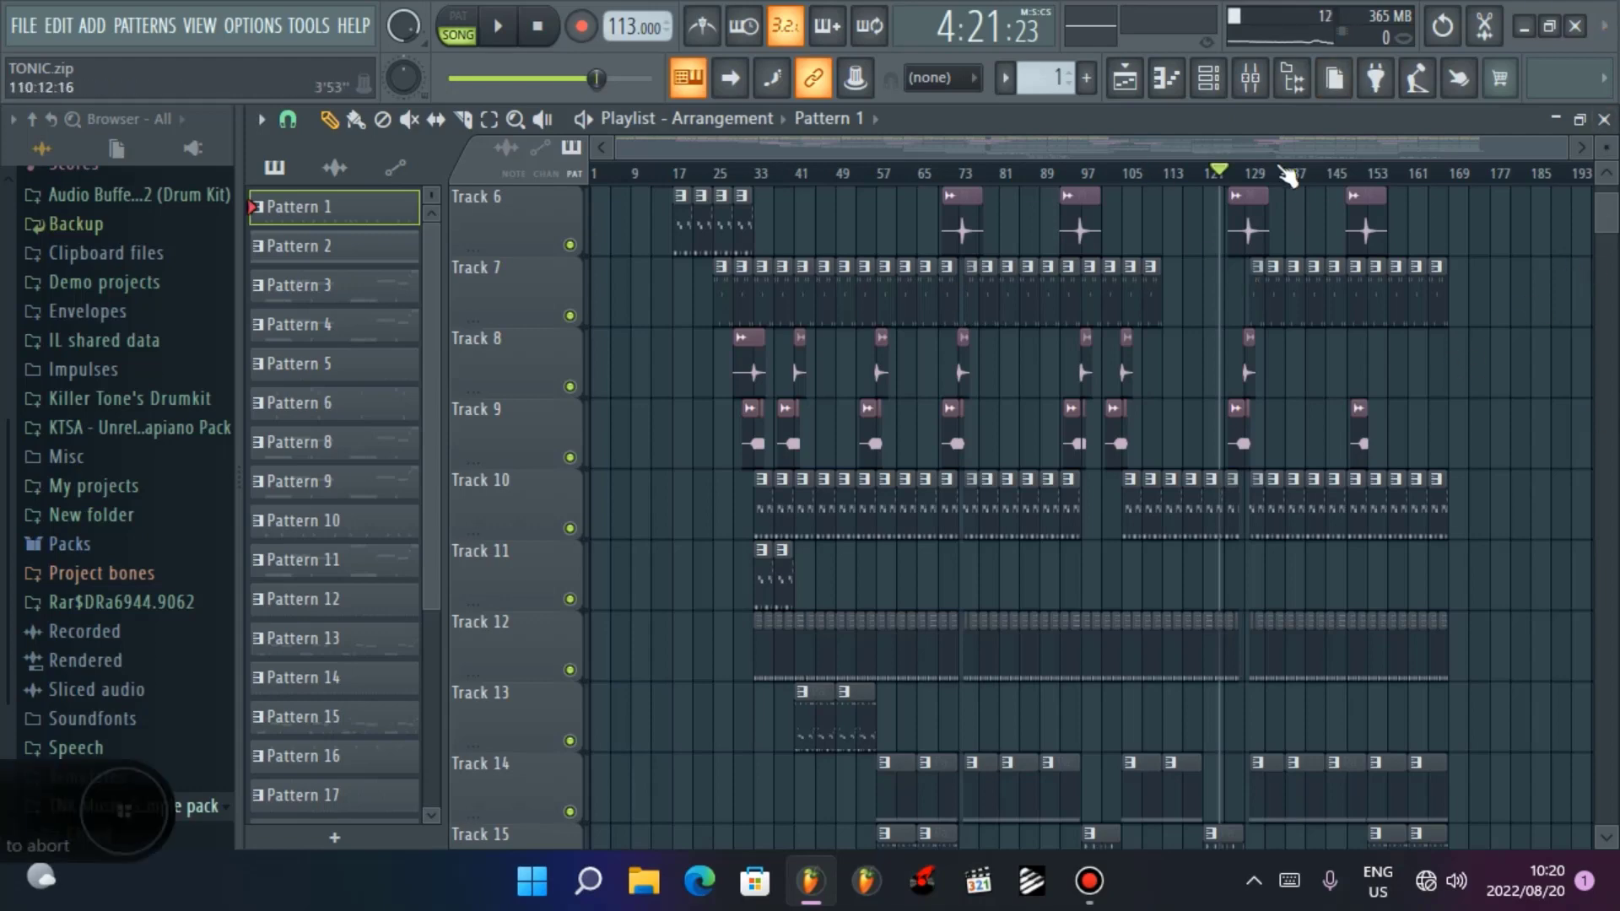
pyautogui.press('F6')
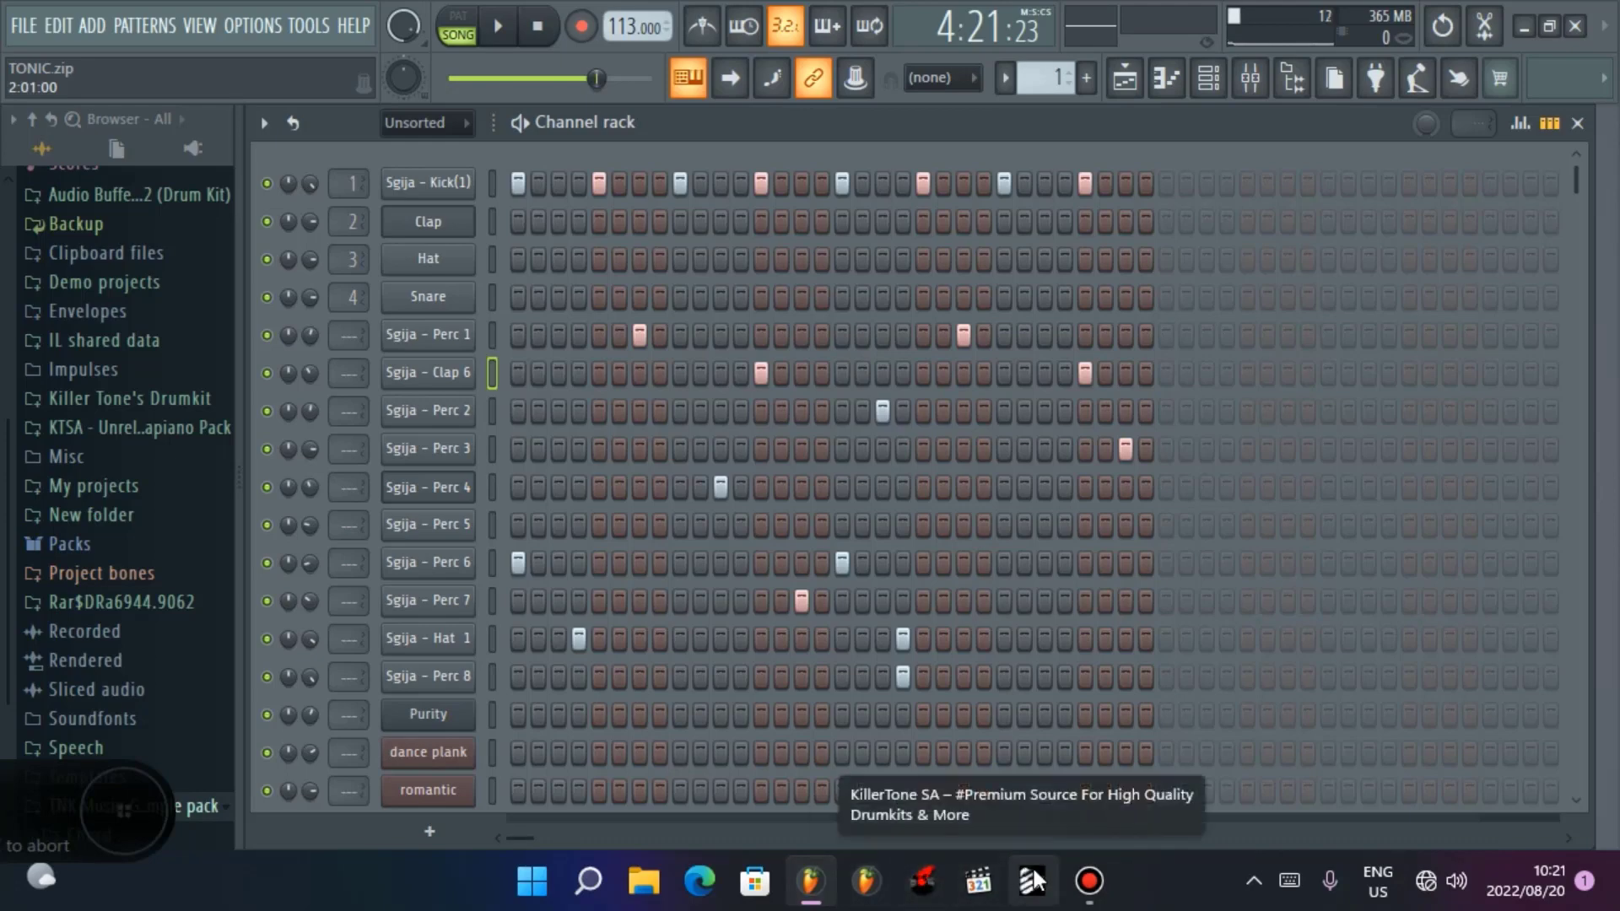
pyautogui.click(1126, 84)
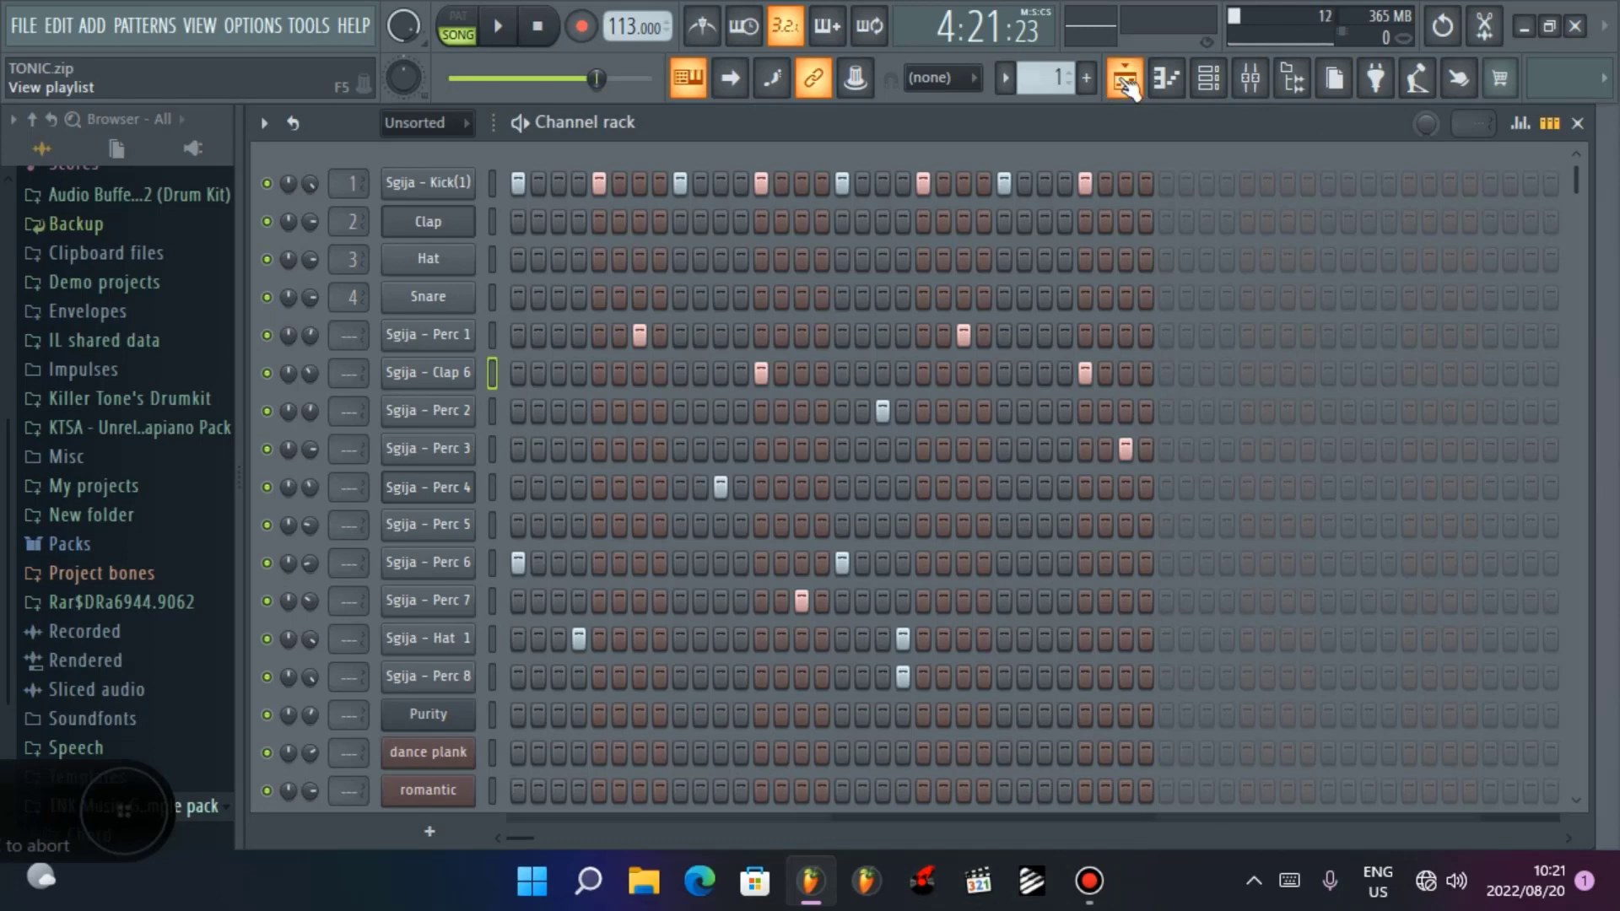
pyautogui.click(488, 23)
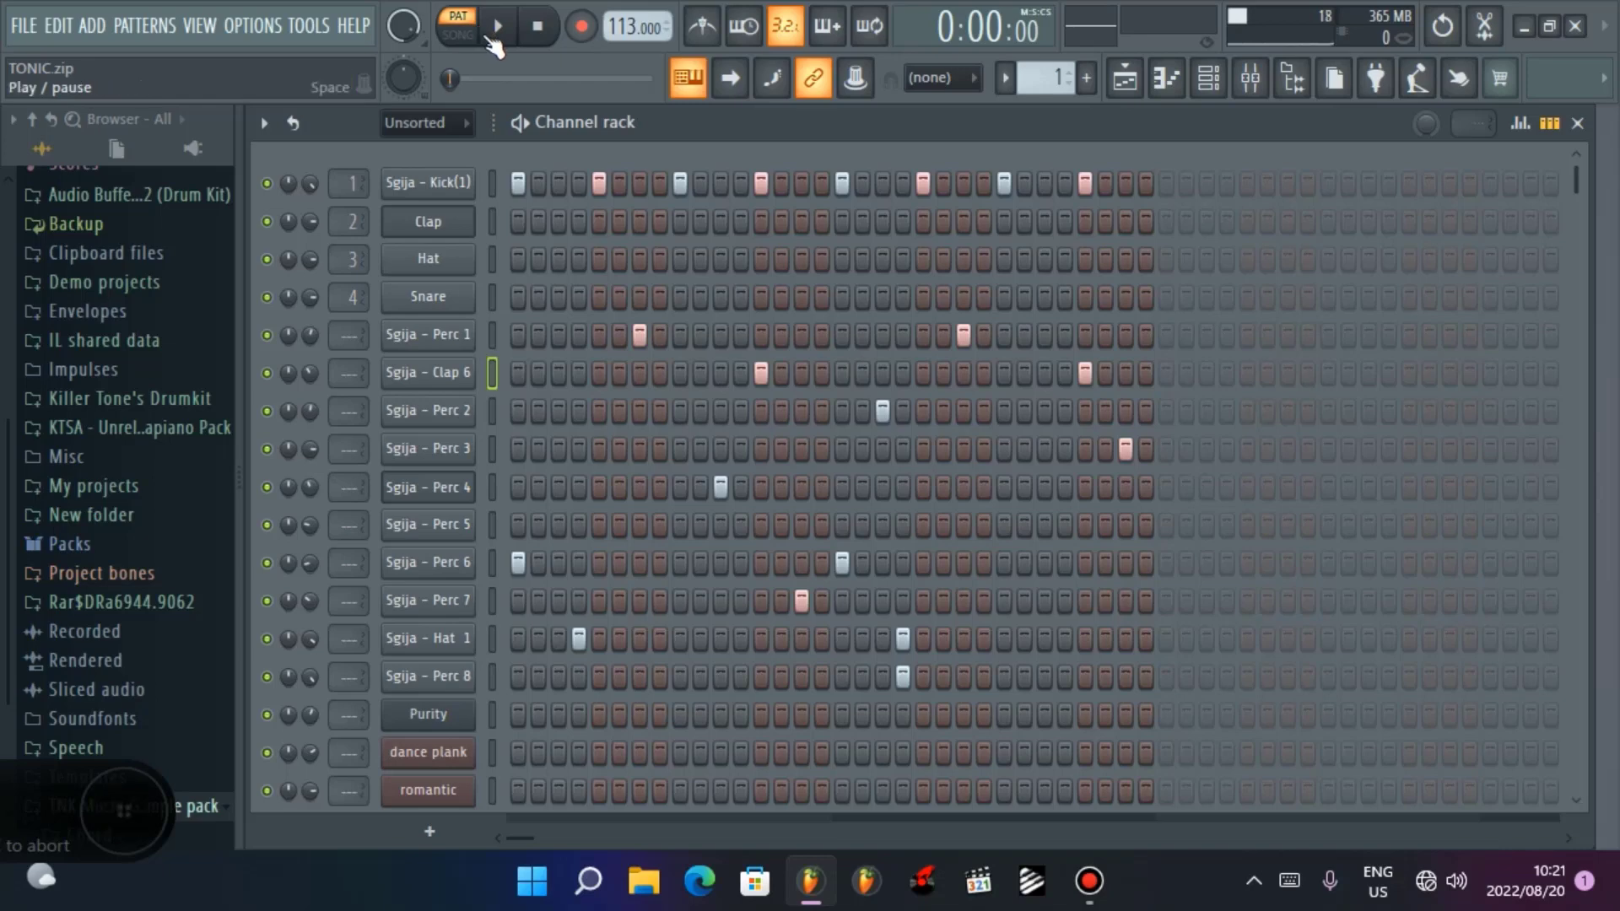
pyautogui.click(496, 34)
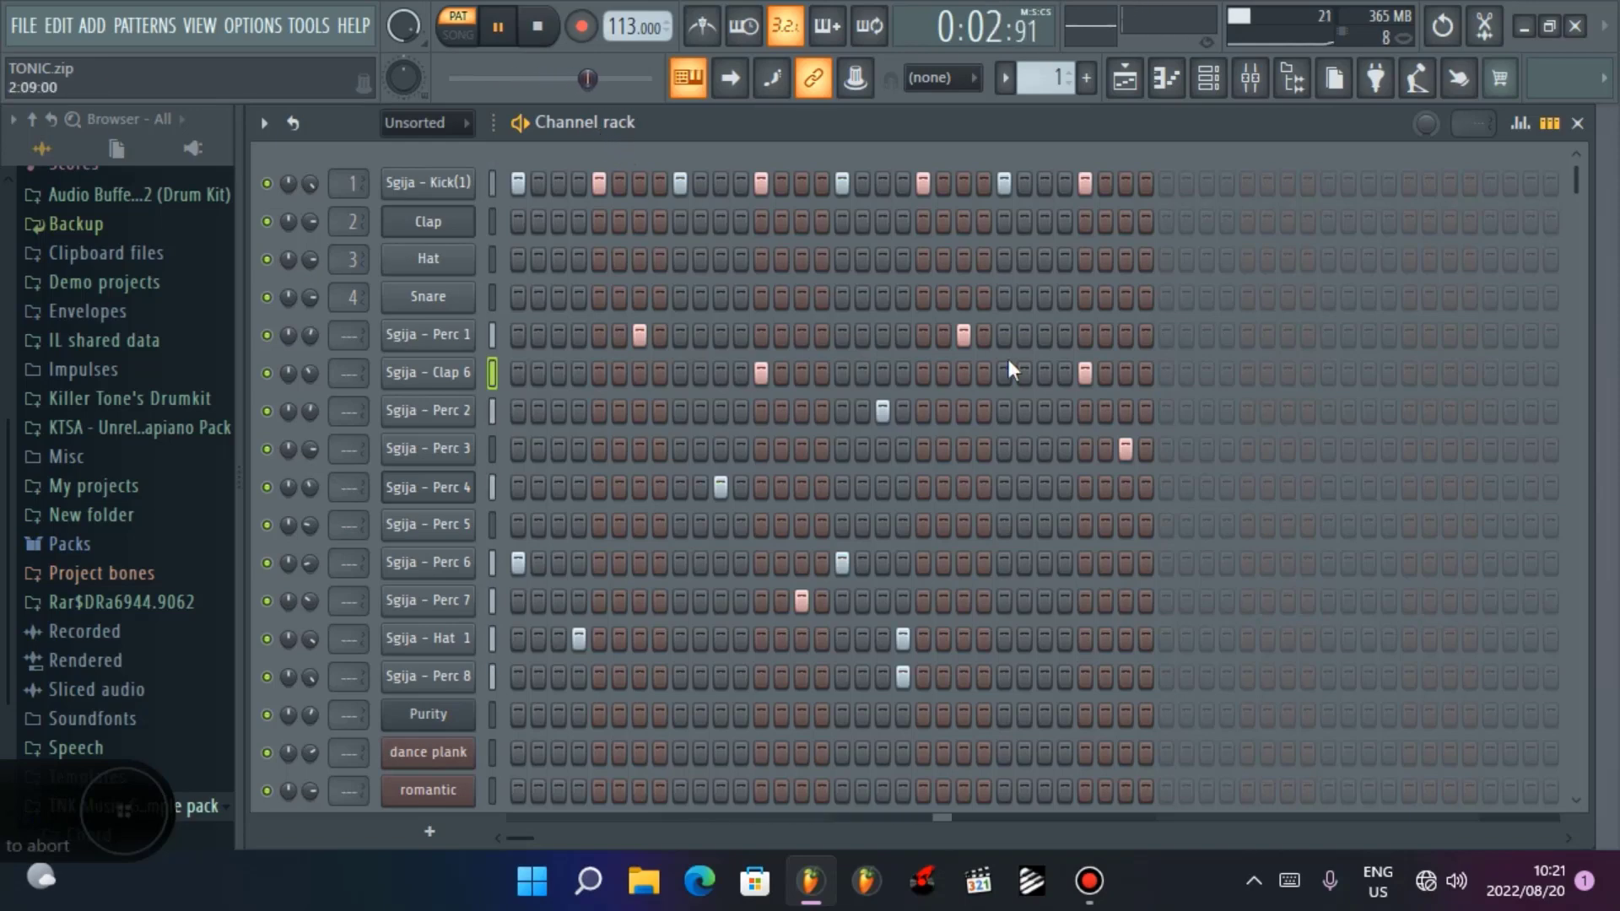
pyautogui.scroll(-10, 1009, 358)
pyautogui.scroll(10, 1009, 358)
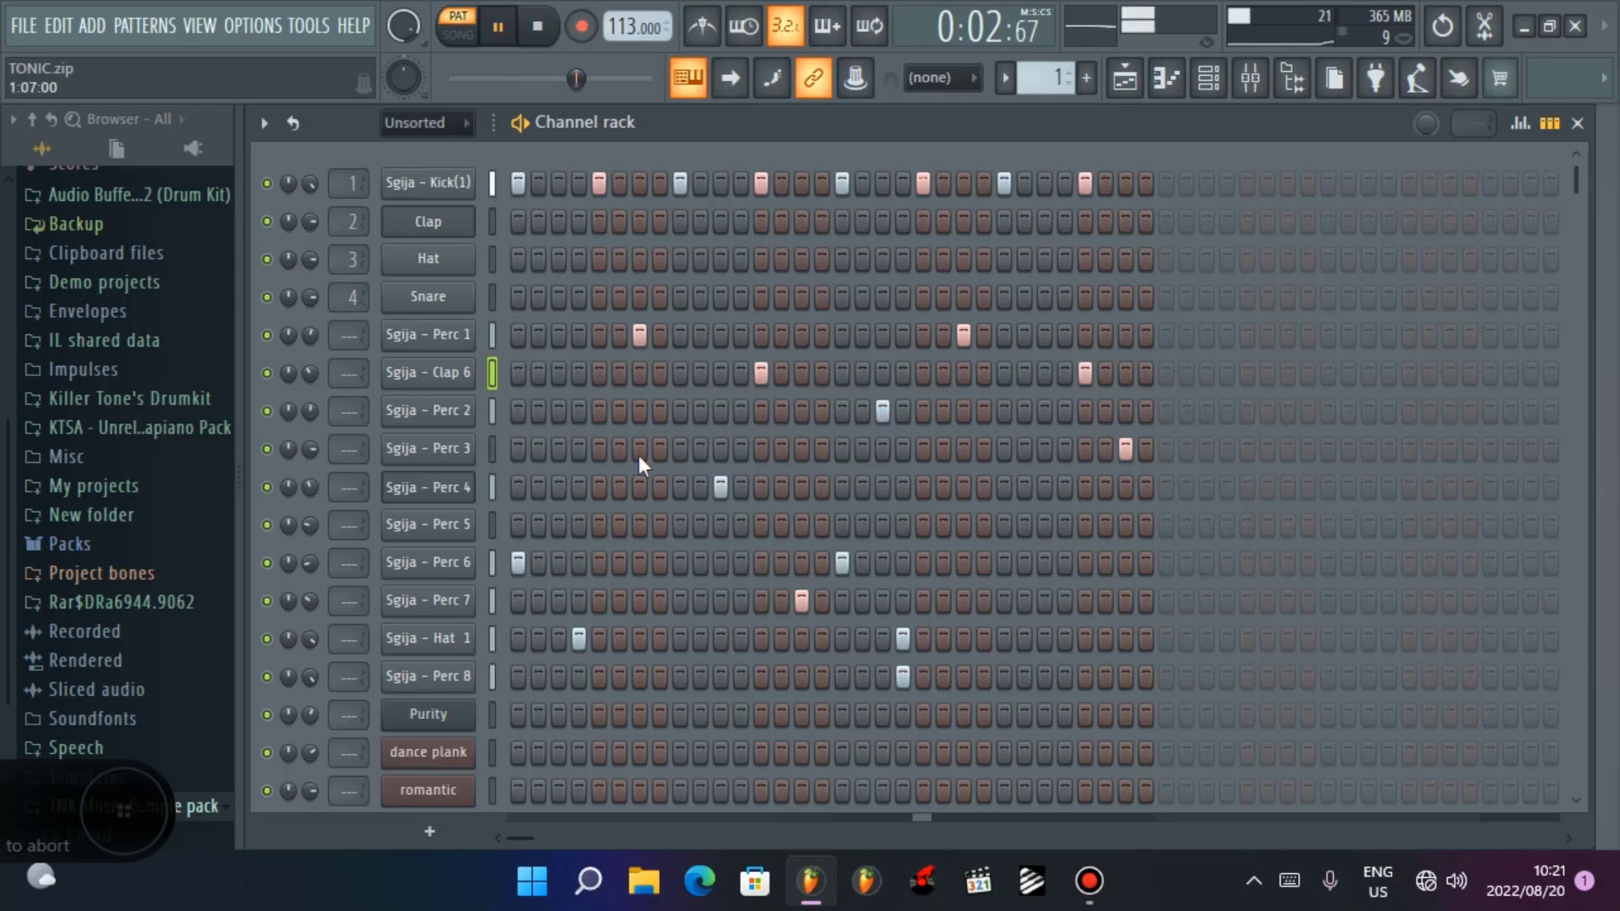
# Step: Audition Pattern 1's drum layers by muting Sgija - Clap 6 through Sgija - Perc 8 and unmuting them one at a time
pyautogui.moveTo(271, 667); pyautogui.dragTo(276, 351)
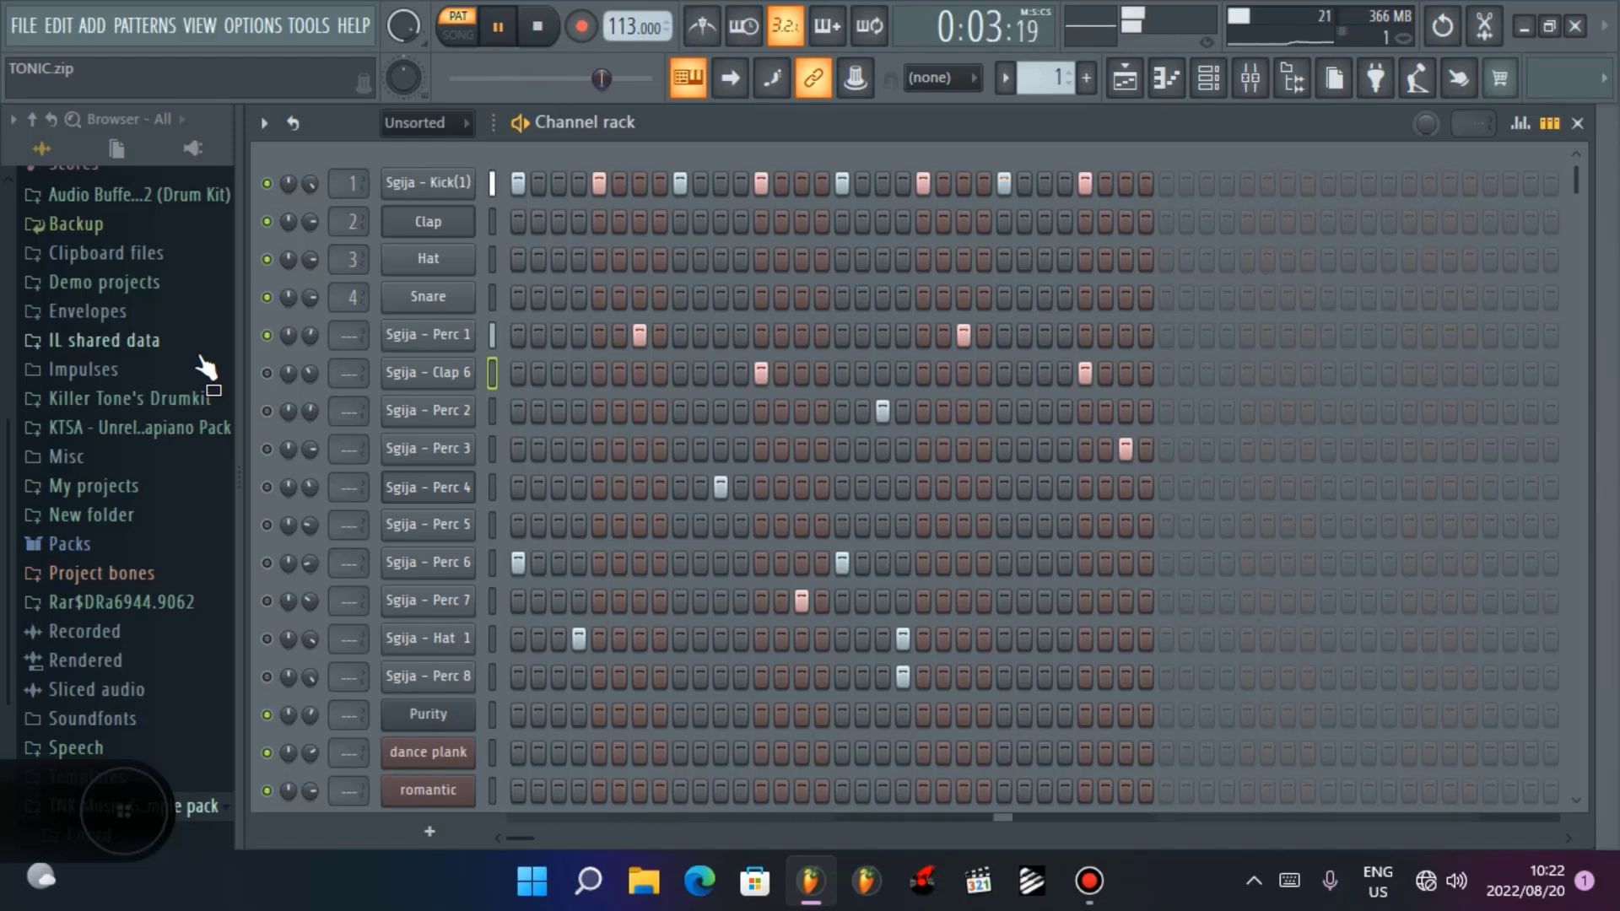
pyautogui.click(266, 372)
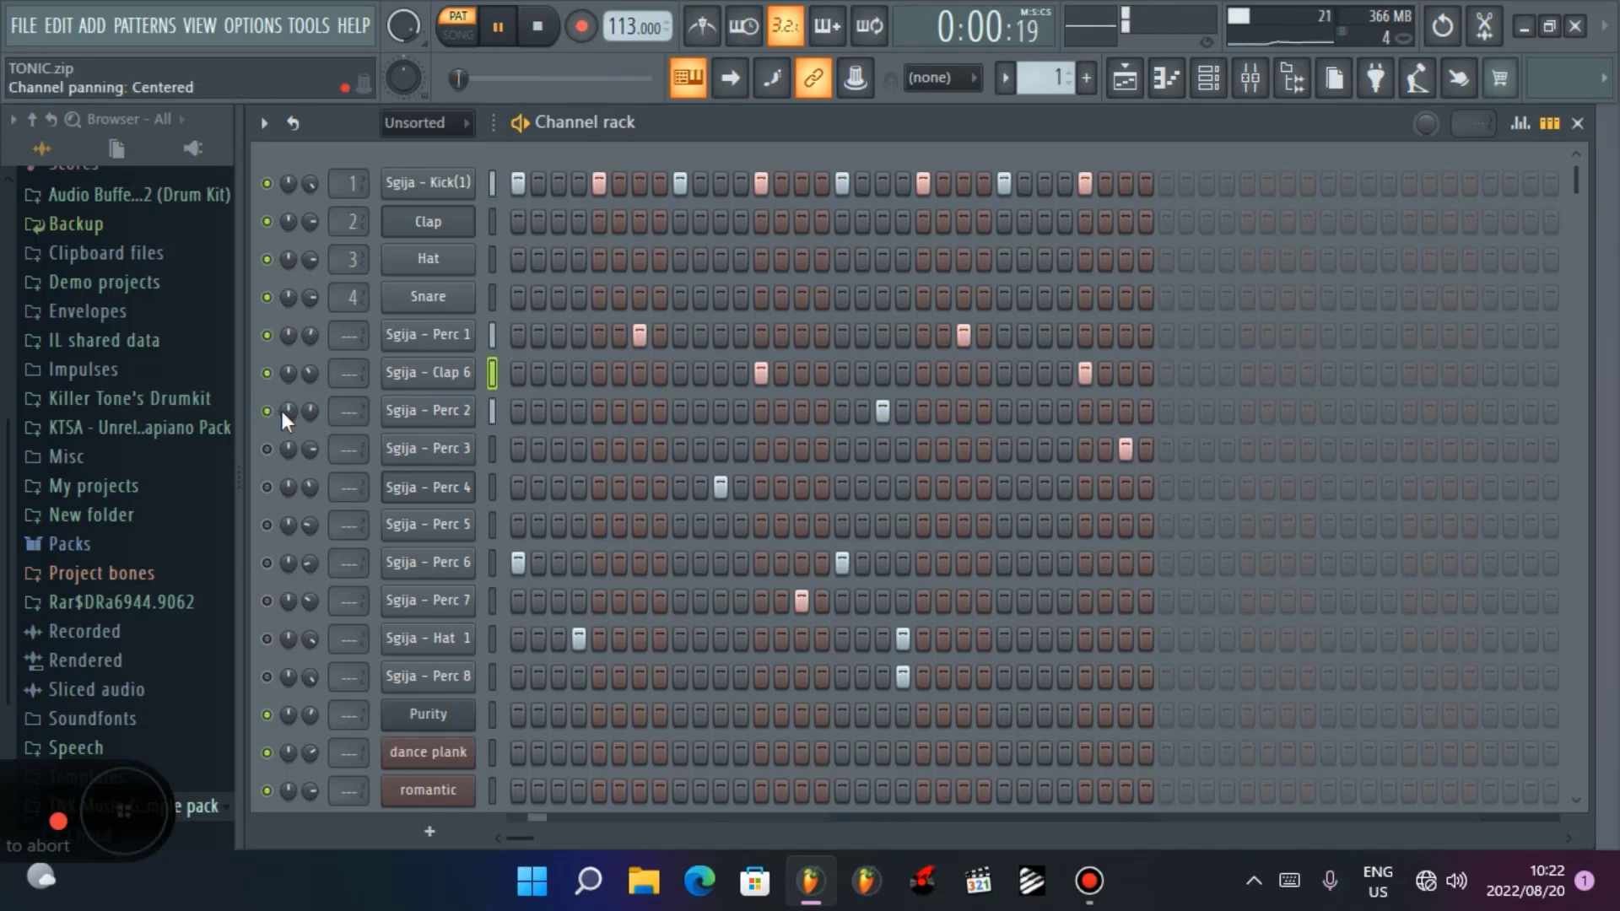
pyautogui.scroll(-4, 311, 414)
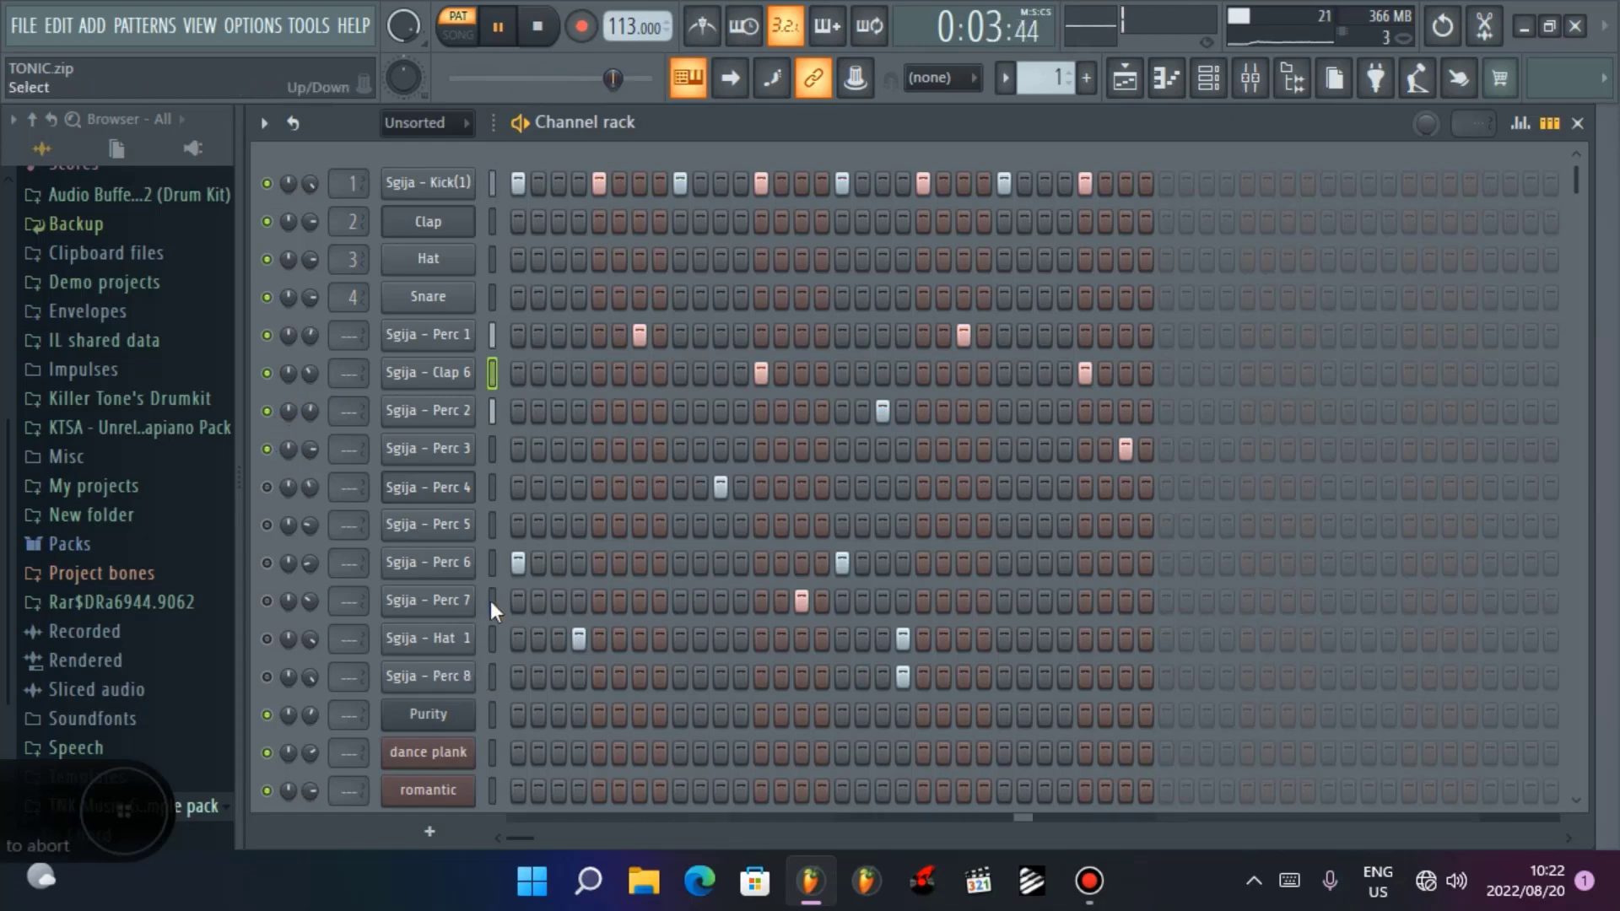
pyautogui.click(267, 487)
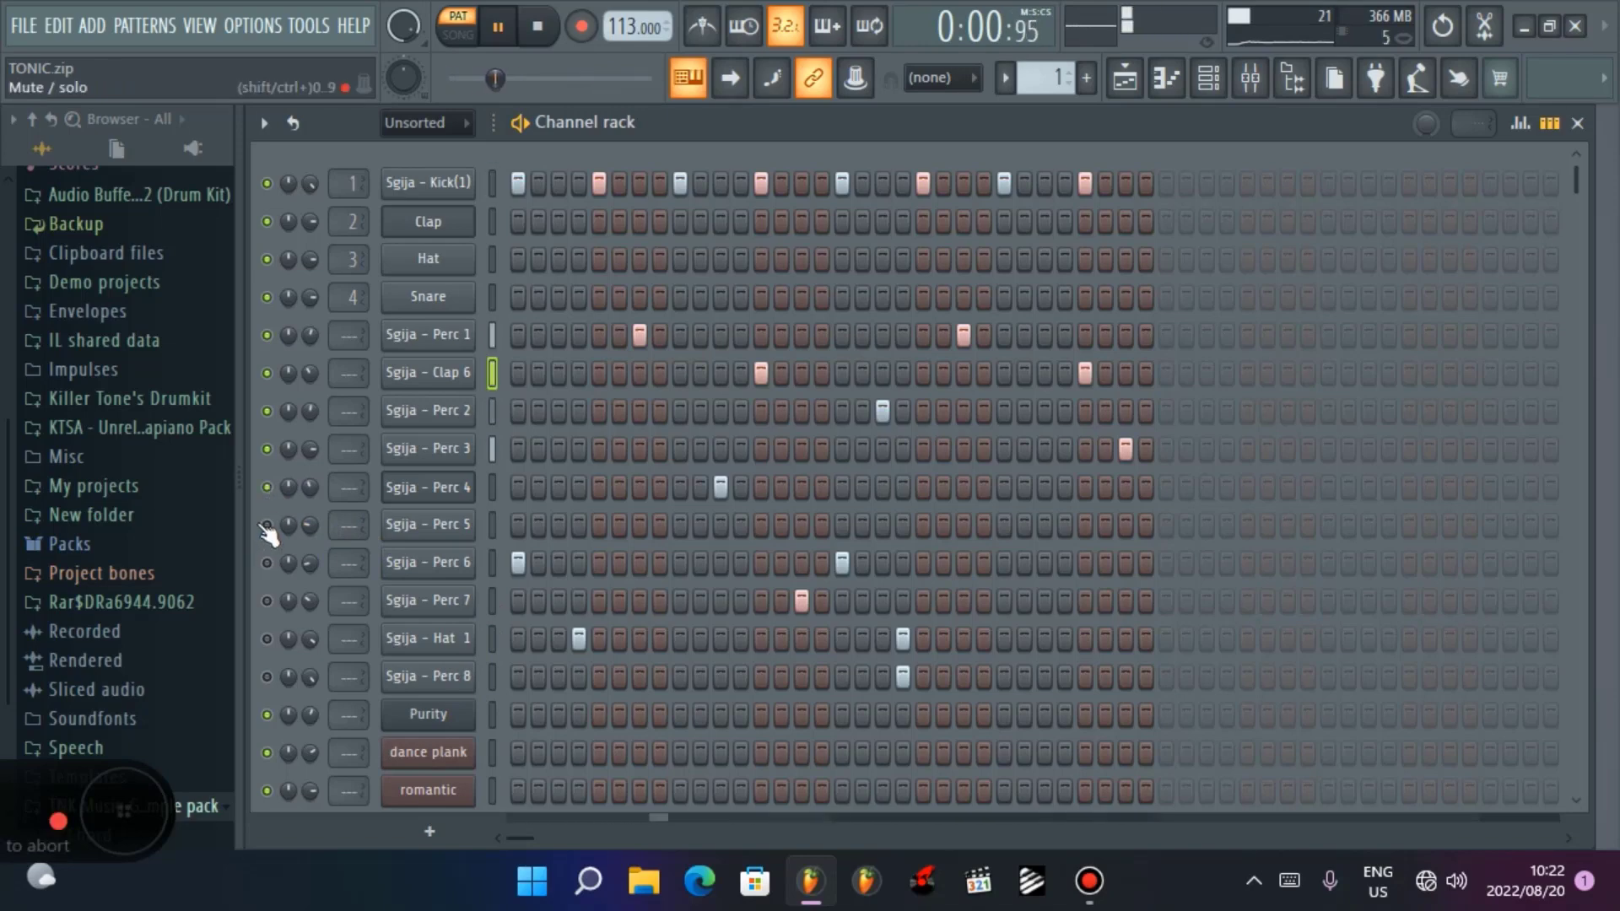
pyautogui.click(266, 524)
pyautogui.click(267, 563)
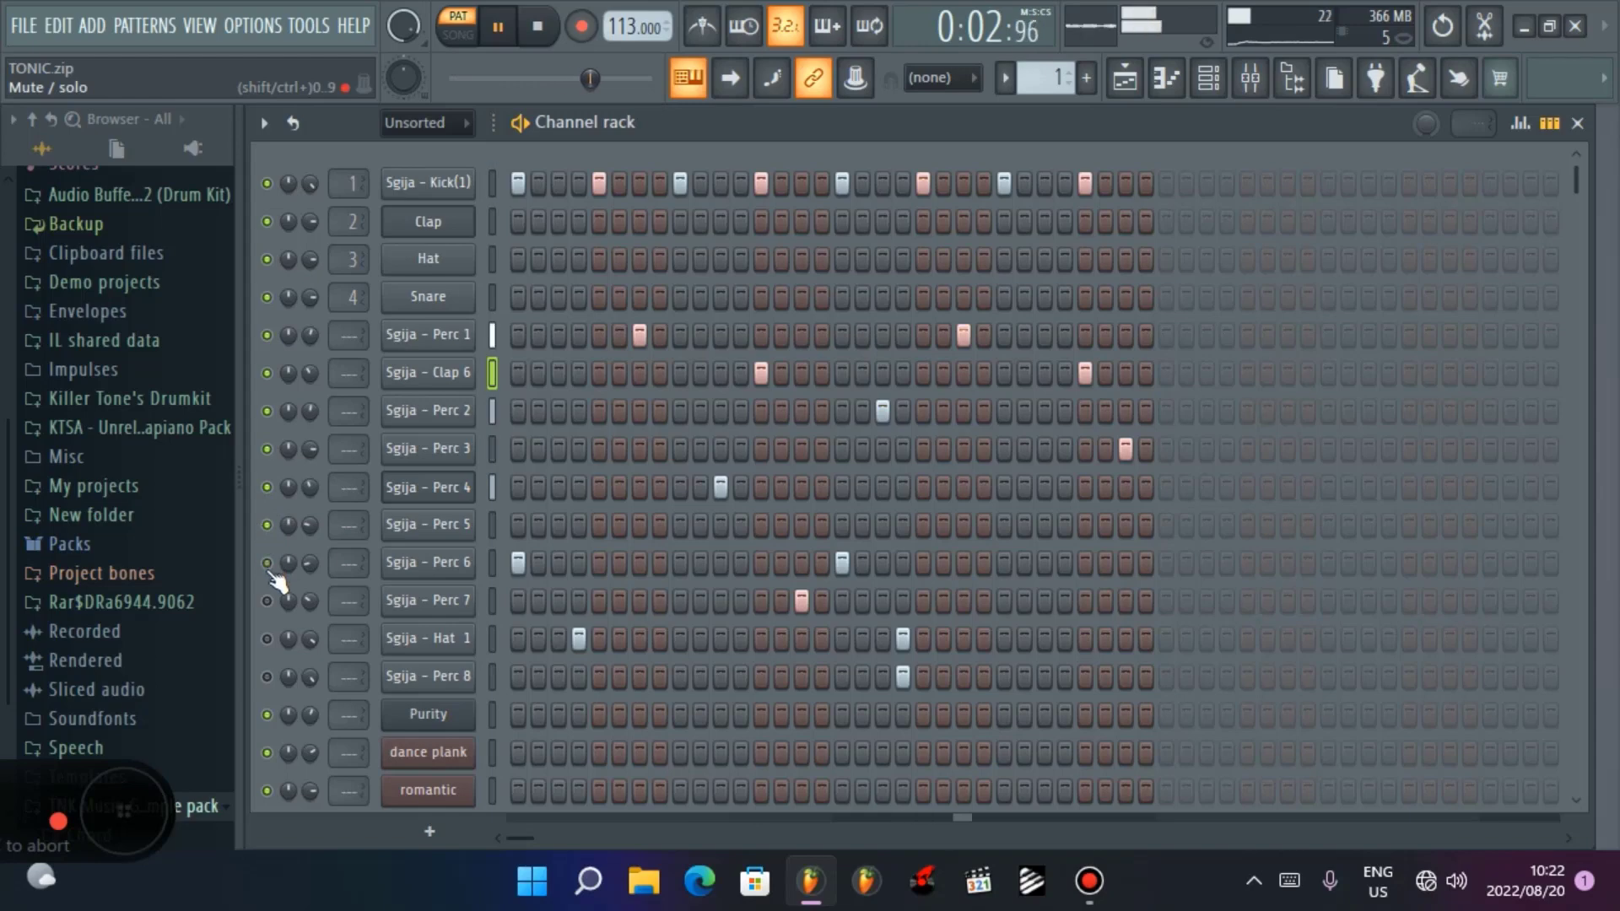
pyautogui.click(267, 601)
pyautogui.click(267, 639)
pyautogui.click(267, 677)
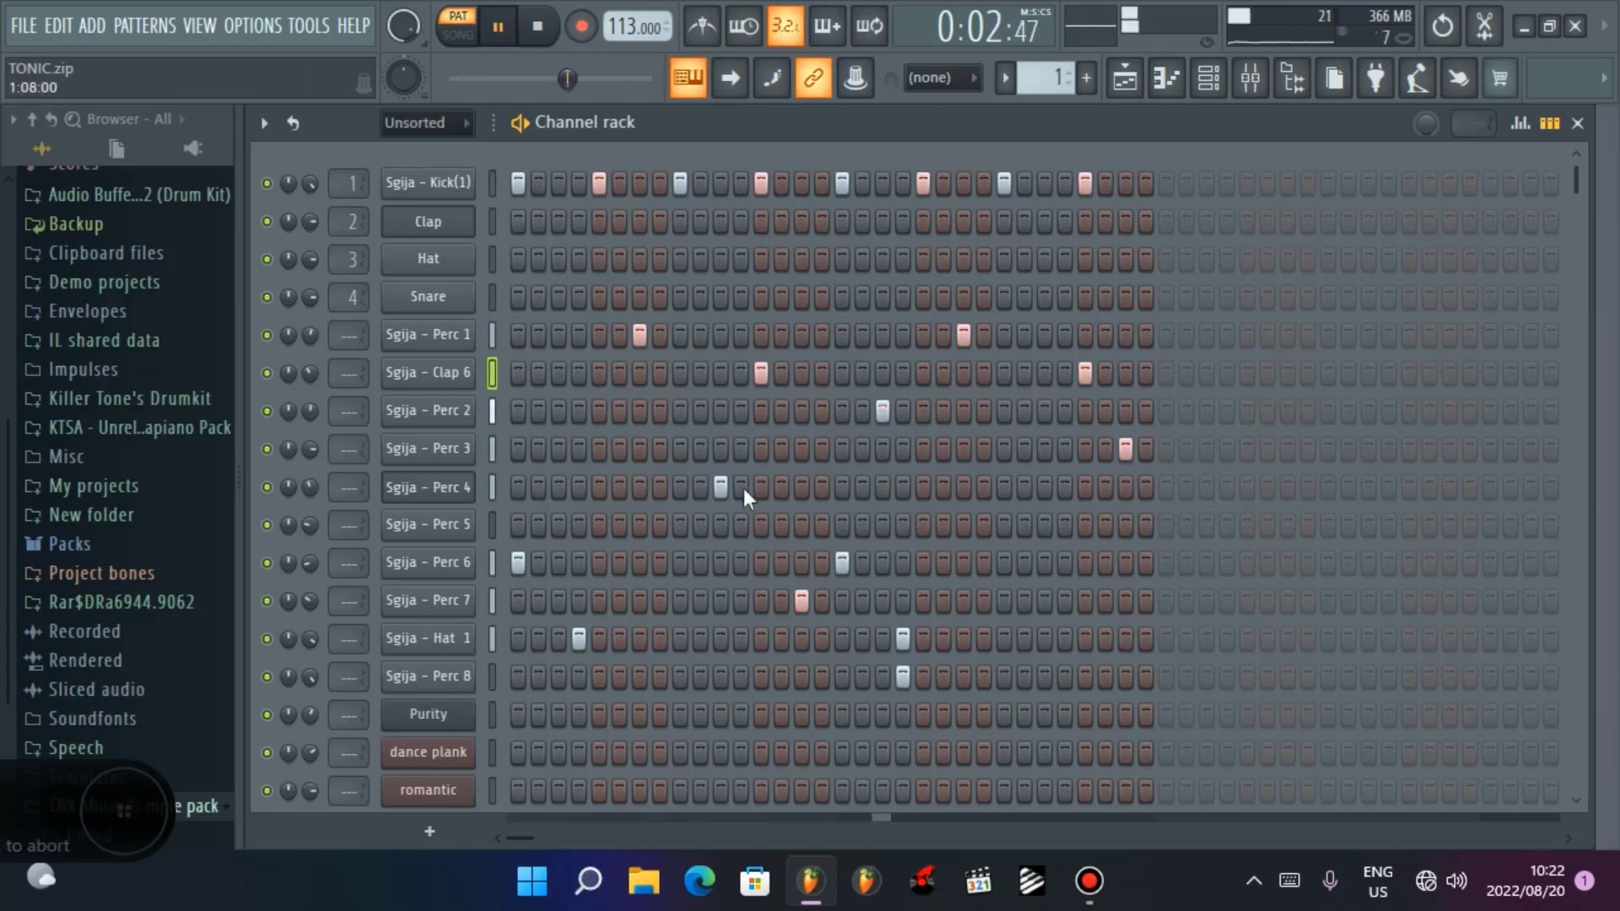
# Step: Switch to Pattern 2 and examine the Purity channel's notes in the piano roll, closing it when done
pyautogui.scroll(-10, 751, 488)
pyautogui.scroll(10, 752, 514)
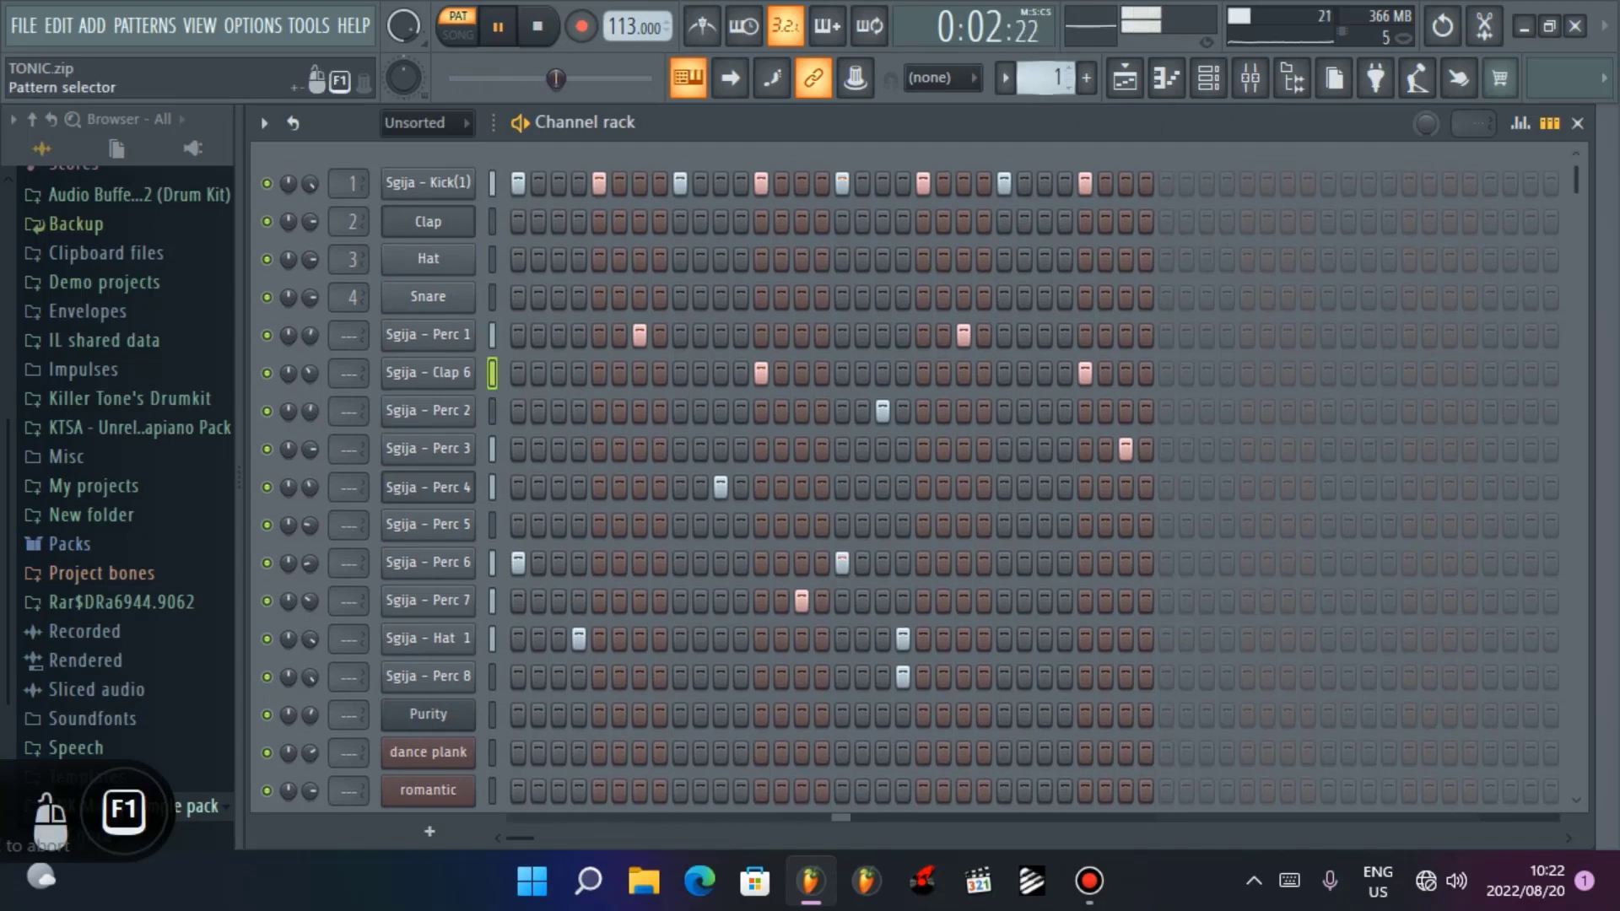
pyautogui.scroll(1, 1034, 77)
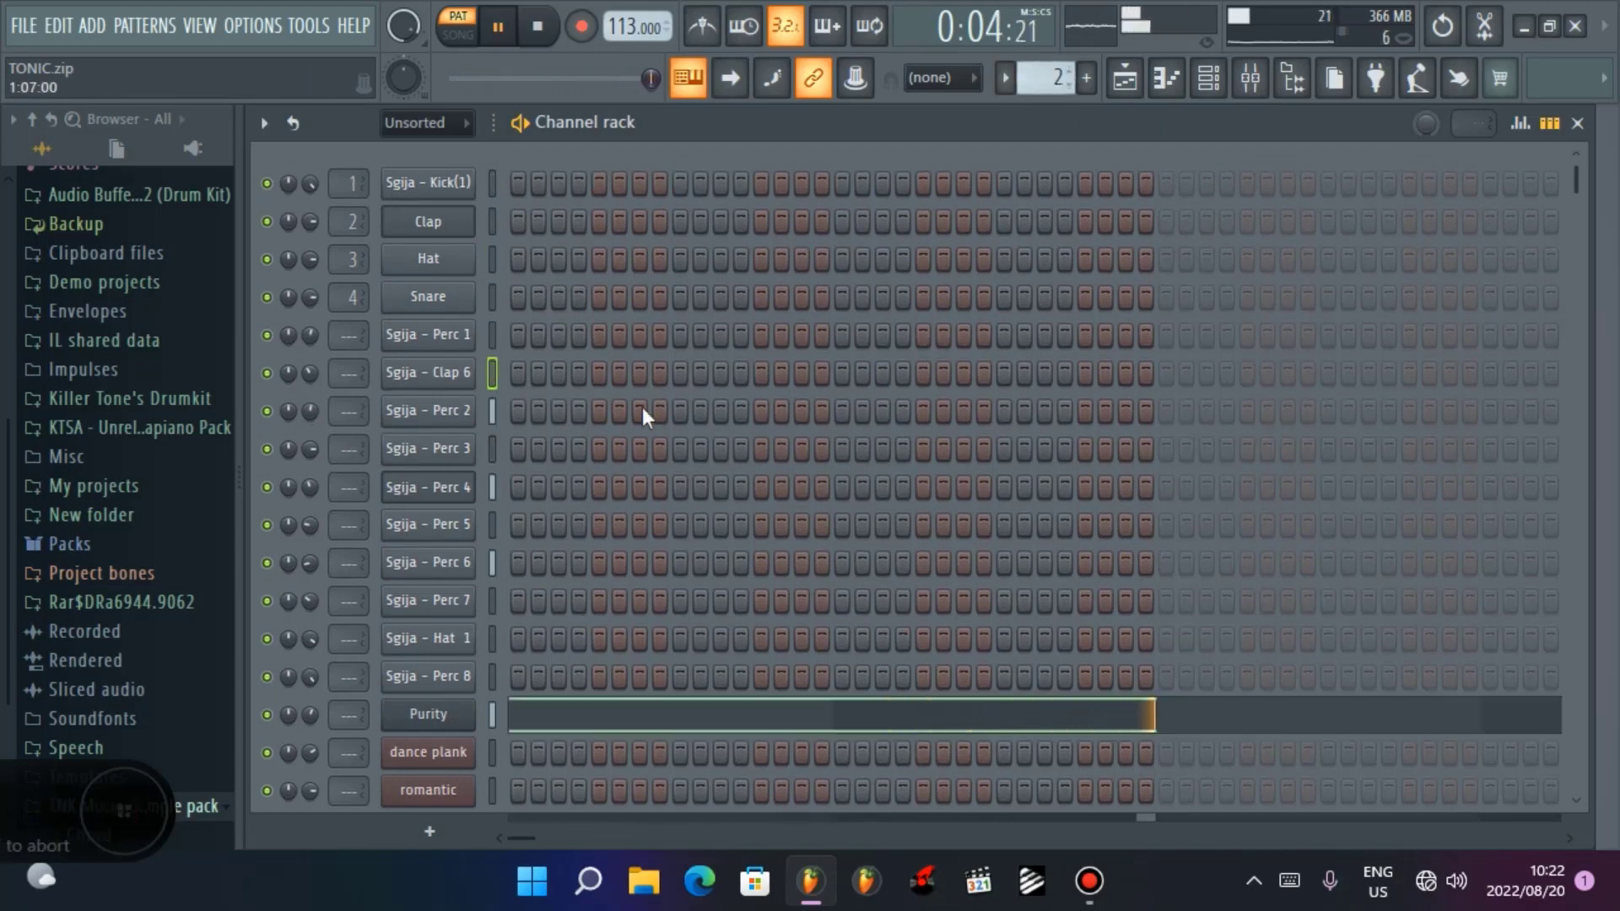
pyautogui.scroll(-8, 647, 429)
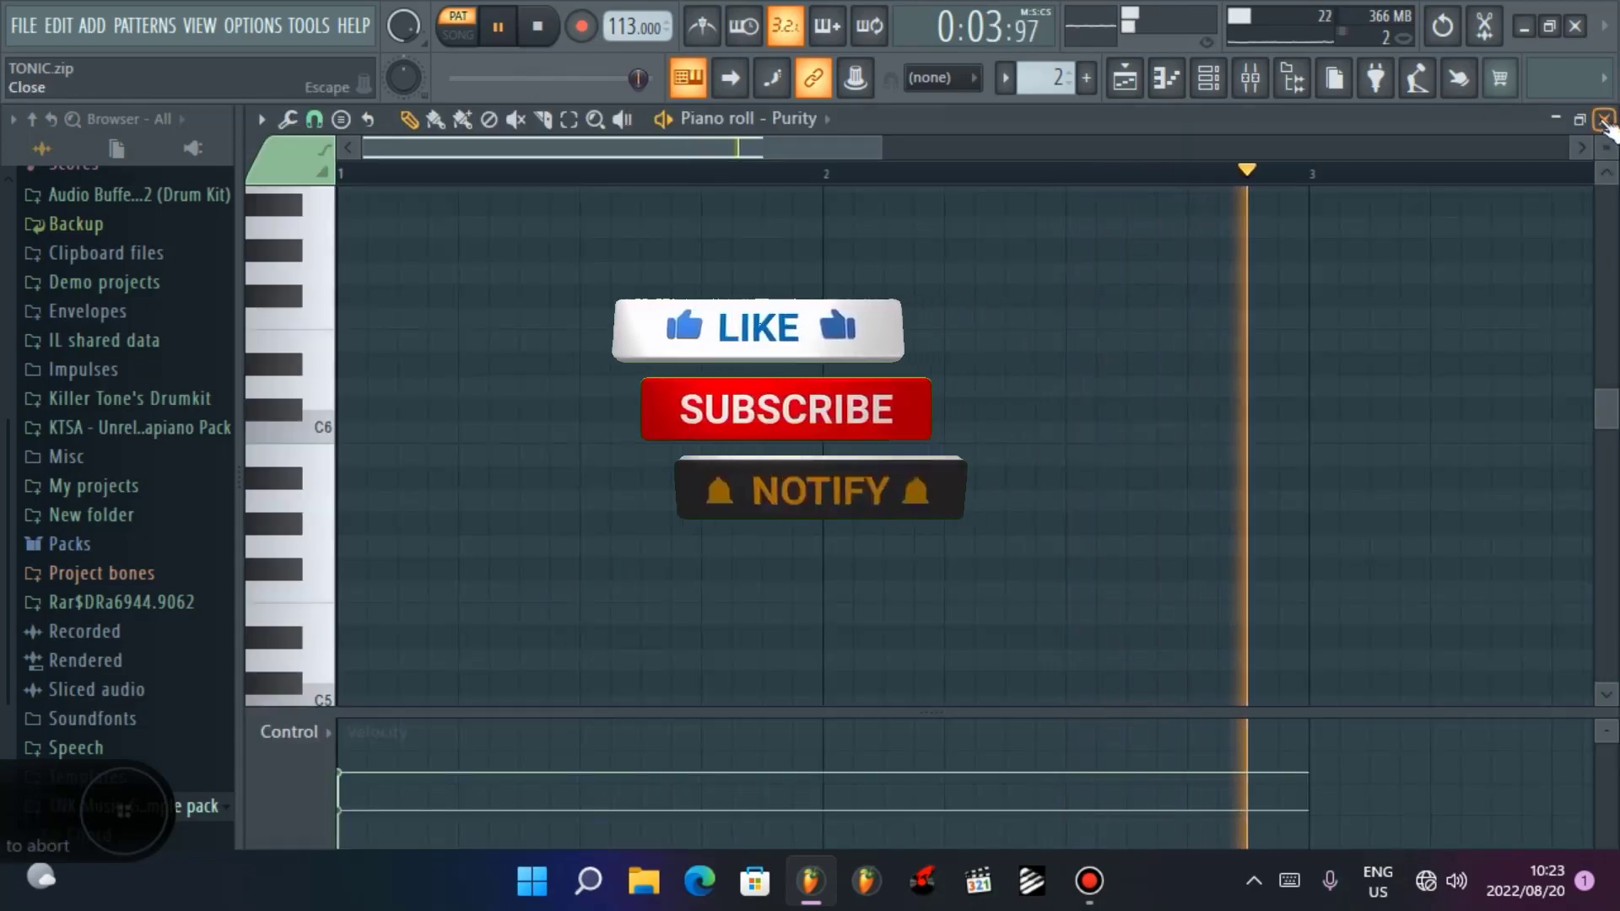
pyautogui.click(1604, 120)
# Step: Open the Purity plugin and examine its preset list for the sound in use, closing the plugin when done
pyautogui.click(455, 573)
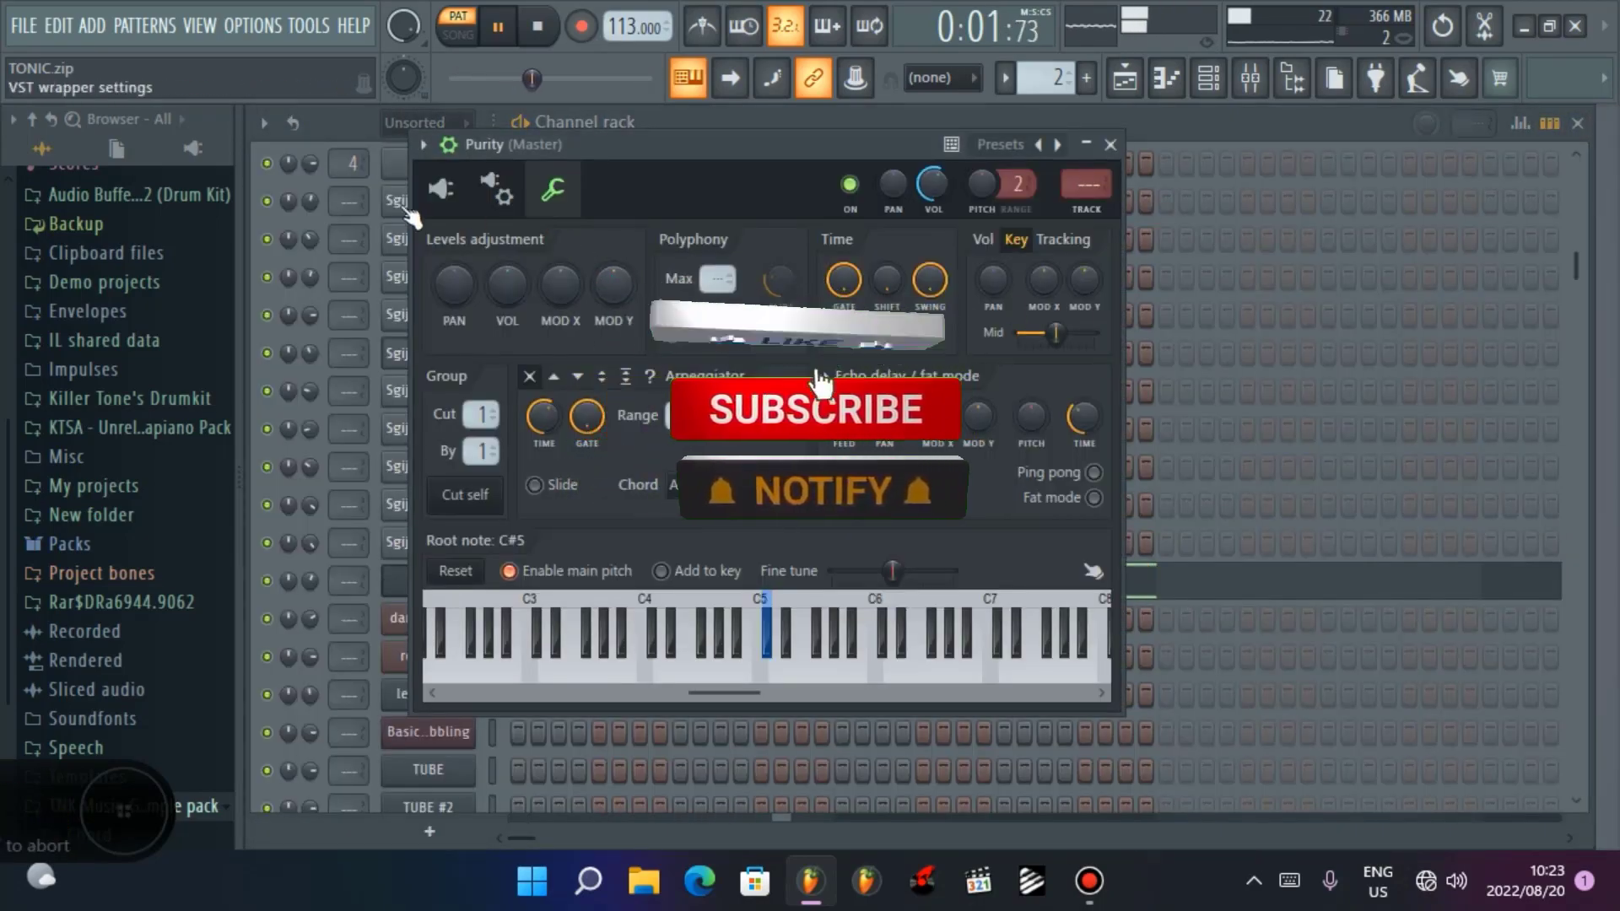
pyautogui.click(440, 188)
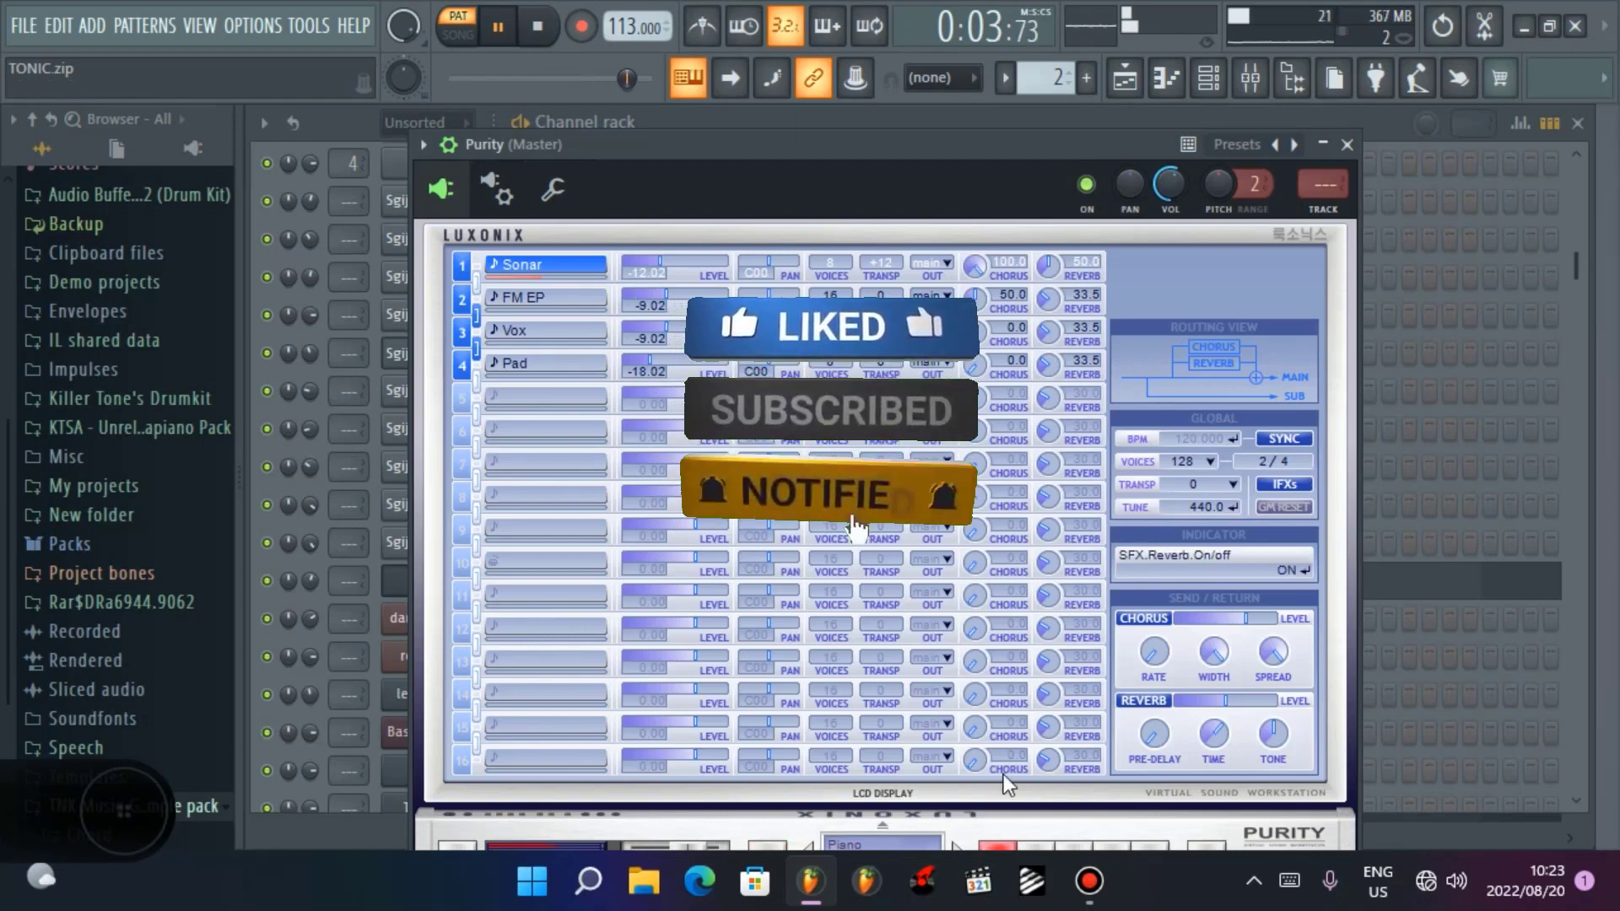
pyautogui.moveTo(1010, 152); pyautogui.dragTo(1108, 108)
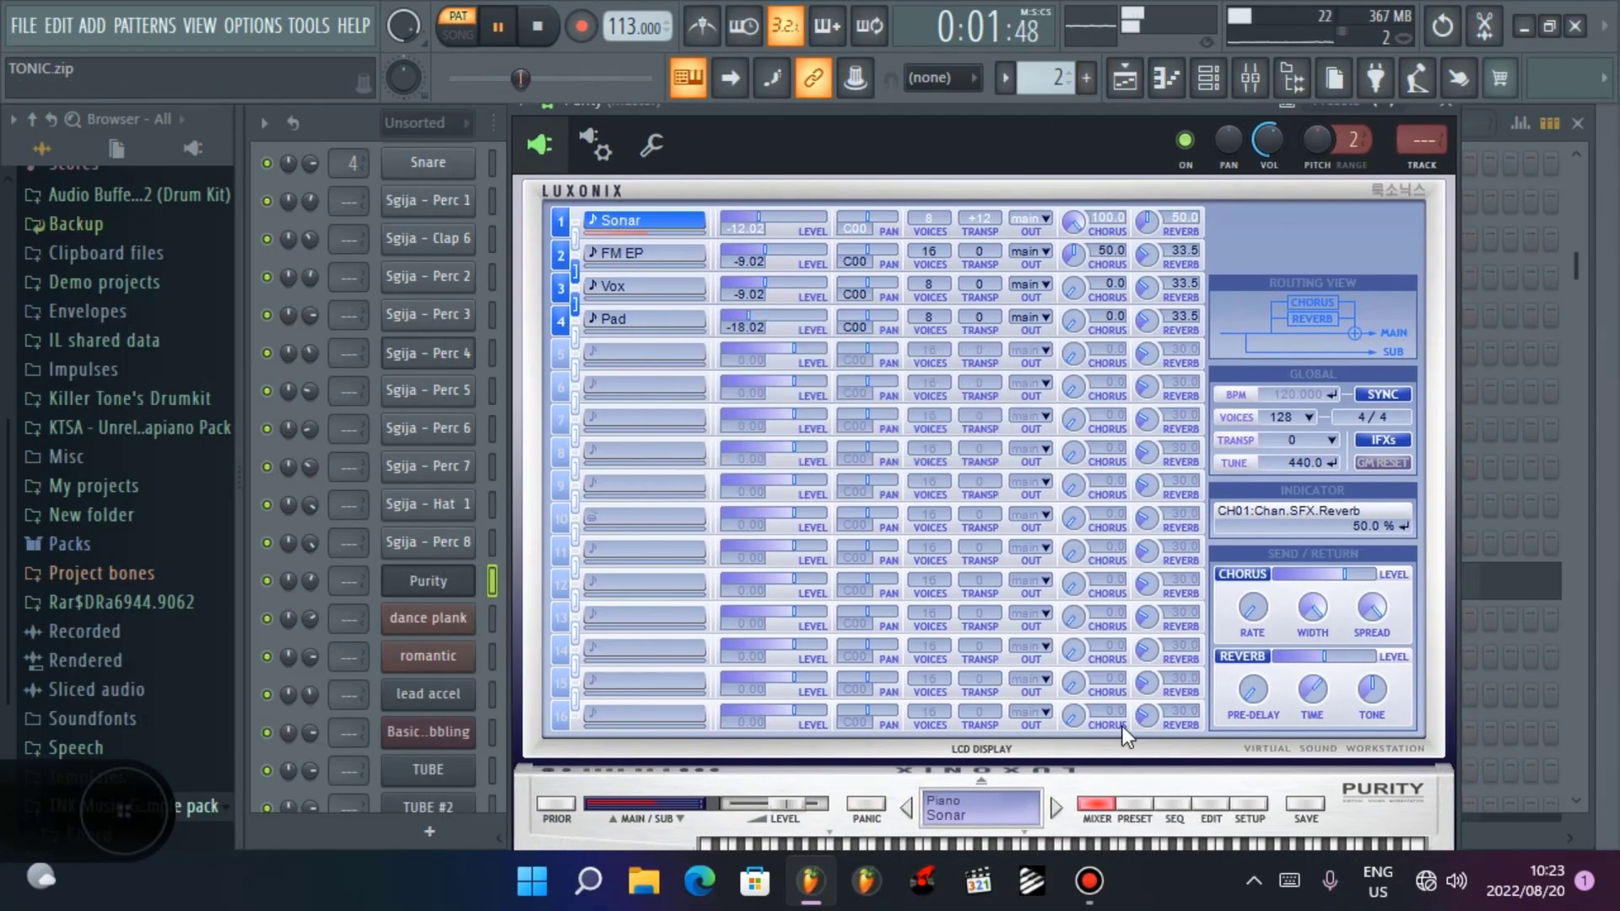
pyautogui.click(1135, 804)
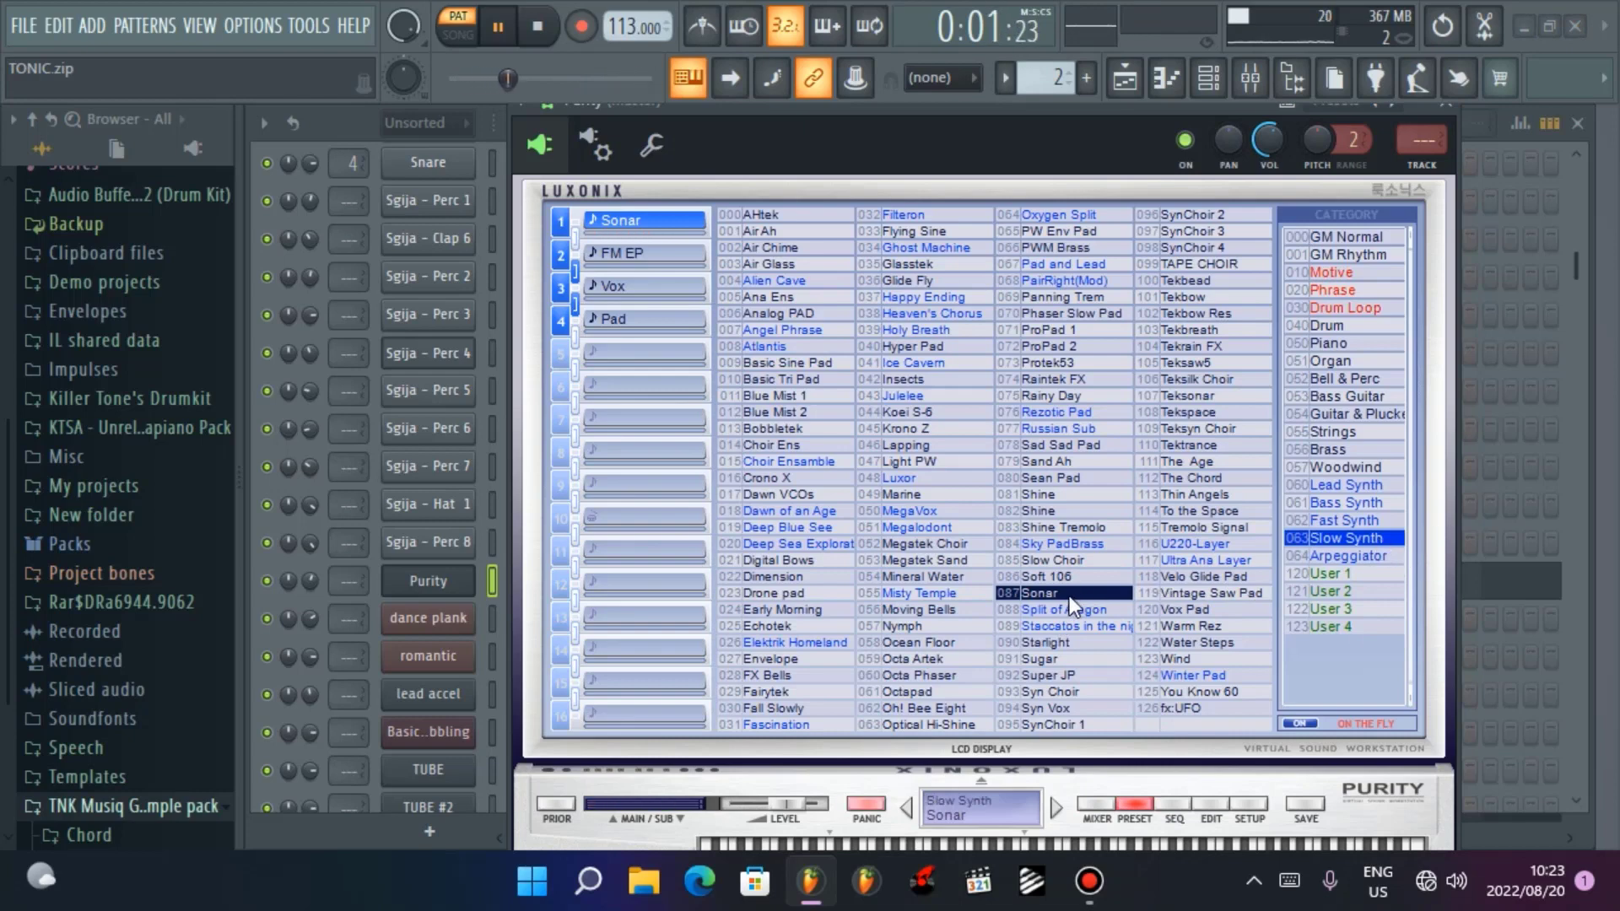
pyautogui.click(1448, 105)
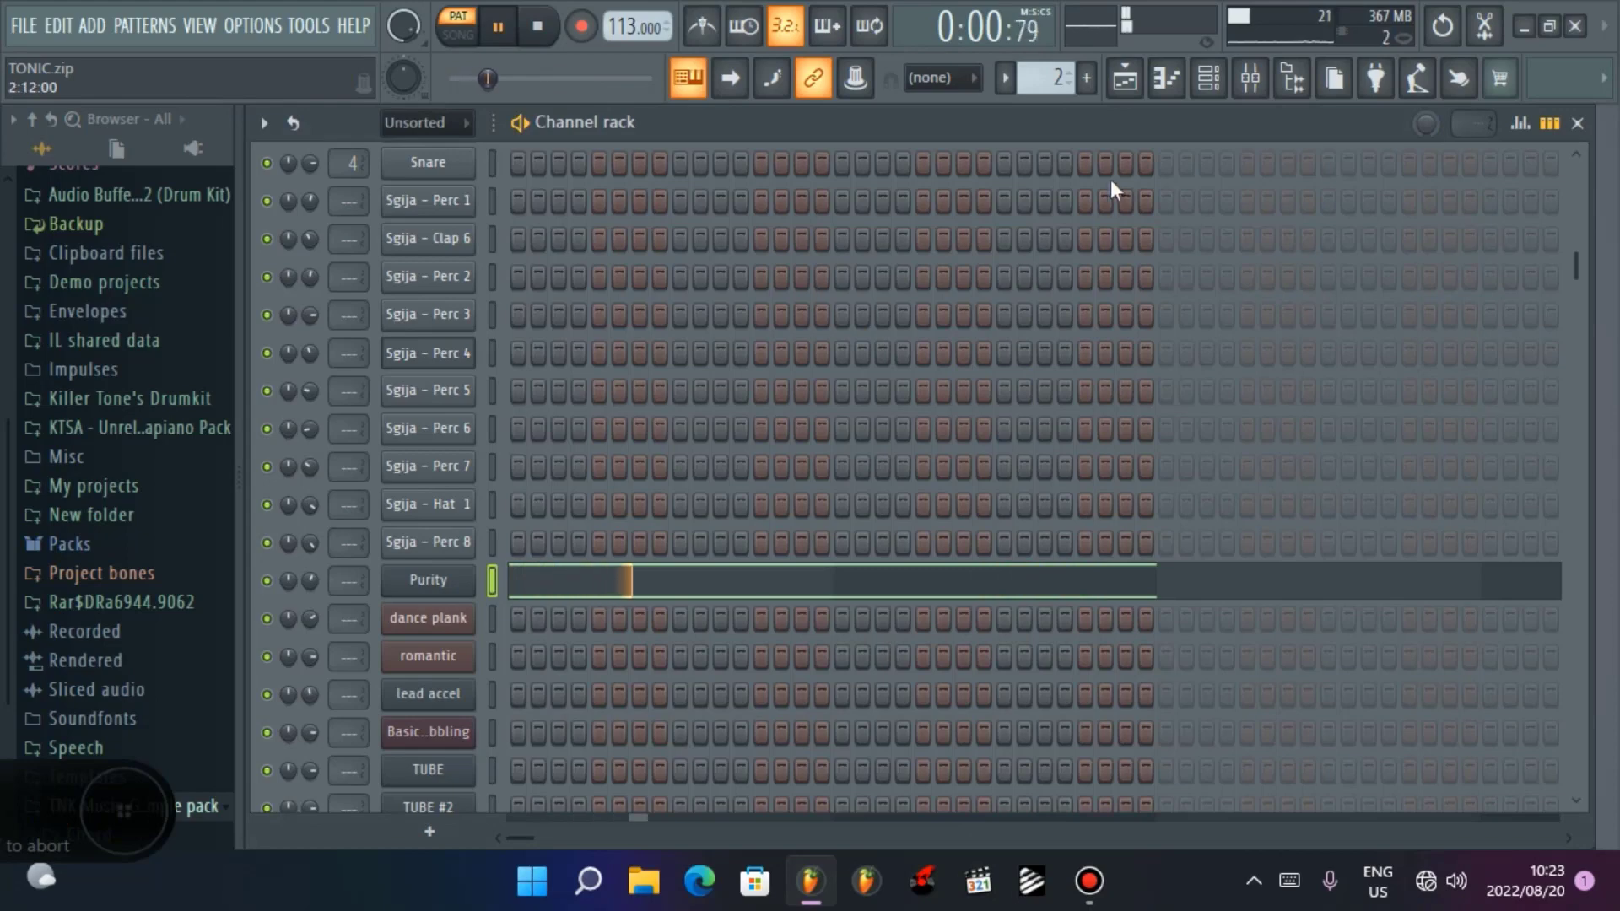
# Step: Switch to Pattern 3 and check which plugin the TUBE channel uses, closing its window when done
pyautogui.scroll(1, 1049, 82)
pyautogui.scroll(-4, 925, 513)
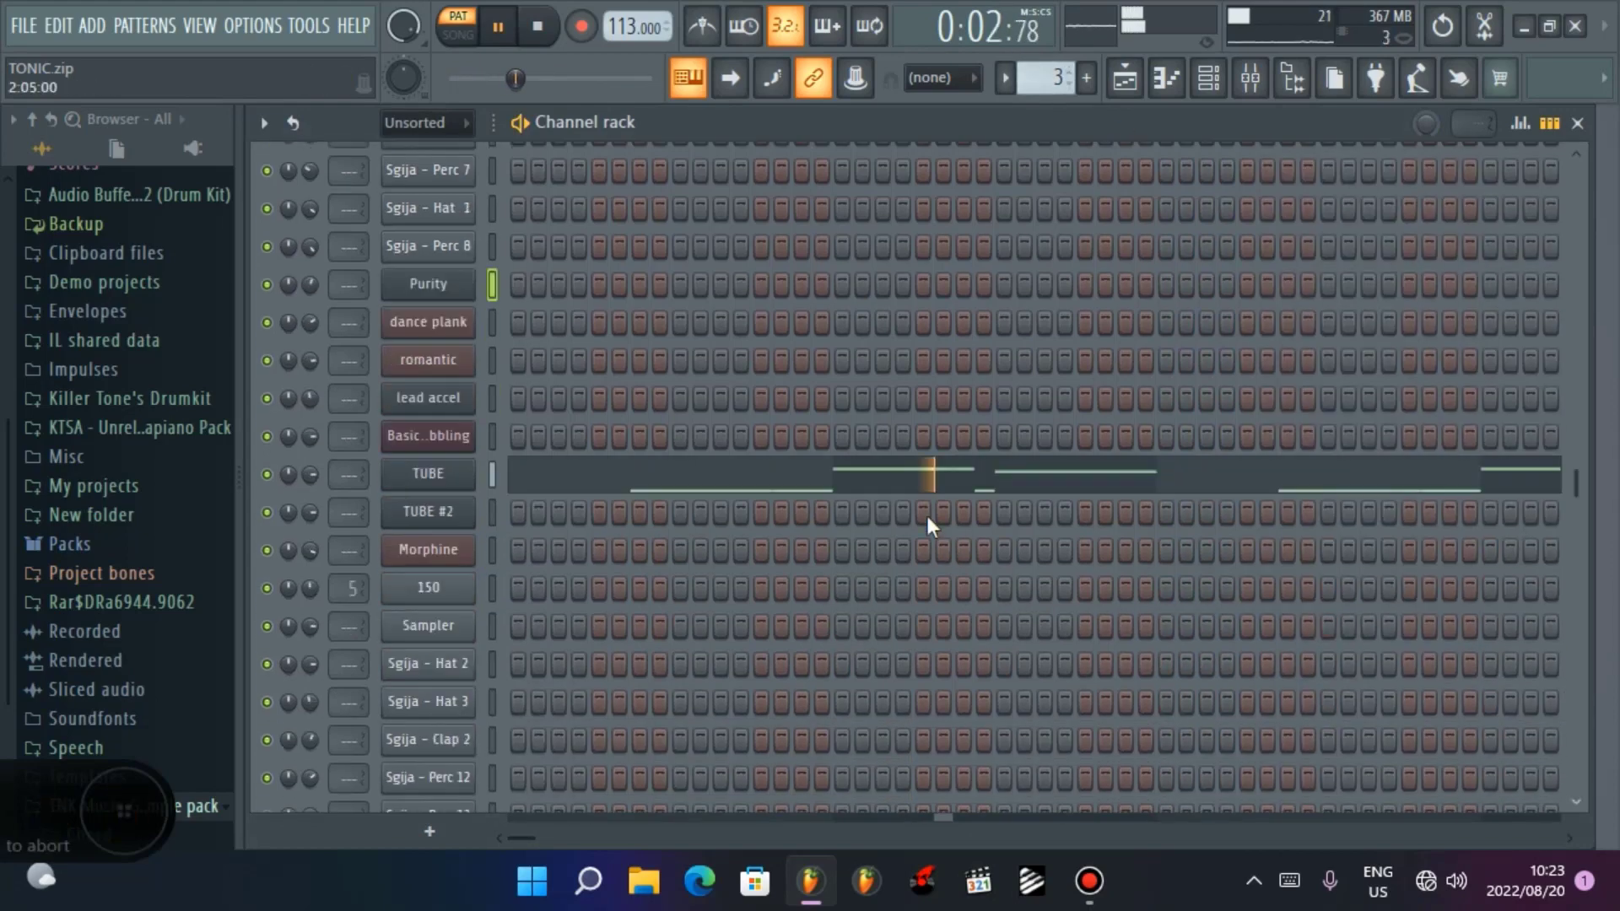
pyautogui.scroll(1, 930, 515)
pyautogui.scroll(3, 930, 514)
pyautogui.press('F1')
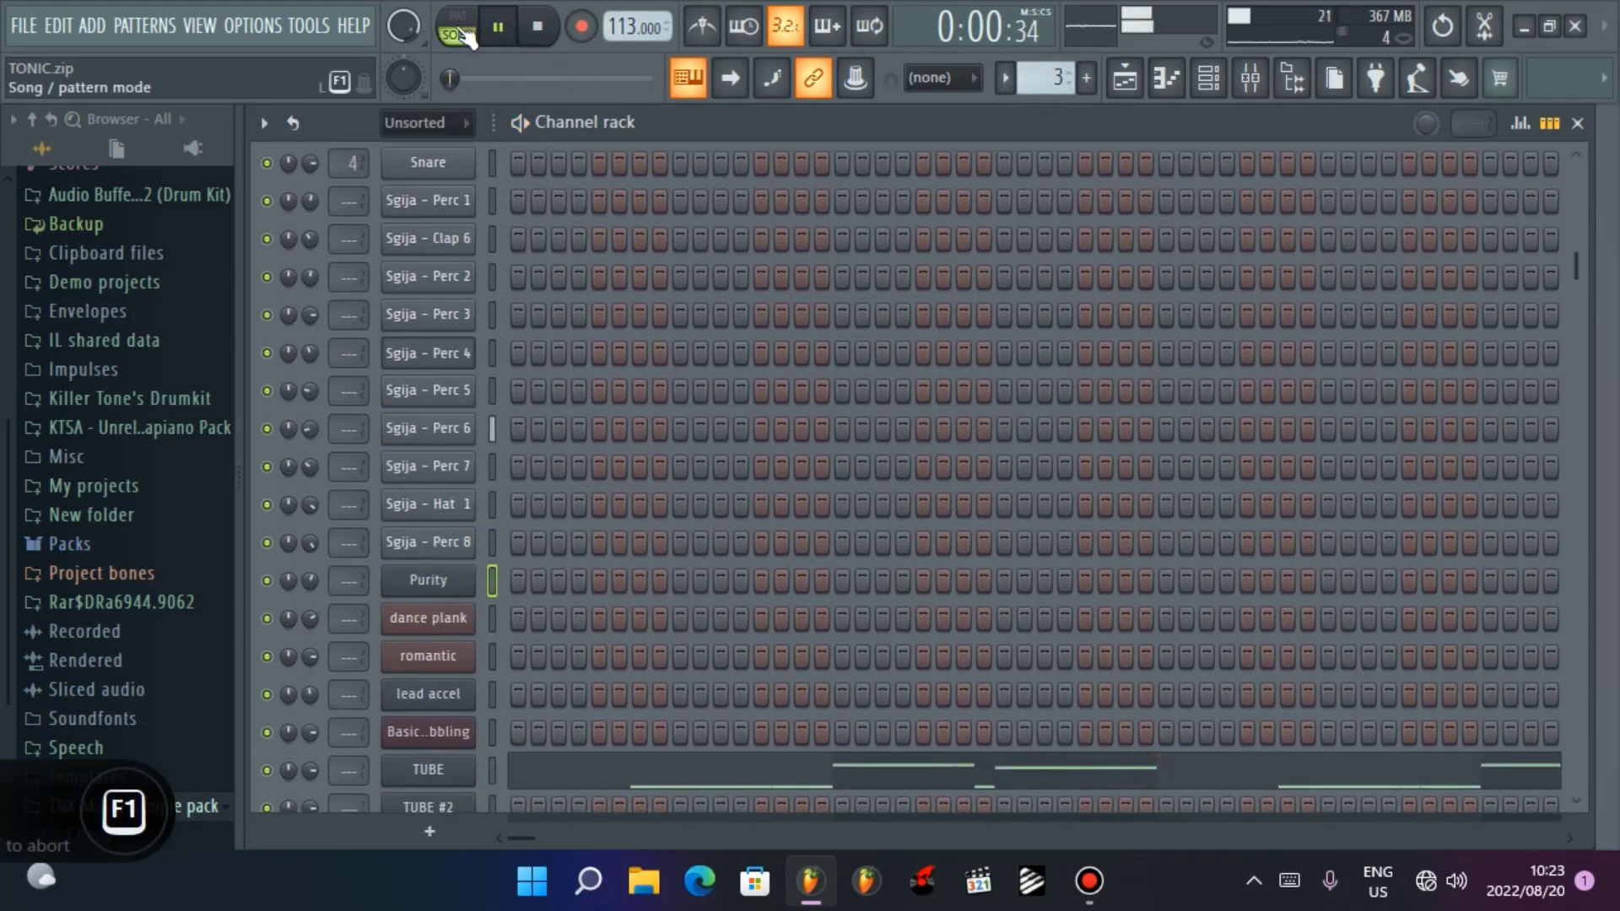
pyautogui.click(469, 769)
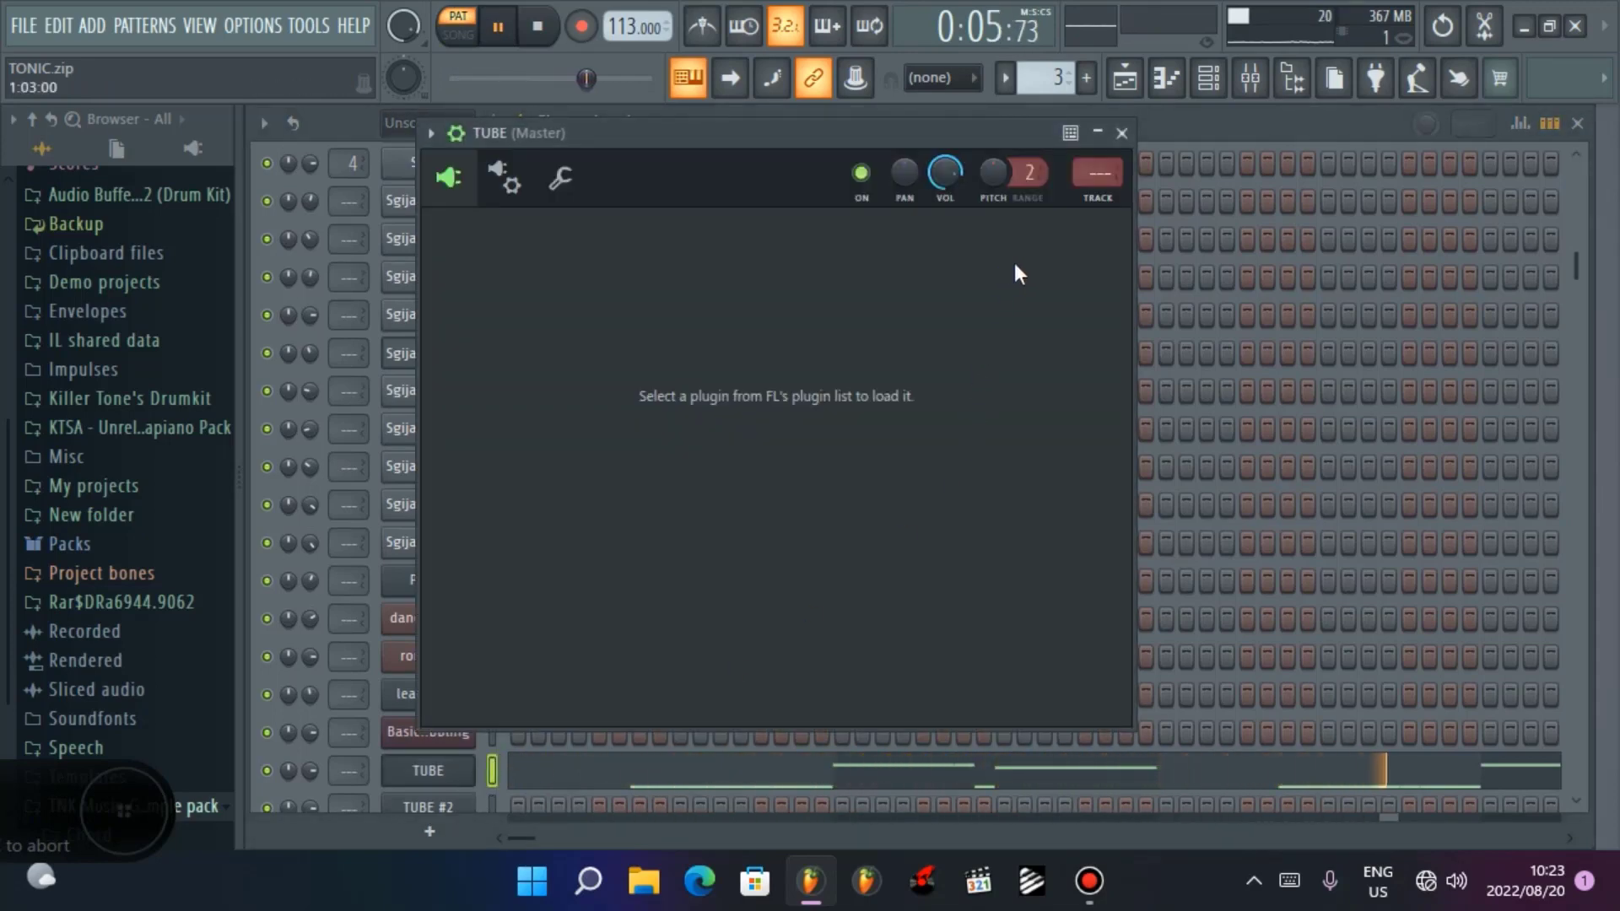
pyautogui.click(1122, 133)
# Step: Open the TUBE #2 channel's plugin window for inspection and close it again
pyautogui.scroll(-5, 796, 671)
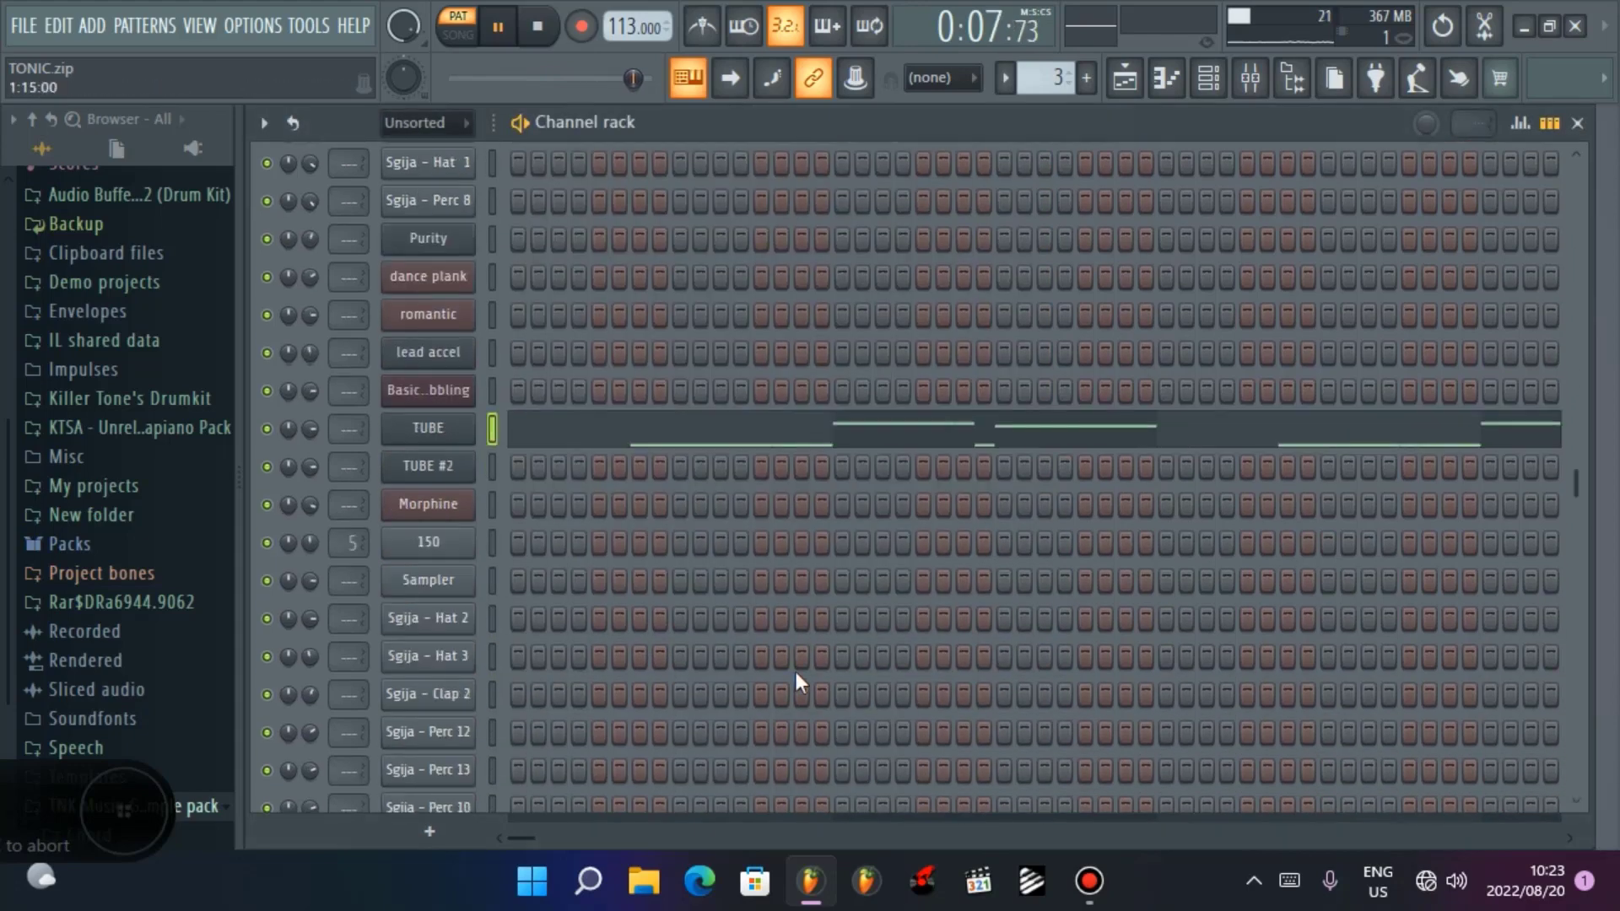
pyautogui.click(429, 466)
pyautogui.click(429, 466)
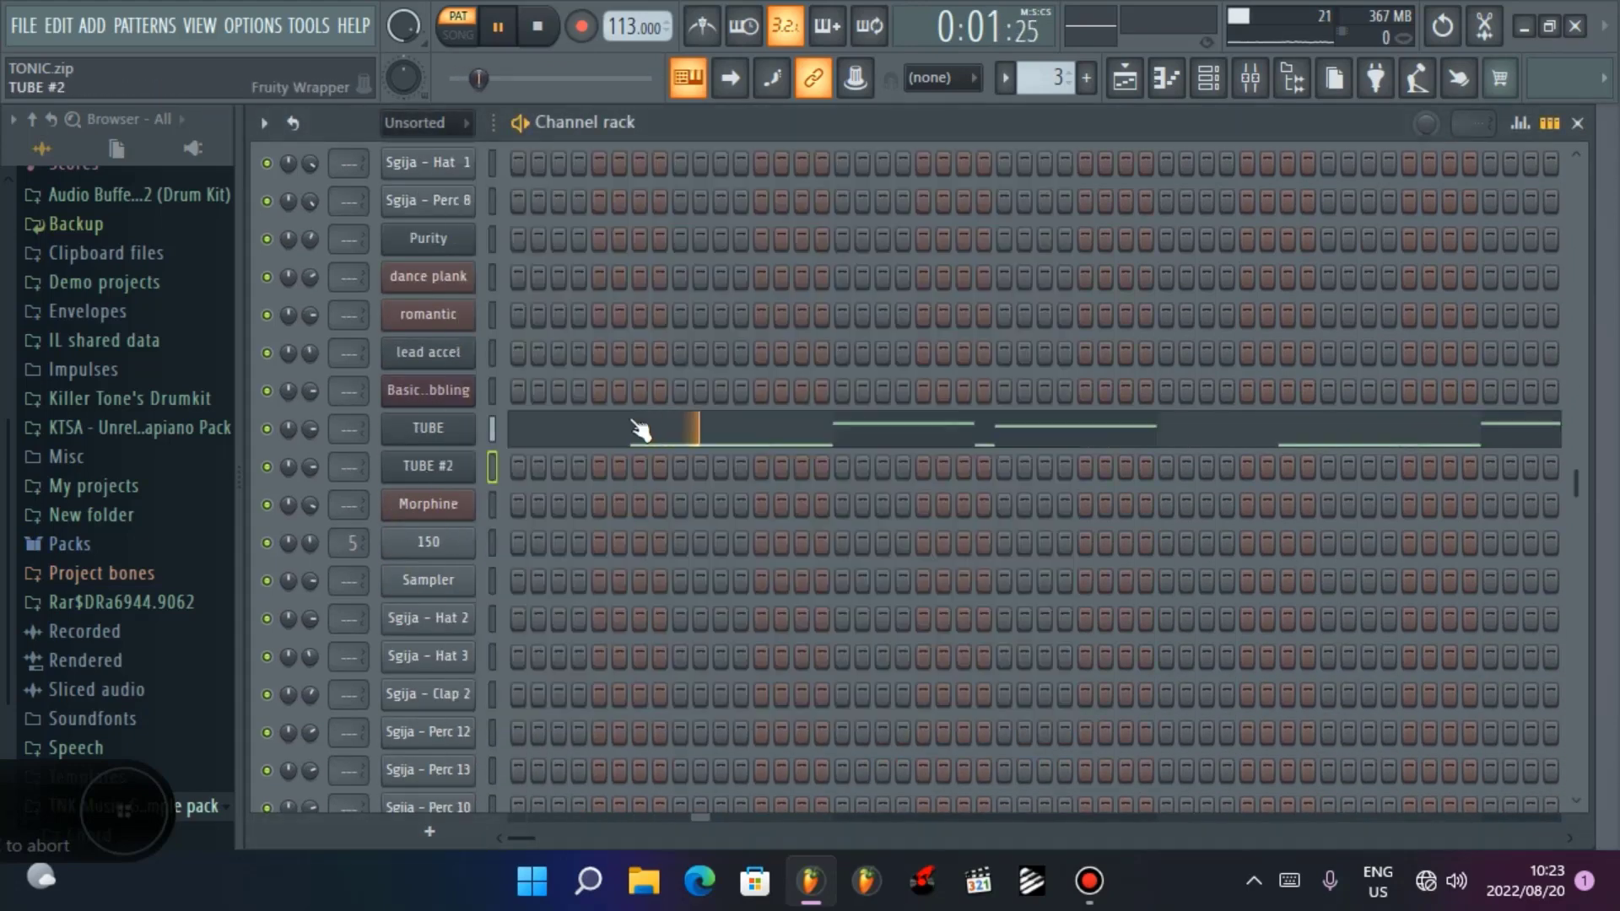
# Step: Play the arrangement in song mode and examine the first Track 6 pattern clip's notes in the piano roll, closing it when done
pyautogui.click(1124, 87)
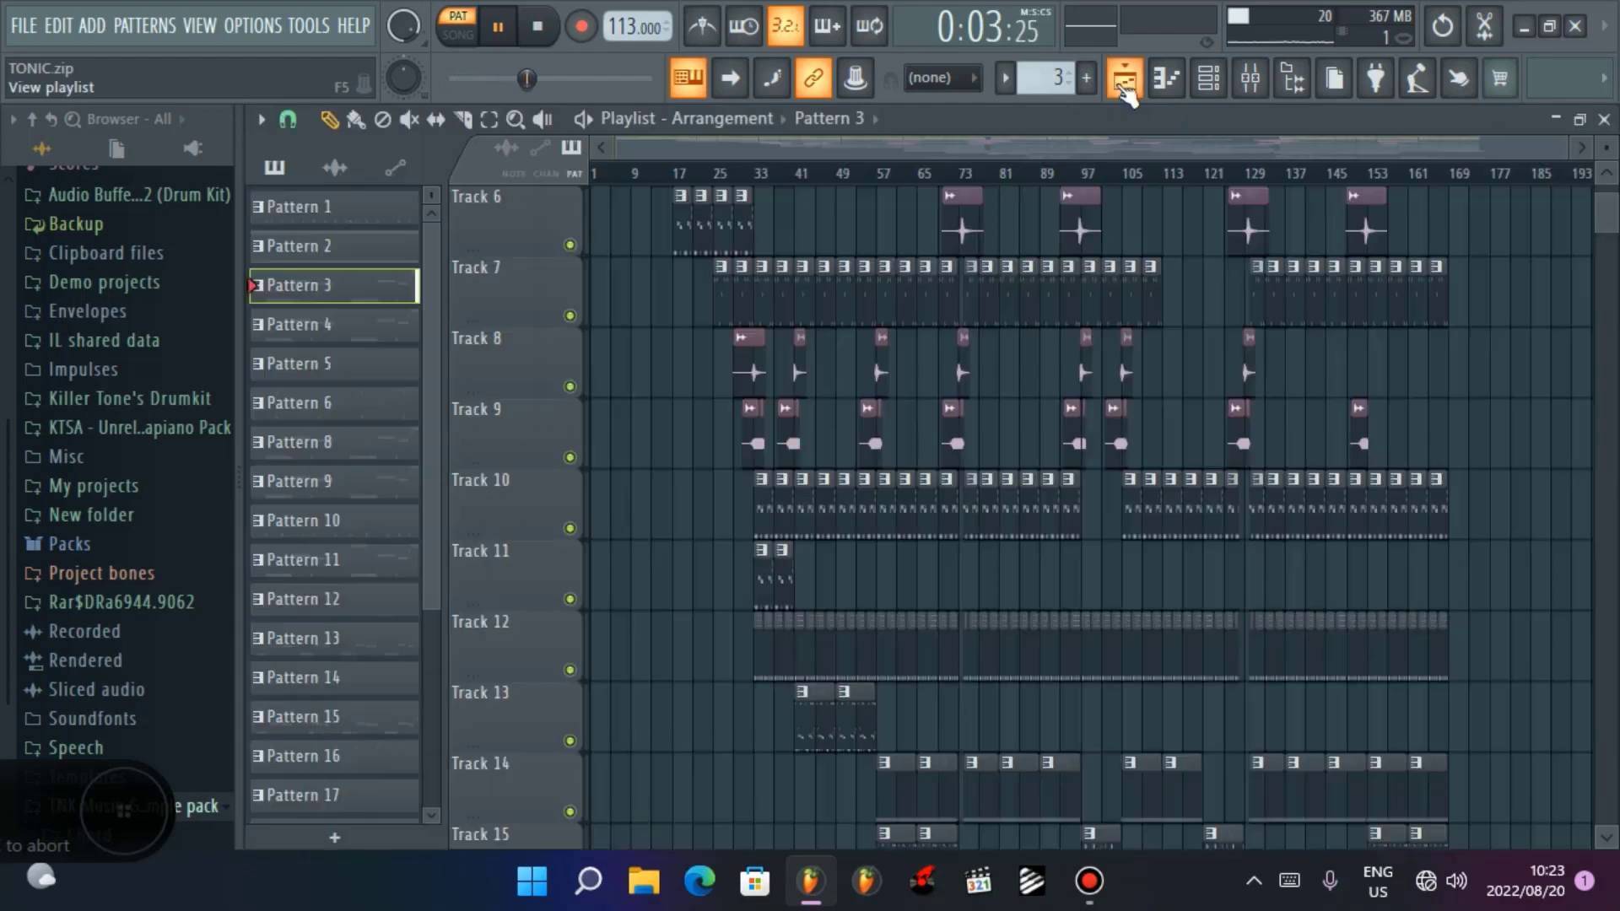
pyautogui.scroll(3, 687, 452)
pyautogui.press('l')
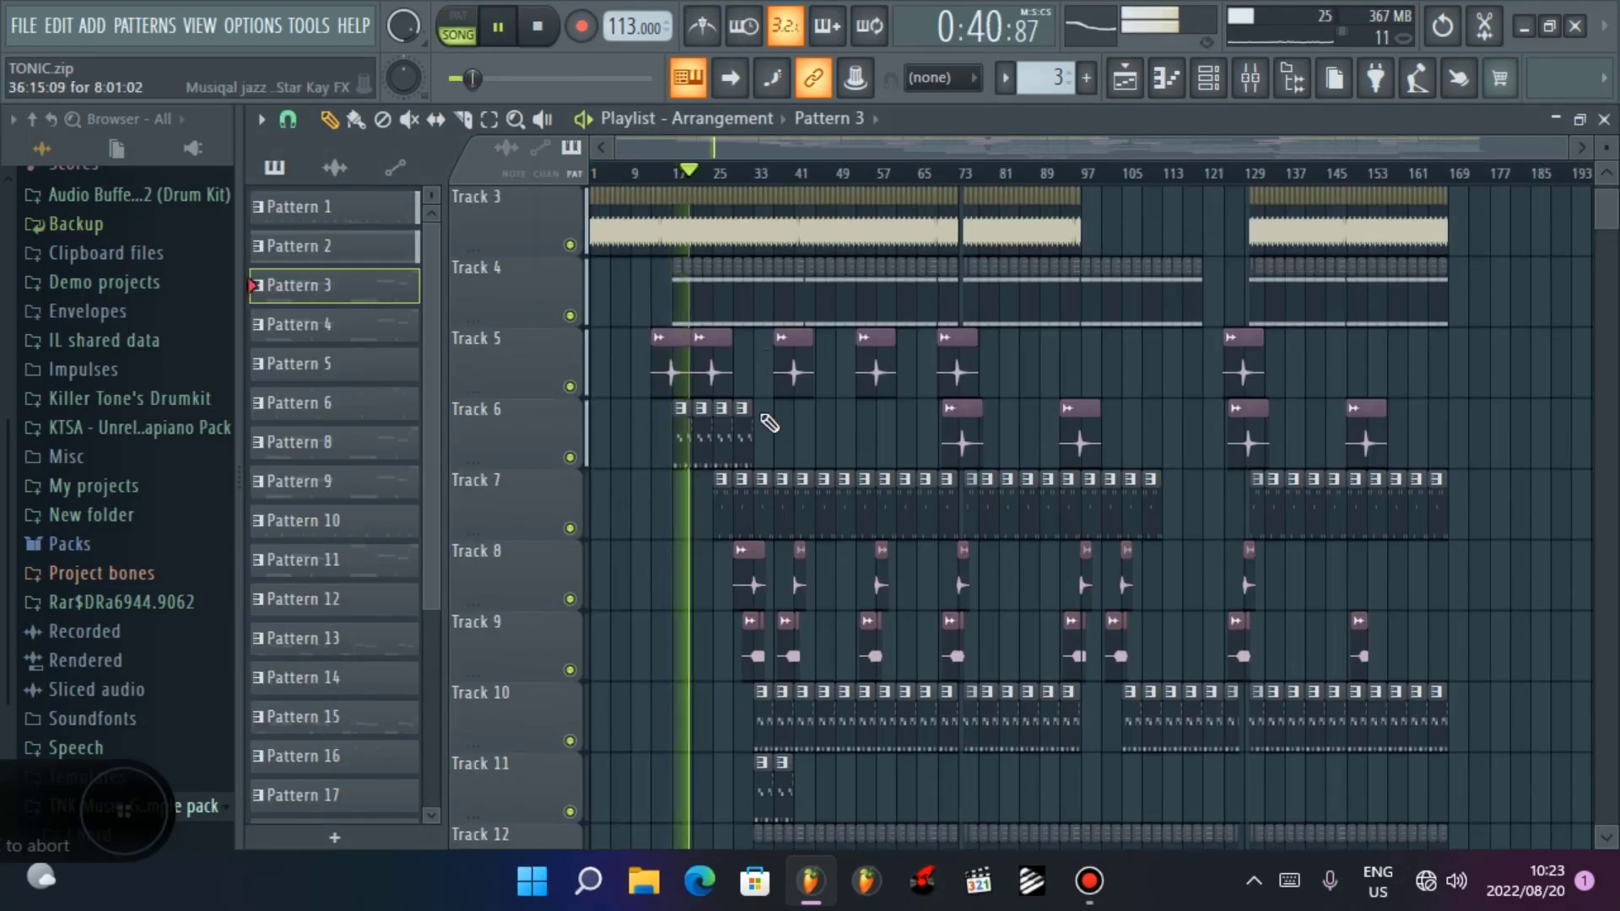
pyautogui.doubleClick(687, 439)
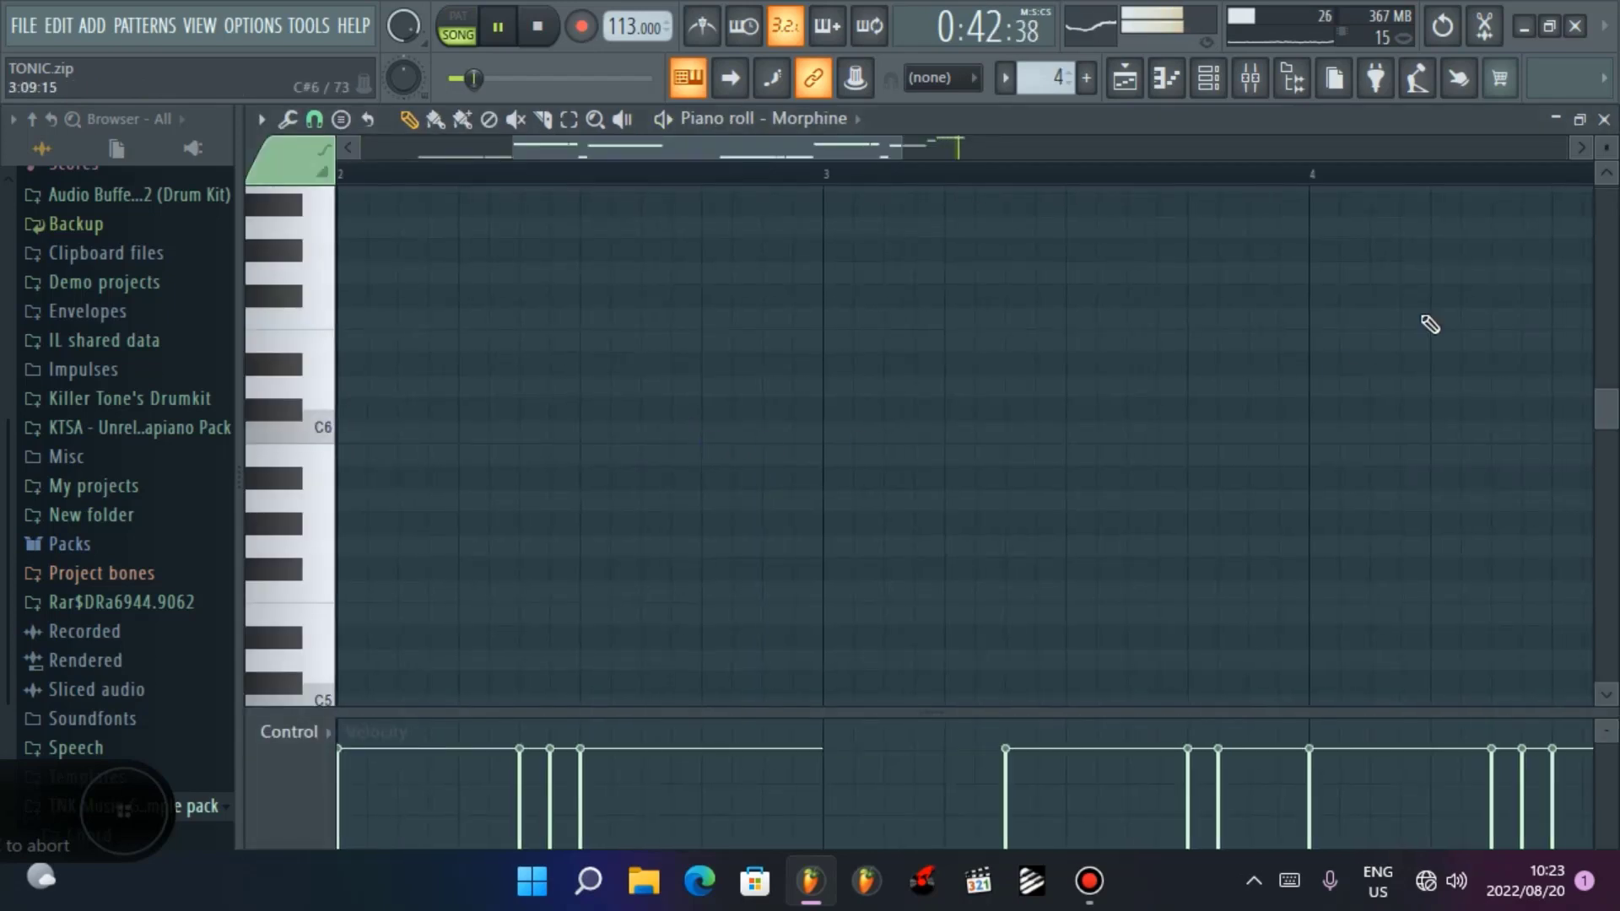
pyautogui.click(1595, 128)
# Step: Open the Morphine synthesizer from the channel rack and reposition its window to show the program name and settings
pyautogui.click(1571, 197)
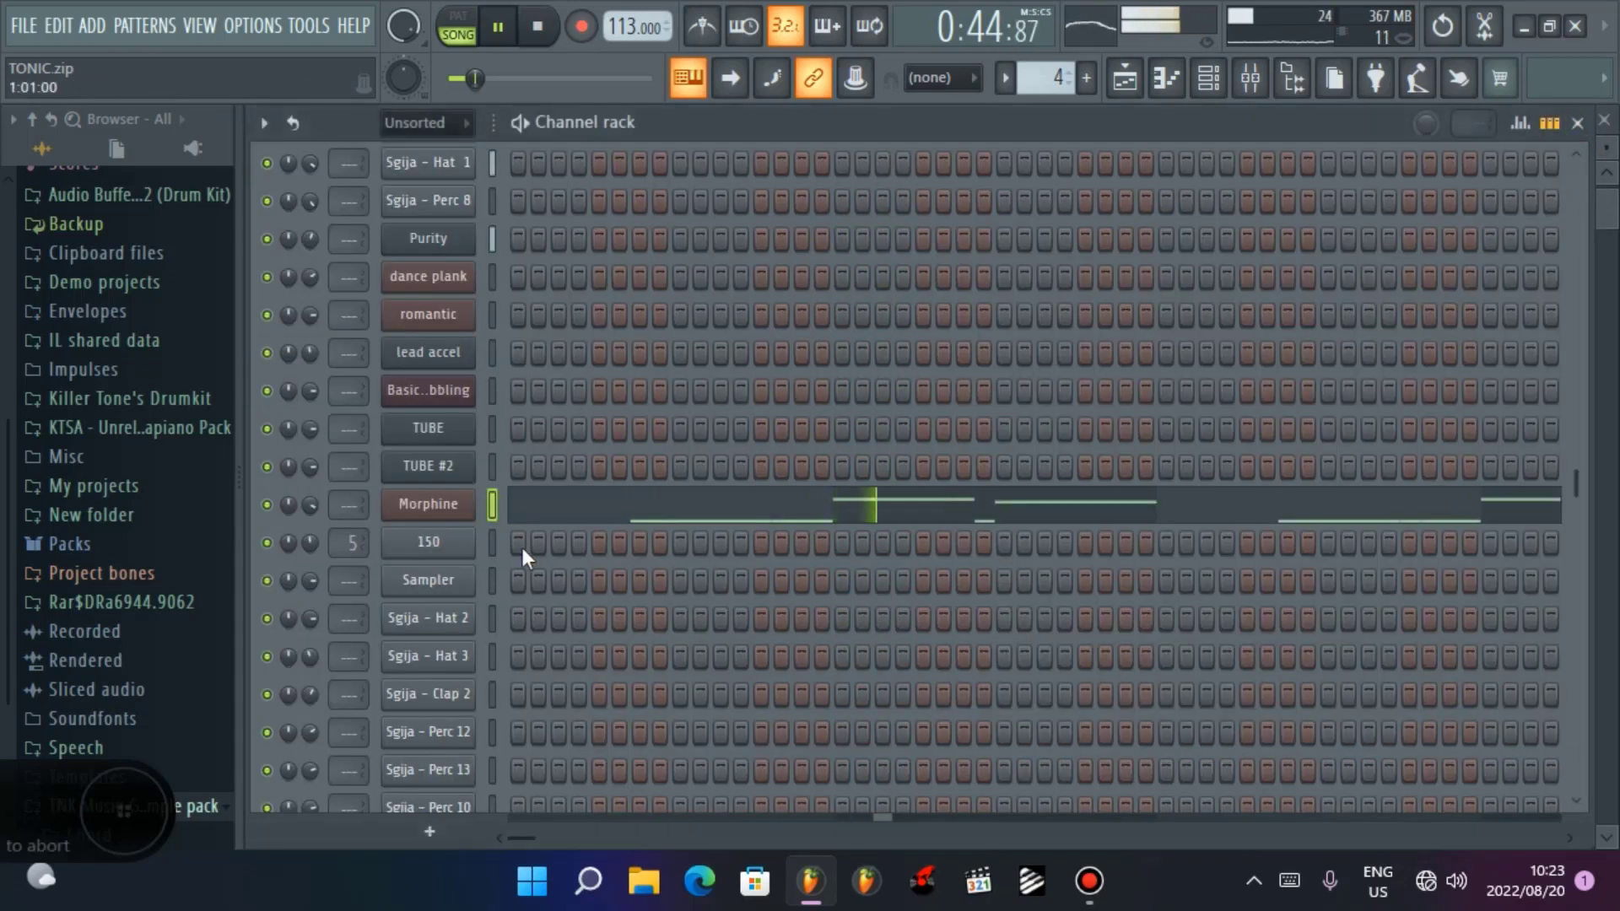
pyautogui.click(428, 504)
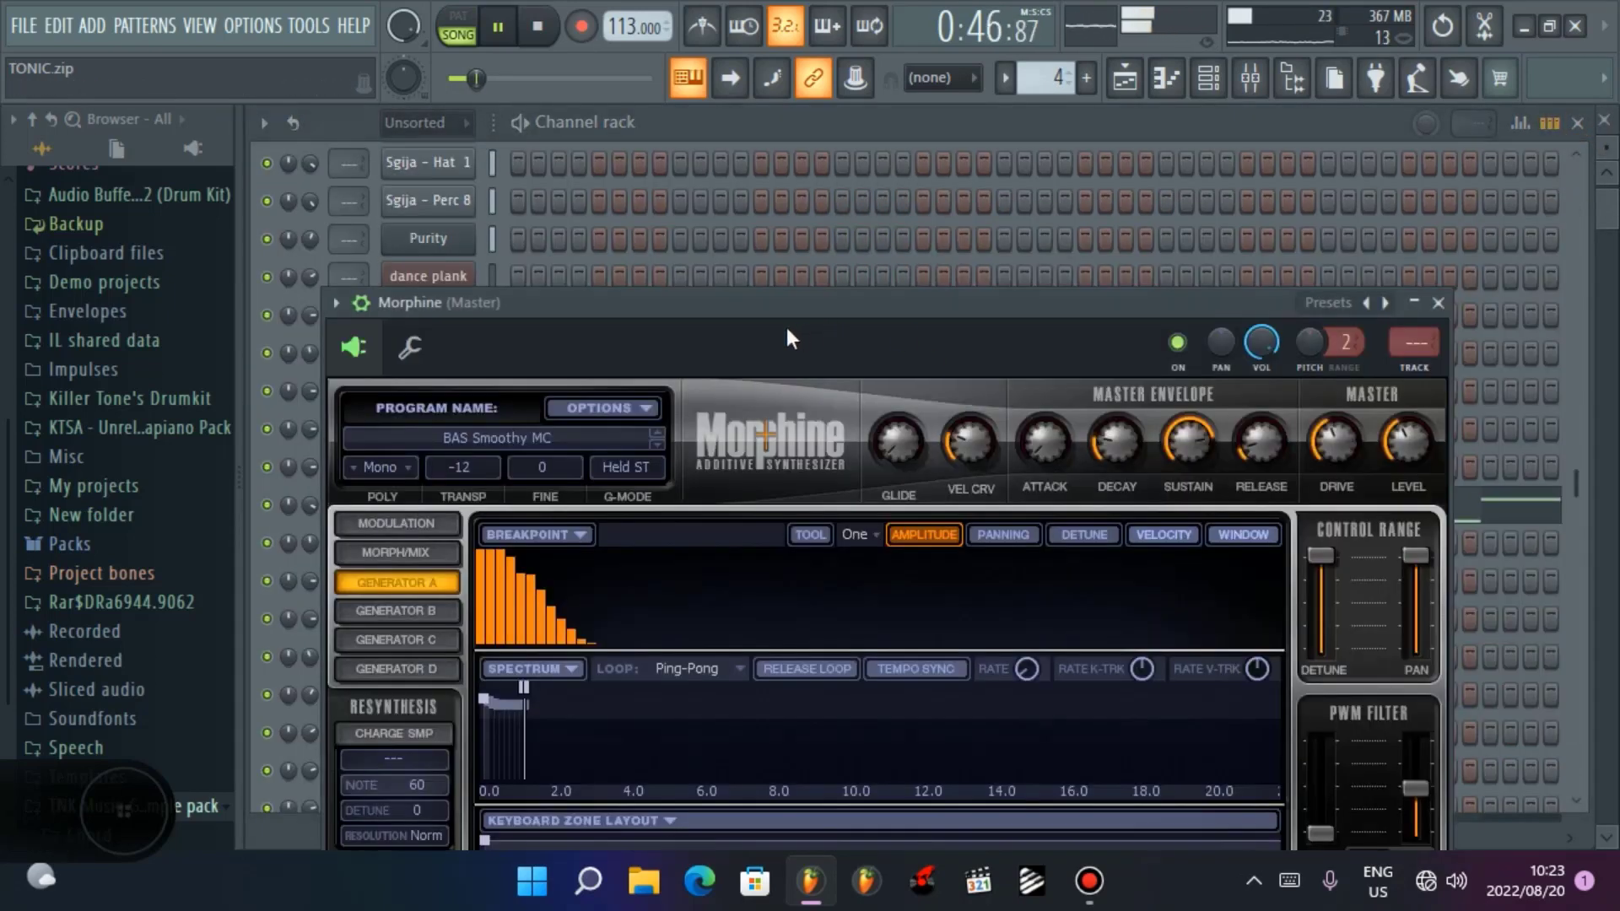
pyautogui.moveTo(839, 310); pyautogui.dragTo(911, 190)
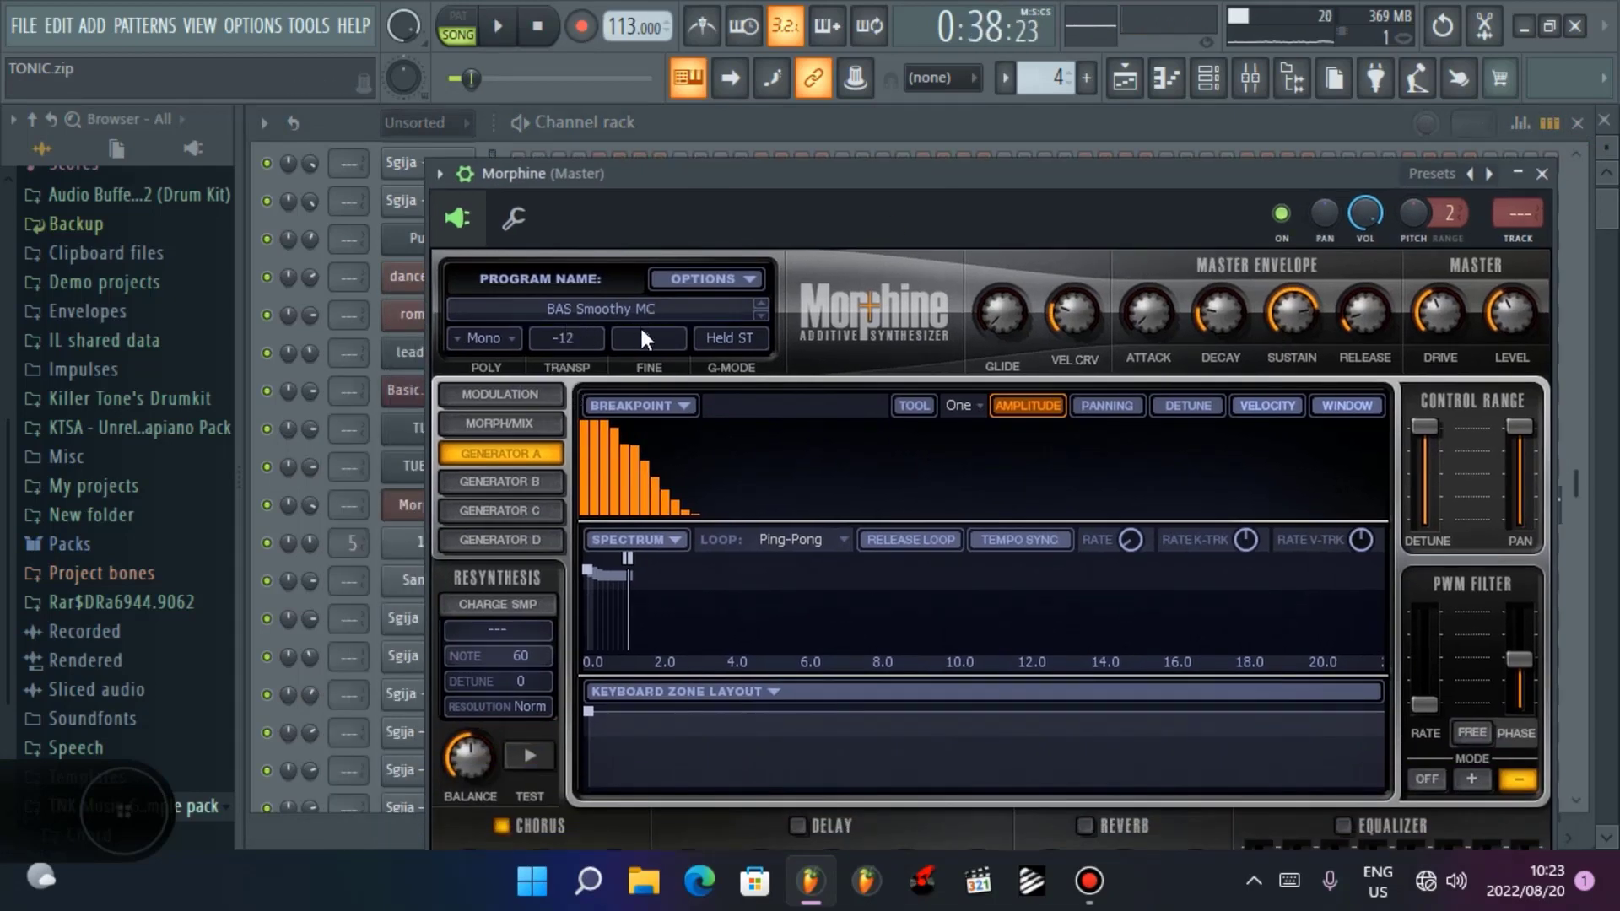
# Step: Close the Morphine window, play the song and look over the arrangement's tracks in the playlist
pyautogui.click(1545, 175)
pyautogui.press('space')
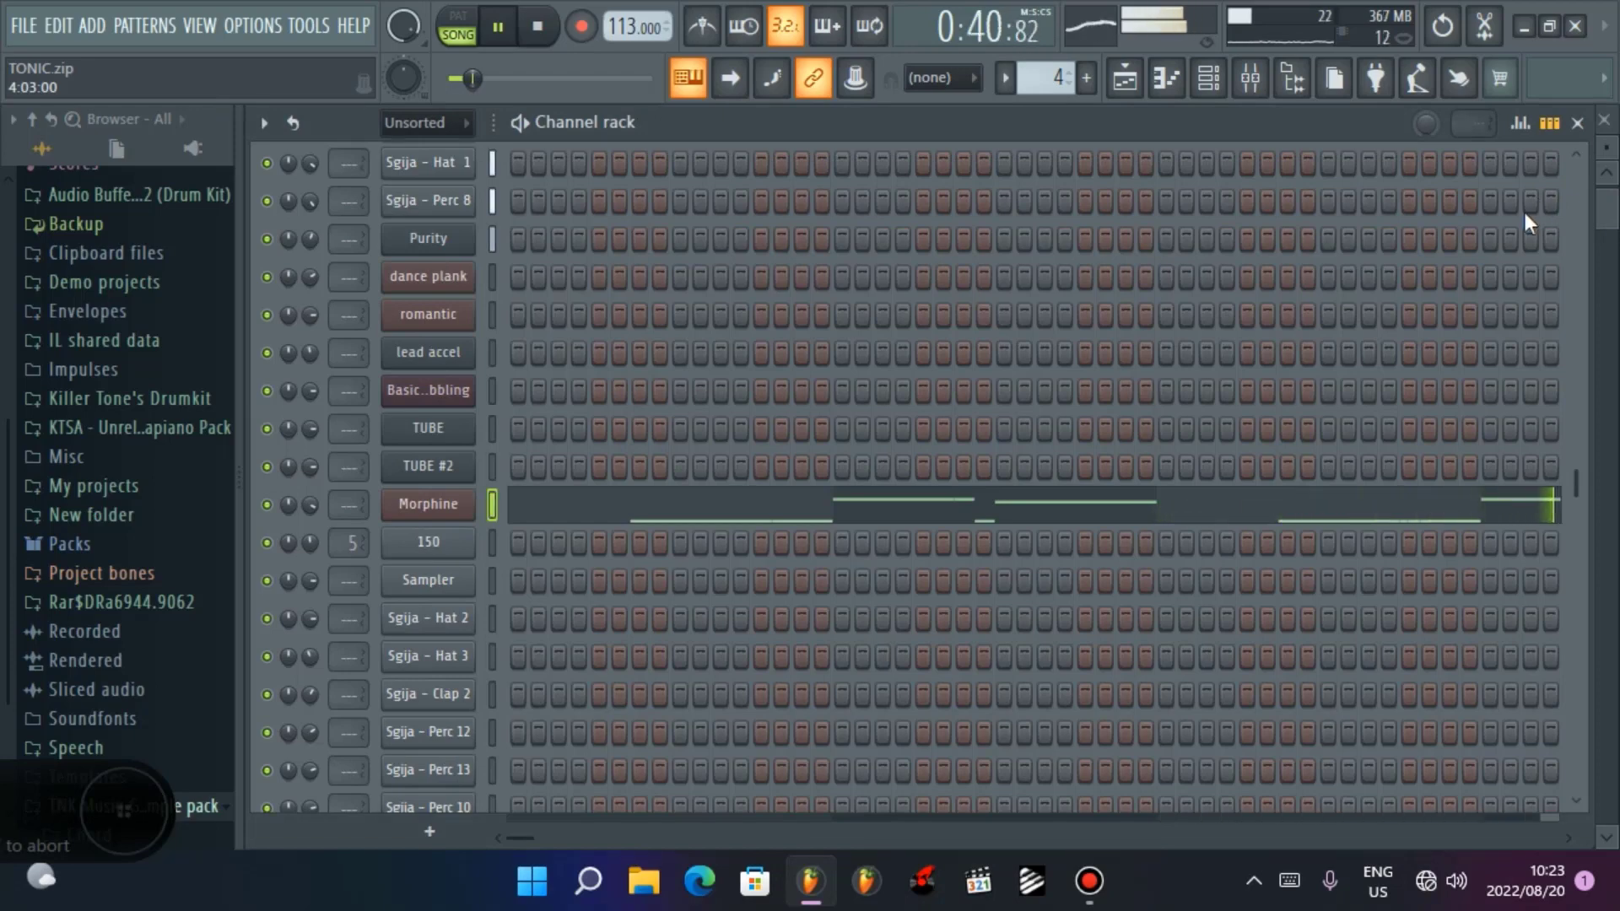
pyautogui.click(1126, 80)
pyautogui.scroll(-8, 709, 443)
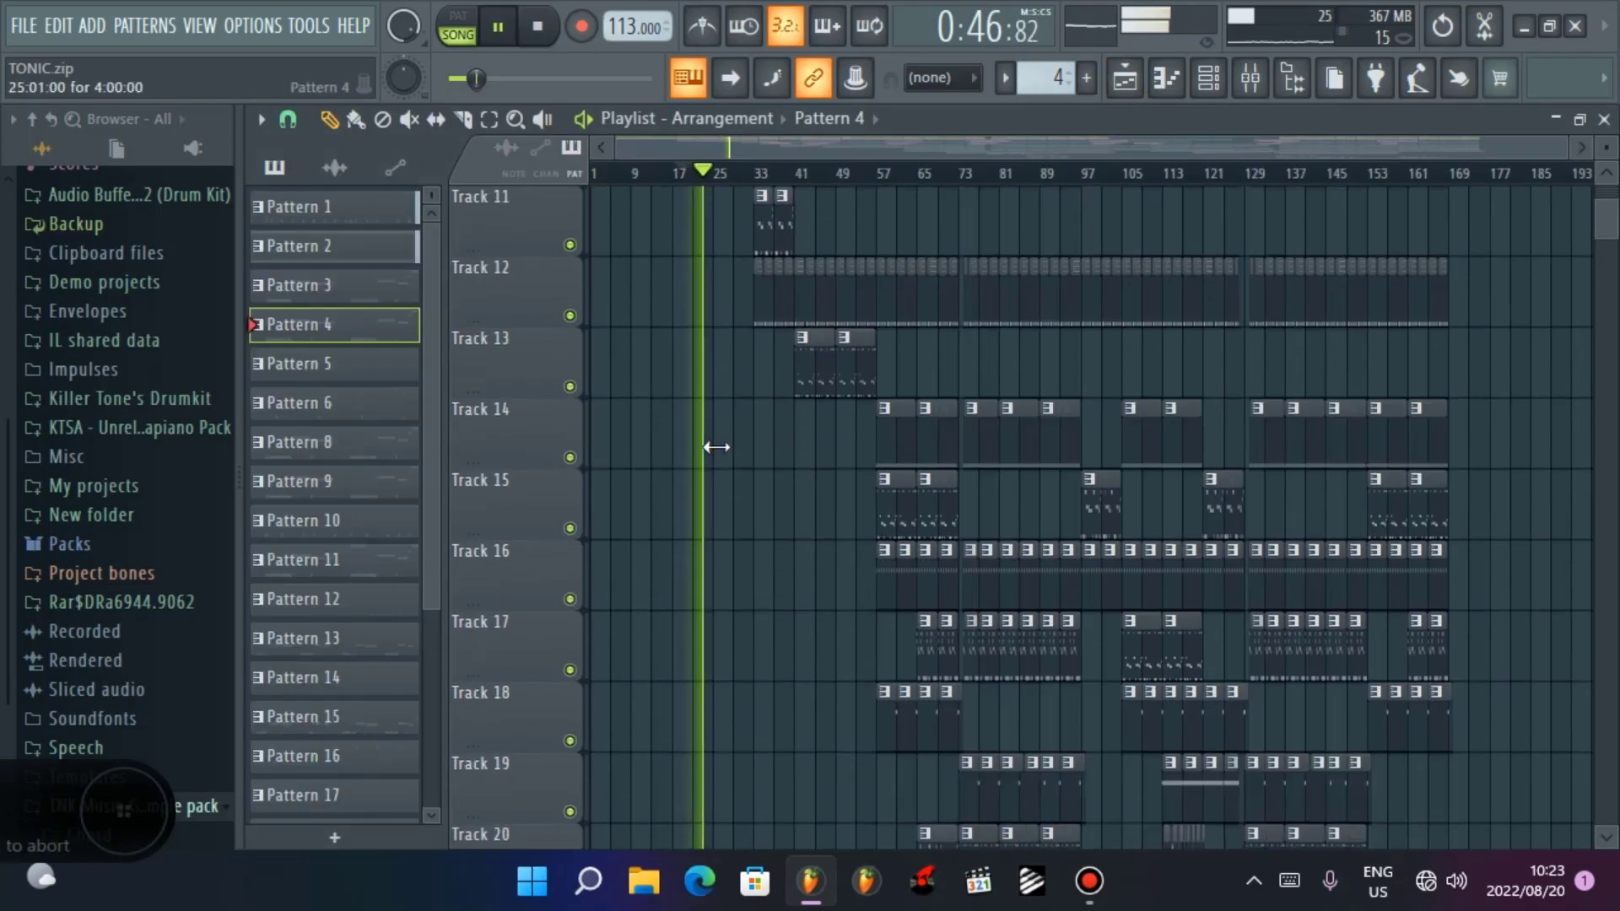
pyautogui.scroll(9, 716, 448)
pyautogui.scroll(-3, 730, 454)
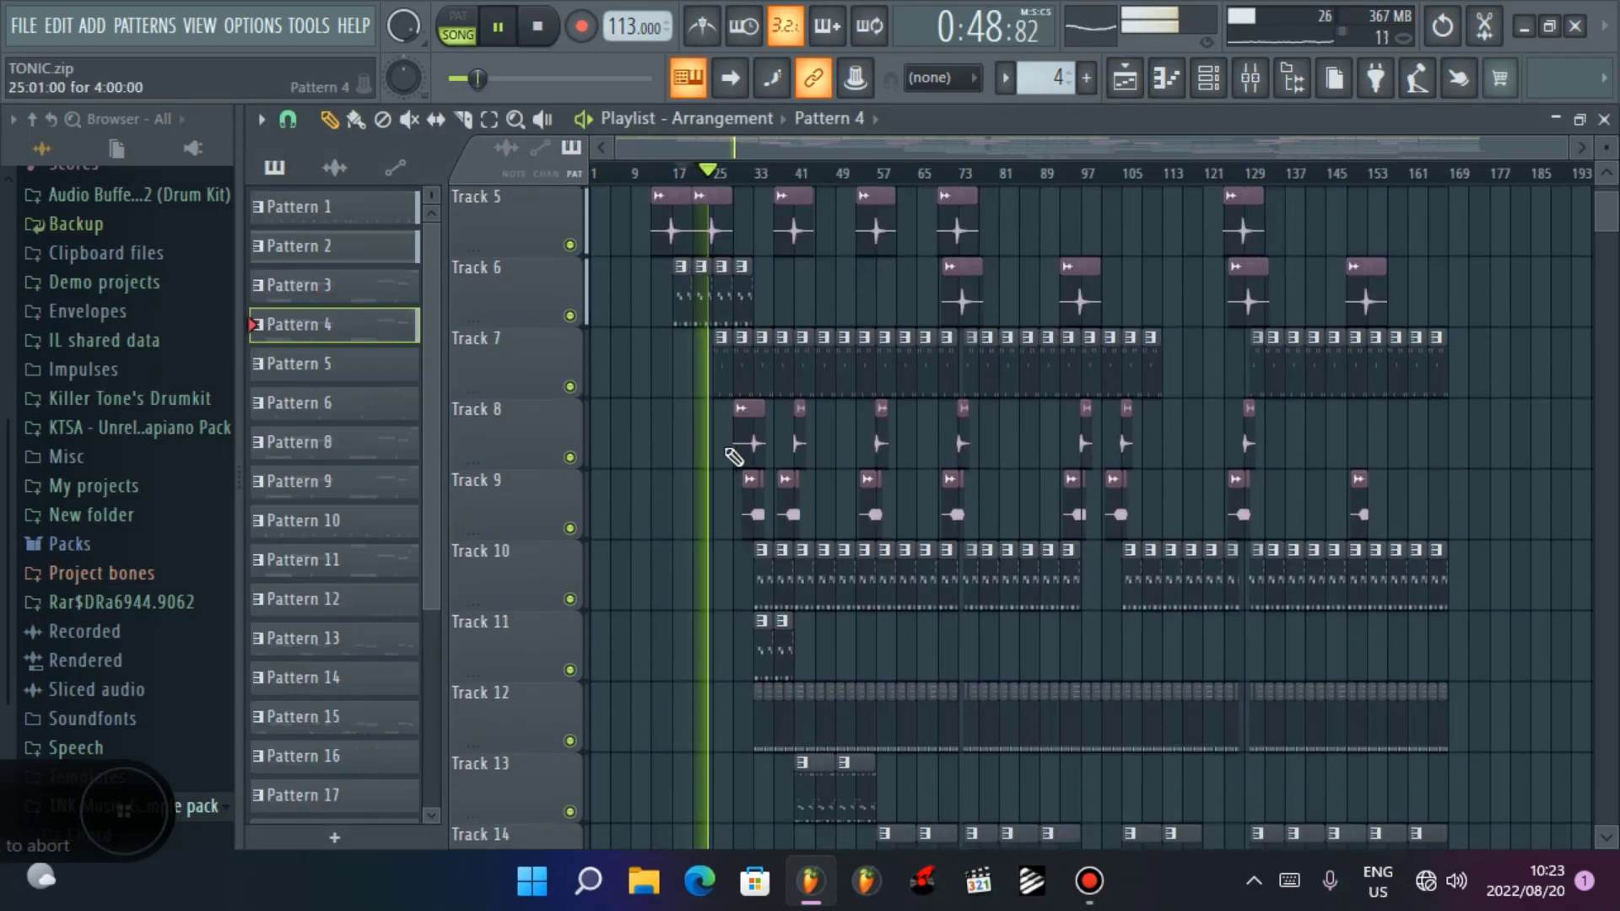
# Step: Return to the channel rack, play Pattern 4 in pattern mode and inspect the Morphine plugin, closing its window when done
pyautogui.click(1209, 79)
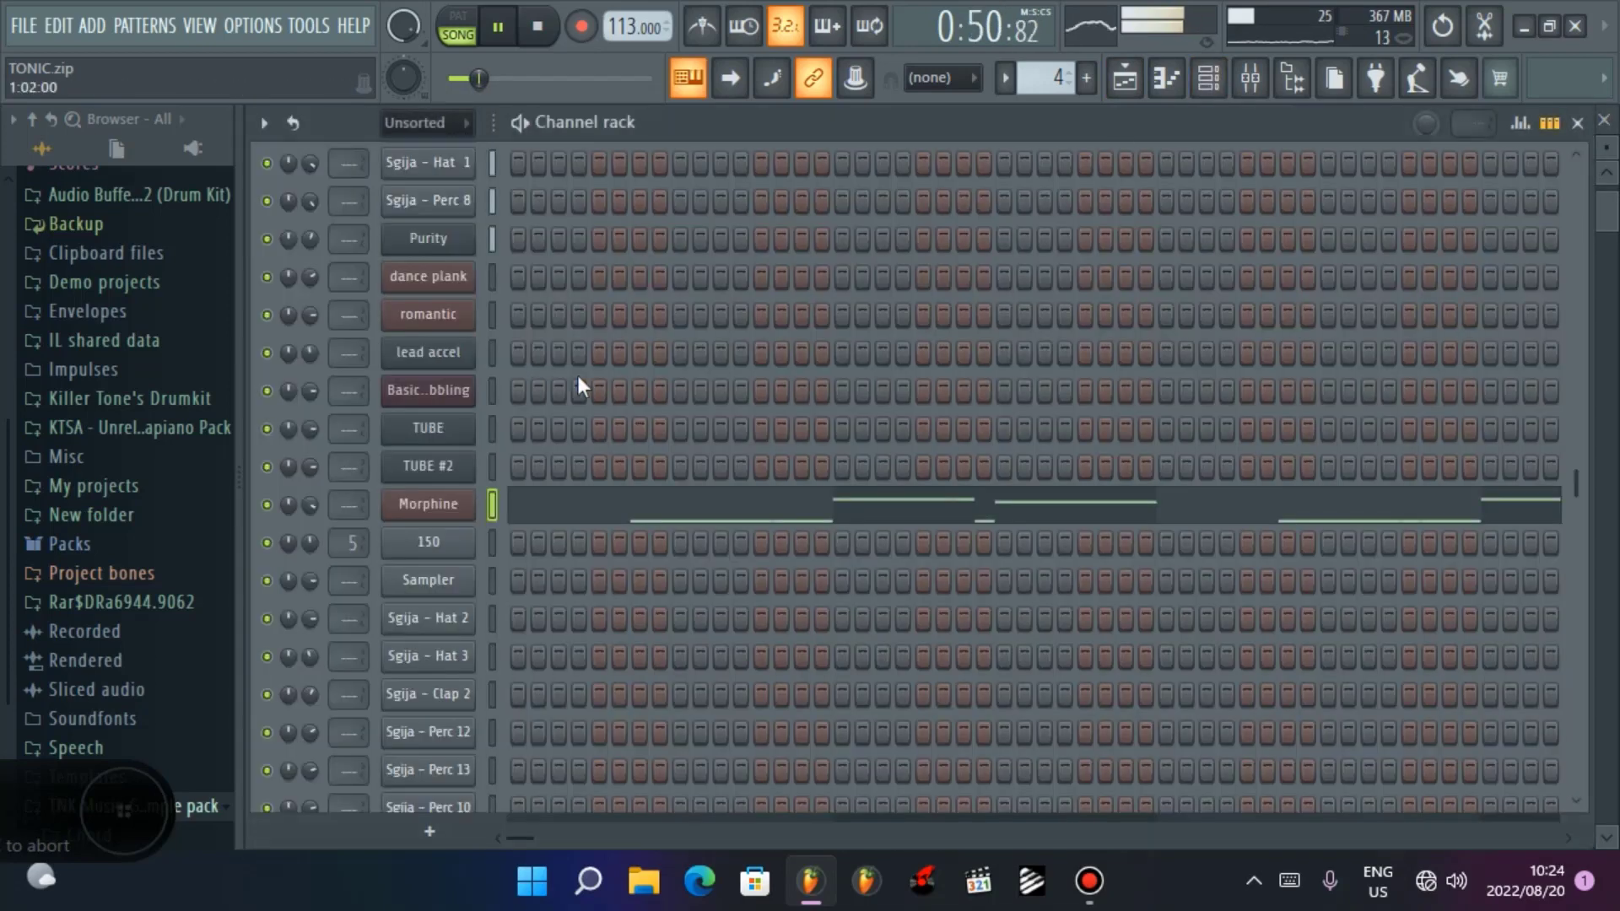
pyautogui.click(457, 26)
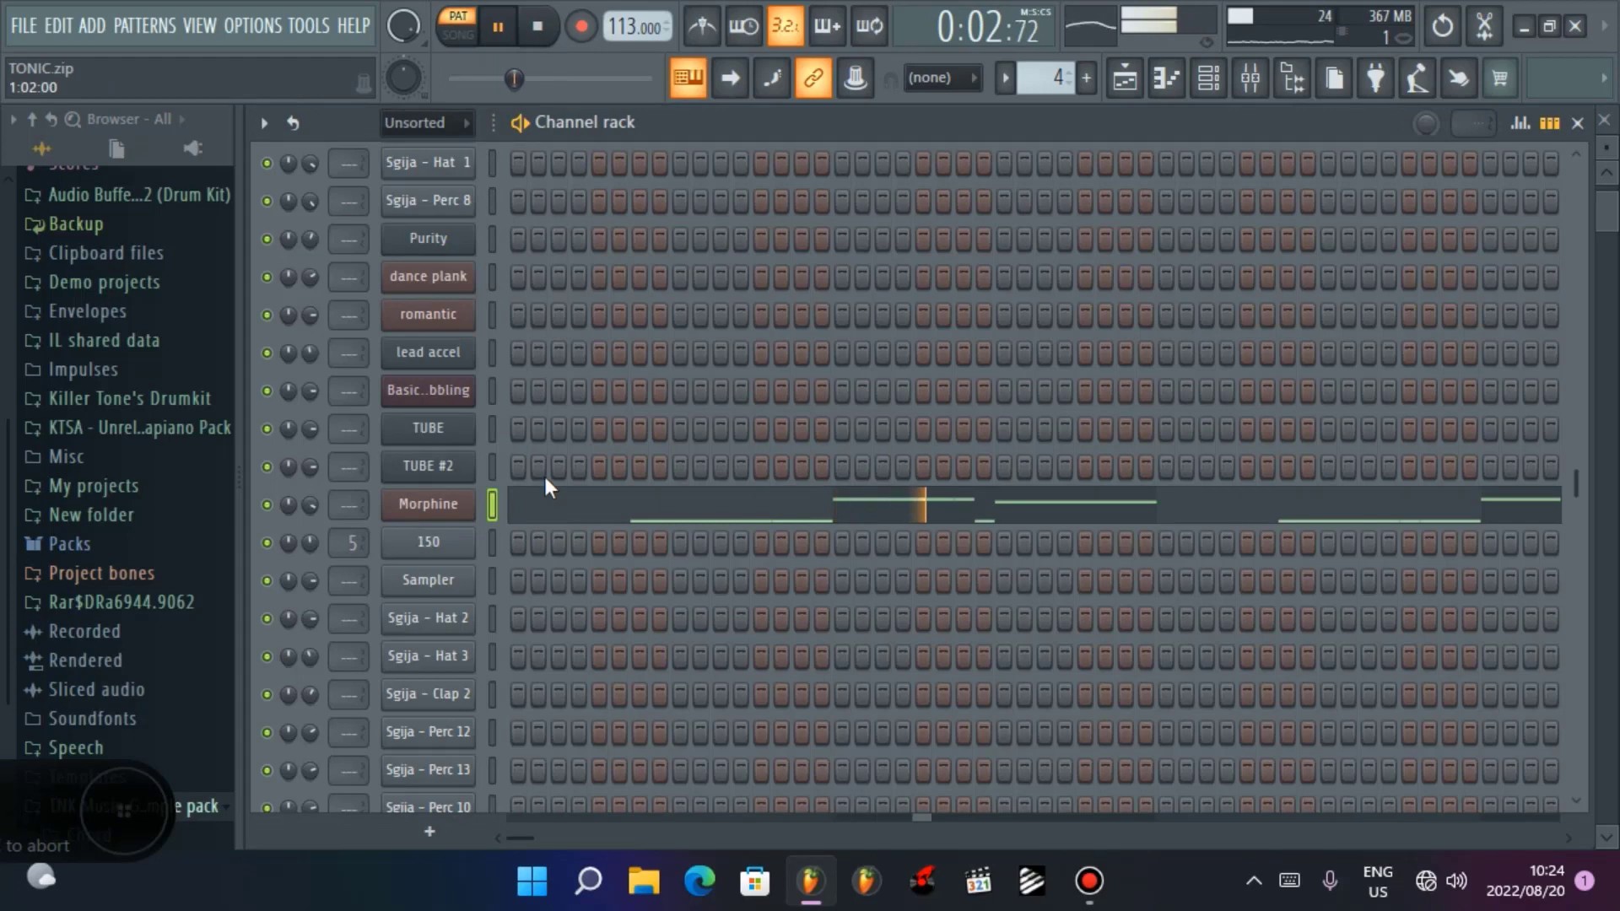
pyautogui.click(428, 504)
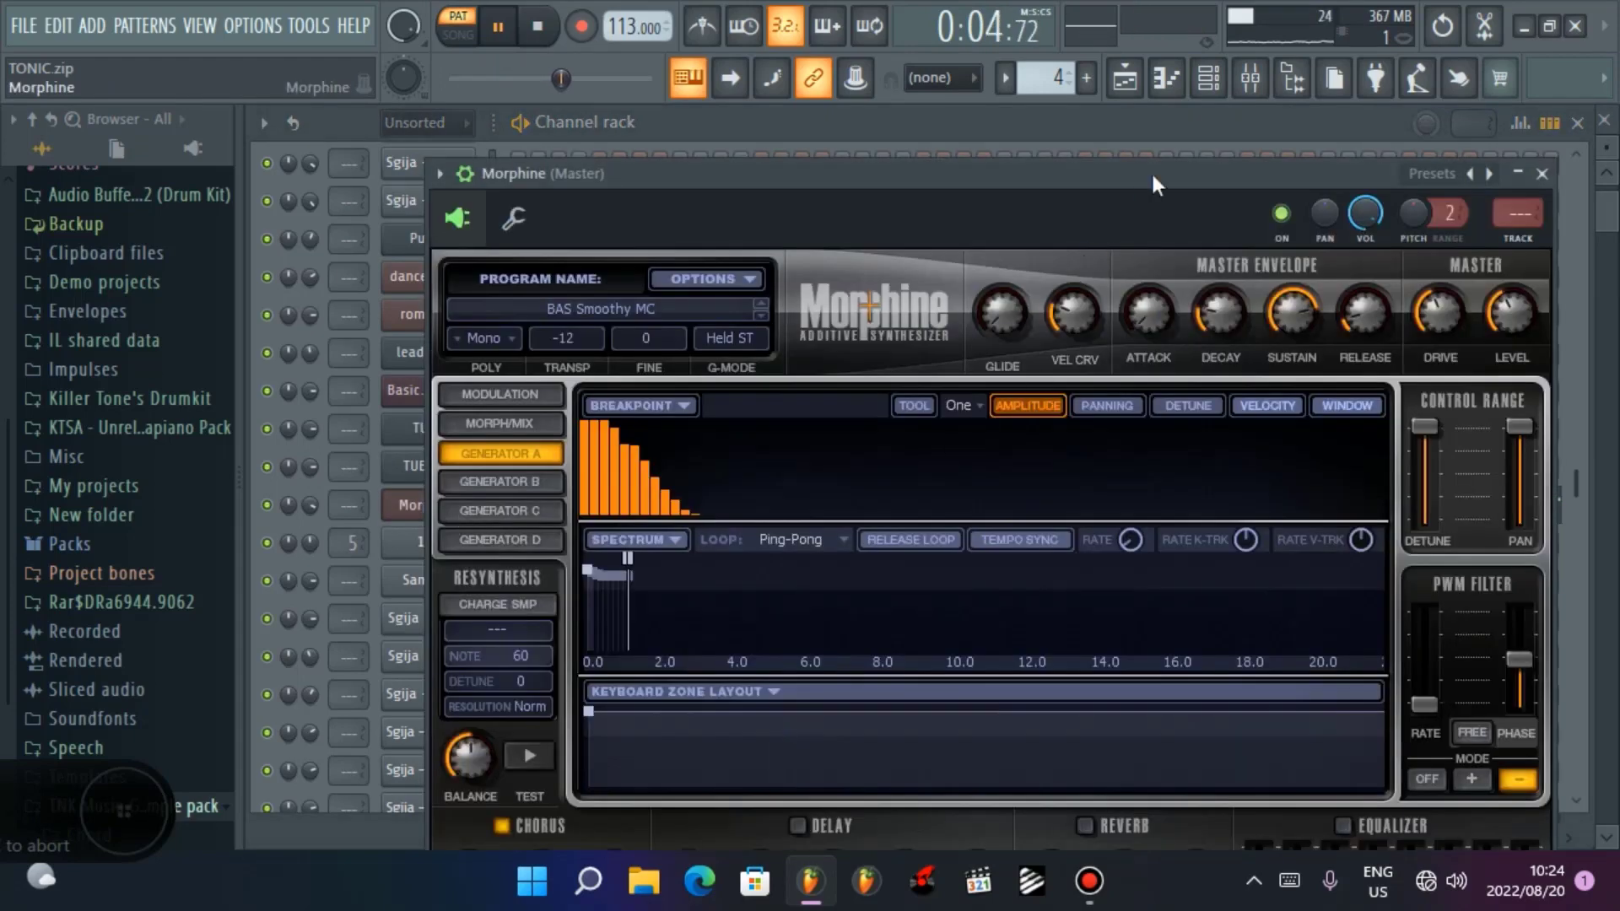
pyautogui.moveTo(1223, 173); pyautogui.dragTo(1168, 147)
pyautogui.click(1487, 147)
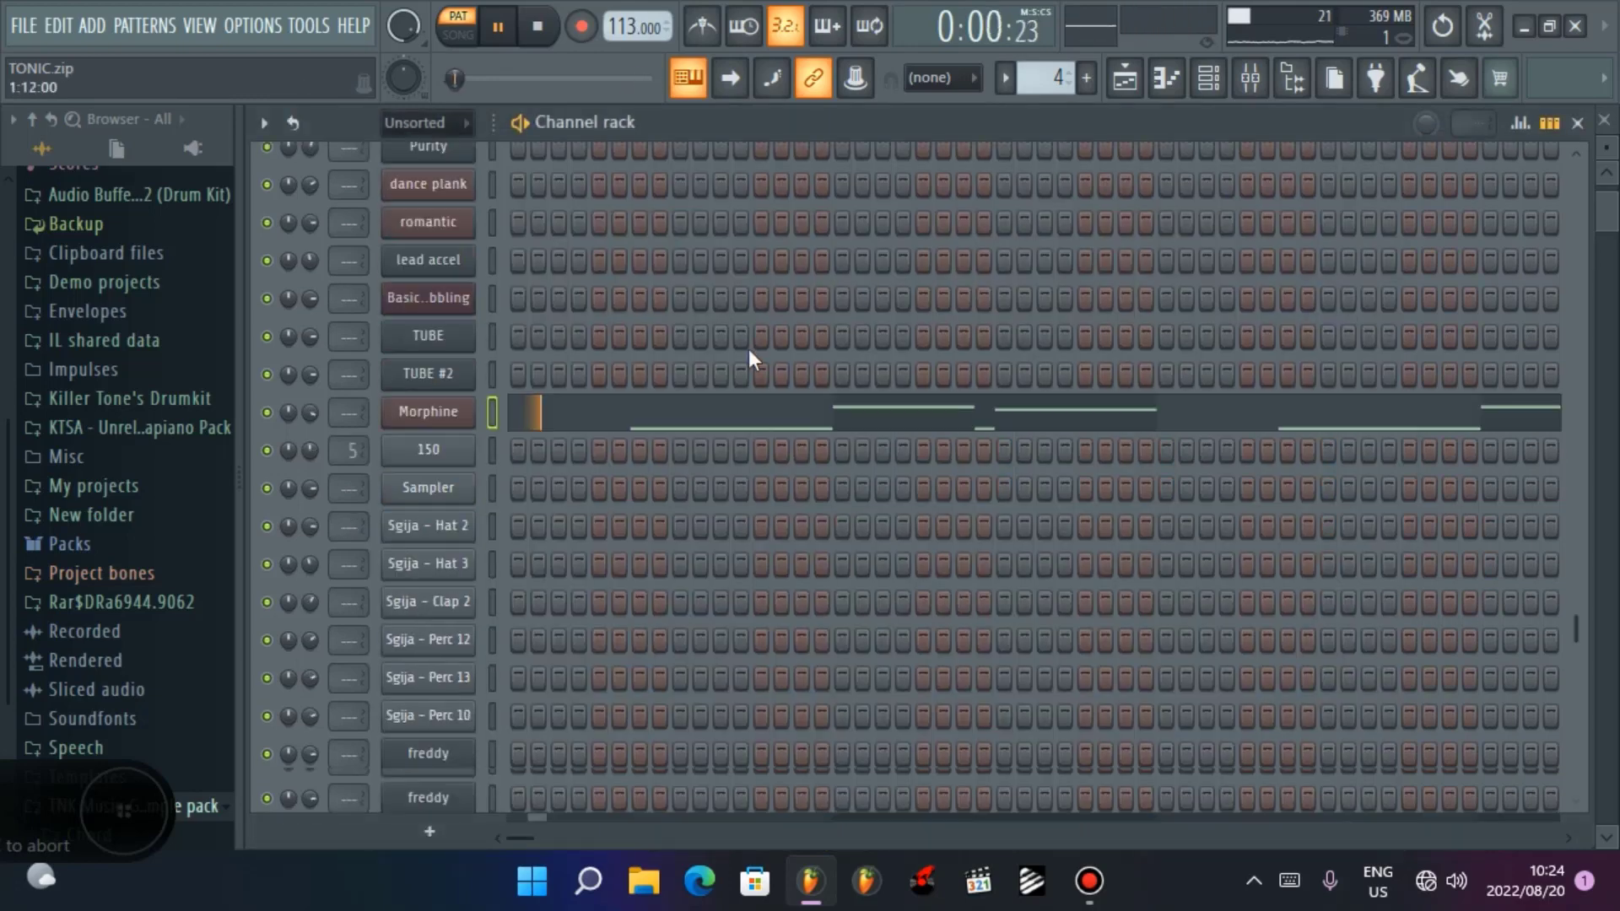
# Step: Examine the Morphine channel's notes in a maximized piano roll during playback, stopping playback and closing the editor when done
pyautogui.scroll(4, 748, 348)
pyautogui.scroll(-10, 747, 348)
pyautogui.scroll(10, 748, 384)
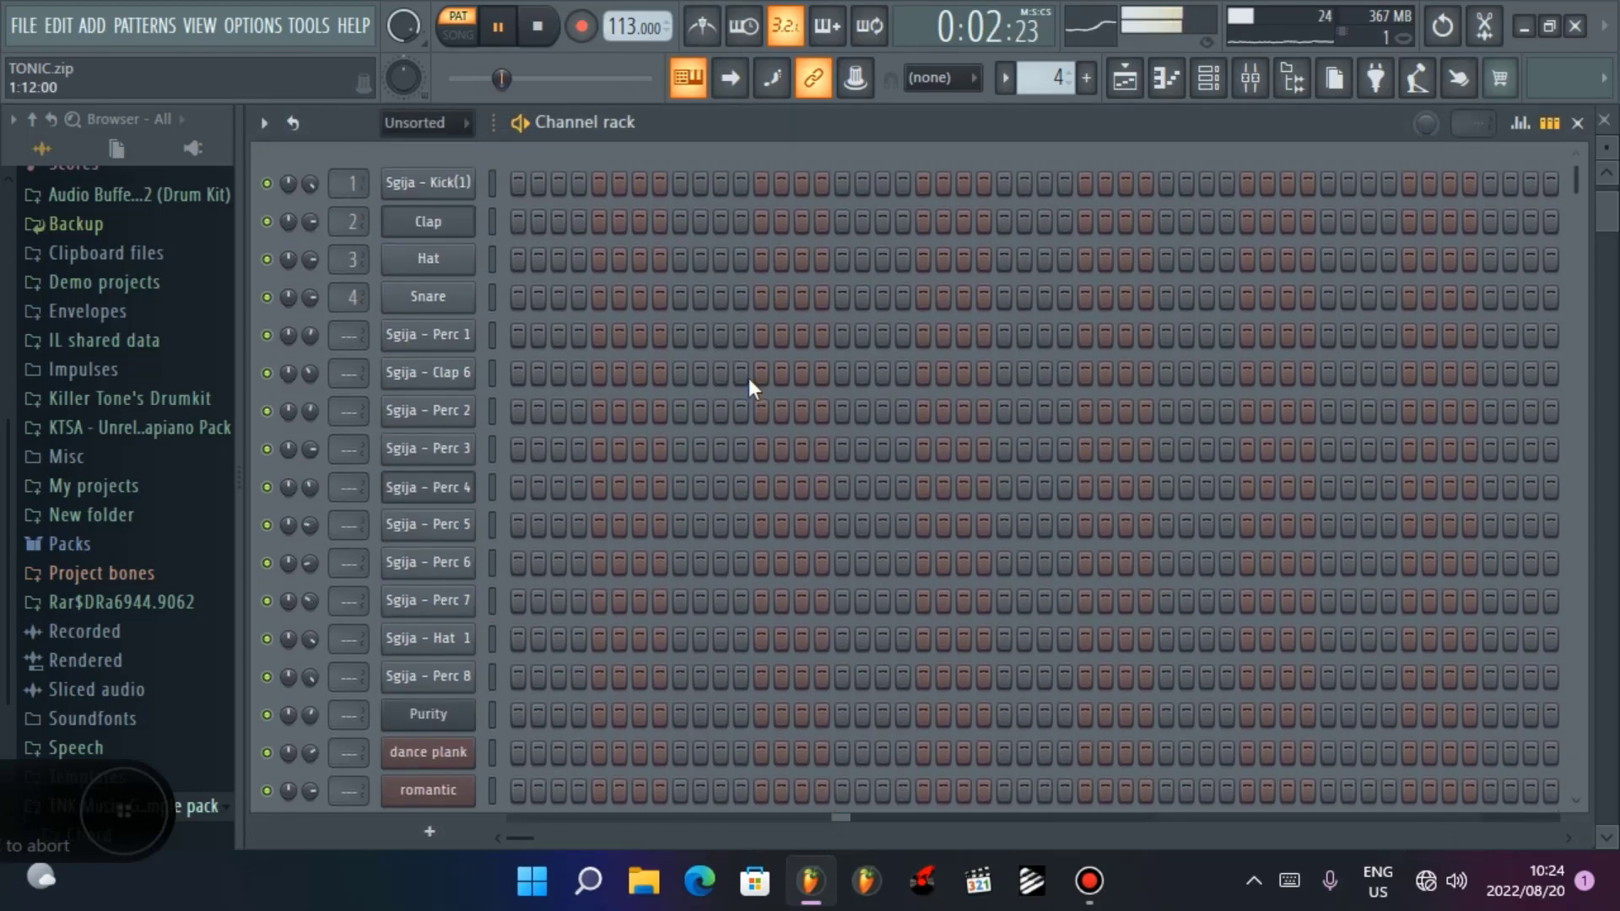
pyautogui.scroll(-8, 748, 384)
pyautogui.click(736, 530)
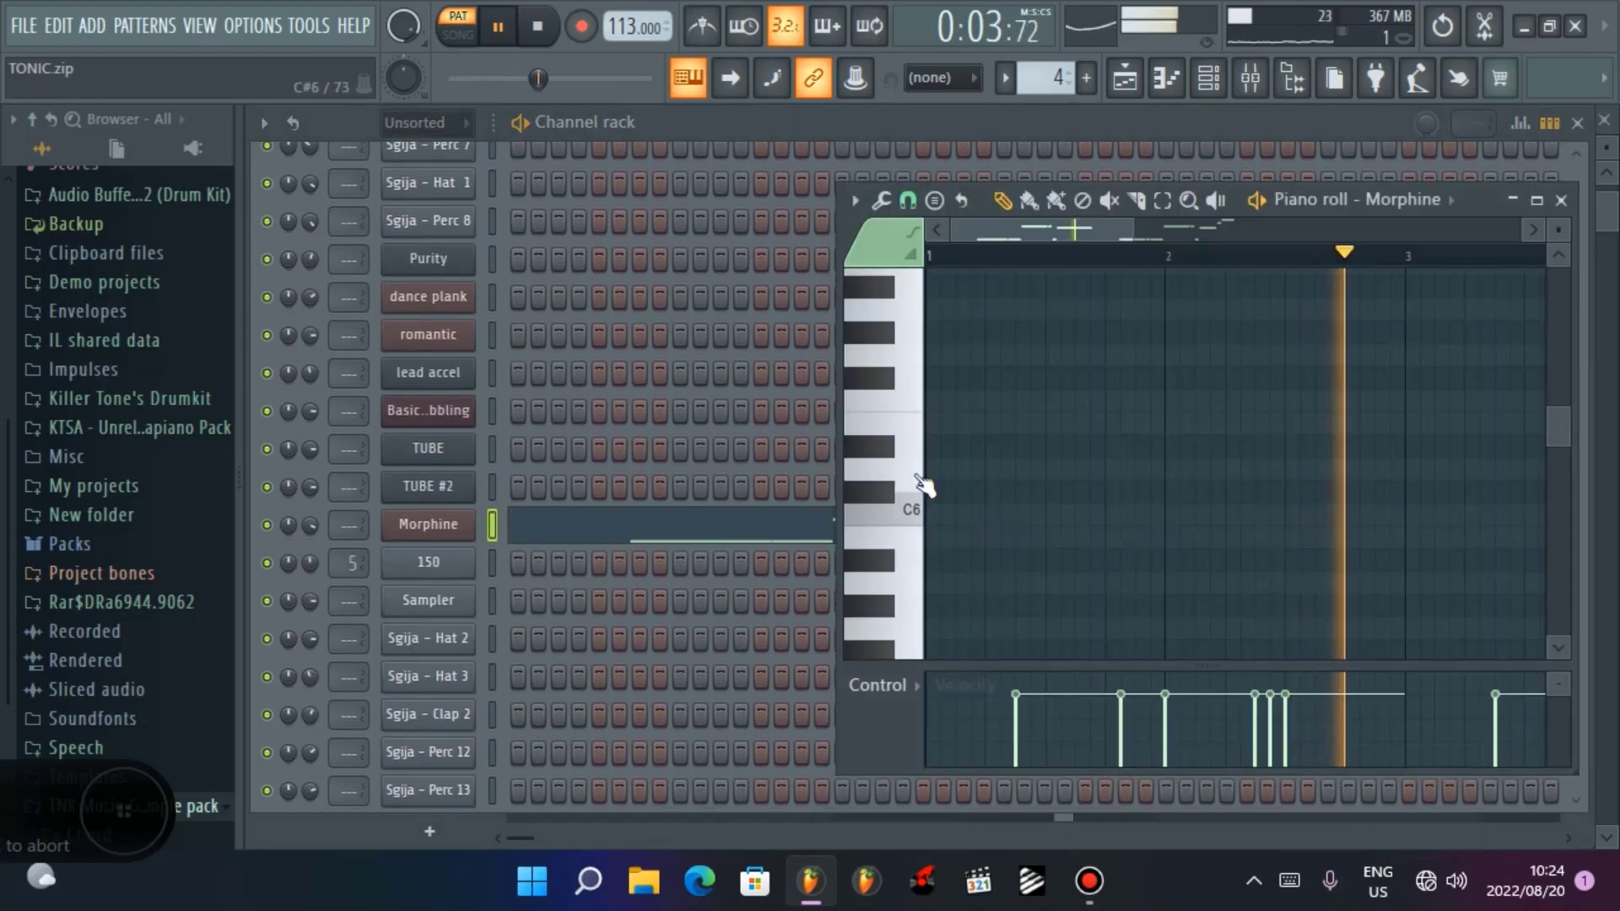
pyautogui.click(1521, 205)
pyautogui.moveTo(742, 142); pyautogui.dragTo(1374, 148)
pyautogui.scroll(-6, 929, 337)
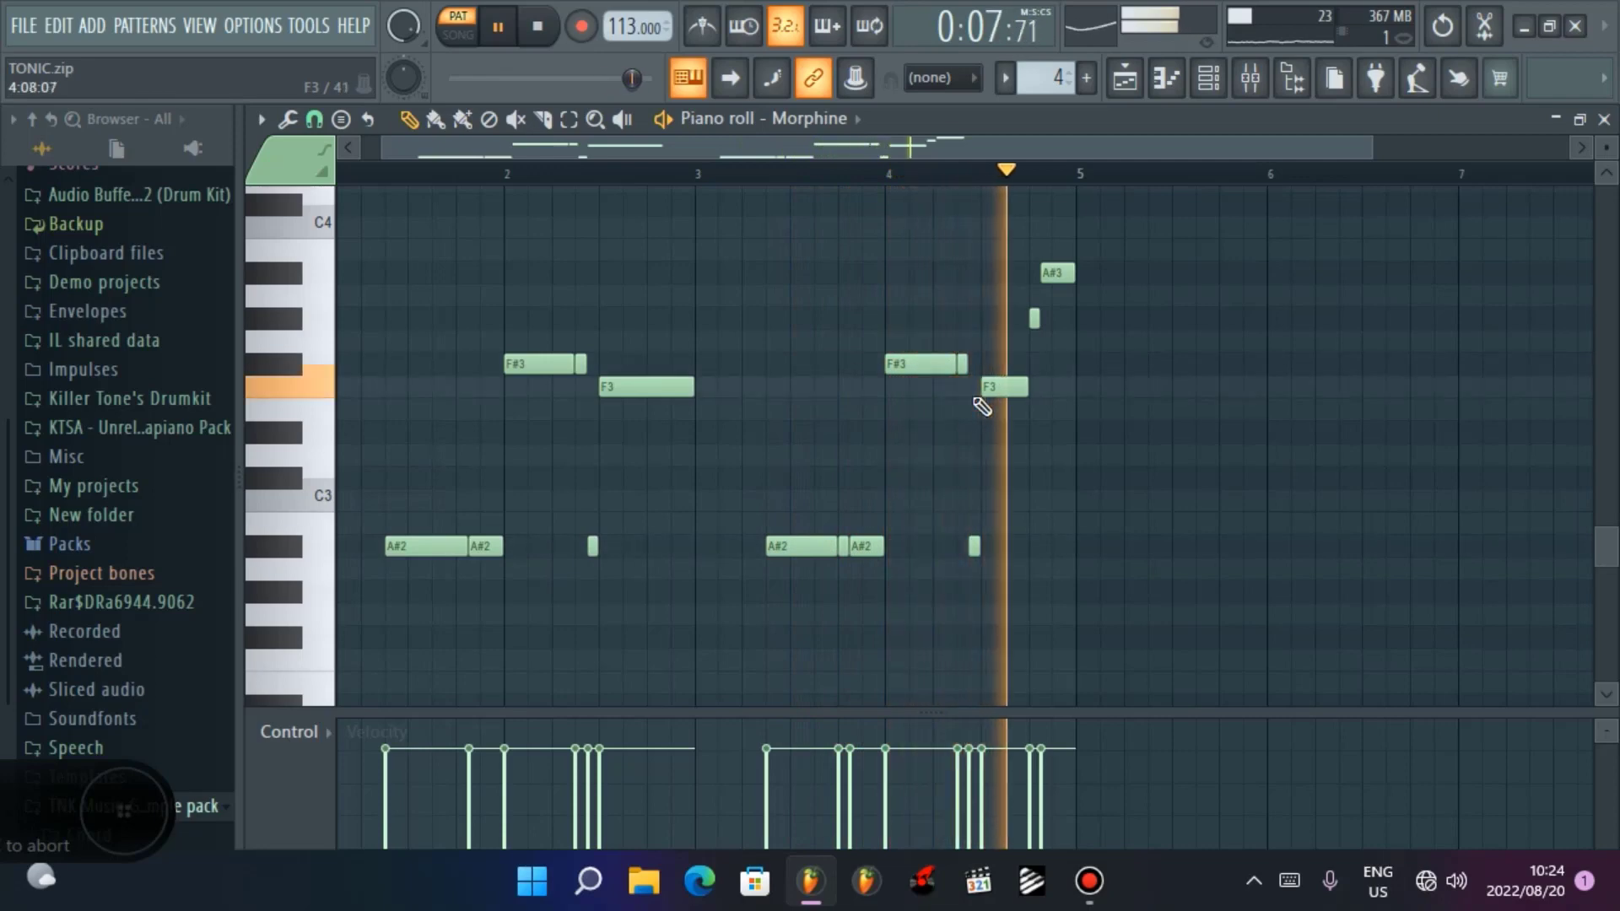
pyautogui.press('space')
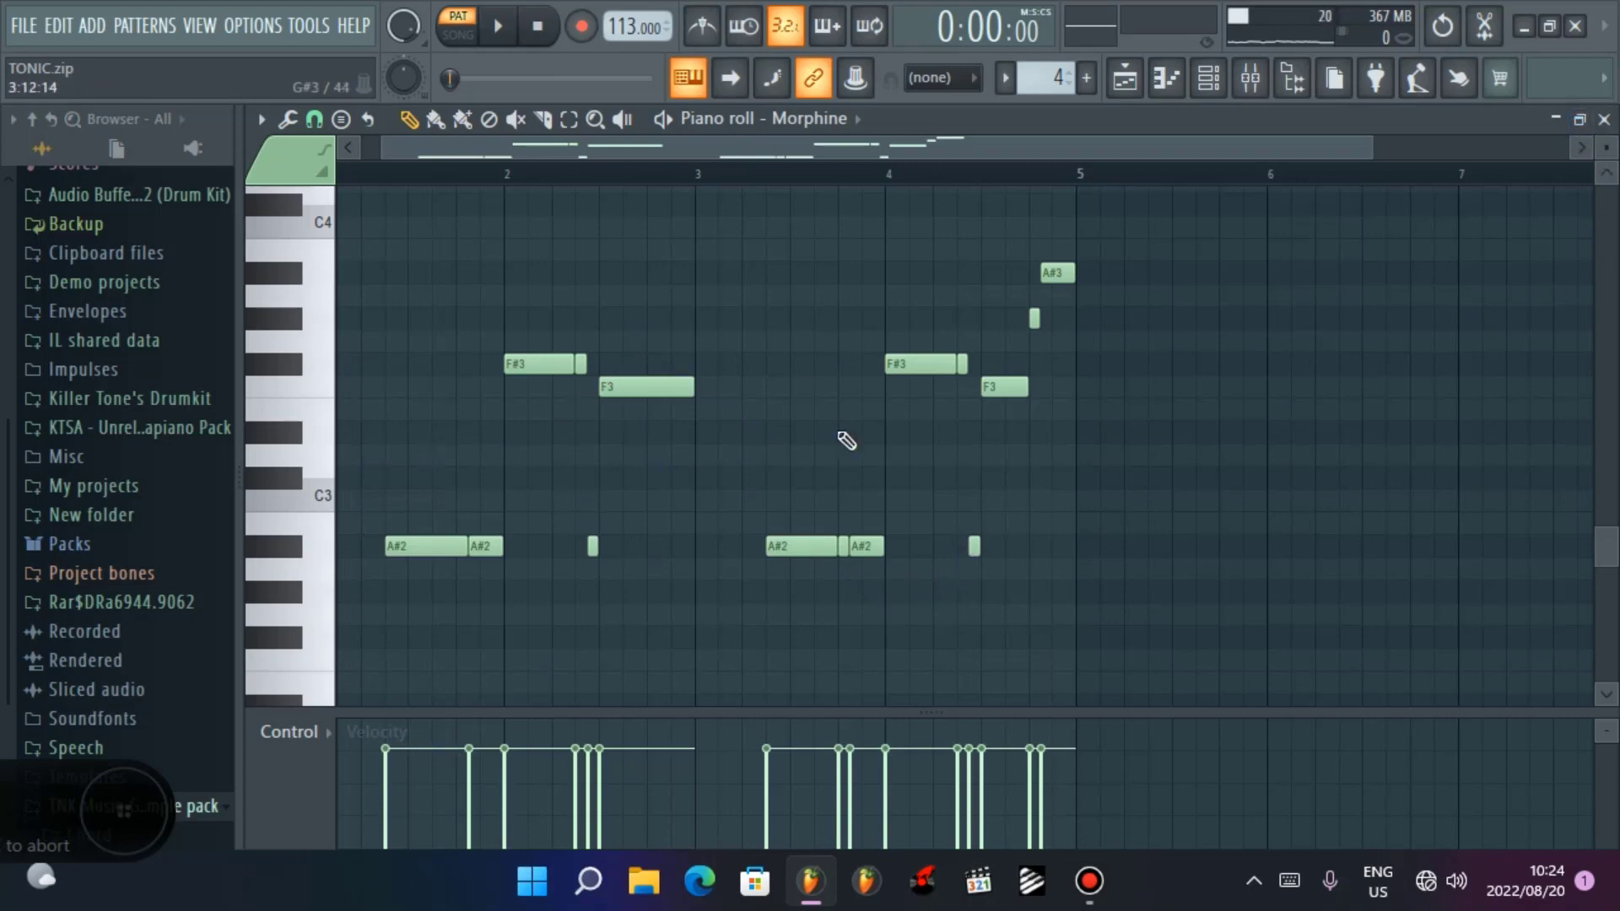
pyautogui.click(1606, 120)
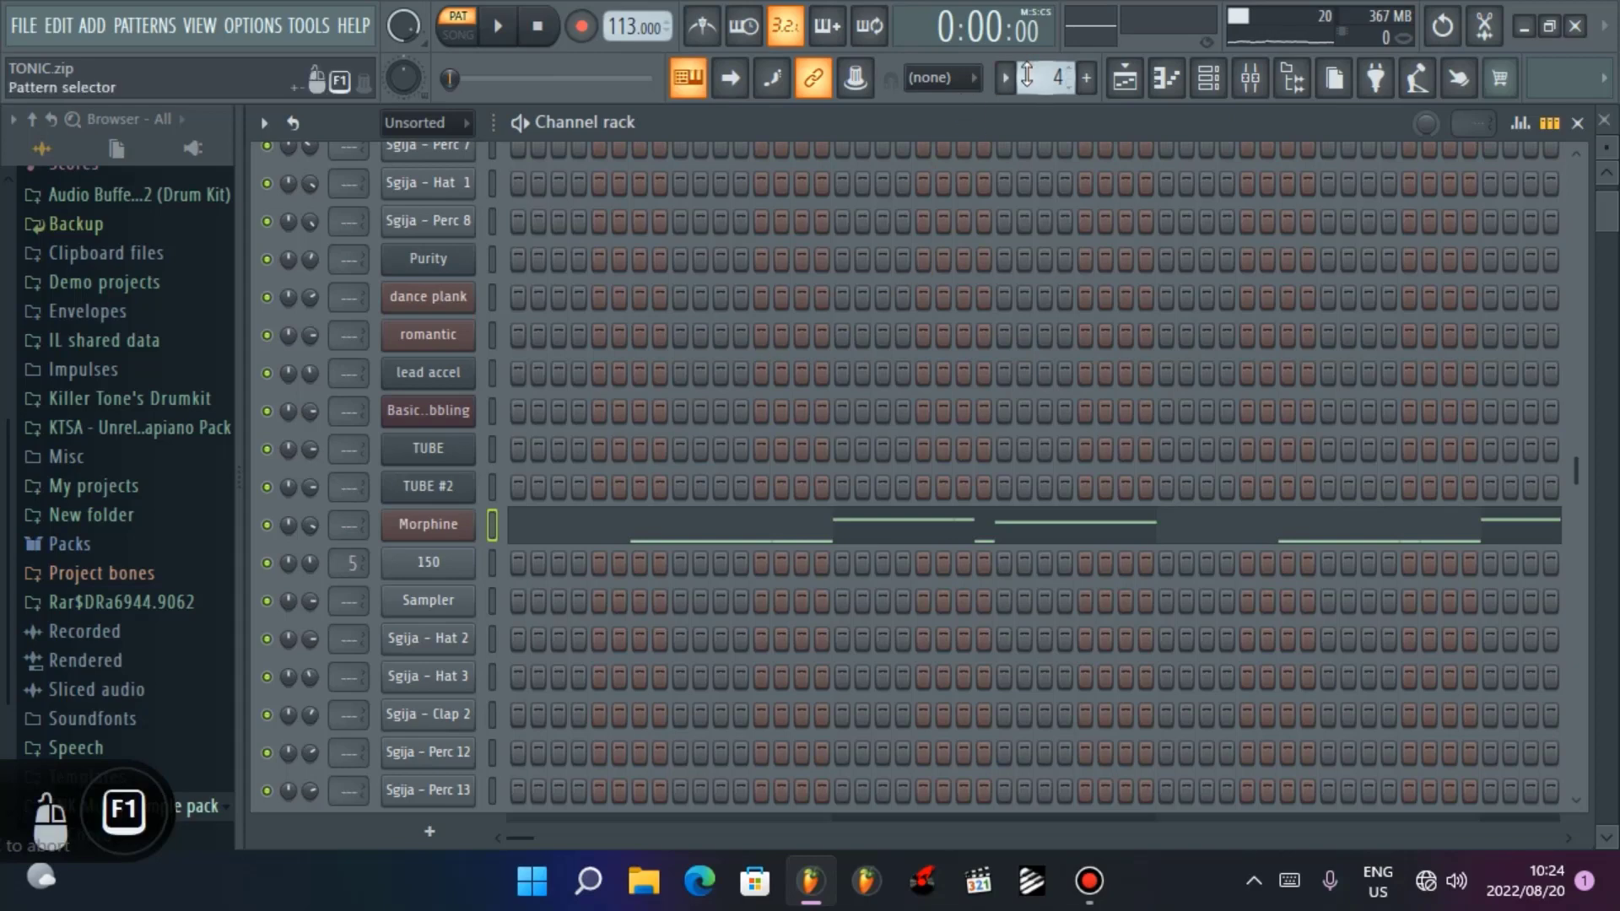
# Step: Switch to Pattern 5, play it and check the dance plank channel's plugin and preset, closing its window when done
pyautogui.scroll(1, 1047, 78)
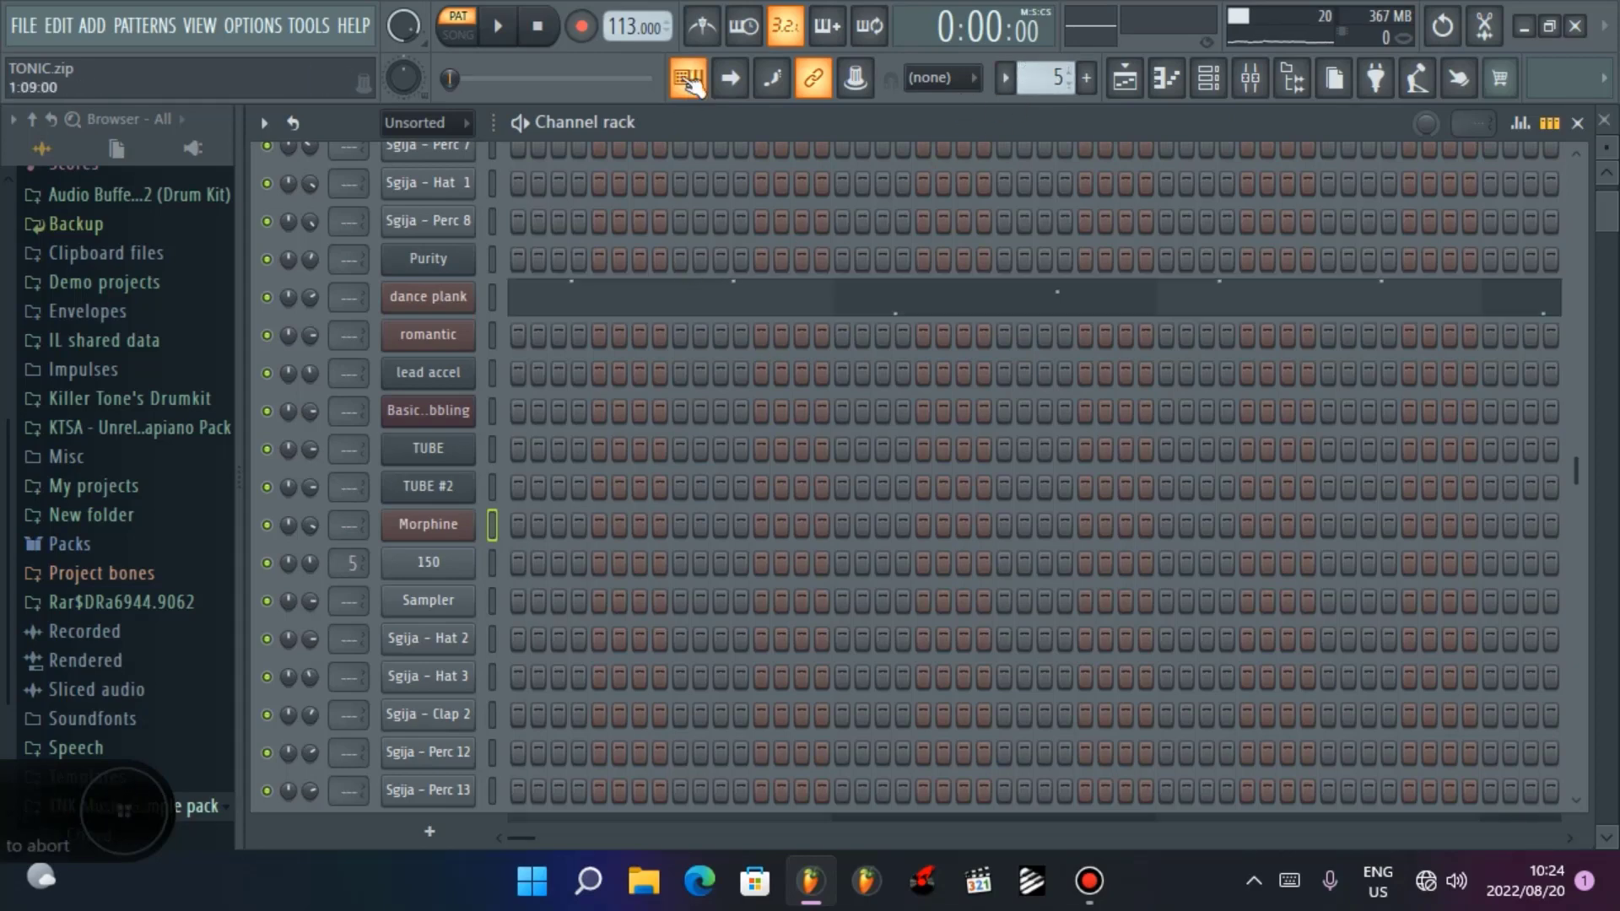
pyautogui.click(498, 26)
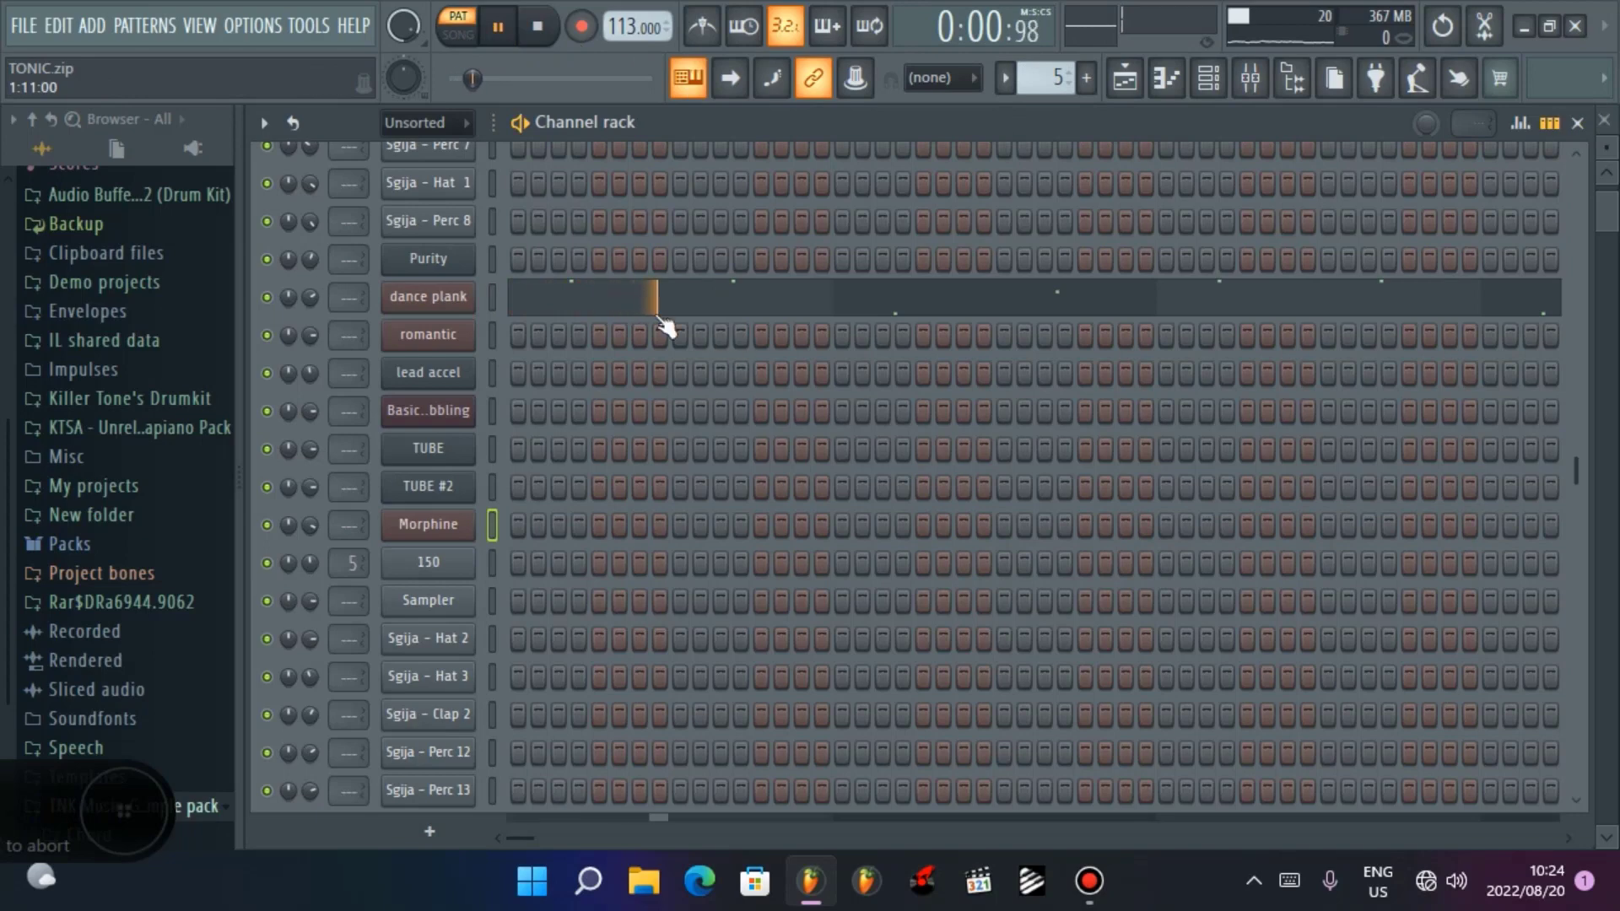
pyautogui.click(432, 301)
pyautogui.click(288, 281)
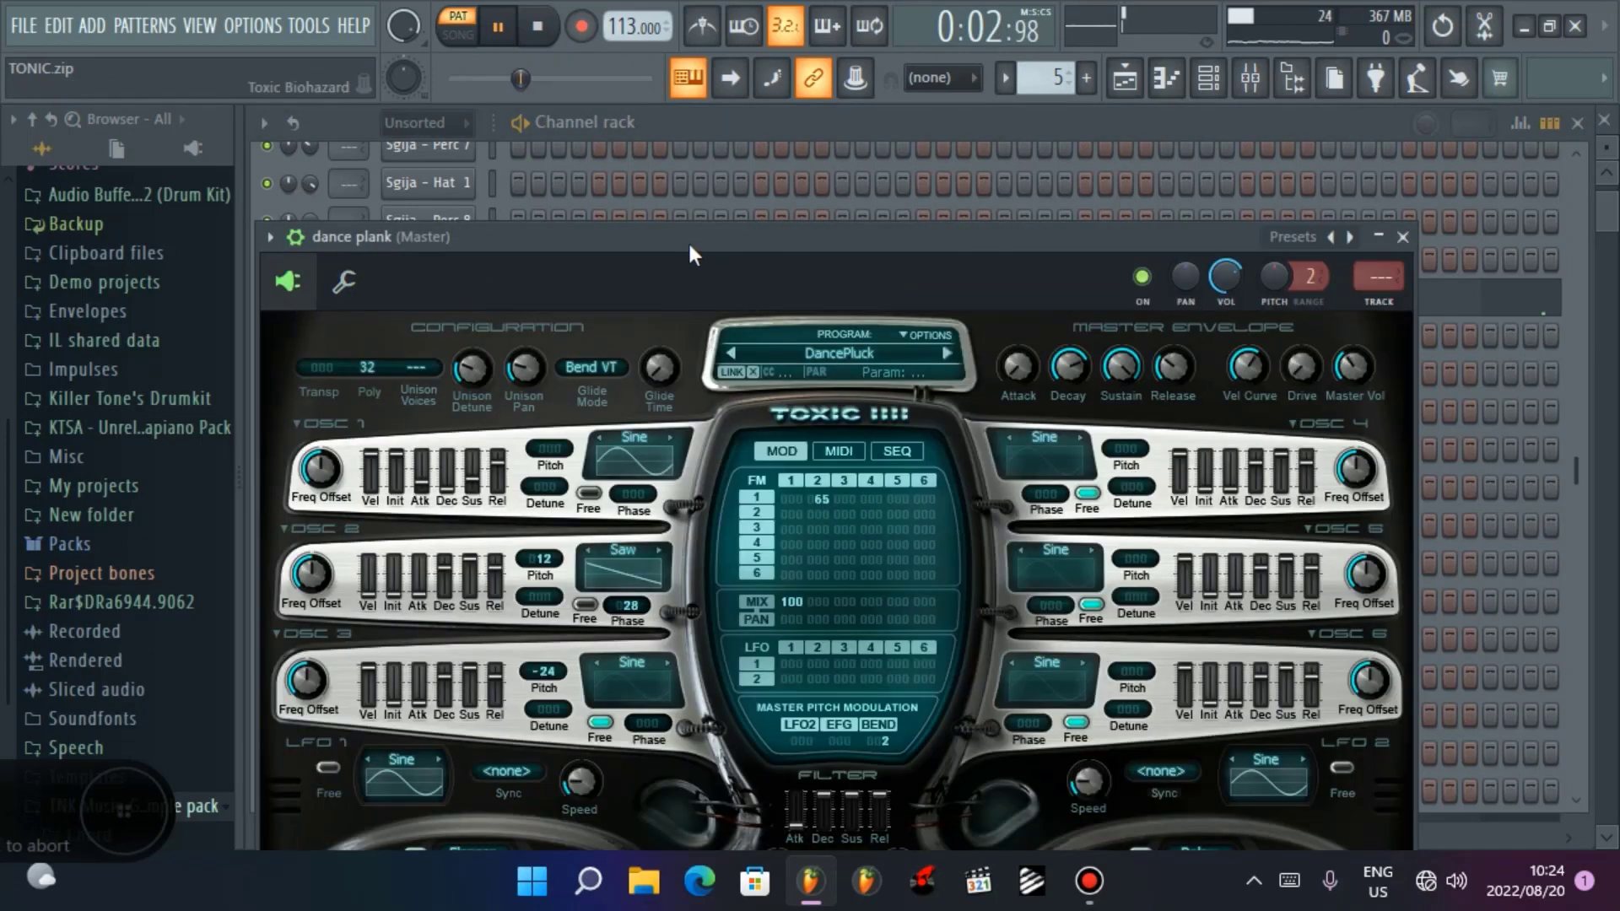
pyautogui.moveTo(691, 255); pyautogui.dragTo(766, 108)
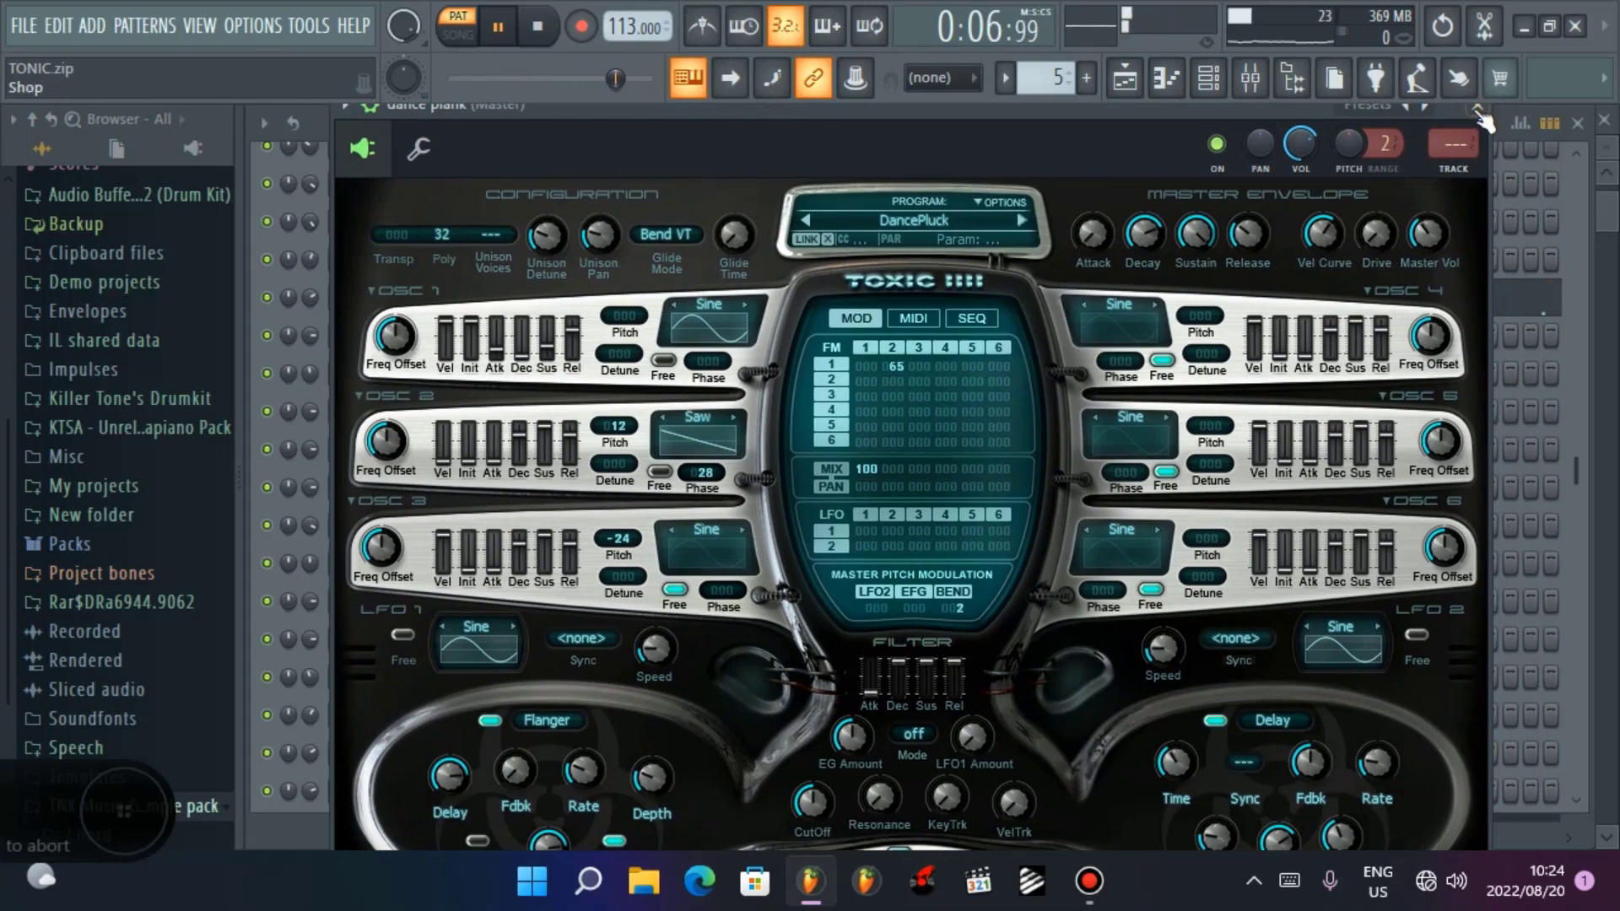
pyautogui.click(1478, 109)
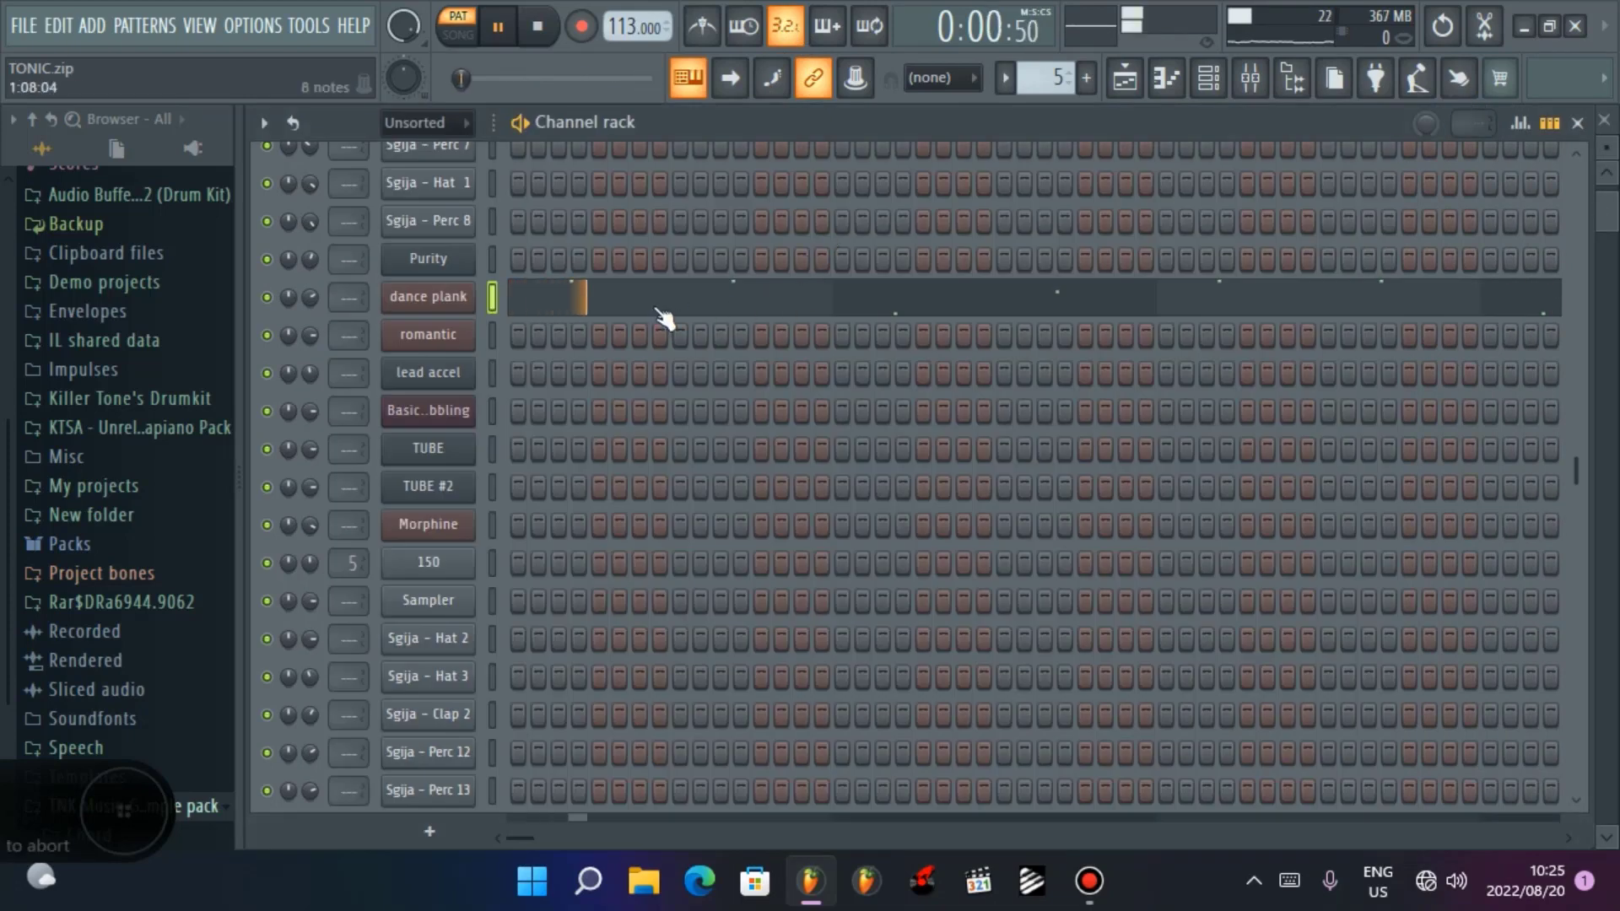
# Step: Examine the dance plank channel's notes in the piano roll and close it when done
pyautogui.click(658, 304)
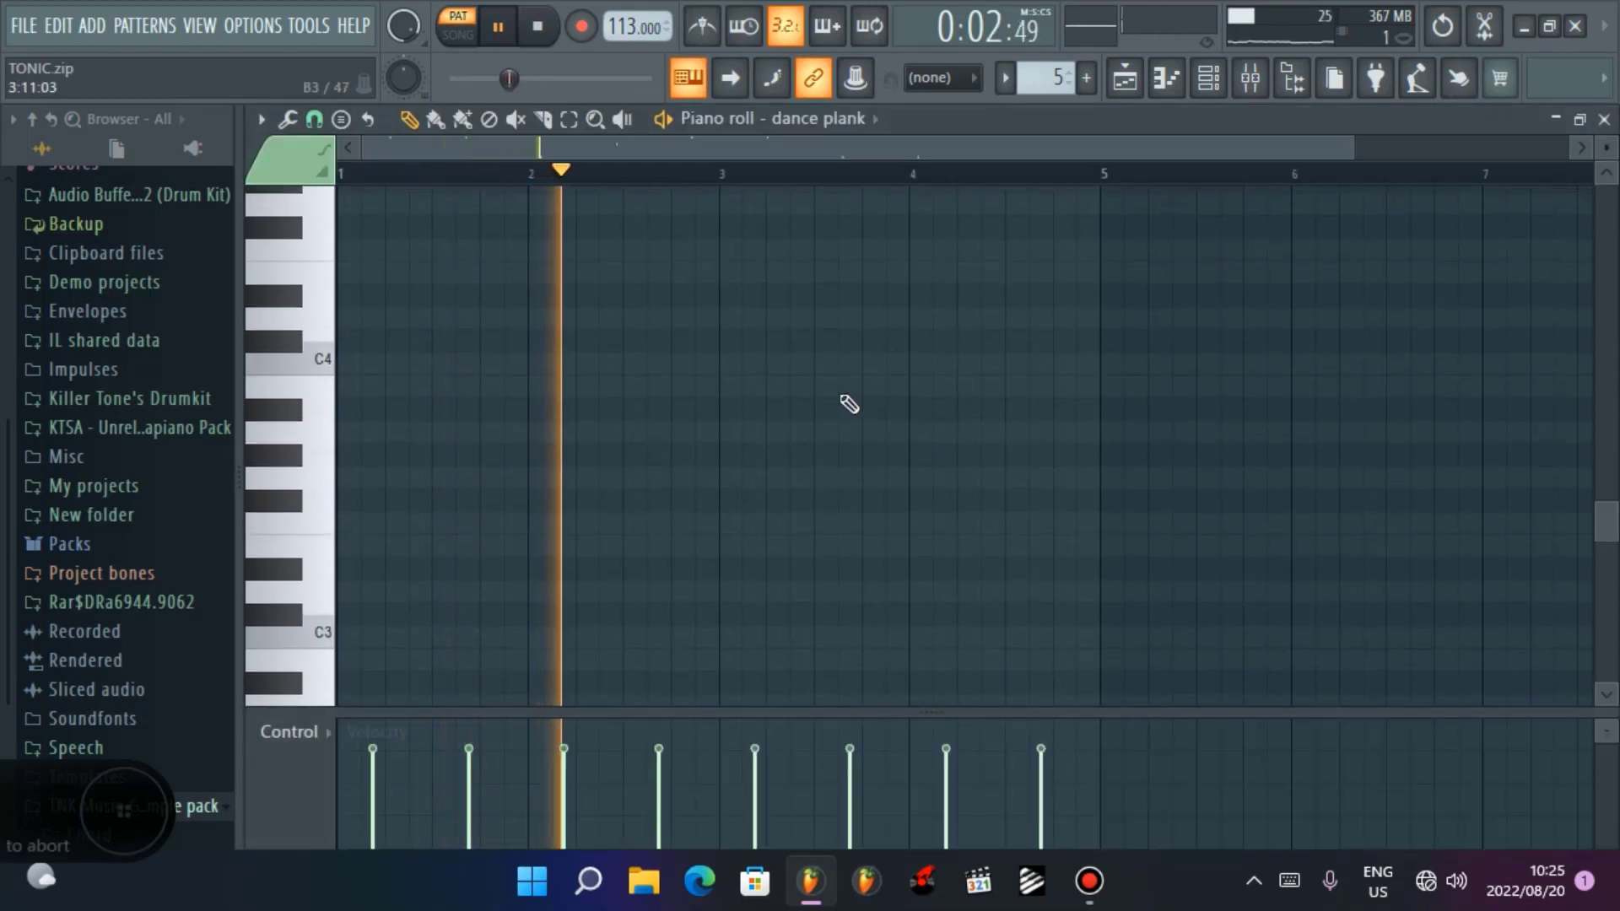
pyautogui.scroll(8, 849, 404)
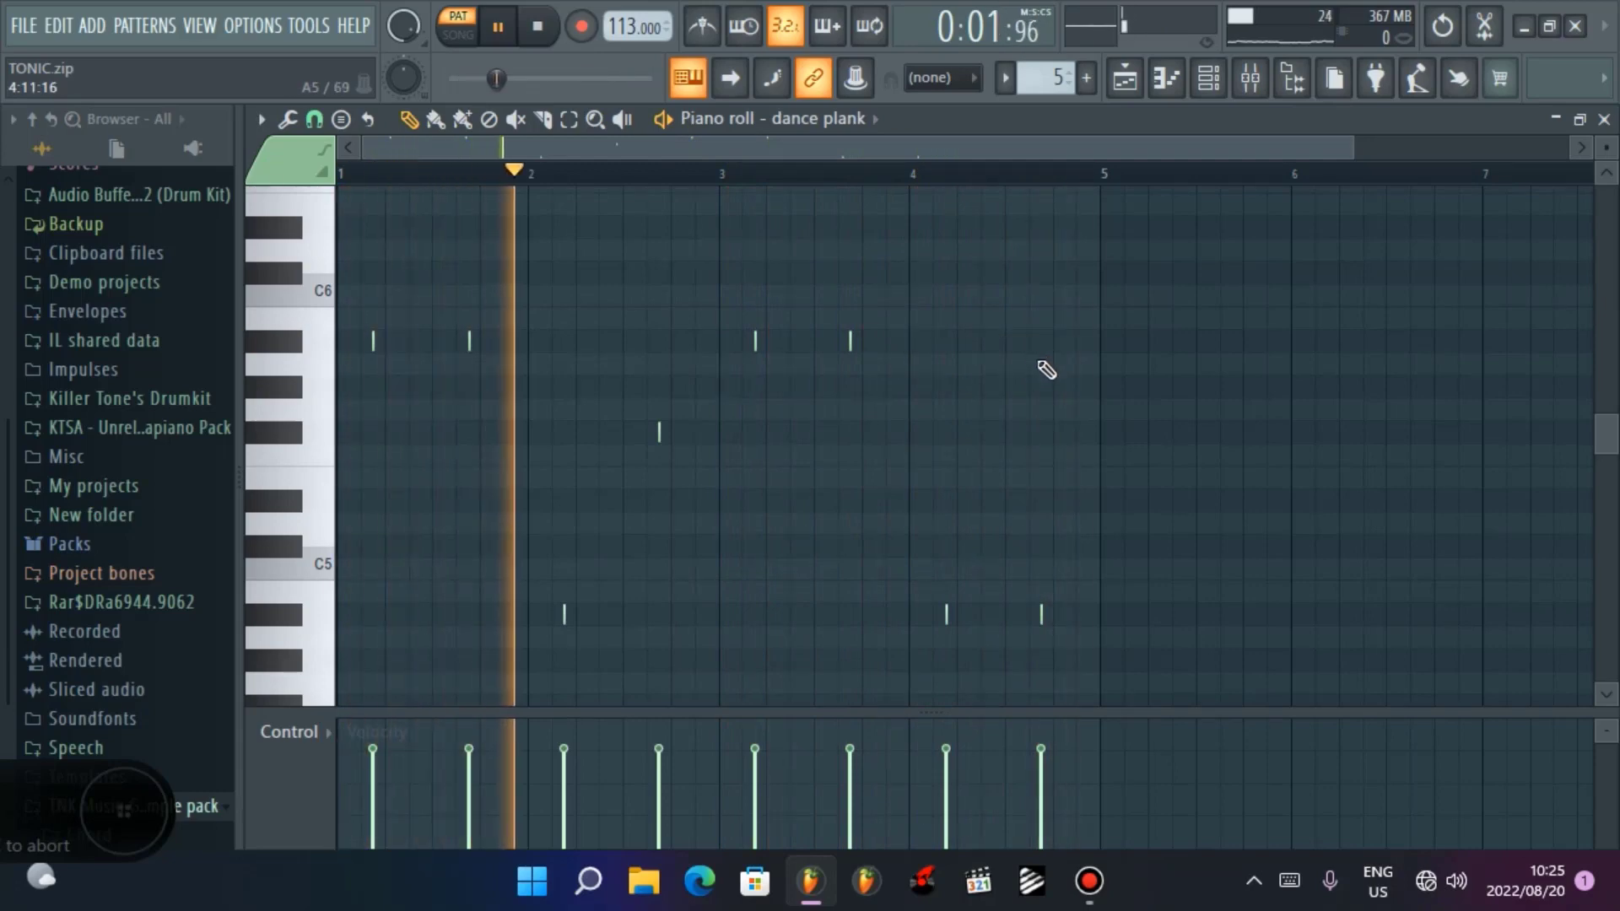
pyautogui.click(1606, 120)
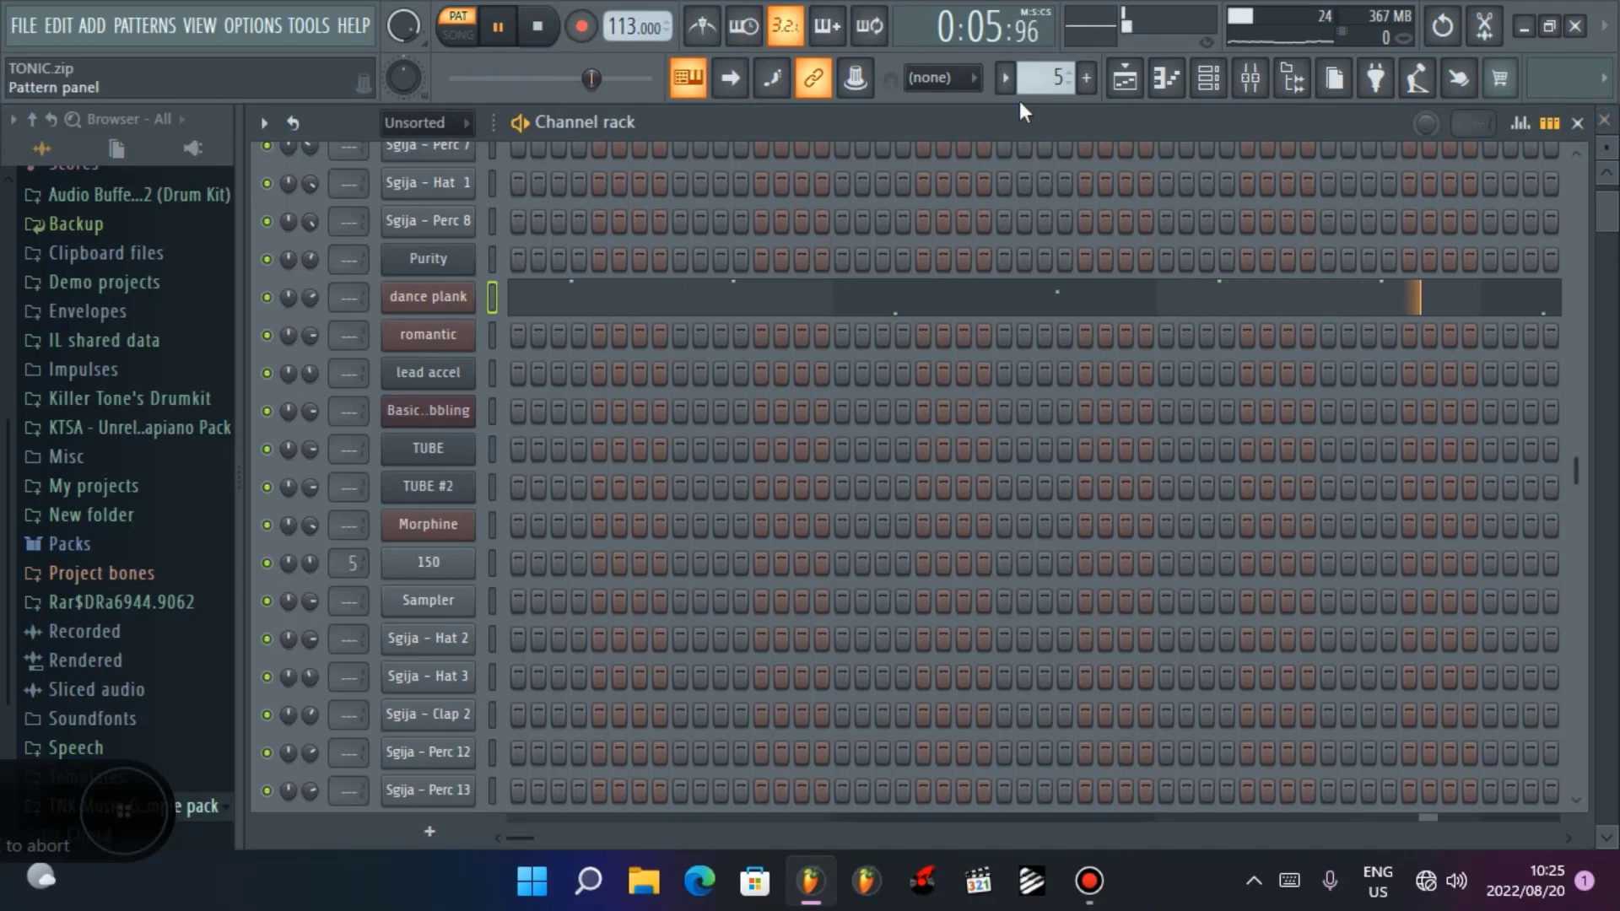
# Step: Switch to Pattern 6 and check the lead accel channel's plugin and preset, closing its window when done
pyautogui.scroll(-1, 1046, 78)
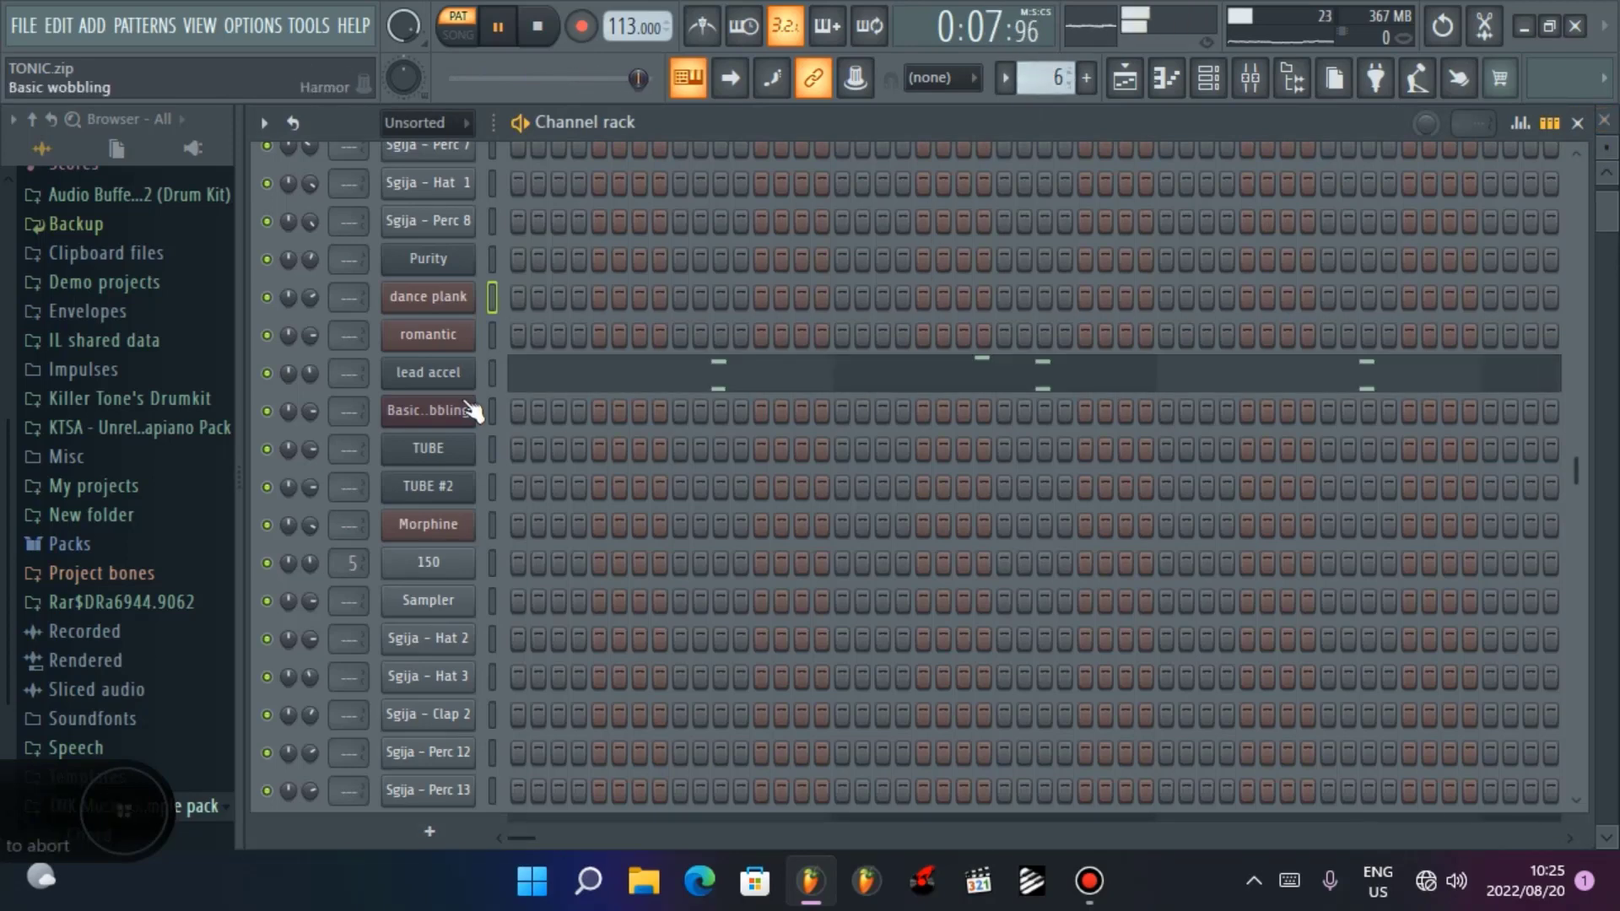
pyautogui.click(460, 373)
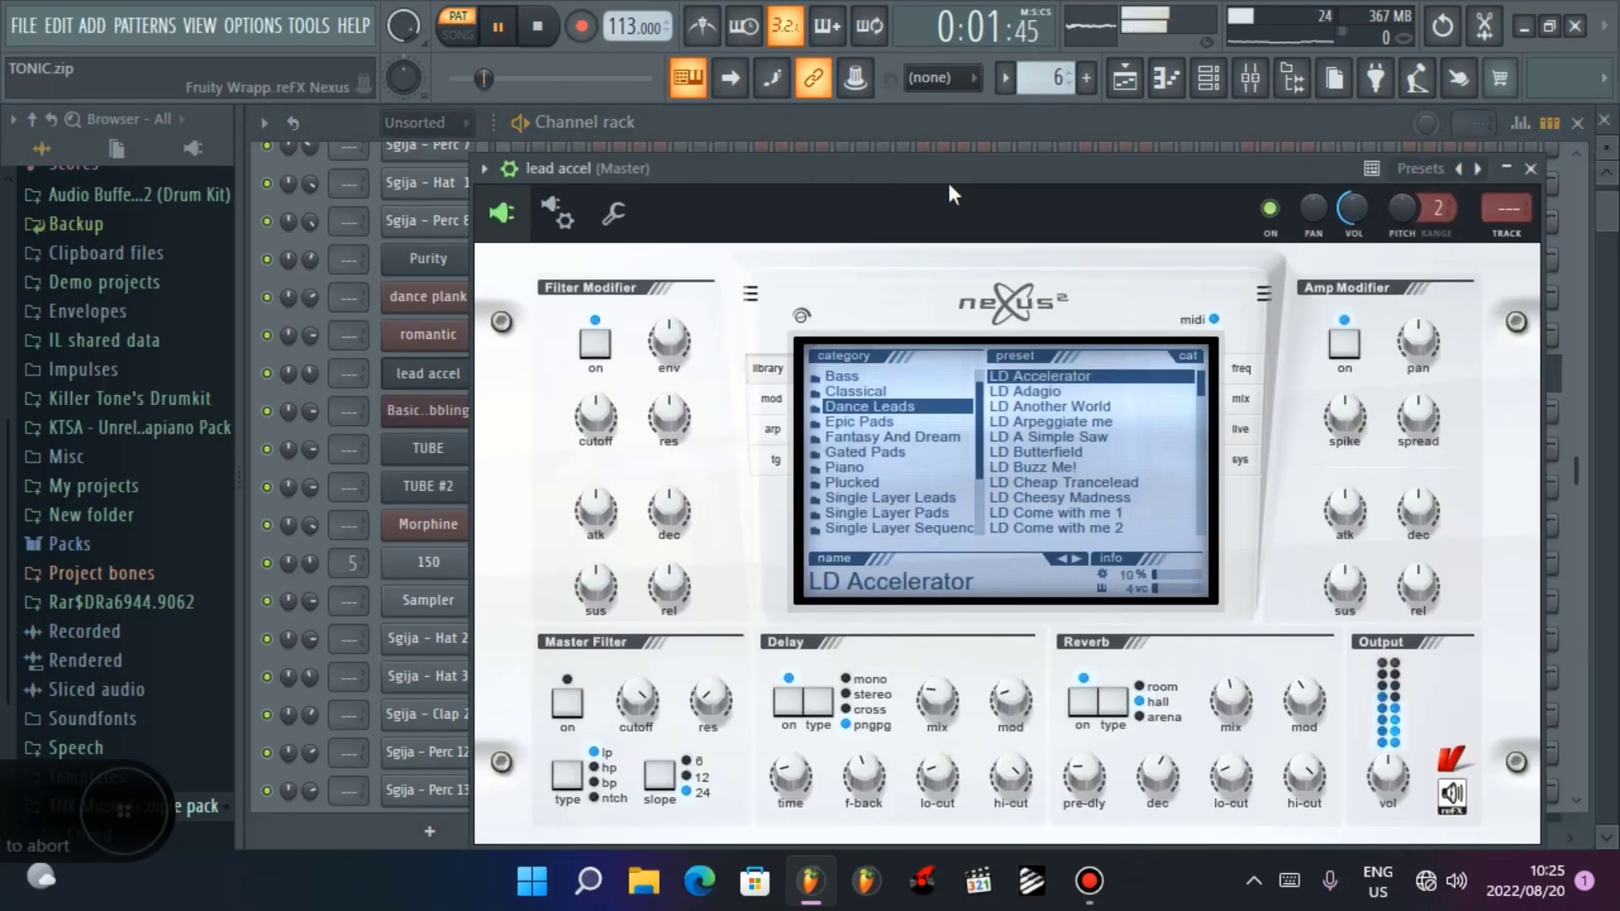
pyautogui.moveTo(949, 185); pyautogui.dragTo(837, 221)
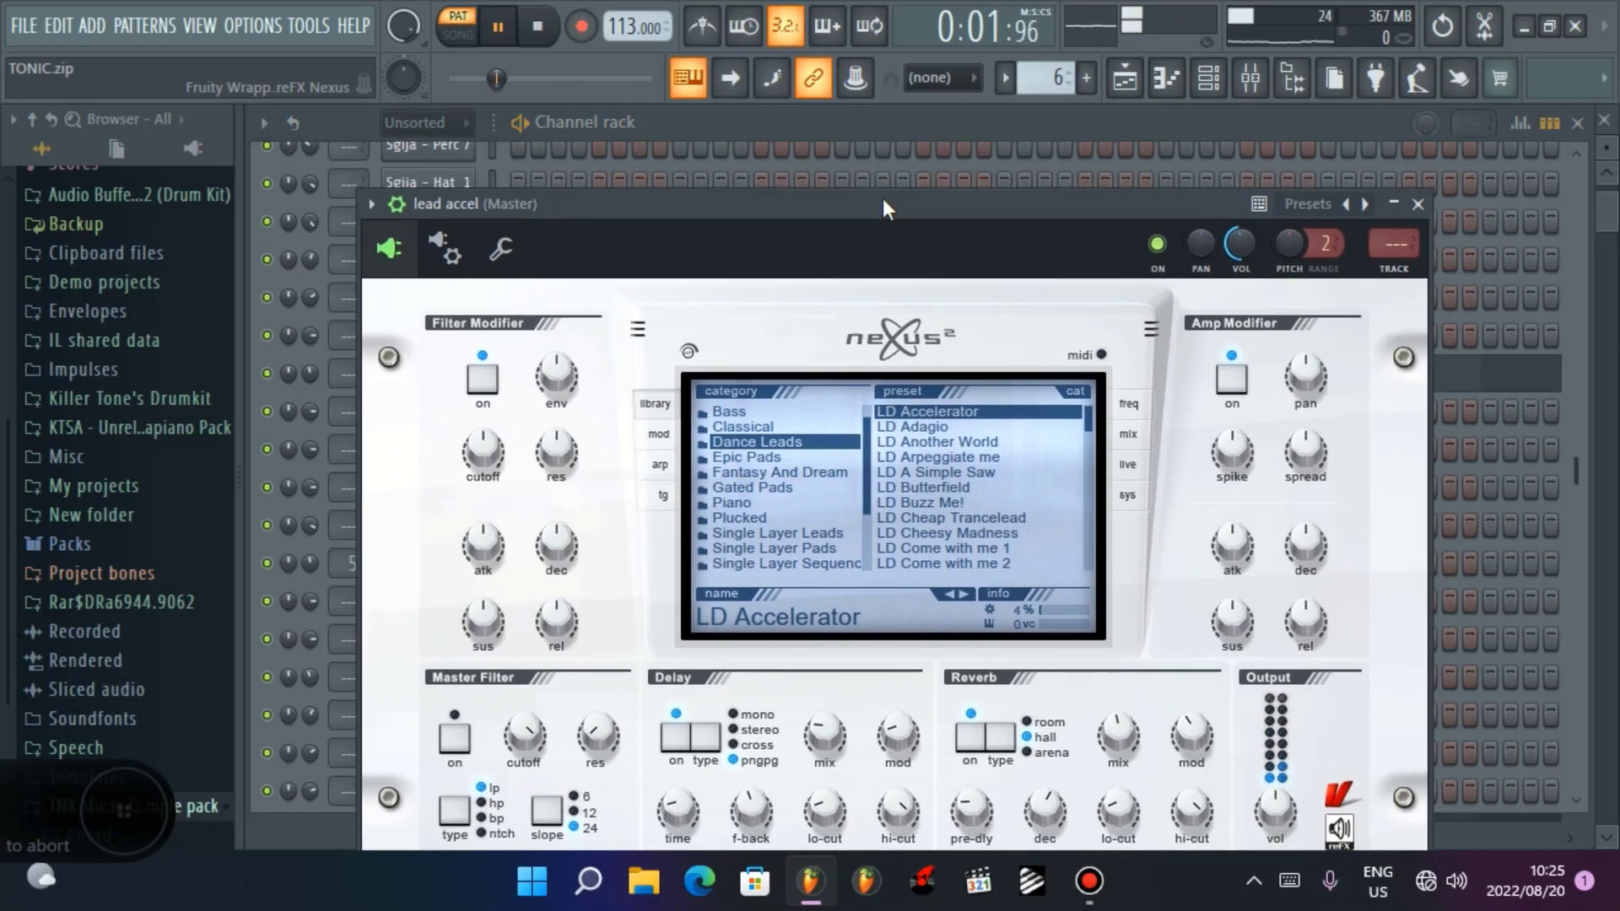
pyautogui.click(1418, 204)
# Step: Examine the lead accel channel's Pattern 6 notes in the piano roll, closing it and stopping playback when done
pyautogui.click(723, 353)
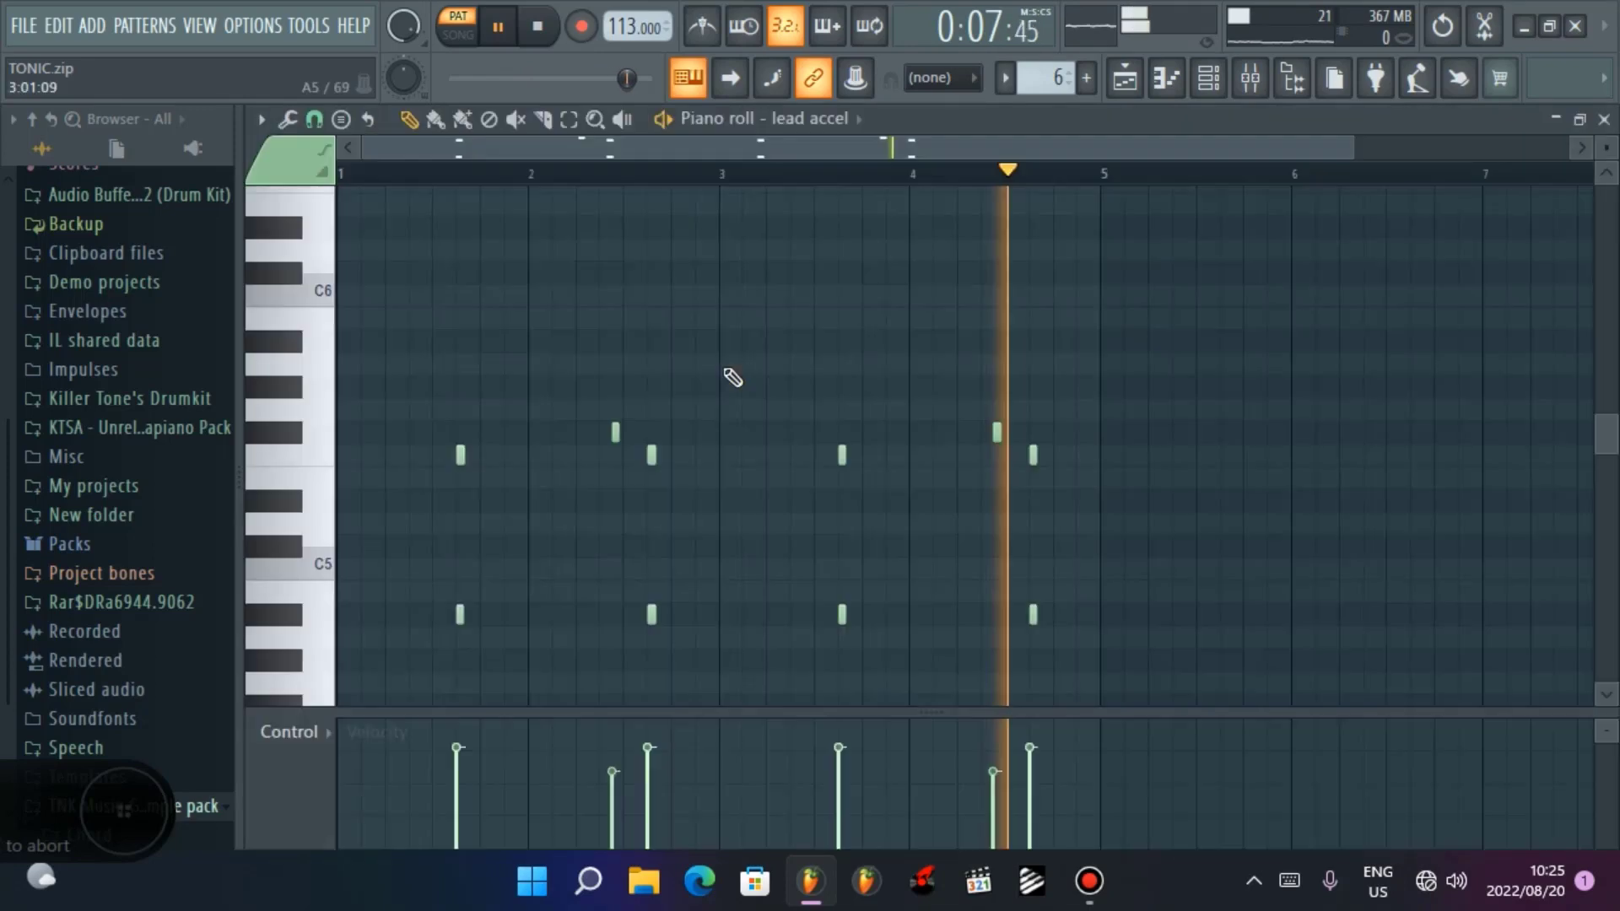
pyautogui.scroll(-2, 987, 354)
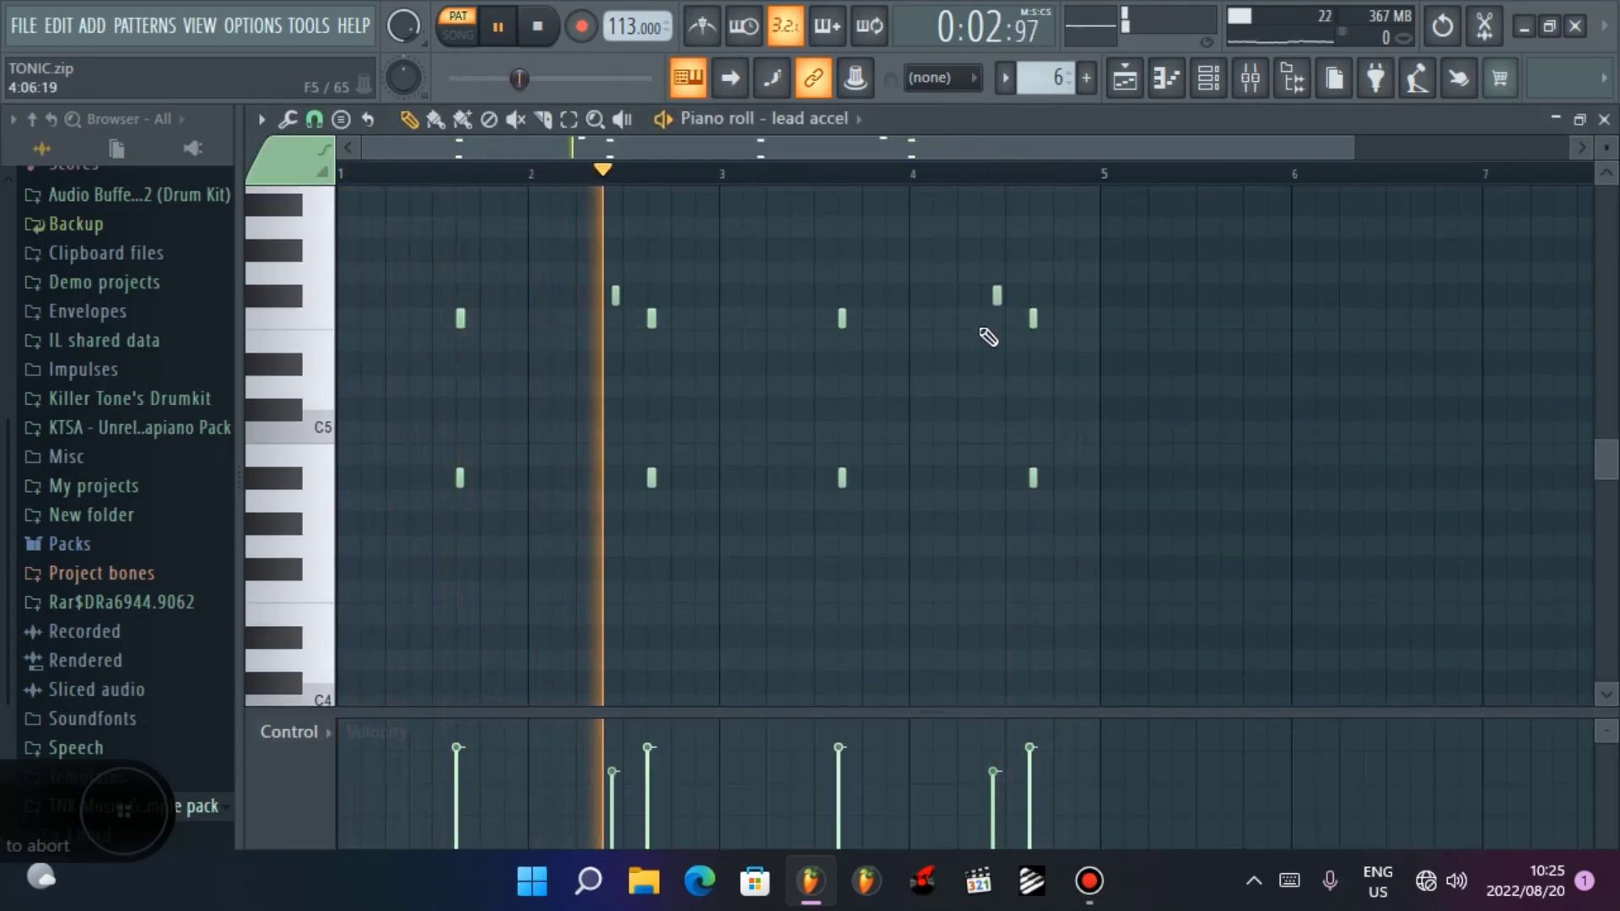
pyautogui.click(1604, 120)
pyautogui.press('space')
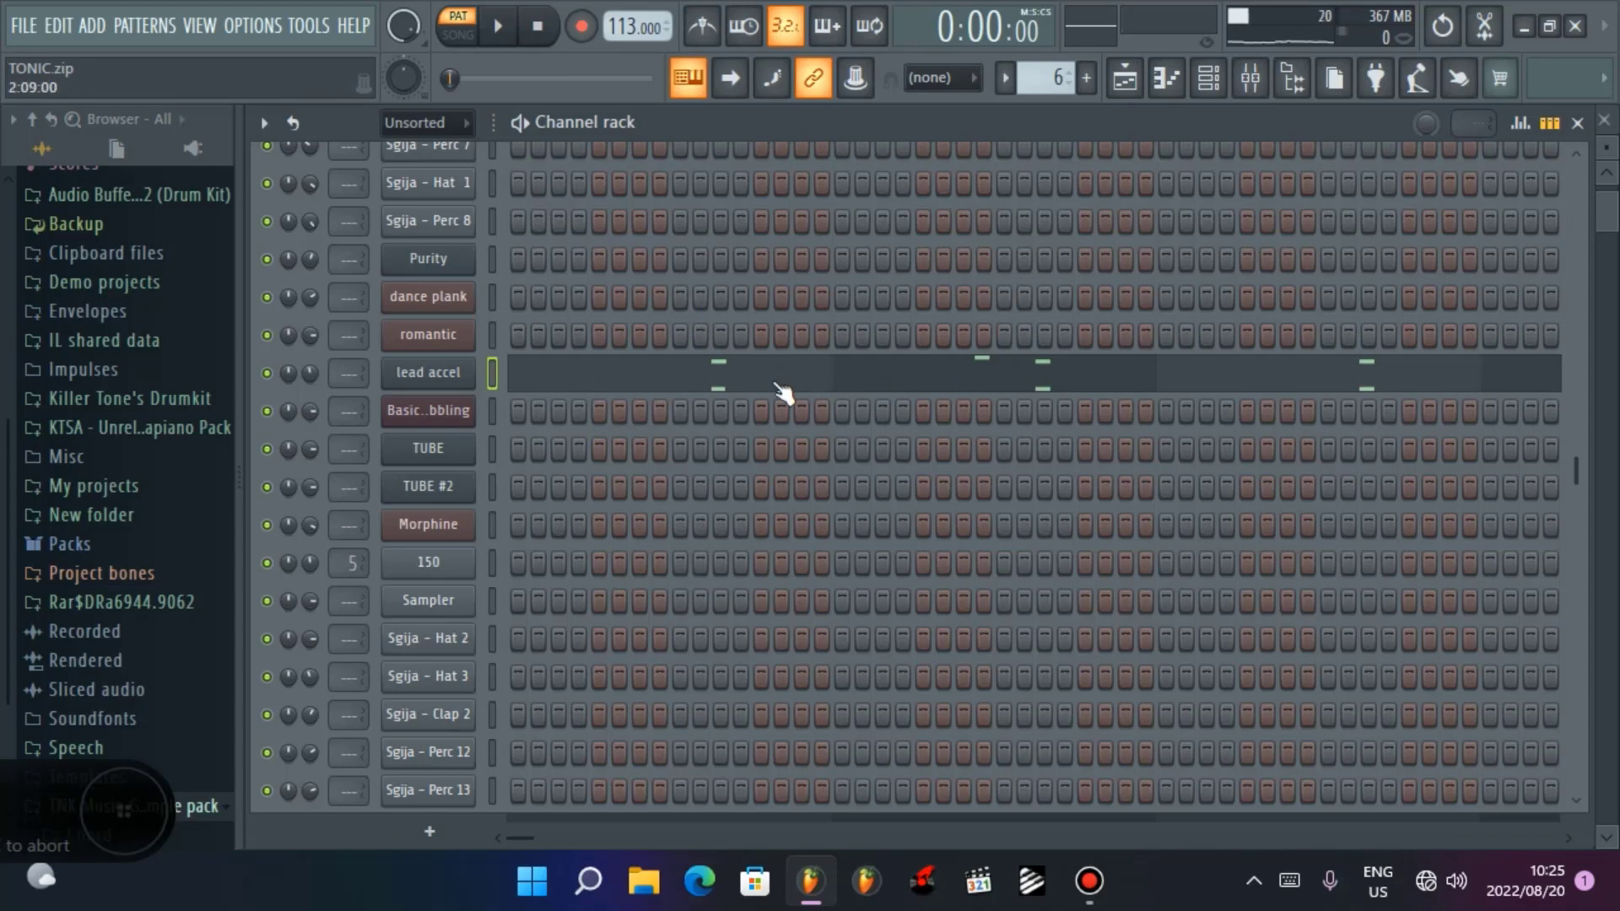
# Step: Switch to Pattern 7 and look through all its channels in the channel rack for notes
pyautogui.scroll(-1, 1047, 78)
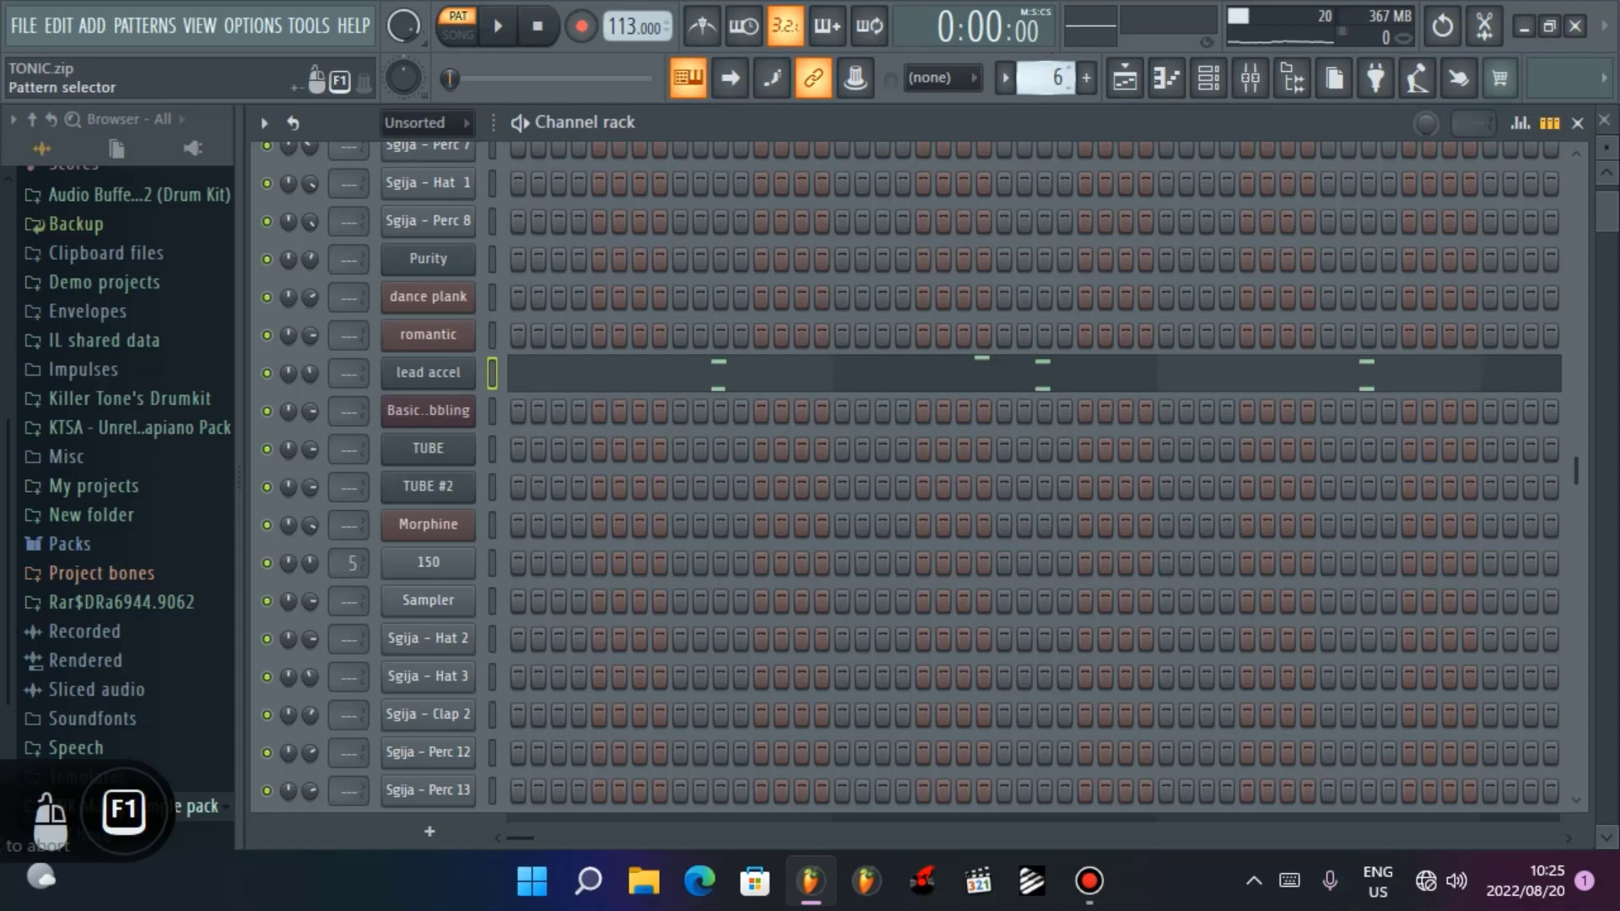
pyautogui.scroll(1, 1046, 78)
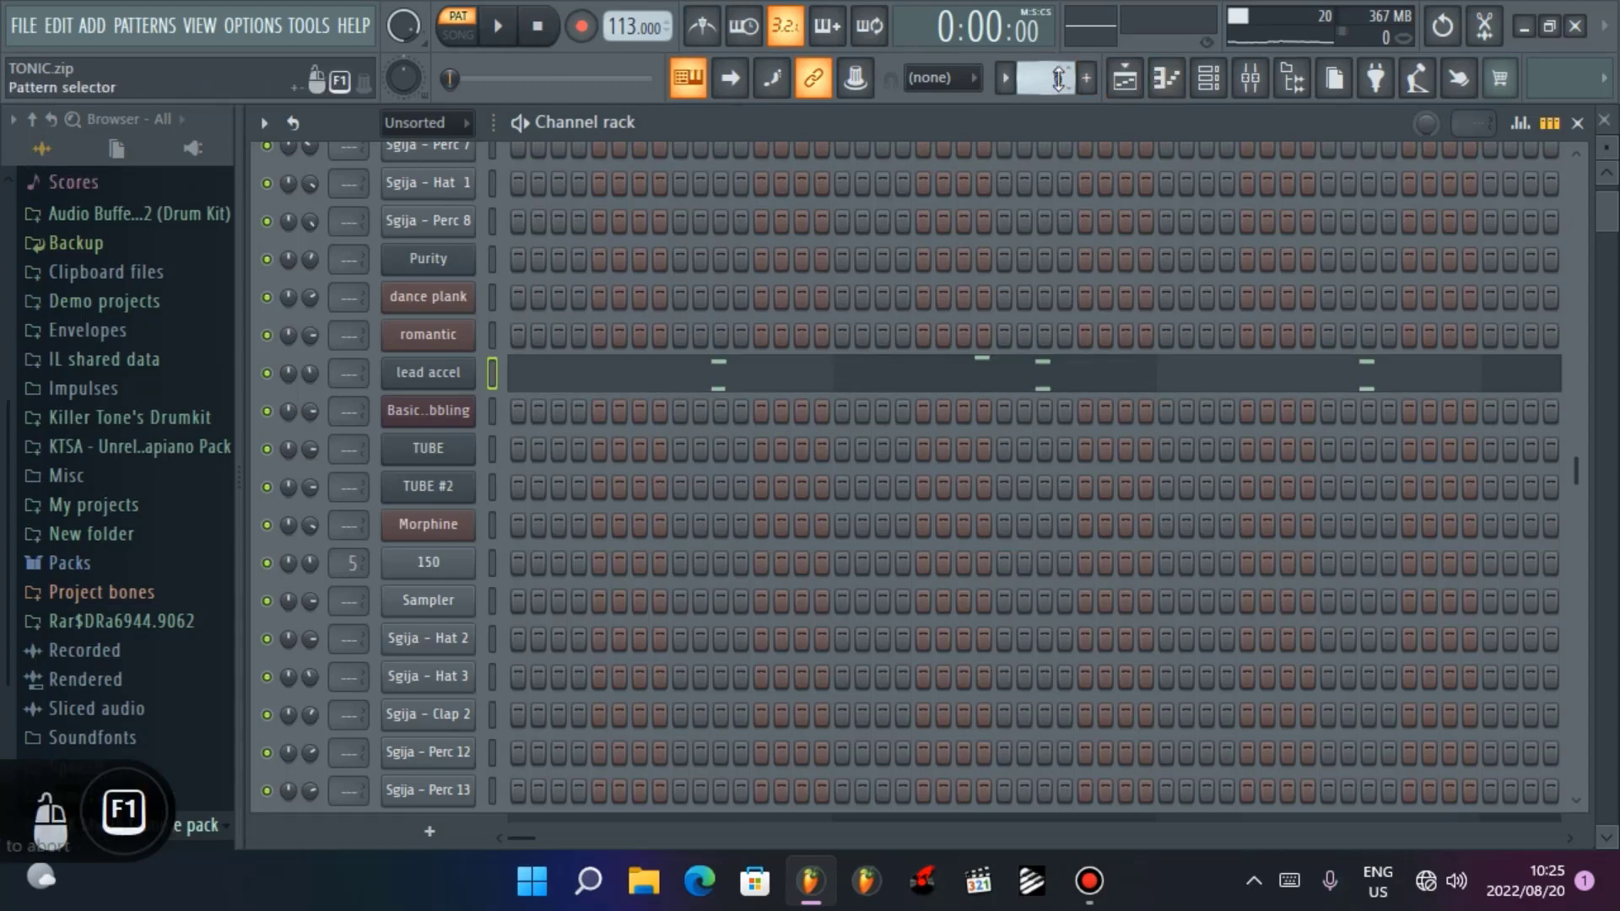
pyautogui.scroll(1, 1050, 78)
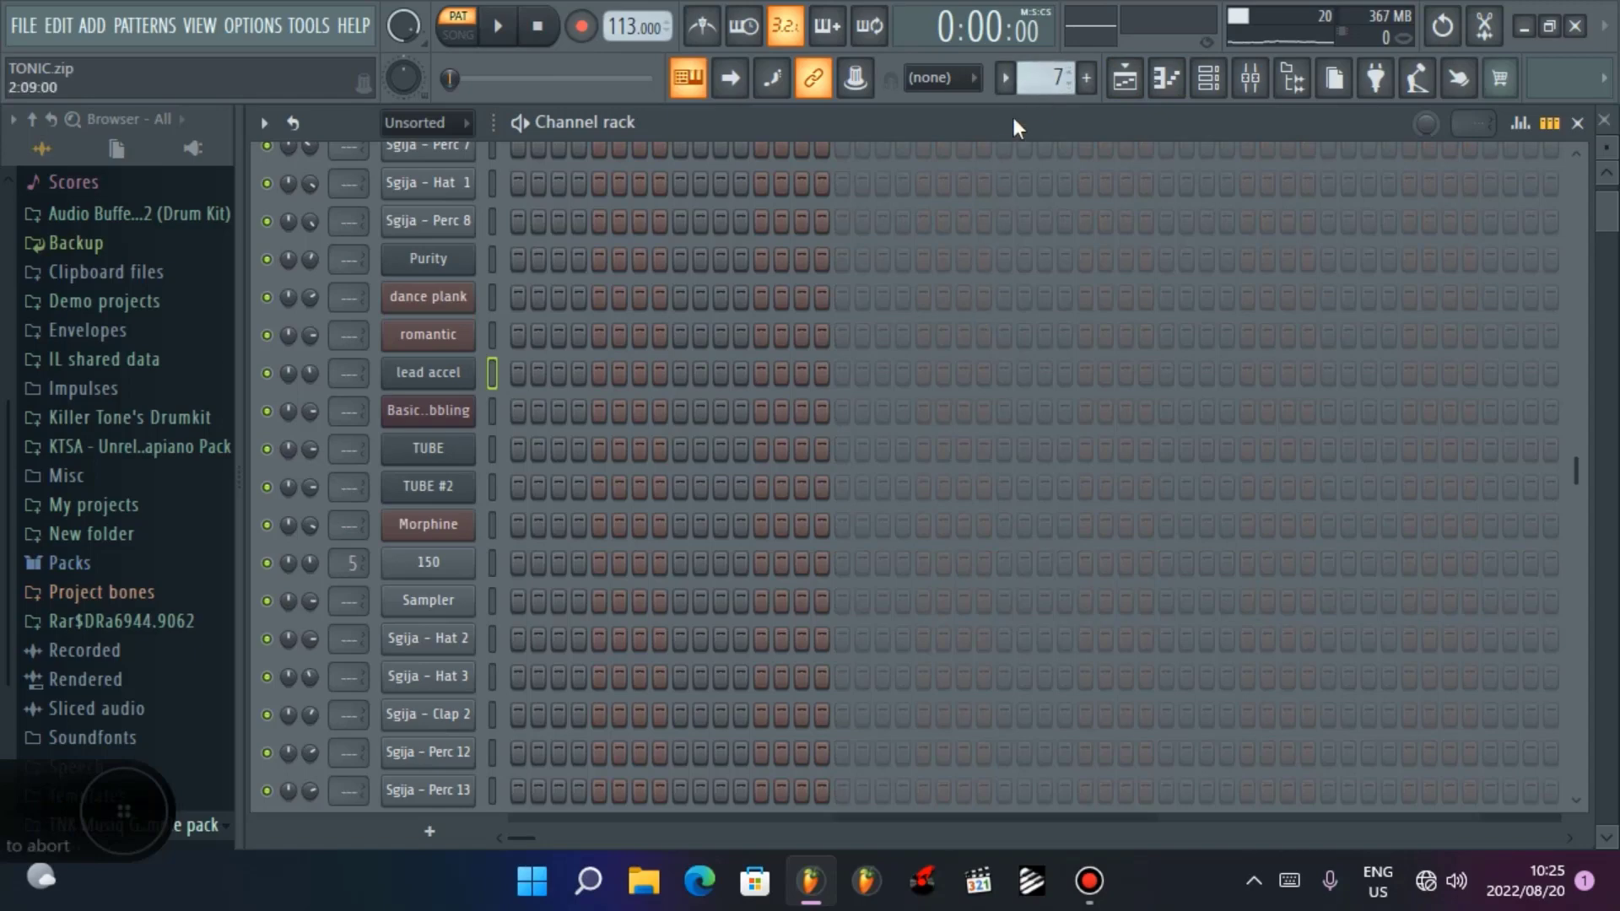
pyautogui.scroll(-2, 1047, 78)
pyautogui.scroll(1, 1046, 77)
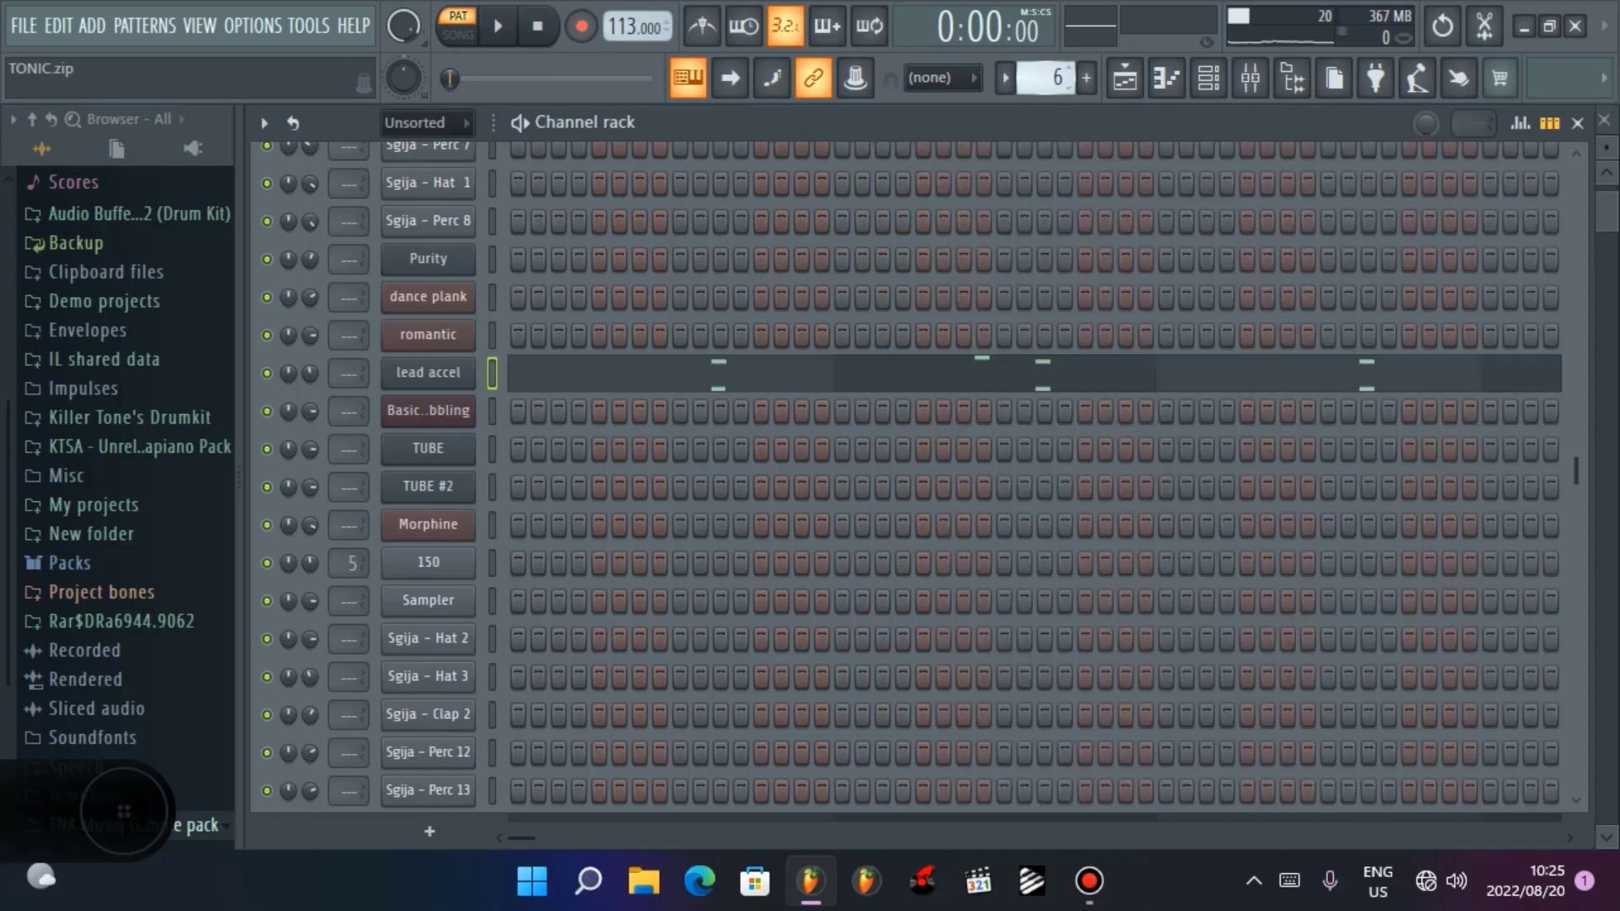
pyautogui.press('KP_Add')
pyautogui.scroll(6, 928, 327)
pyautogui.scroll(-10, 928, 327)
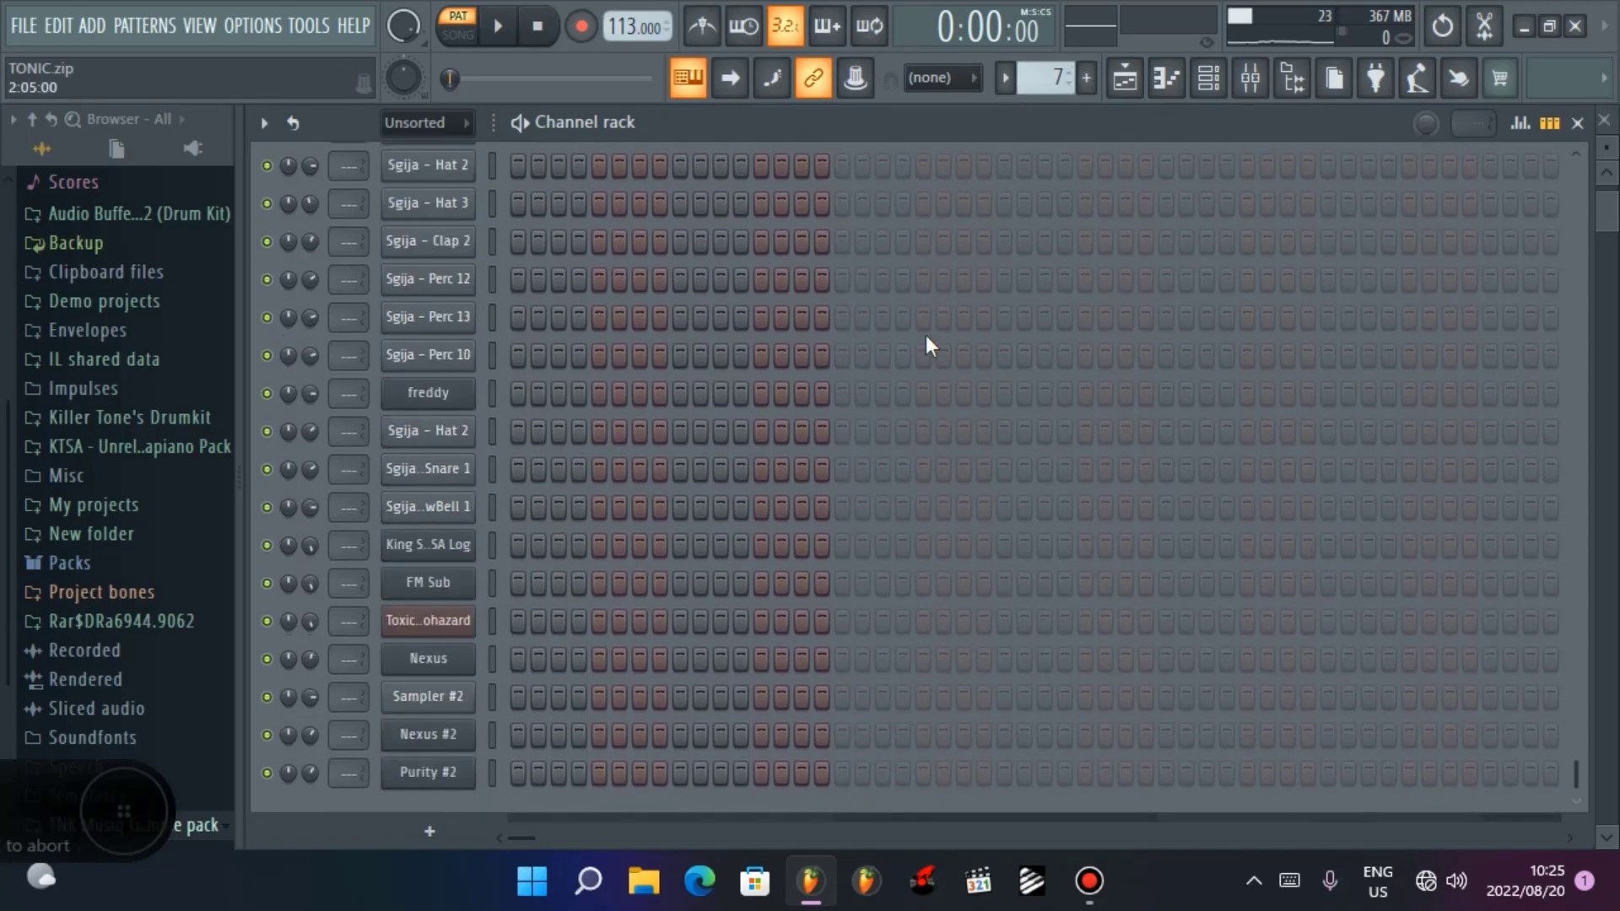
# Step: Switch to Pattern 8, look over its channels in the rack and play it in pattern mode
pyautogui.scroll(1, 1046, 77)
pyautogui.scroll(4, 859, 332)
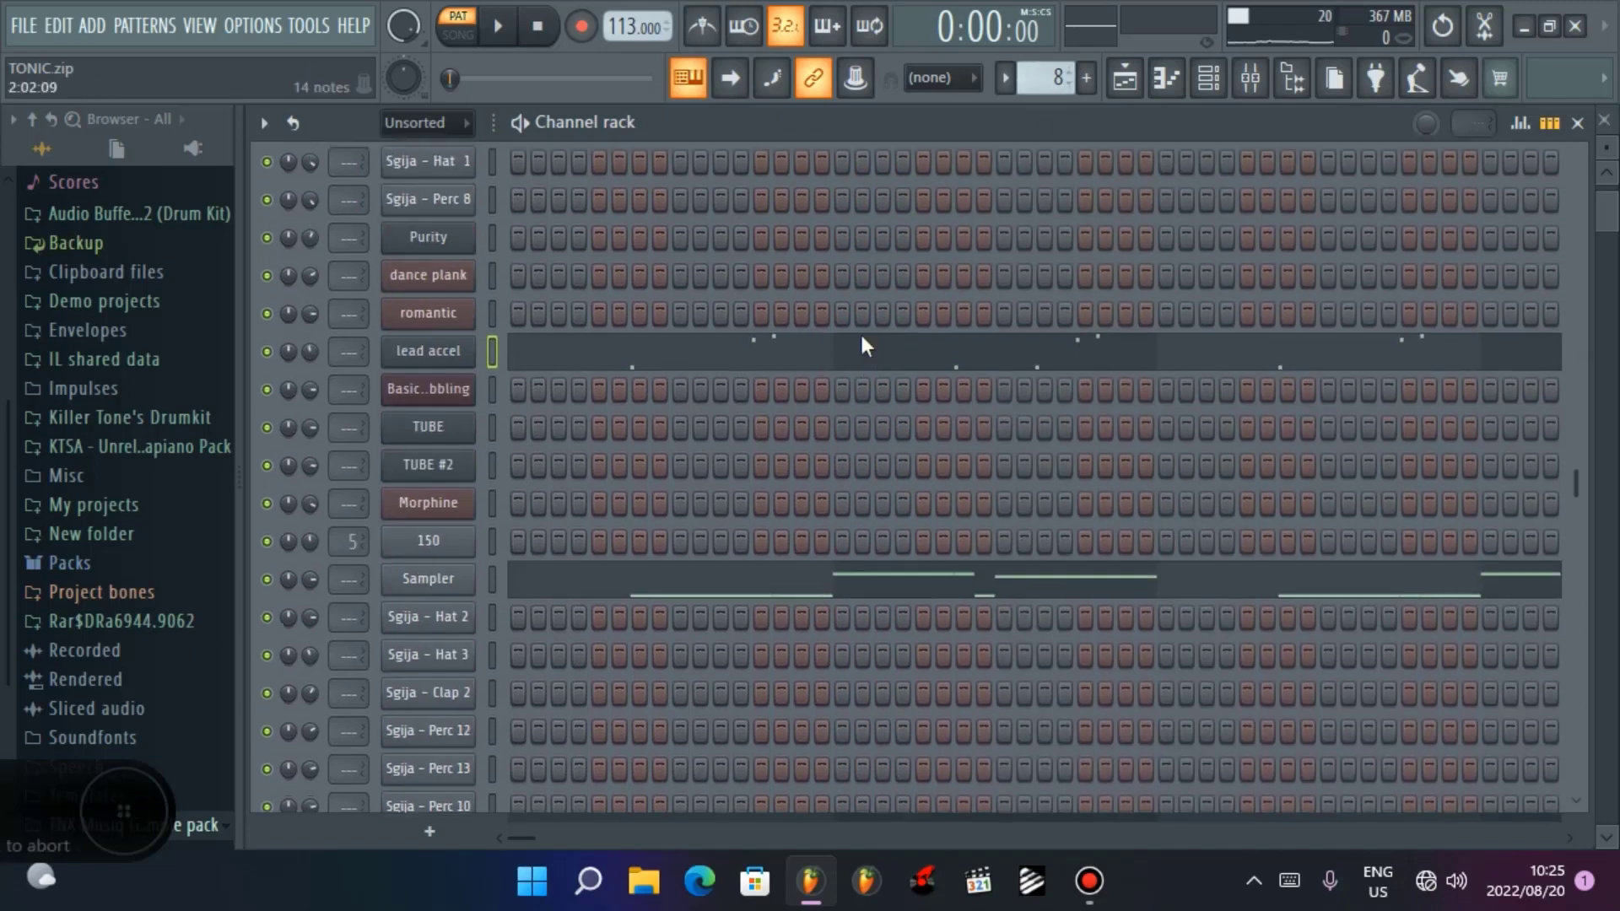
pyautogui.scroll(2, 861, 346)
pyautogui.scroll(-3, 839, 427)
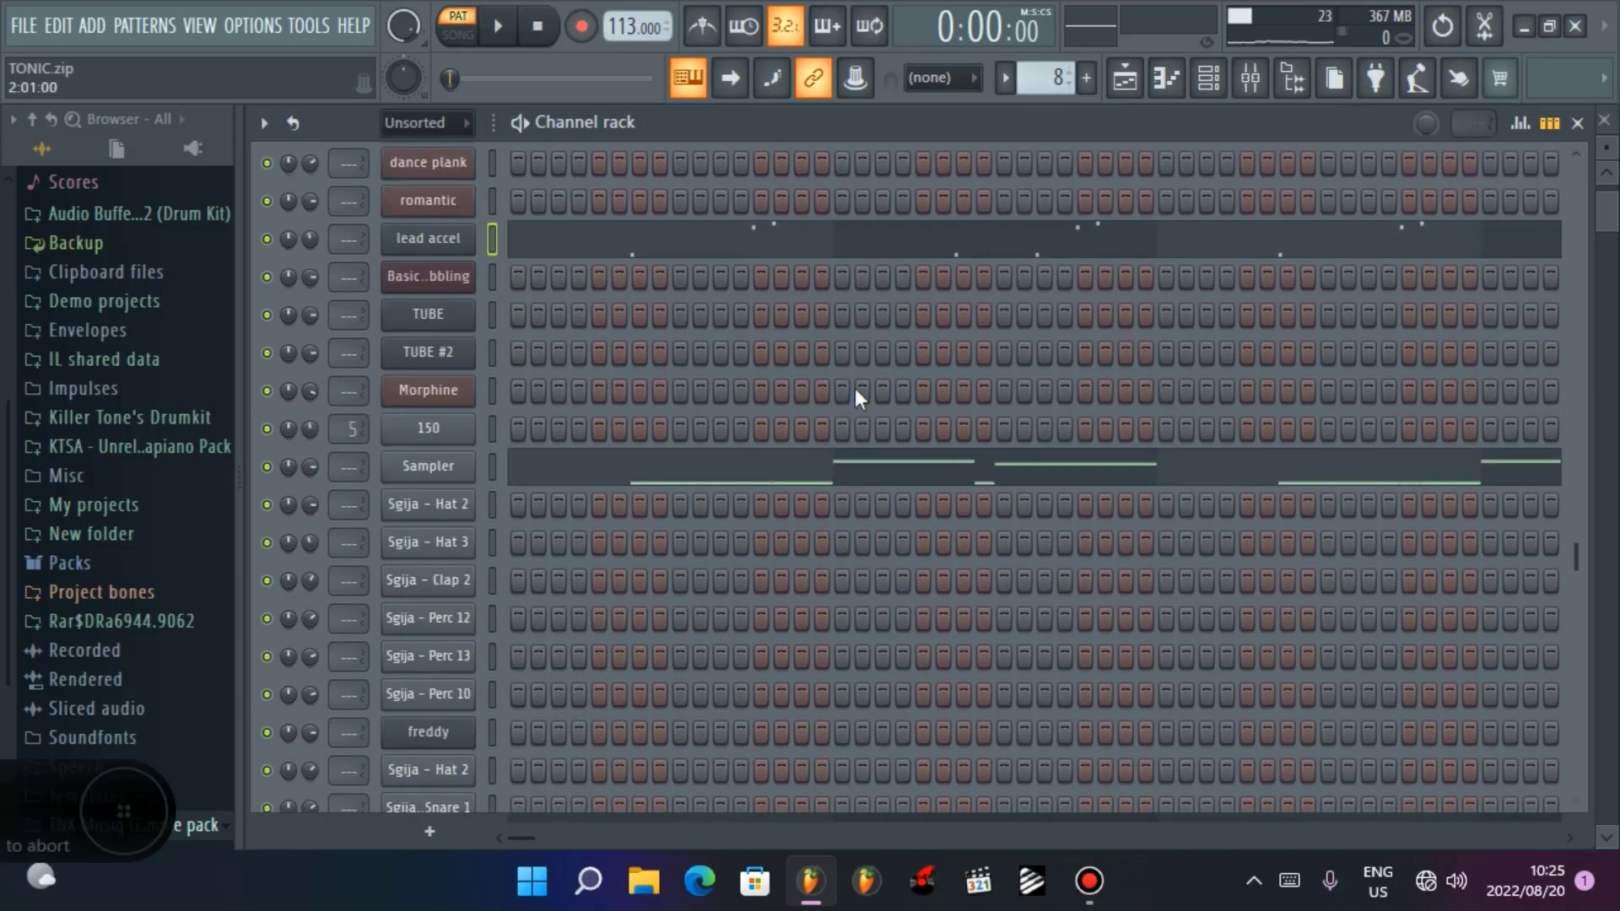
pyautogui.click(469, 18)
pyautogui.click(465, 24)
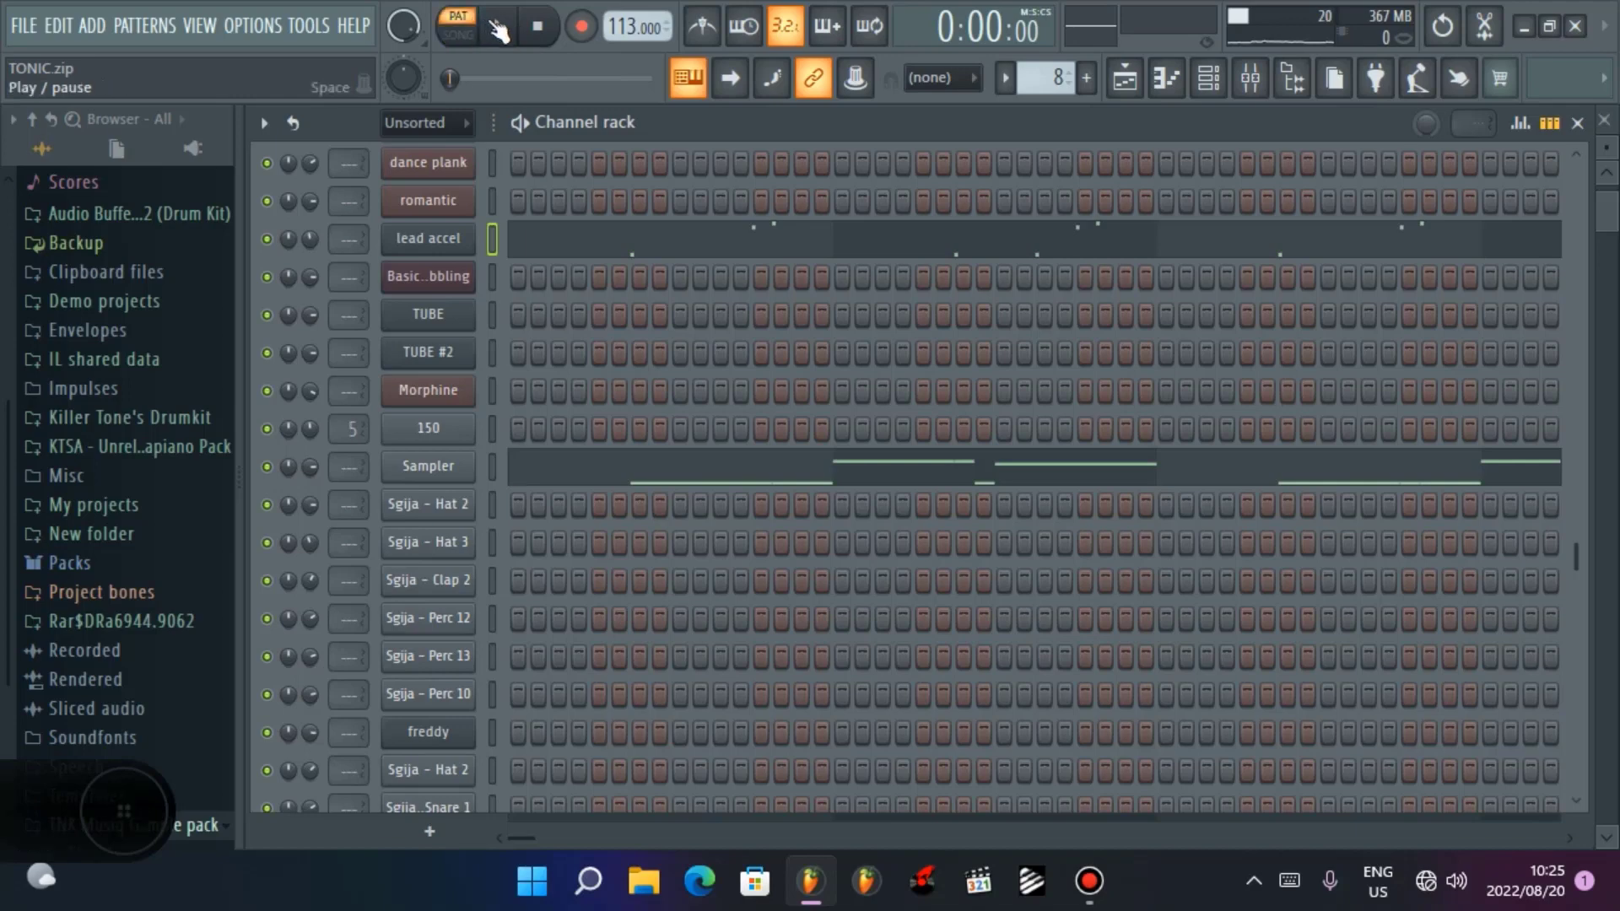
pyautogui.click(498, 26)
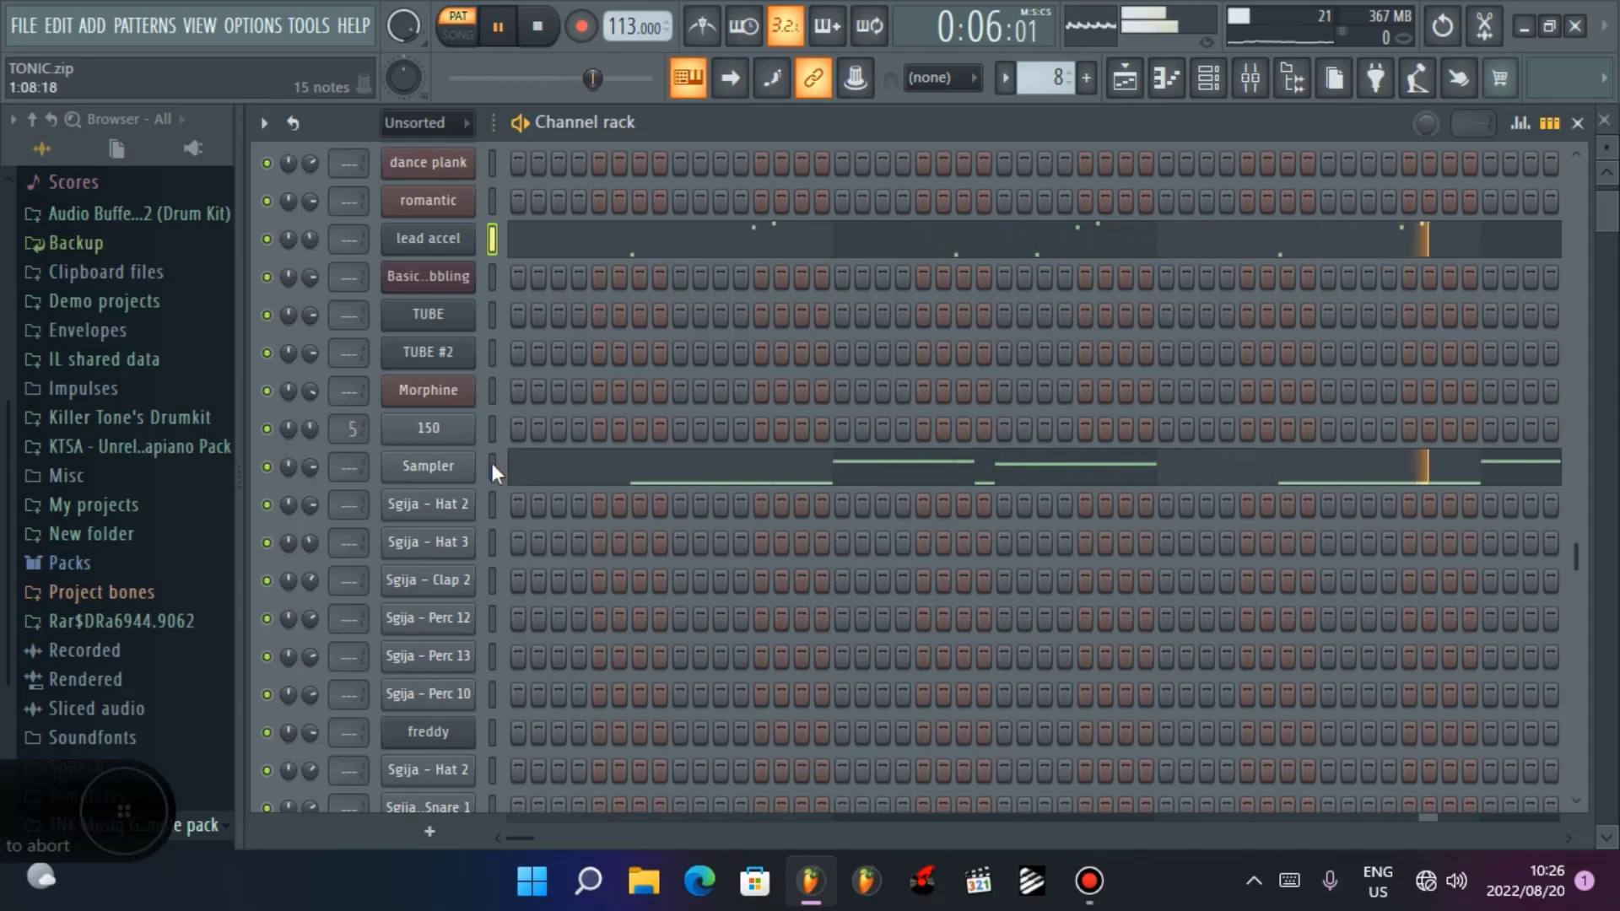
# Step: Stop playback and examine the Sampler and lead accel channels' Pattern 8 notes in the piano roll, closing it after each
pyautogui.press('space')
pyautogui.click(624, 470)
pyautogui.scroll(3, 550, 277)
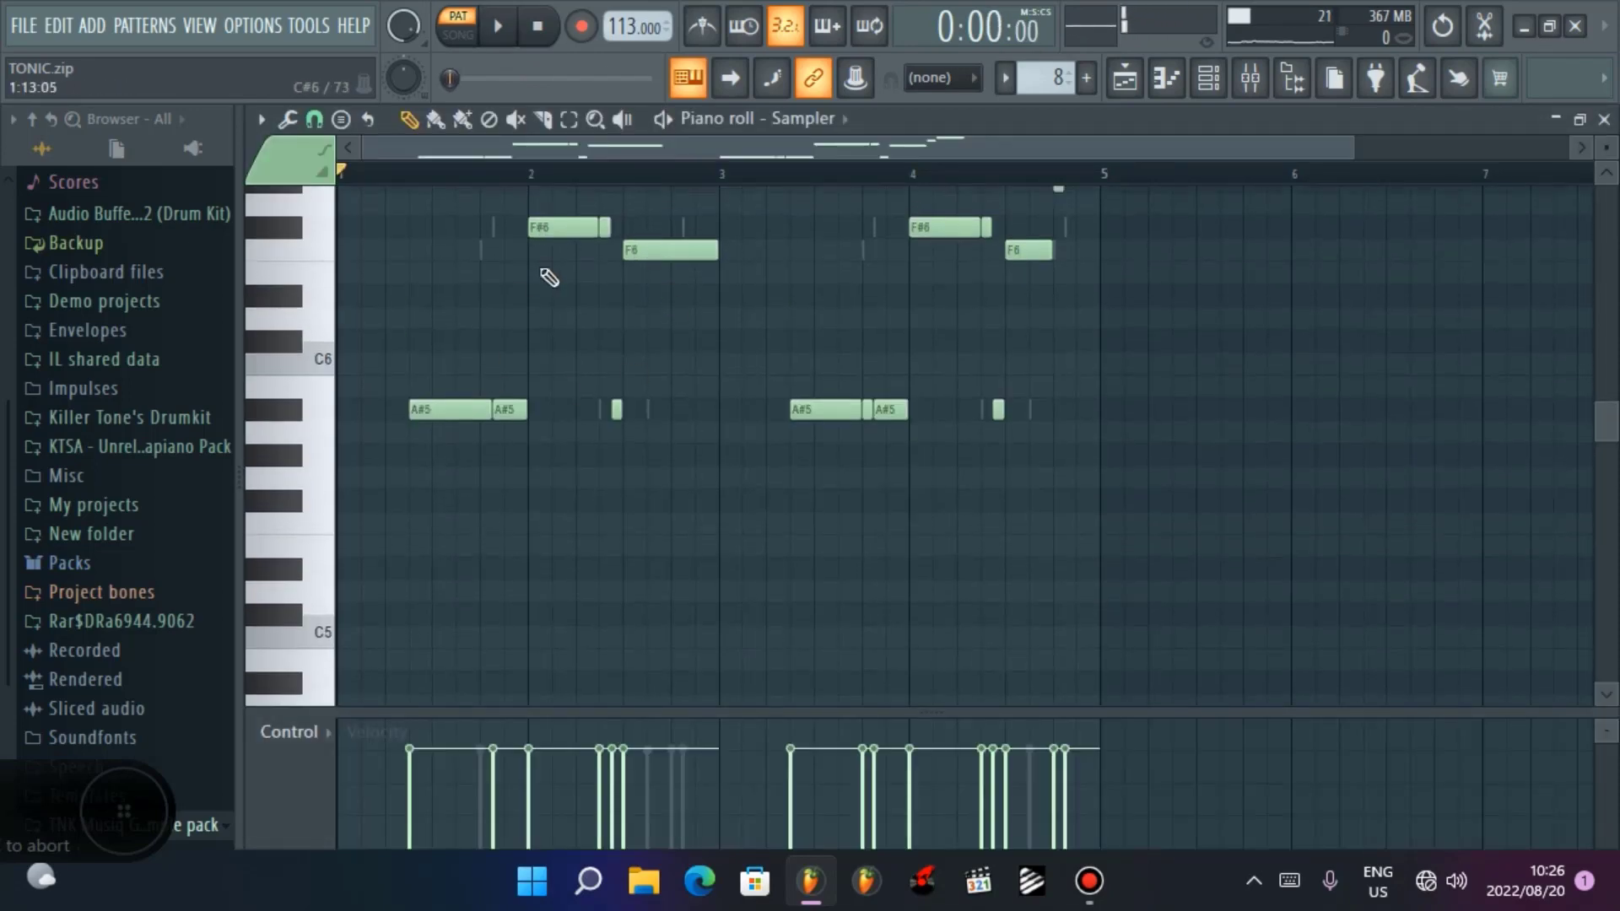
pyautogui.scroll(2, 573, 228)
pyautogui.click(1606, 120)
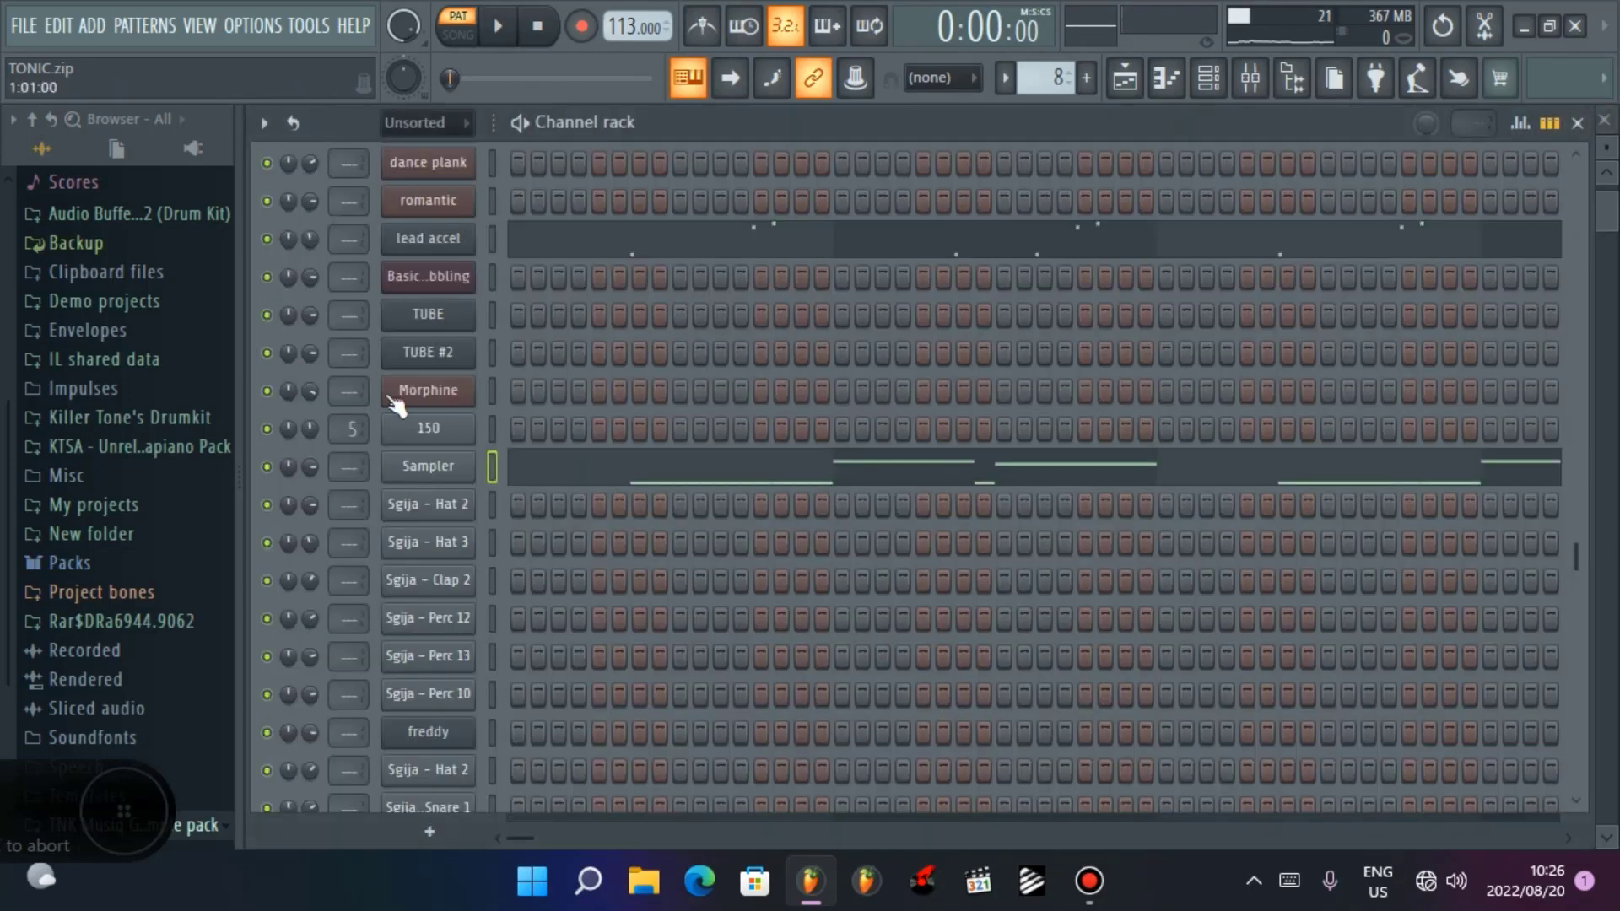
pyautogui.click(663, 256)
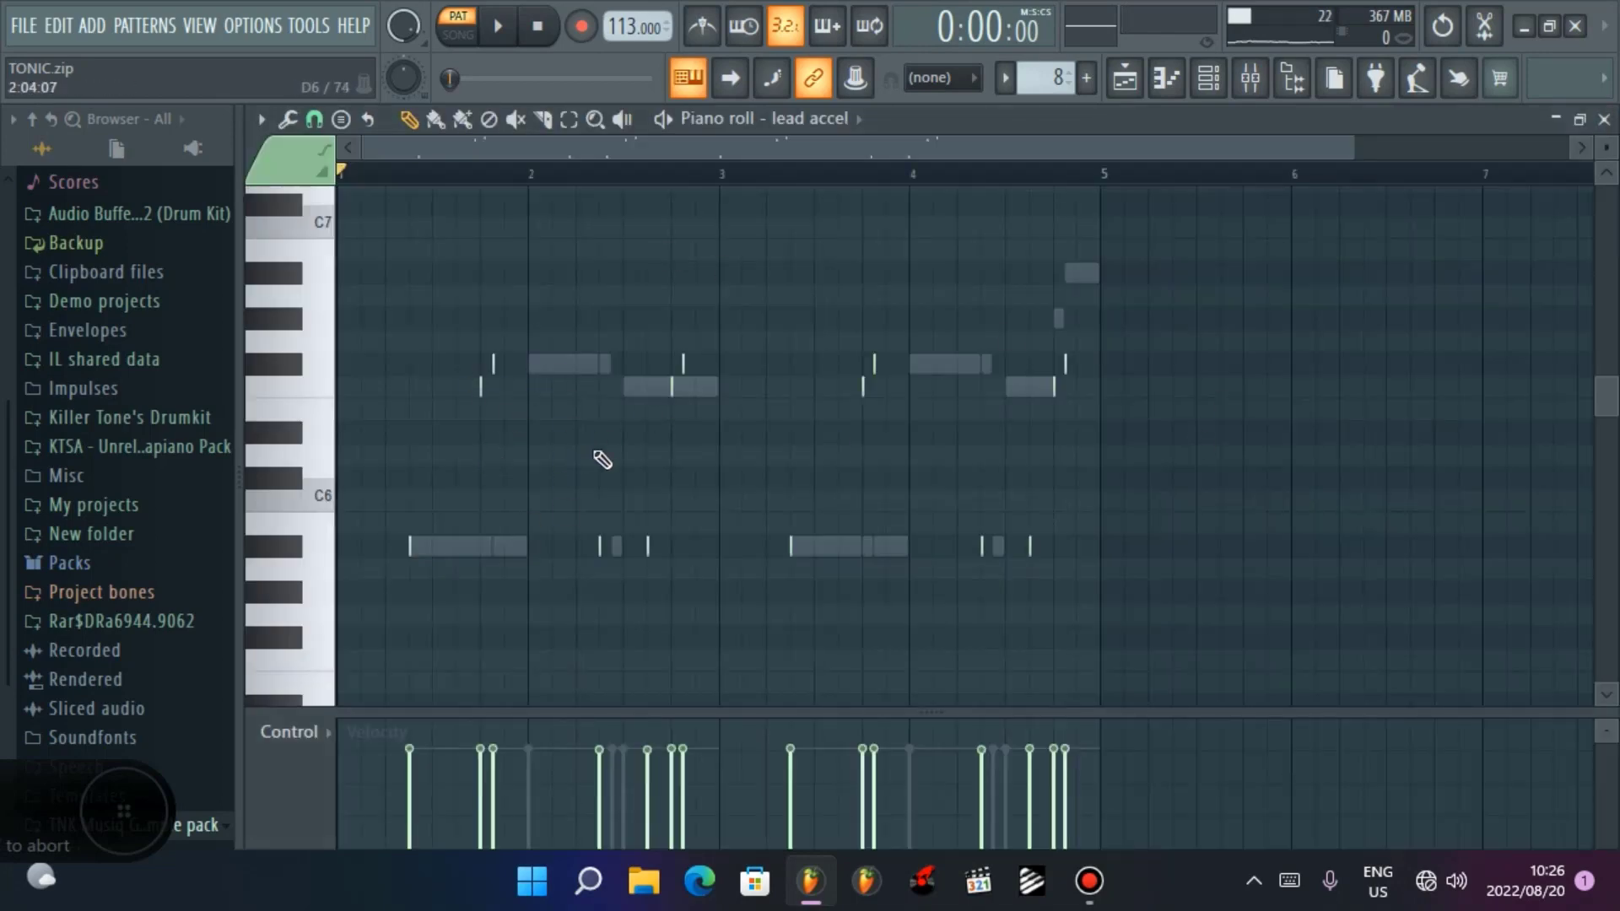
pyautogui.click(1606, 120)
# Step: Check the Sampler channel's settings and loaded file, closing its window when done
pyautogui.click(454, 469)
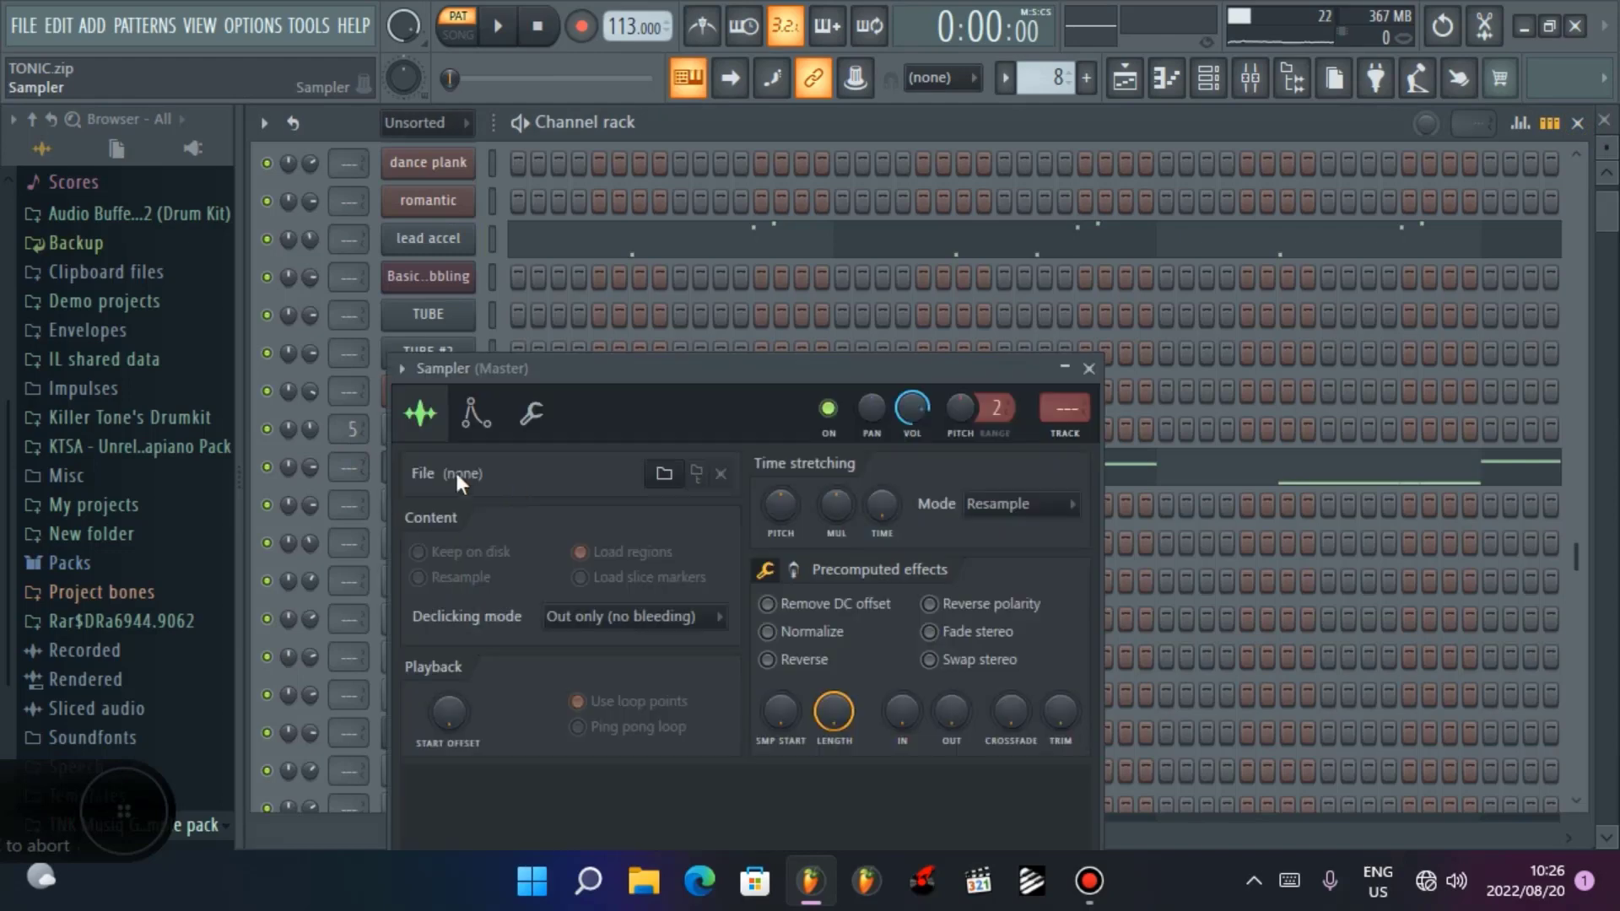
pyautogui.click(1088, 369)
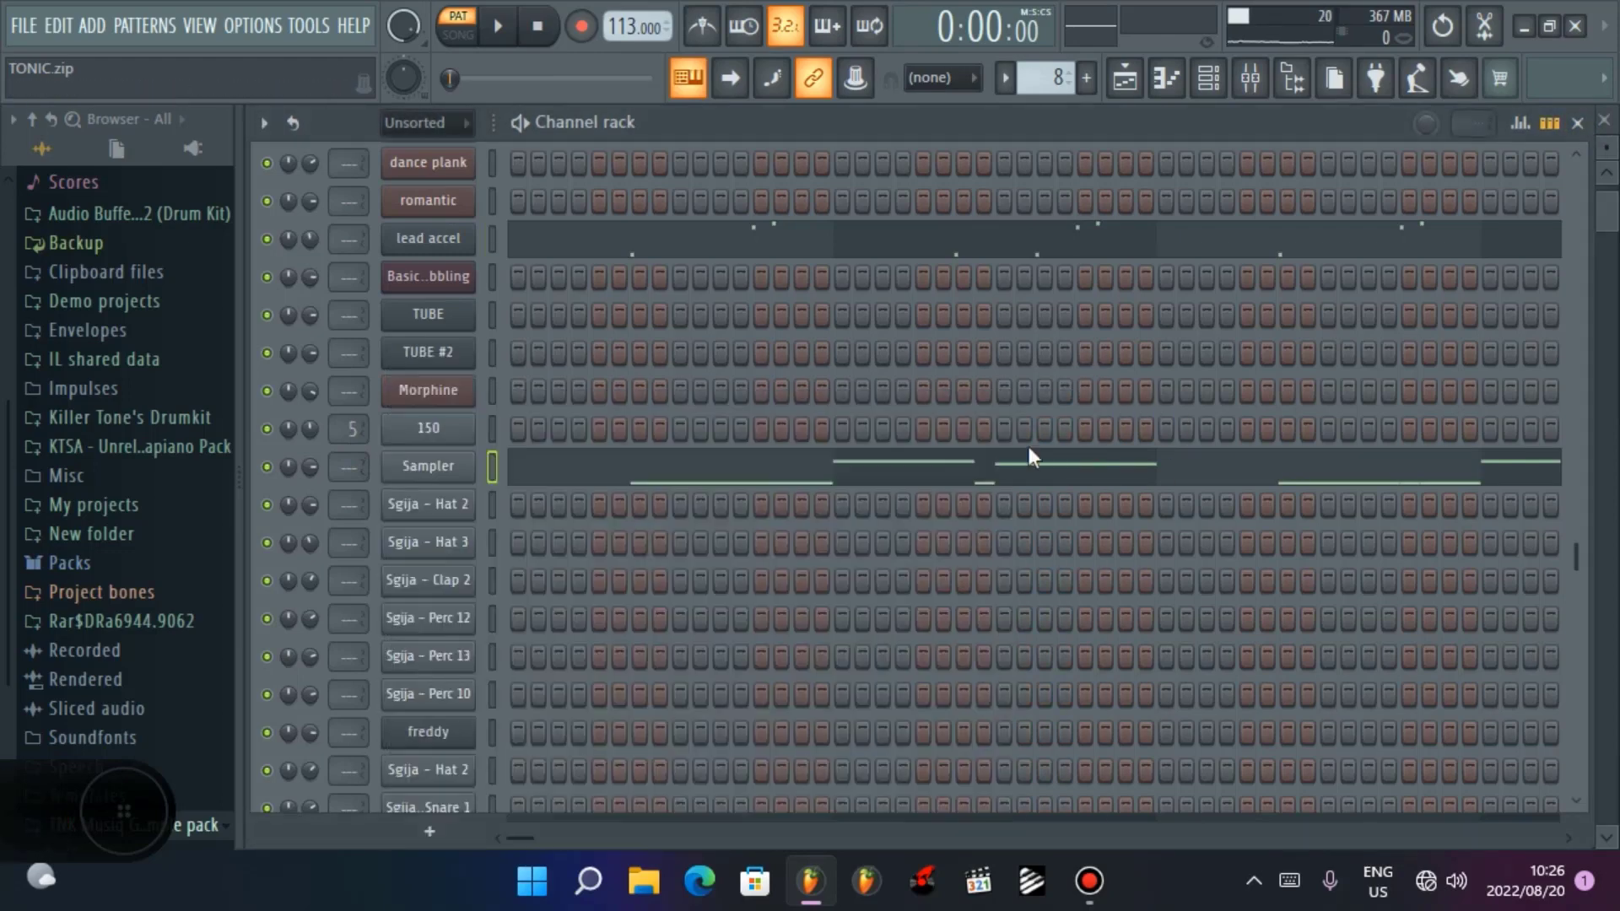
pyautogui.click(438, 476)
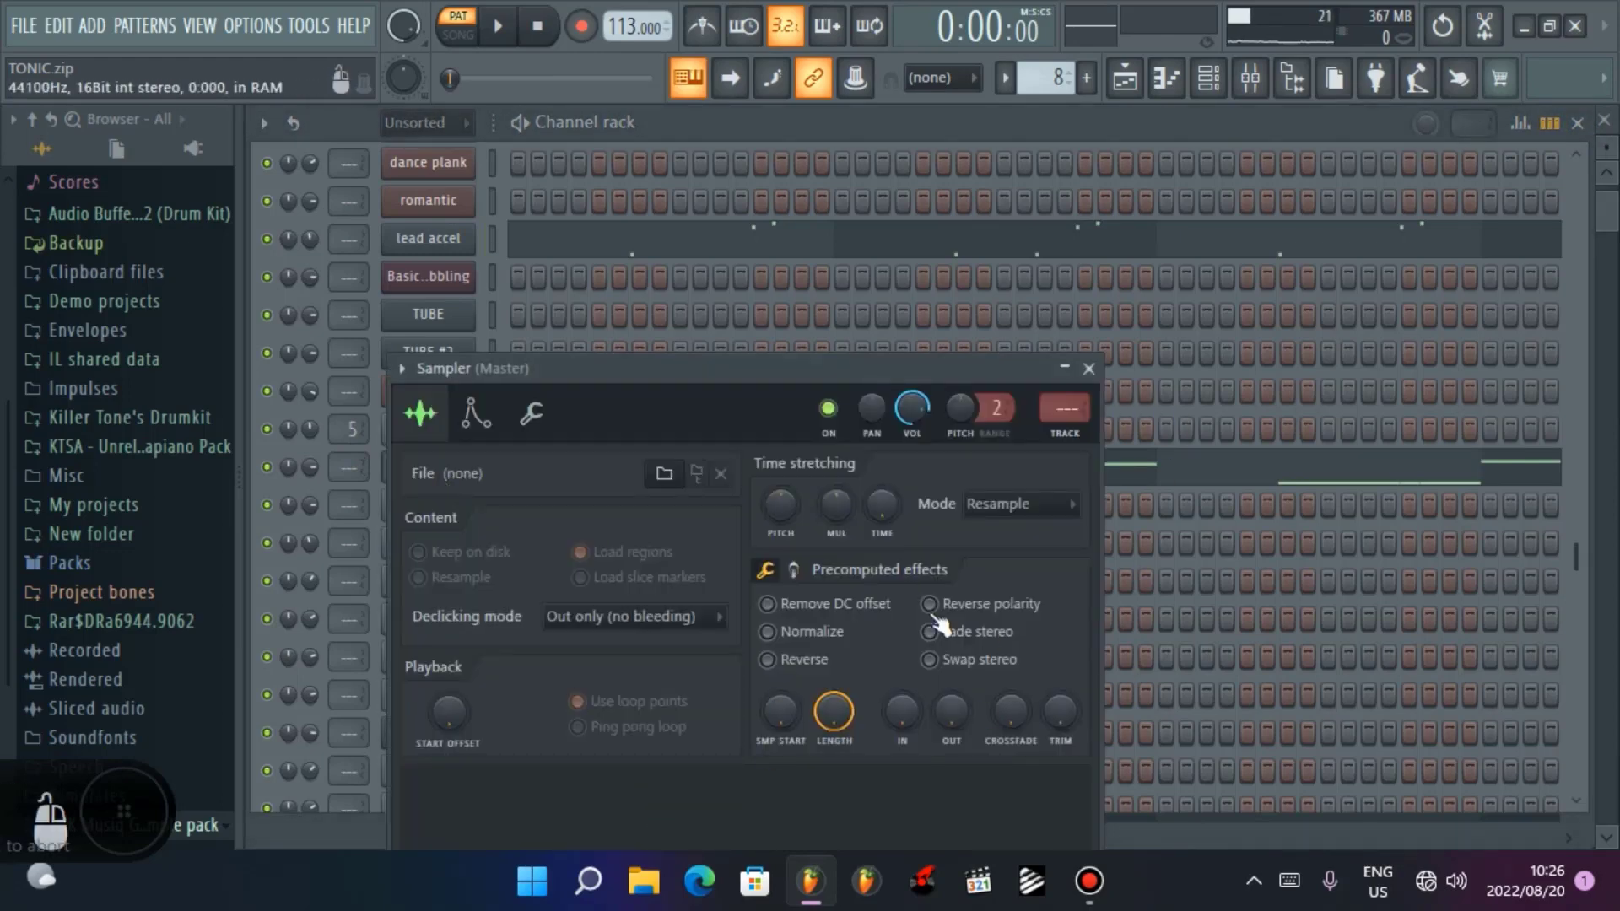
pyautogui.click(1097, 372)
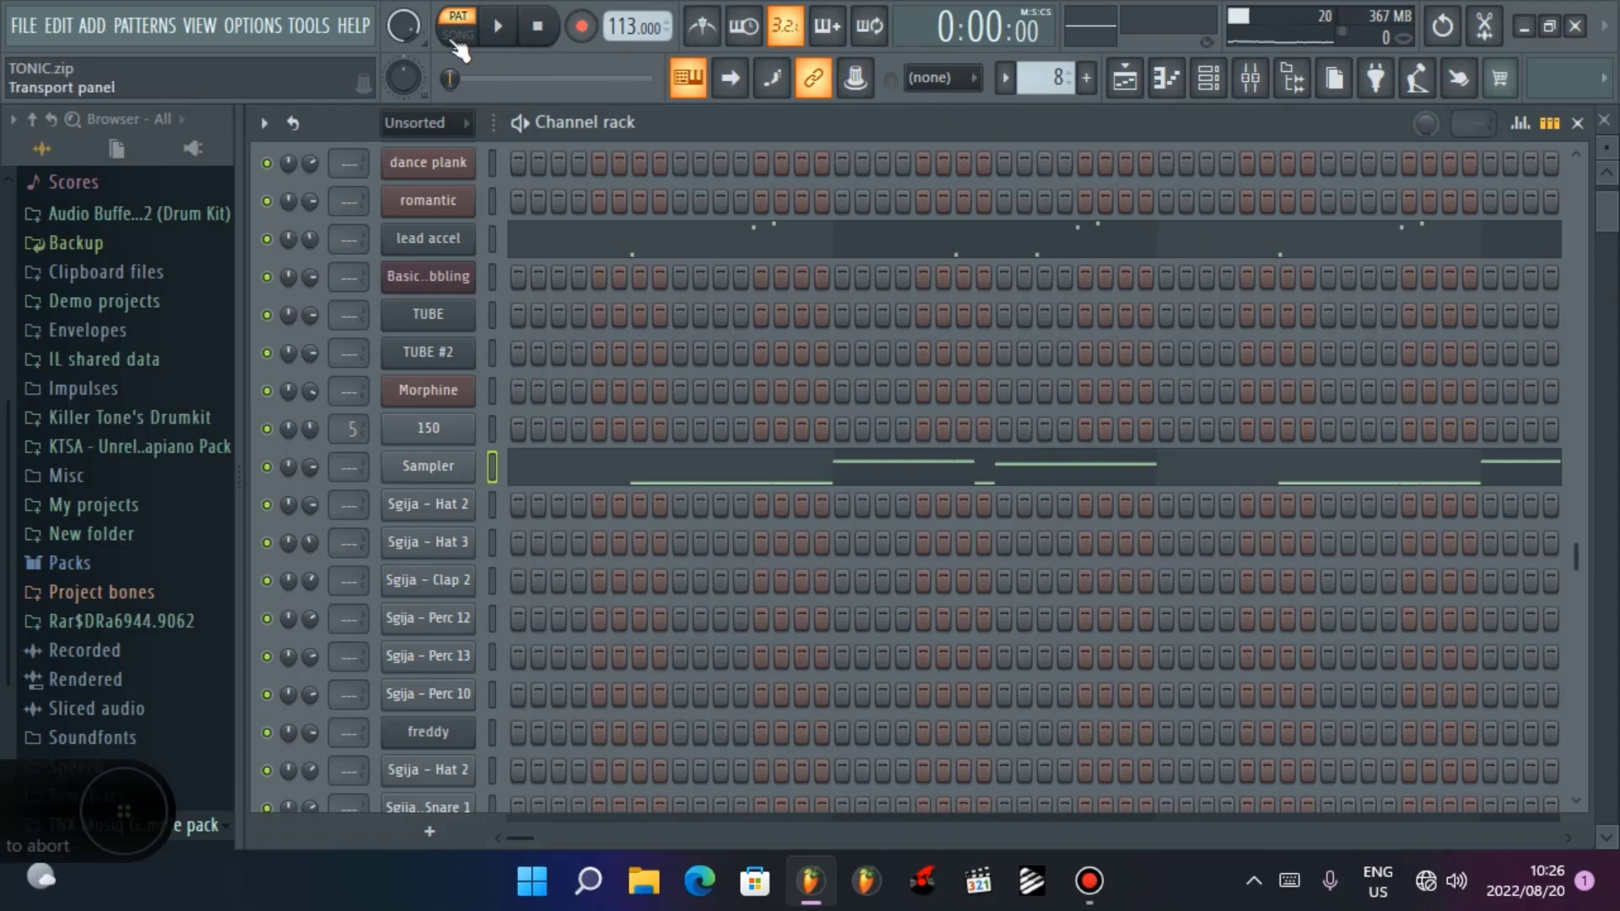
# Step: Start pattern playback, switch to Pattern 9 and look through its channels in the channel rack
pyautogui.click(498, 26)
pyautogui.press('F1')
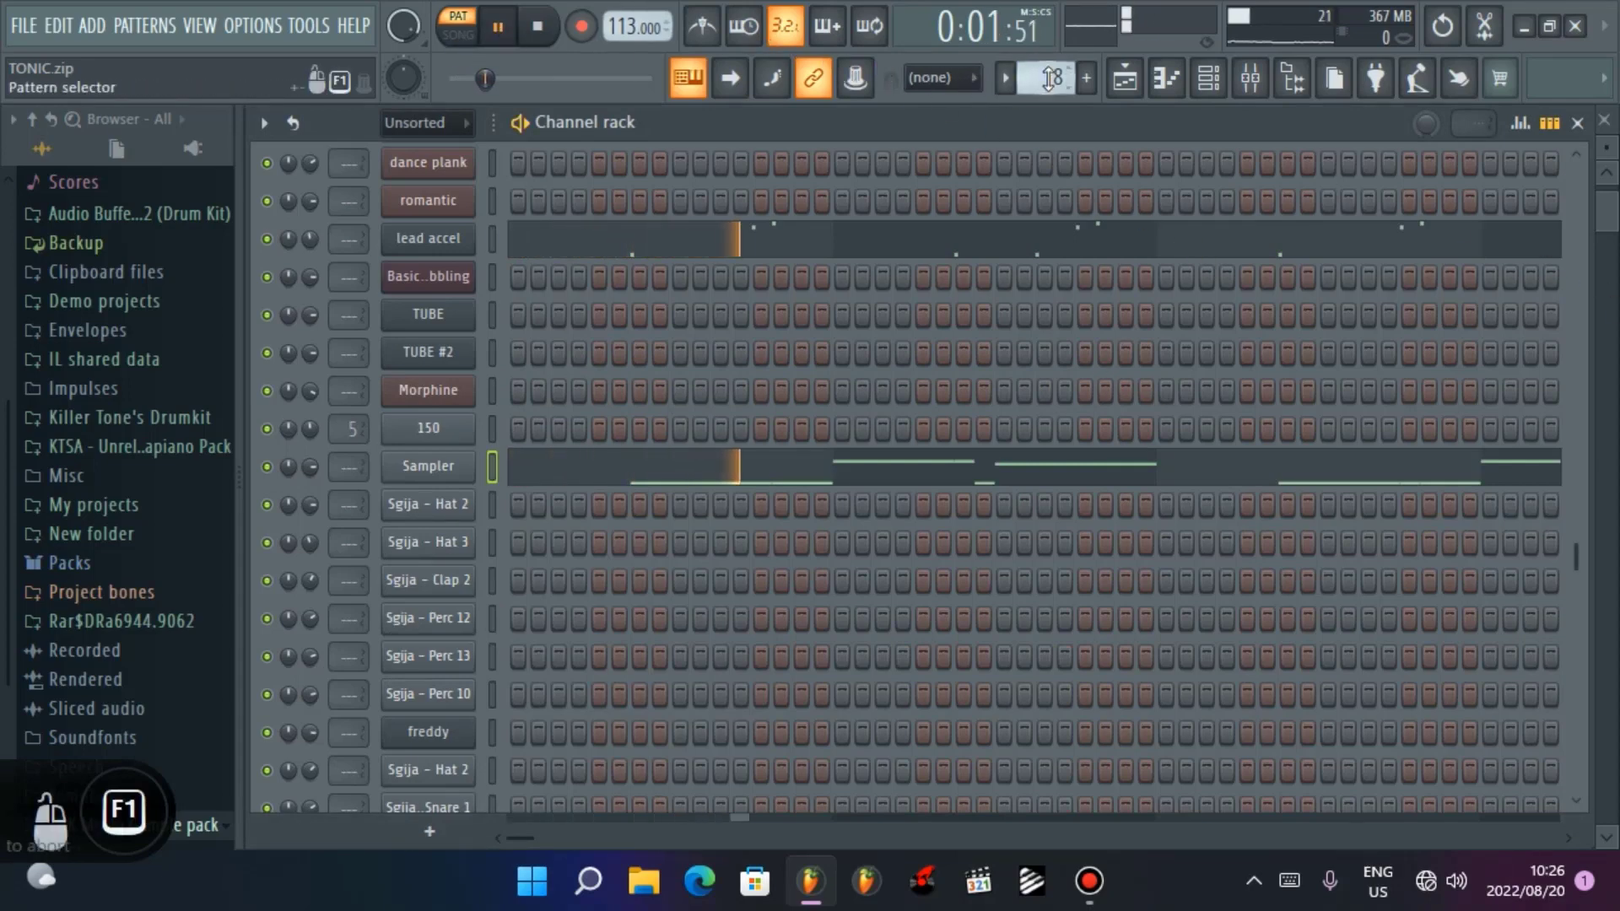
pyautogui.moveTo(1046, 78); pyautogui.dragTo(1046, 69)
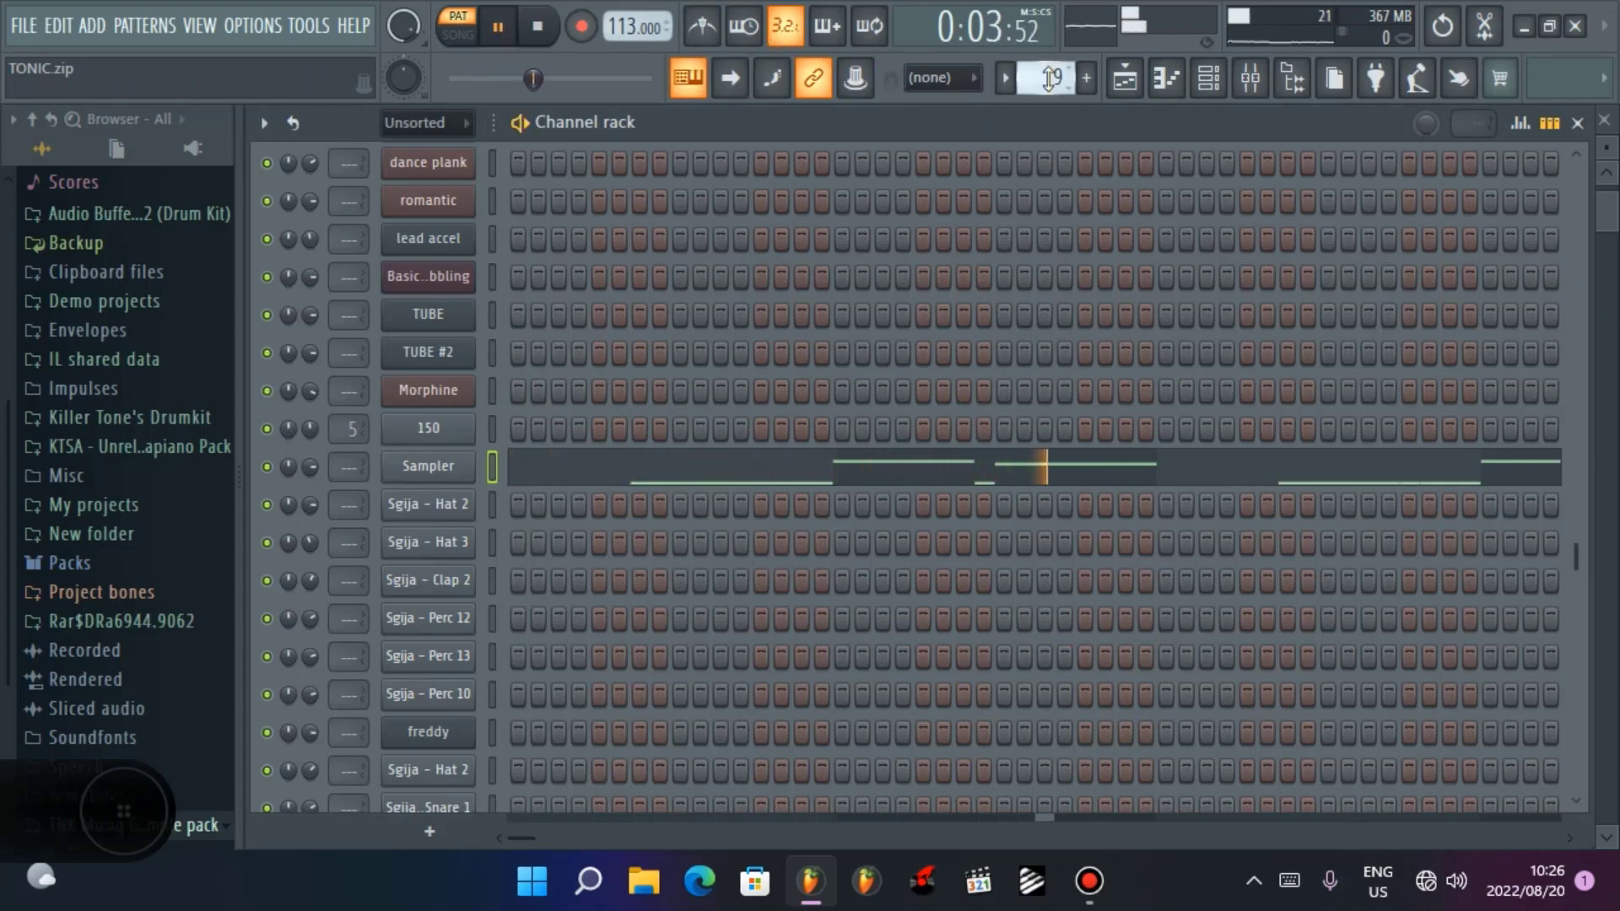
pyautogui.scroll(5, 817, 211)
pyautogui.scroll(-5, 818, 211)
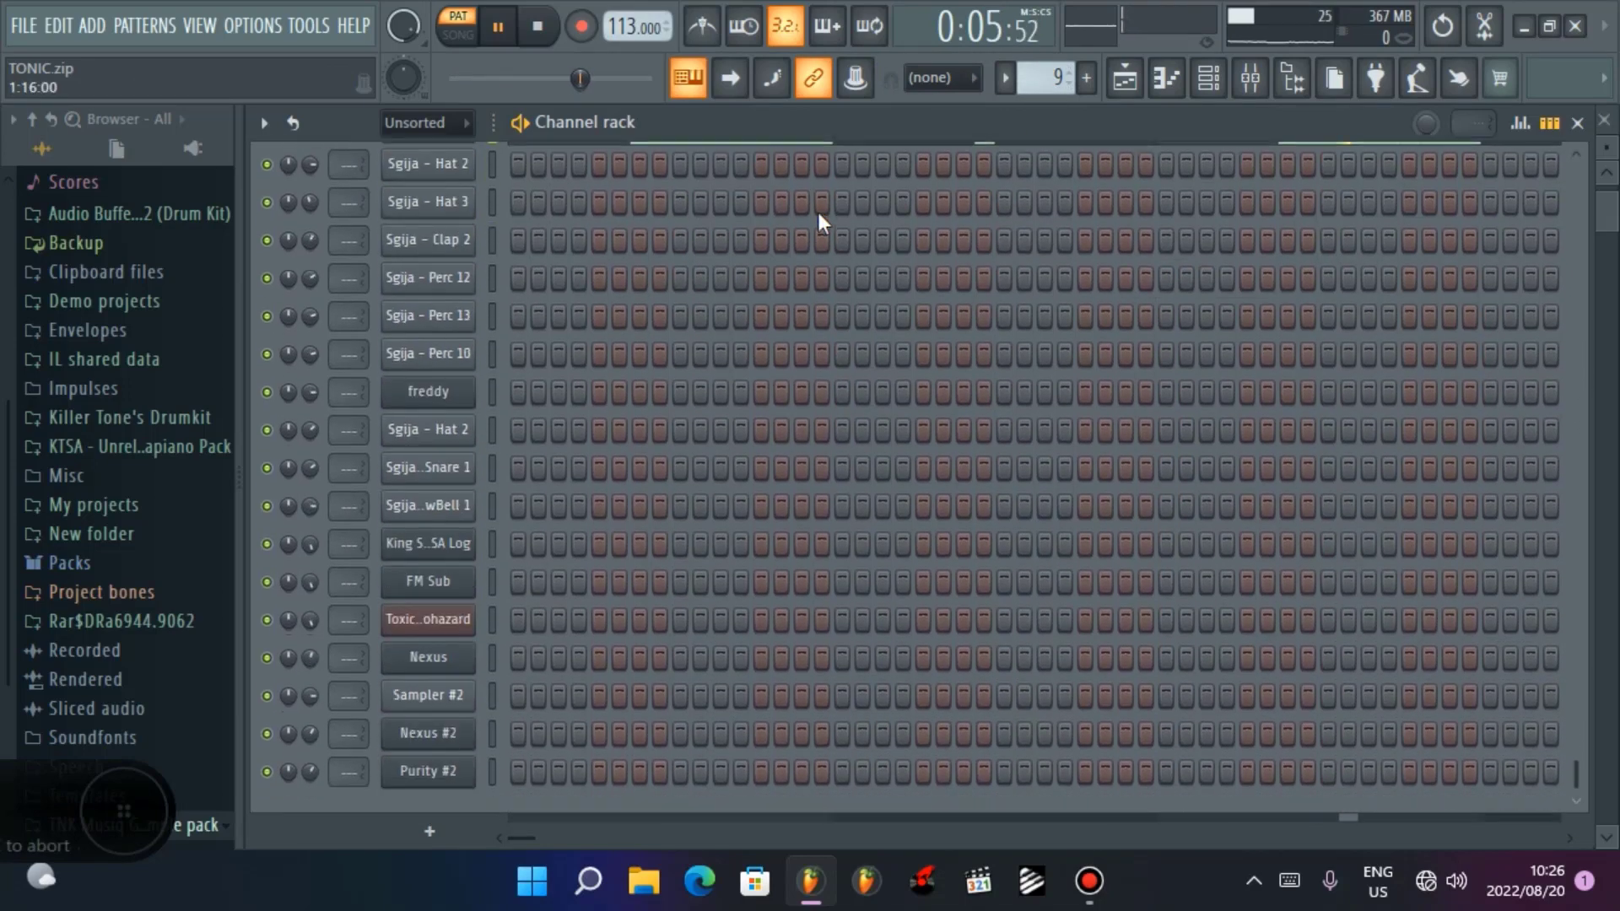
# Step: Switch to Pattern 10 and look through all its channels in the rack for programmed percussion steps
pyautogui.moveTo(1047, 77); pyautogui.dragTo(1046, 70)
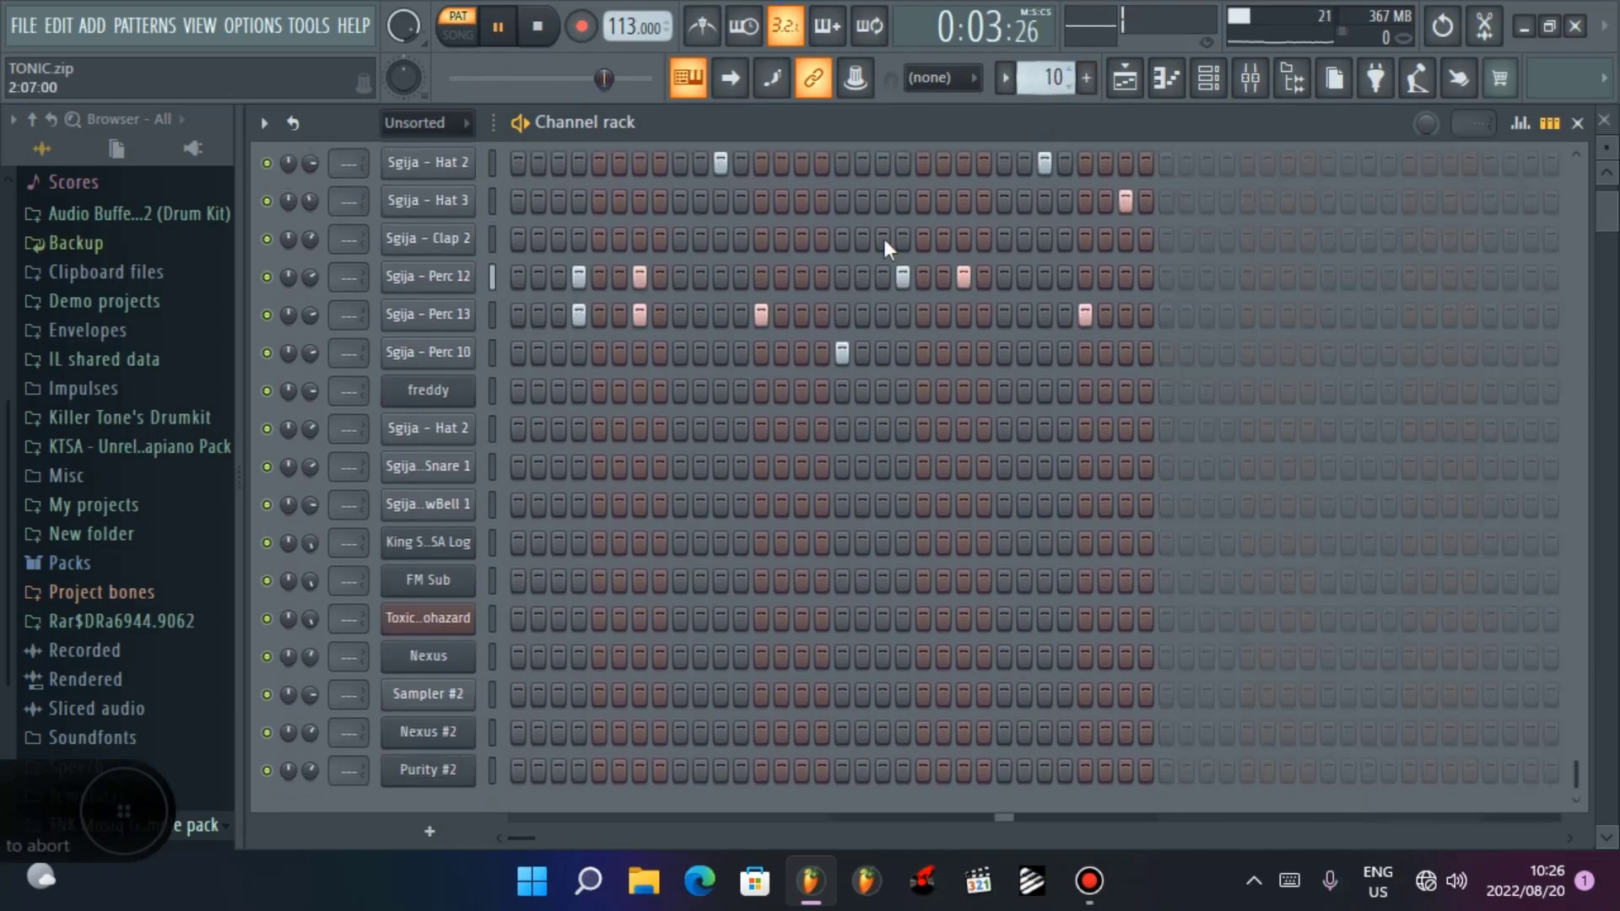
pyautogui.scroll(10, 861, 325)
pyautogui.scroll(1, 864, 327)
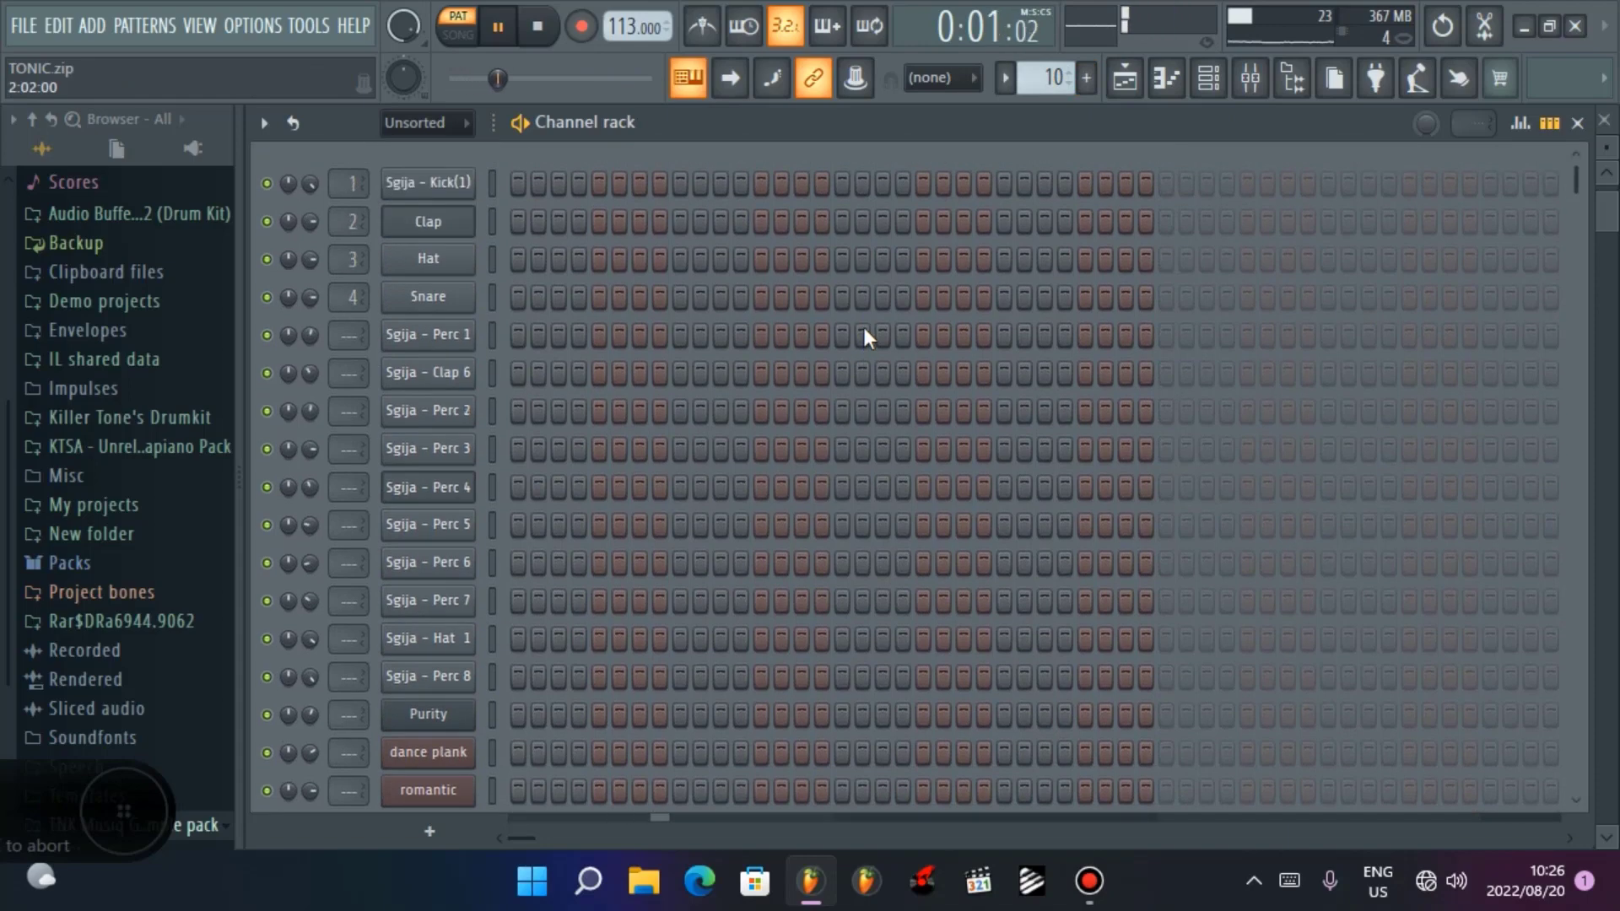
pyautogui.scroll(-10, 864, 328)
pyautogui.scroll(1, 864, 327)
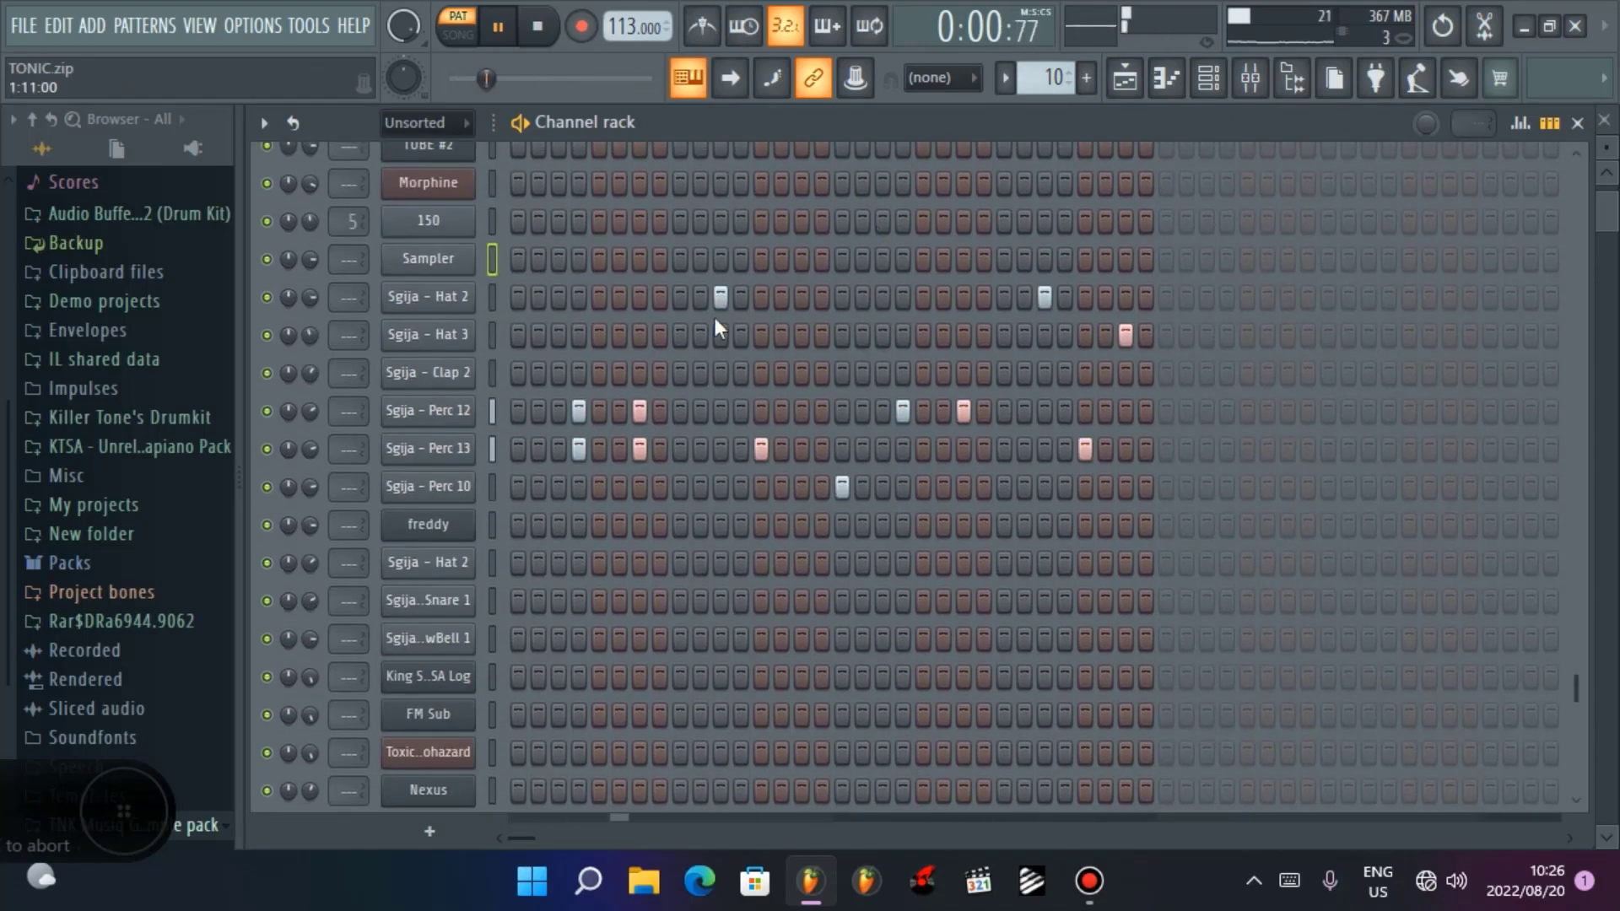
pyautogui.scroll(9, 718, 320)
pyautogui.scroll(-10, 726, 494)
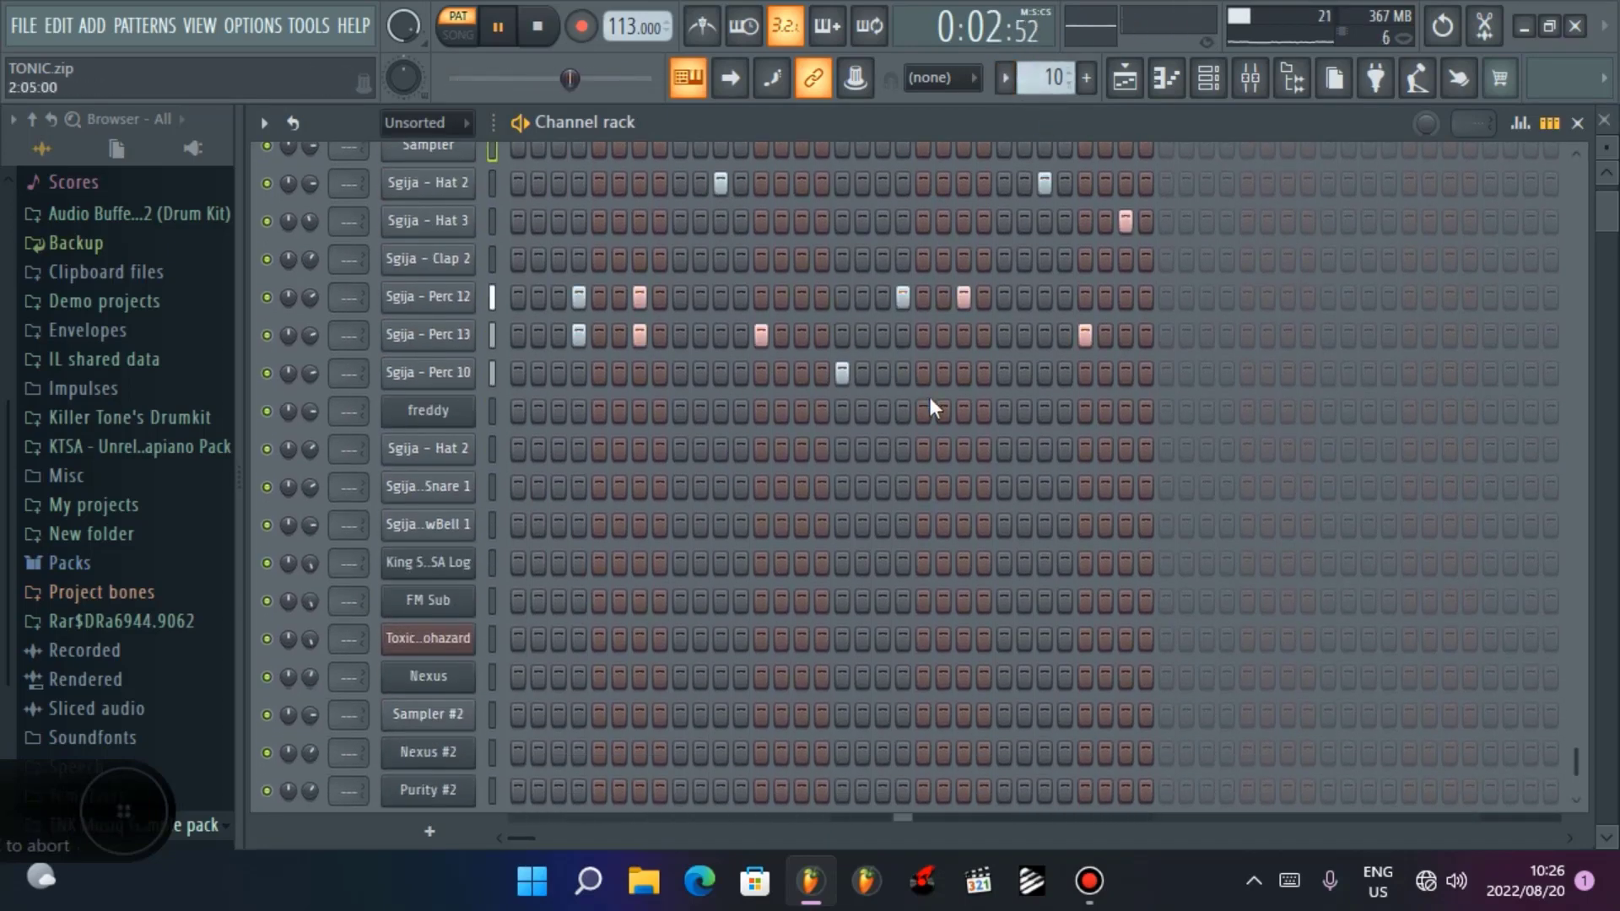
# Step: Switch to Pattern 11 and listen to it in the channel rack, stopping playback when done
pyautogui.press('F1')
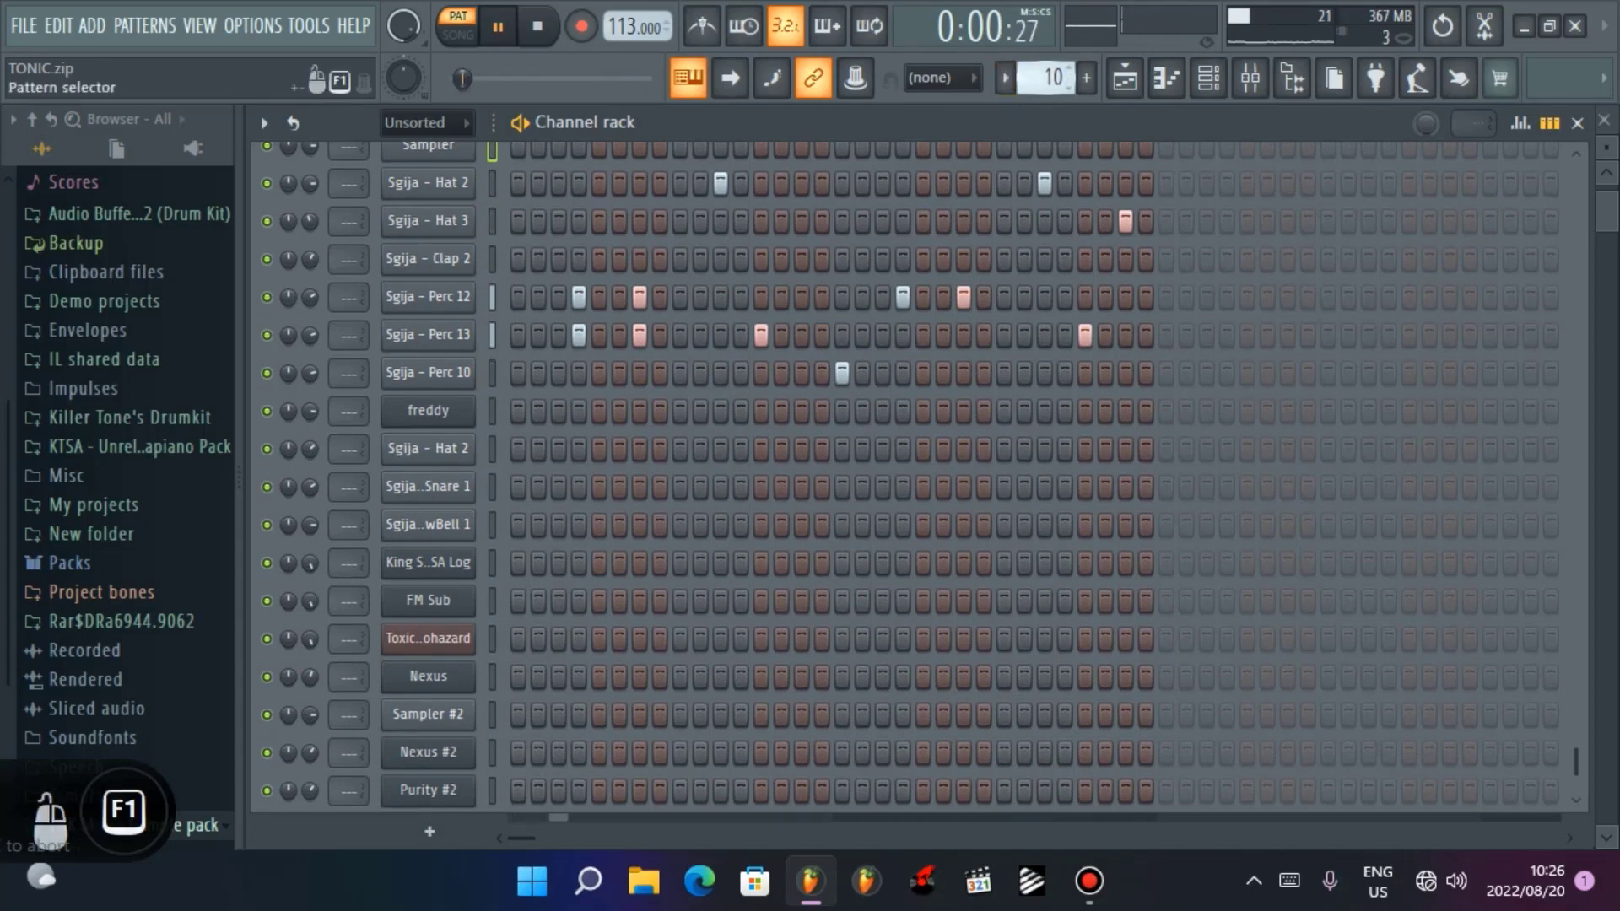
pyautogui.scroll(1, 1046, 78)
pyautogui.scroll(3, 1004, 210)
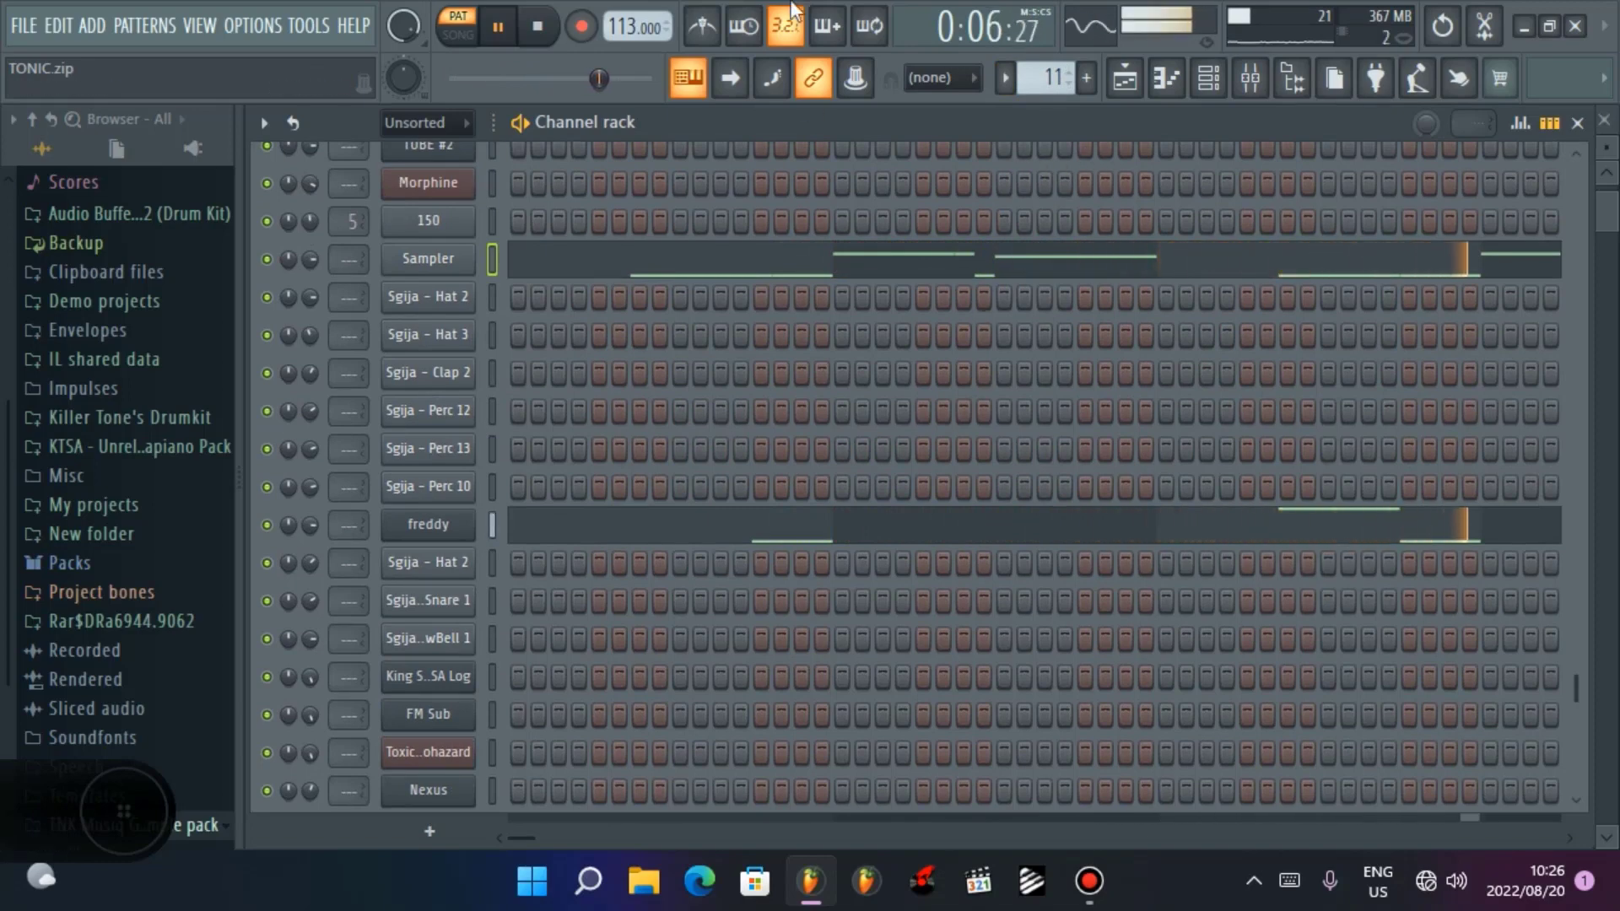
pyautogui.click(540, 28)
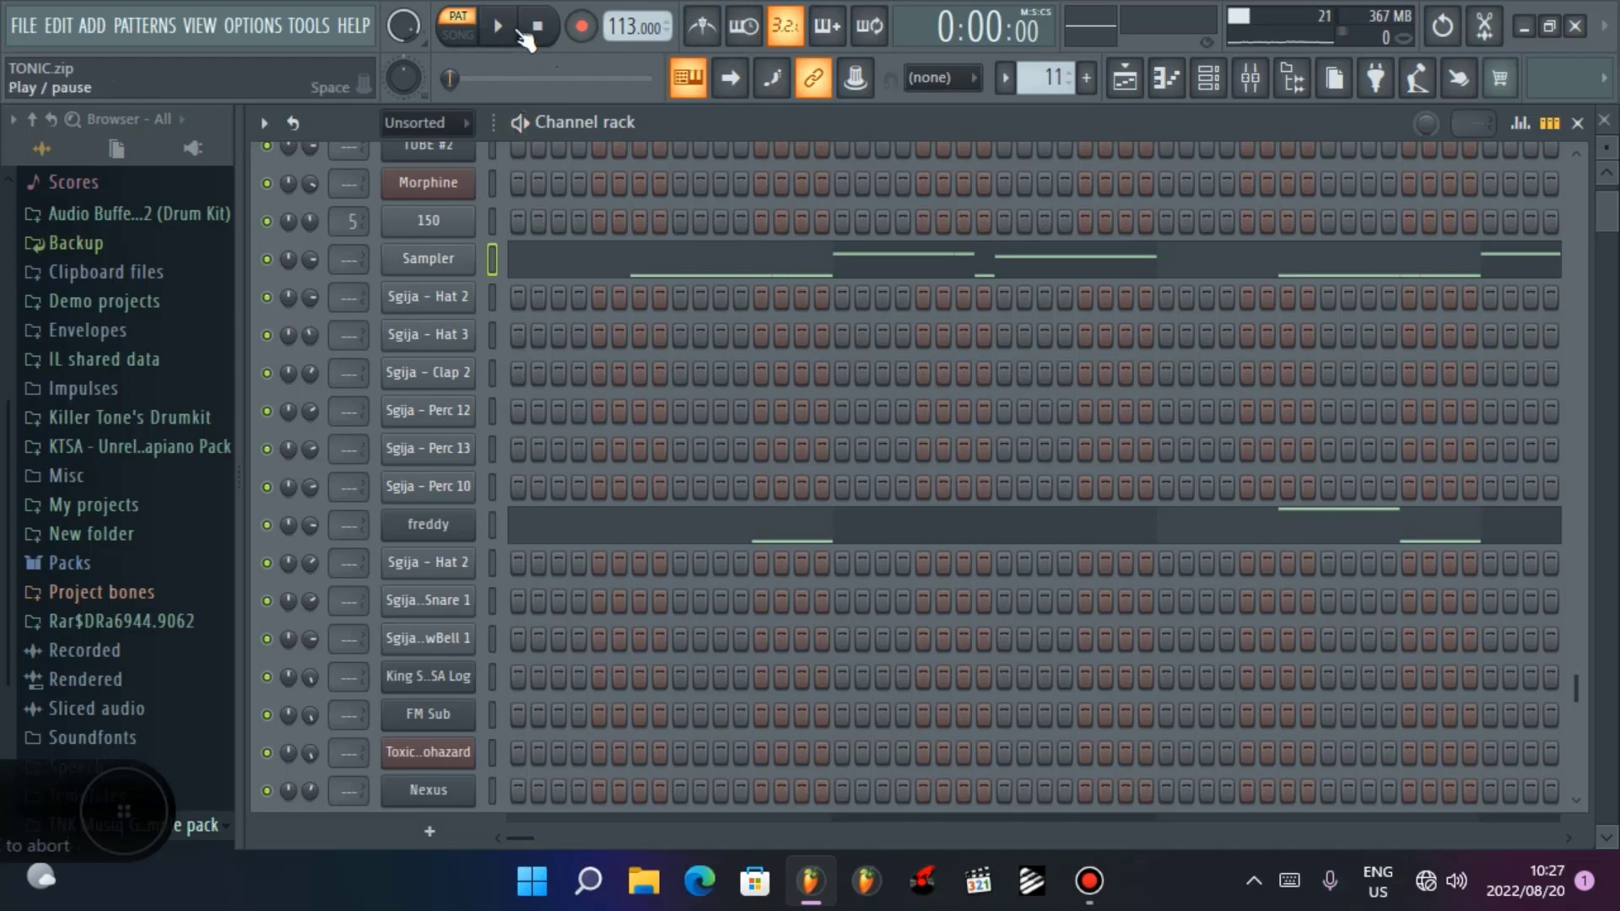
# Step: Play Pattern 11 and check the freddy channel's synth plugin, closing its window when done
pyautogui.click(520, 34)
pyautogui.click(463, 527)
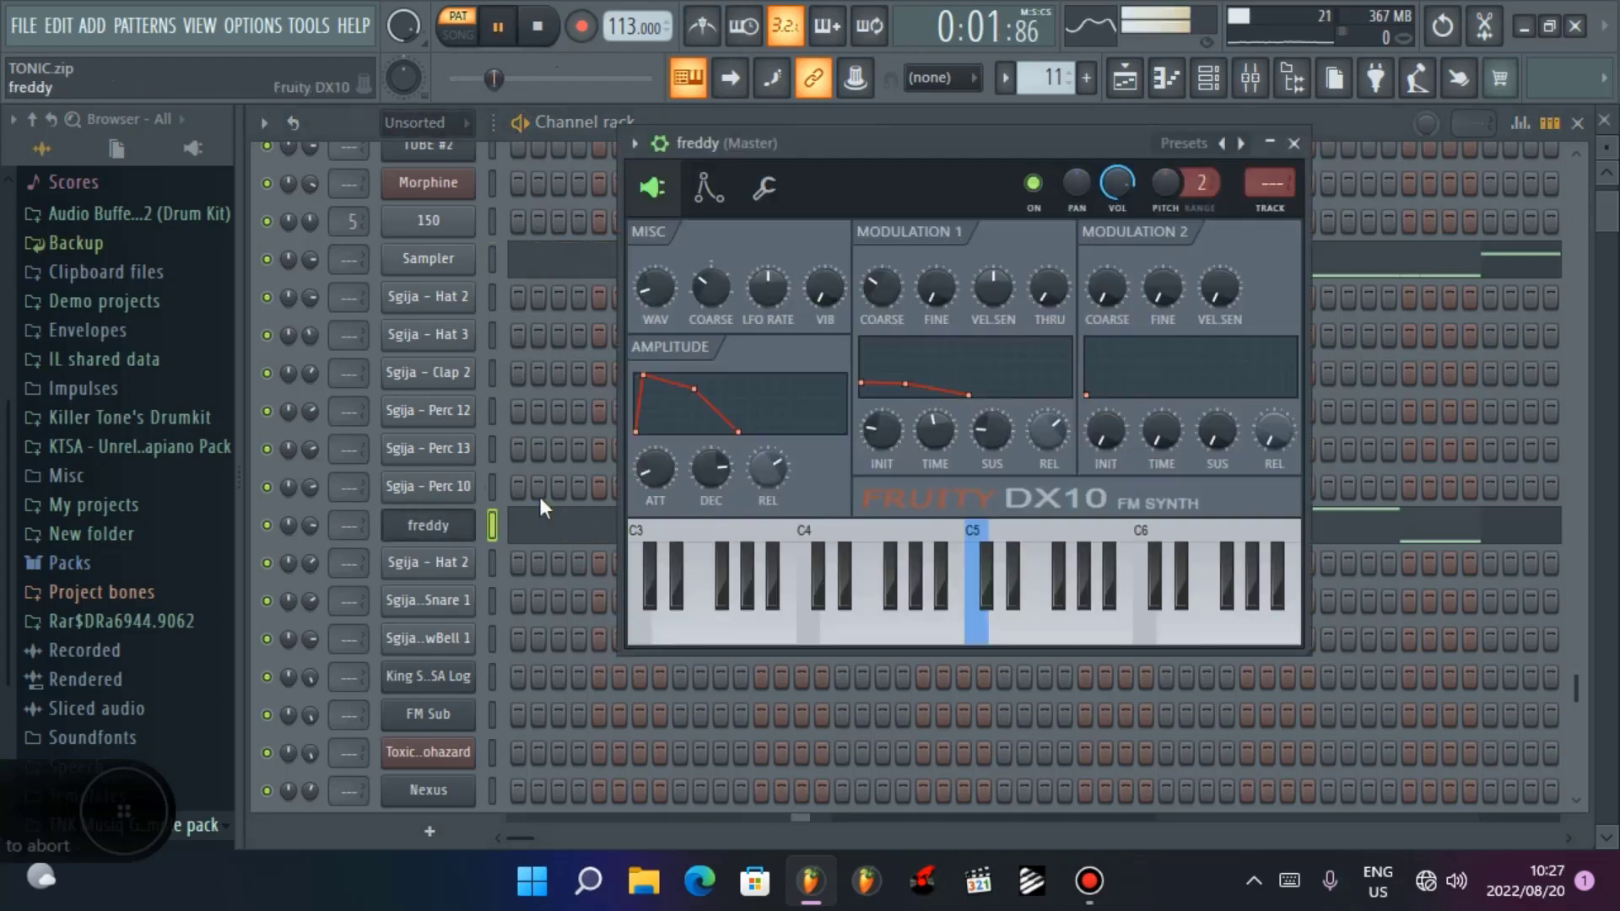
pyautogui.click(1293, 143)
# Step: Examine the freddy channel's Pattern 11 notes in the piano roll and return to the channel rack
pyautogui.click(861, 528)
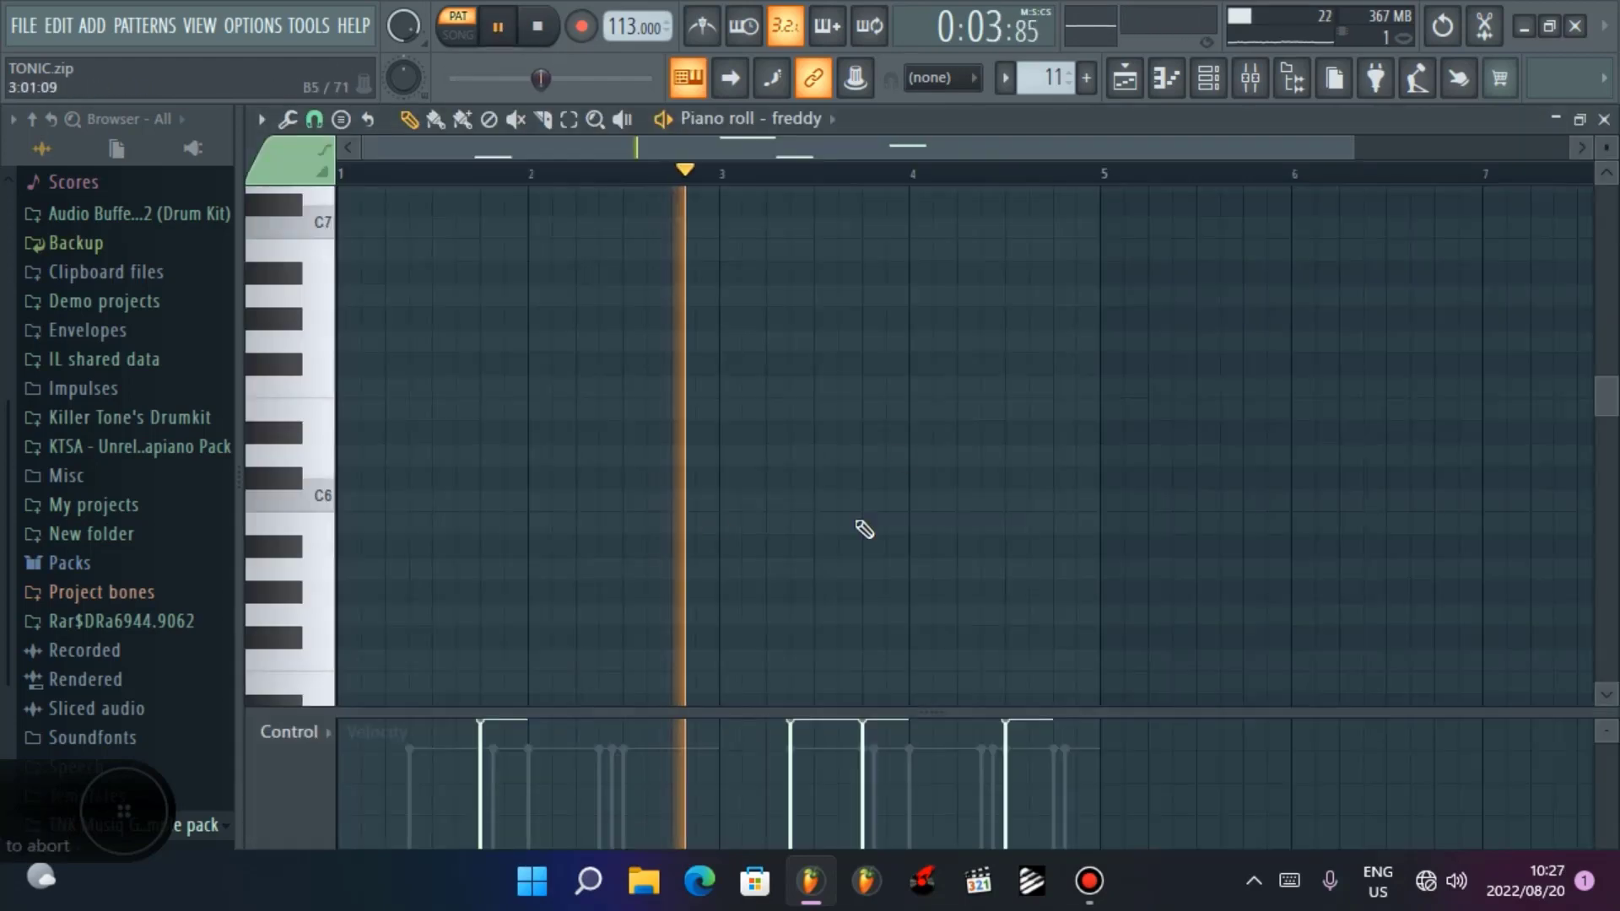
pyautogui.scroll(-8, 604, 338)
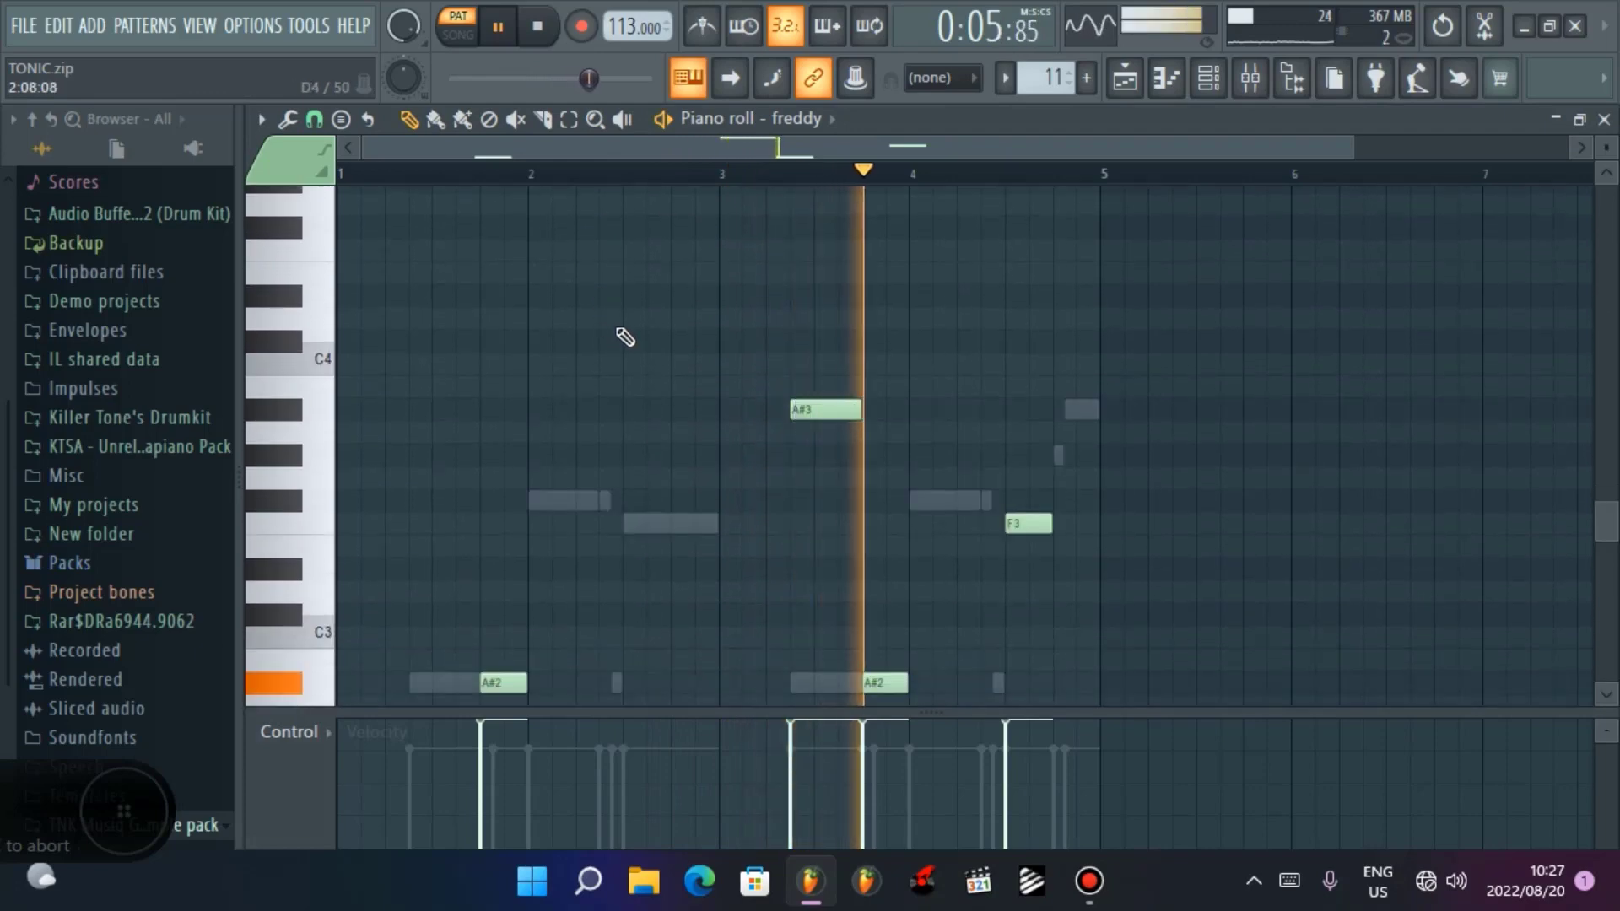
pyautogui.scroll(-4, 641, 342)
pyautogui.scroll(3, 684, 346)
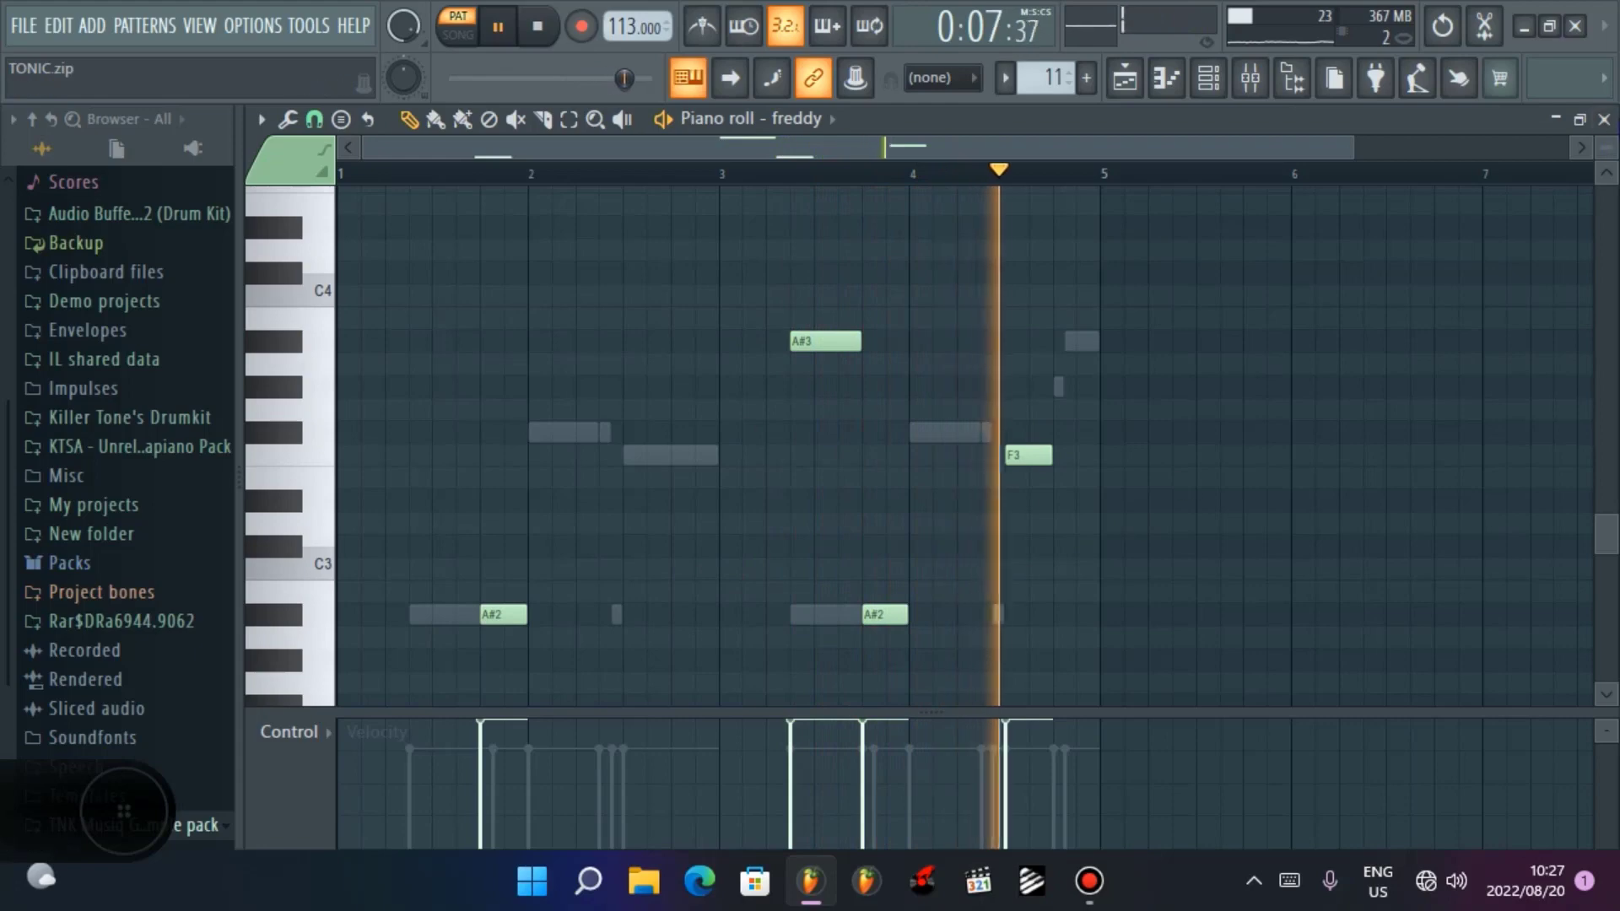
pyautogui.press('F6')
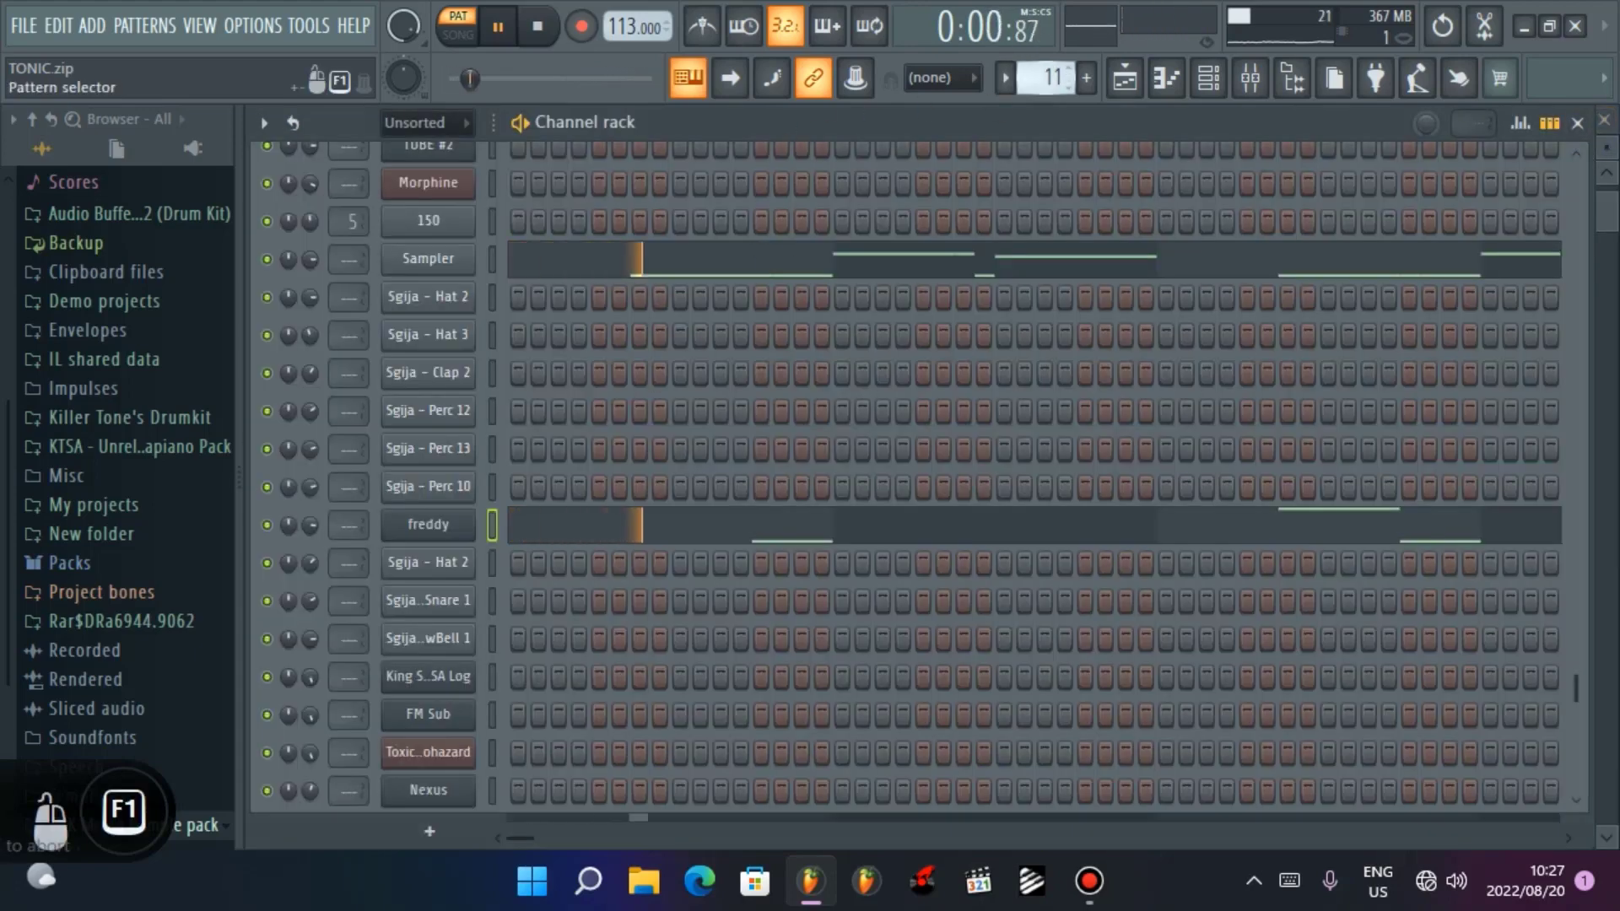
# Step: Switch to Pattern 12 and look along the steps of its Sgija - Hat 2 channel
pyautogui.scroll(1, 1046, 77)
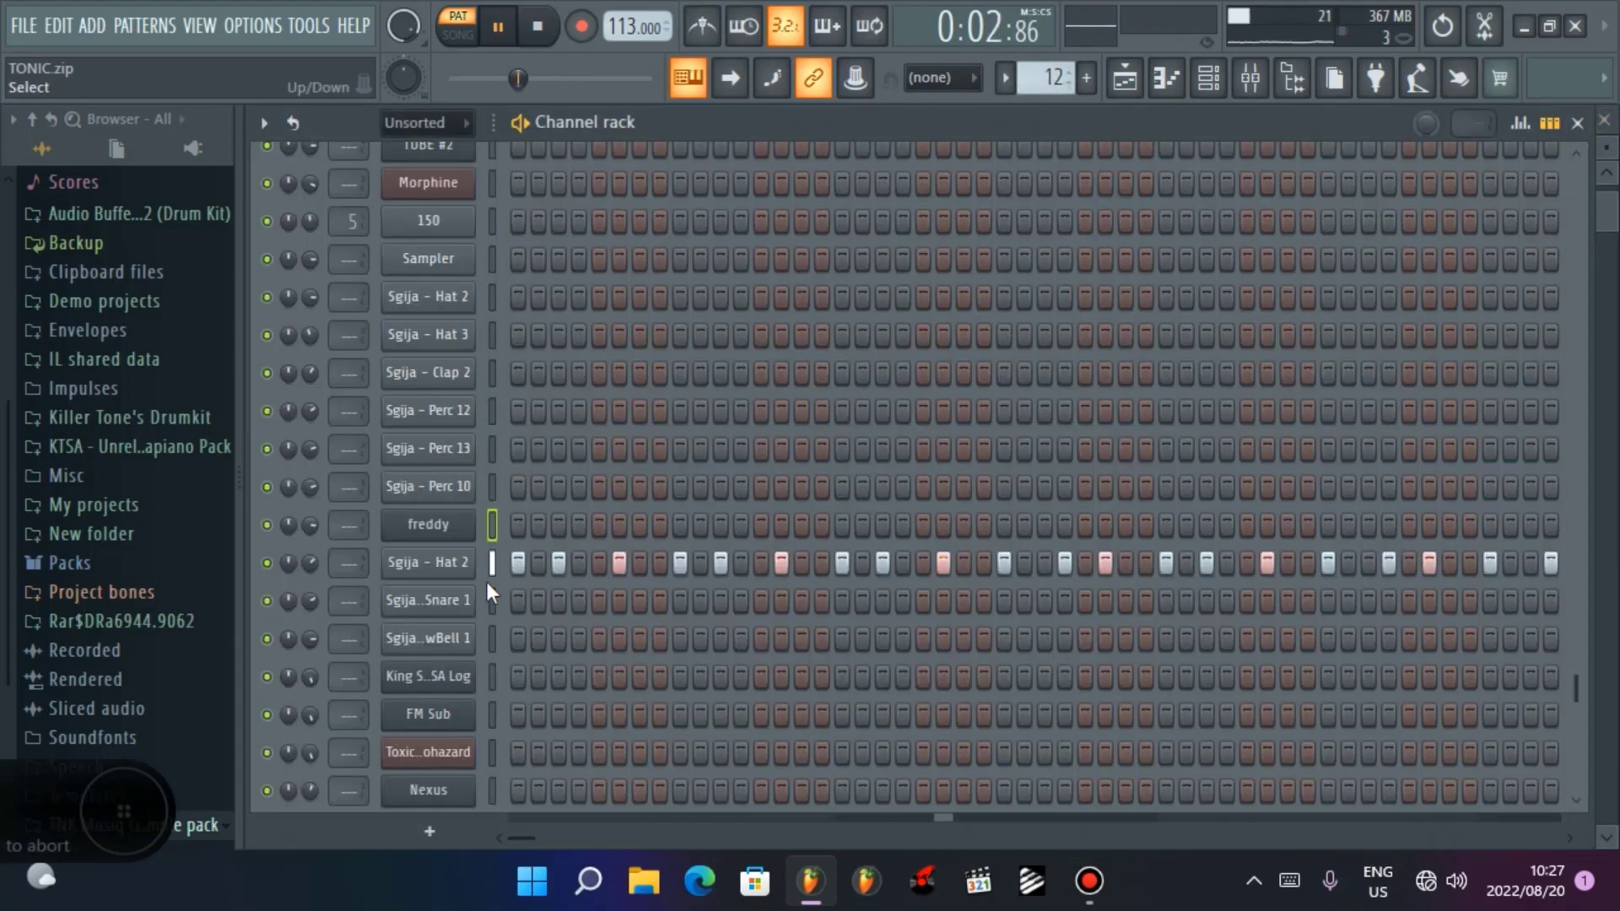
pyautogui.moveTo(515, 837)
pyautogui.mouseDown()
pyautogui.moveTo(631, 826)
pyautogui.moveTo(523, 813)
pyautogui.mouseUp()
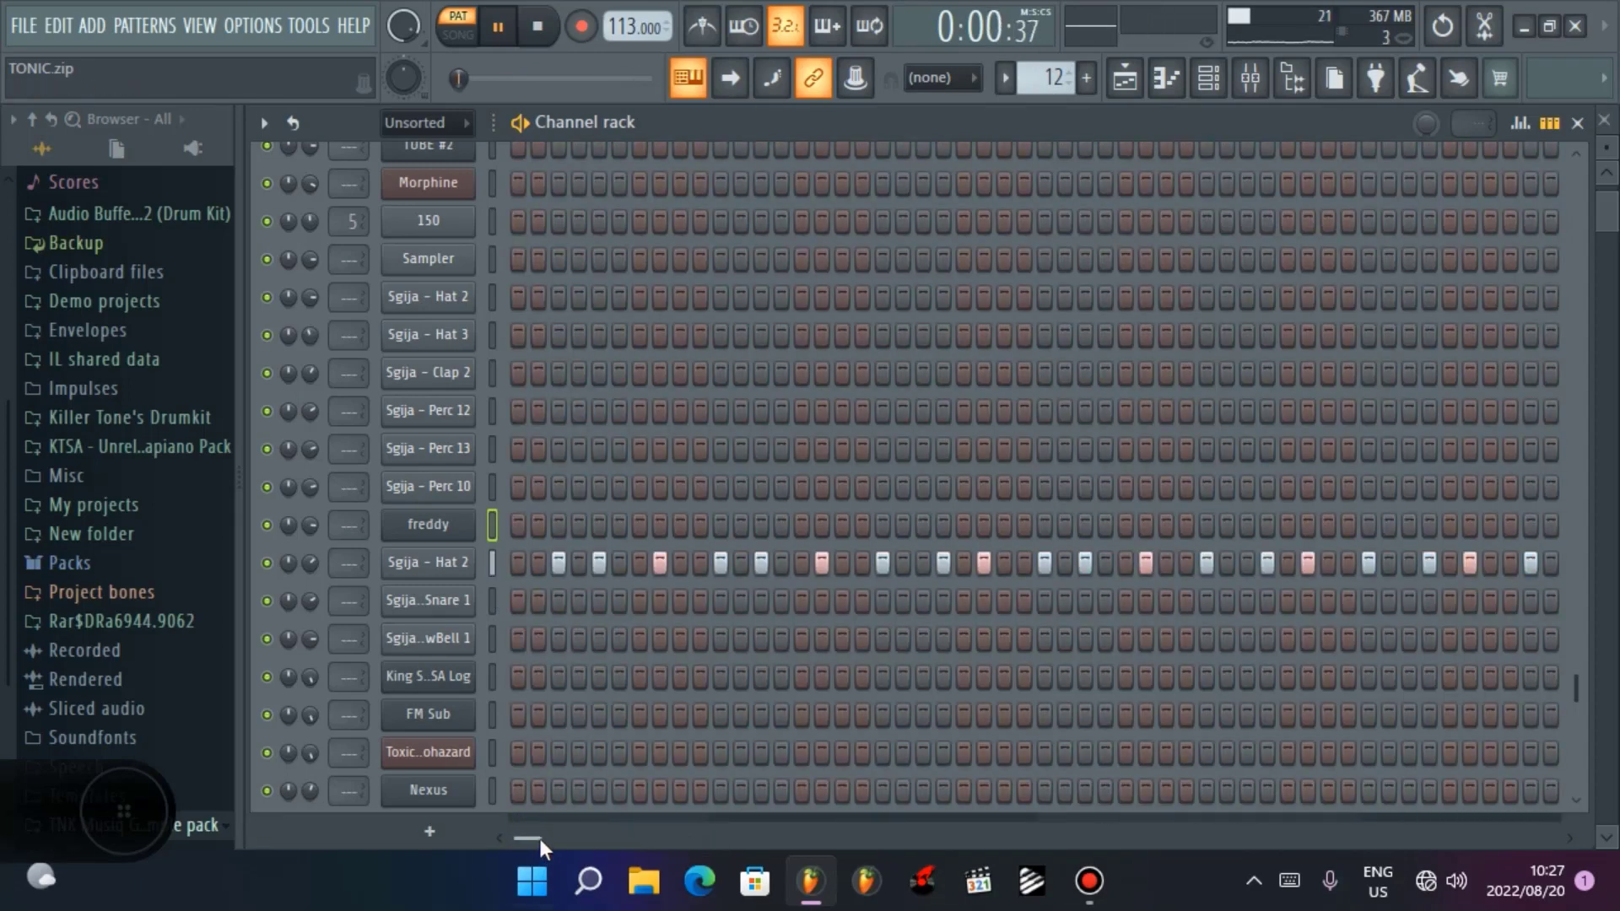
pyautogui.moveTo(538, 835); pyautogui.dragTo(629, 721)
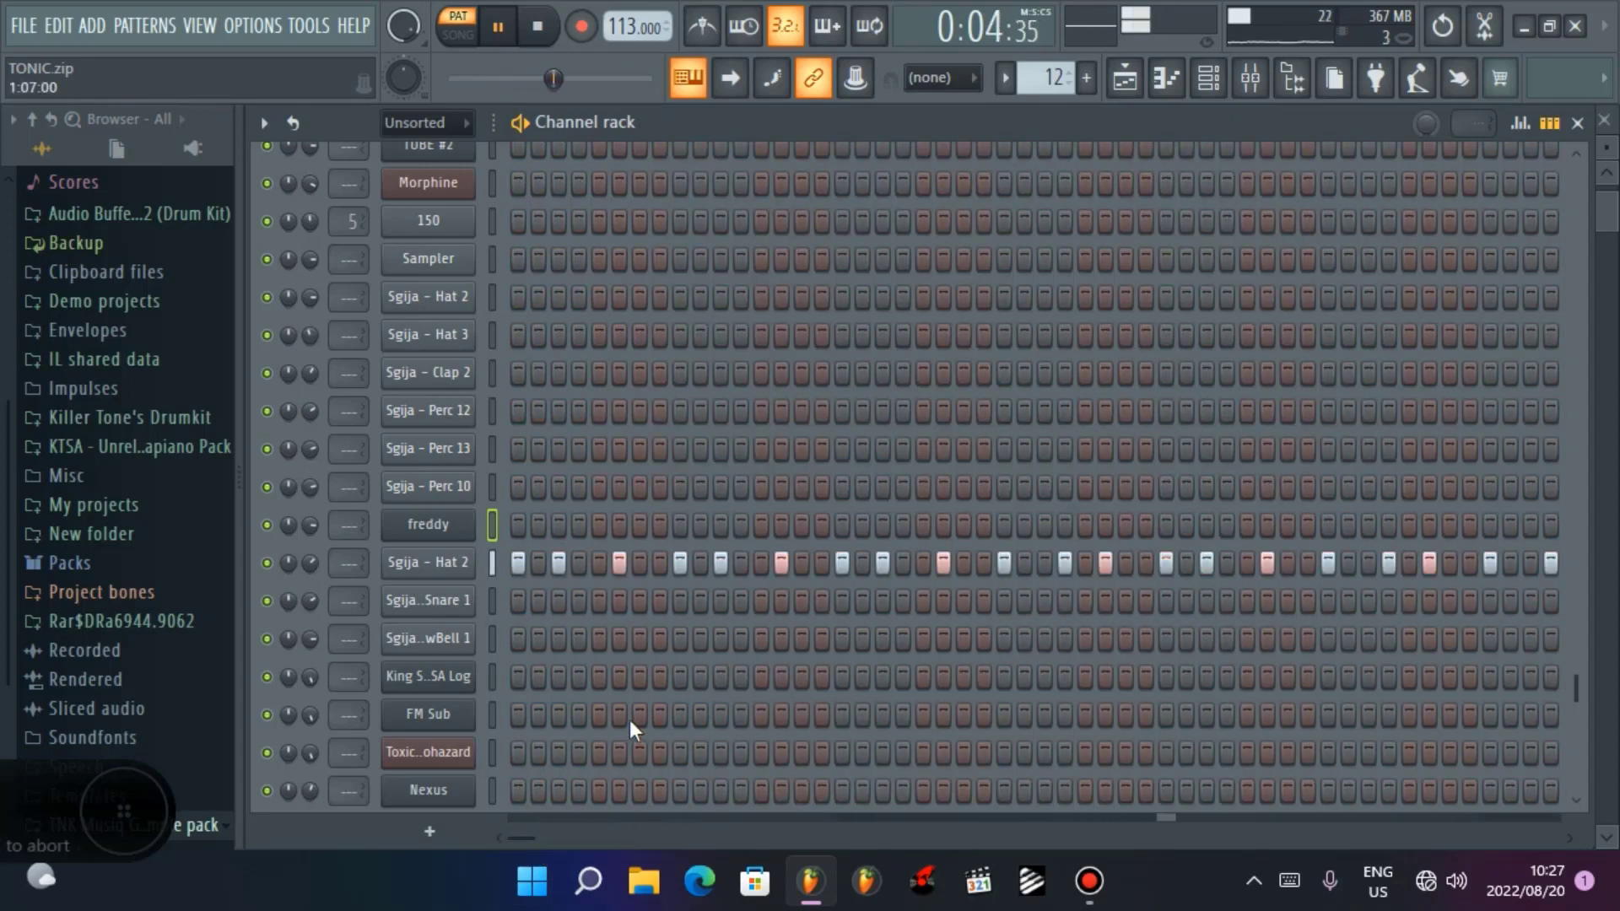
# Step: Try filling each 2 steps on the Sgija - Hat 2 channel in Pattern 12, and undo the fill
pyautogui.rightClick(434, 565)
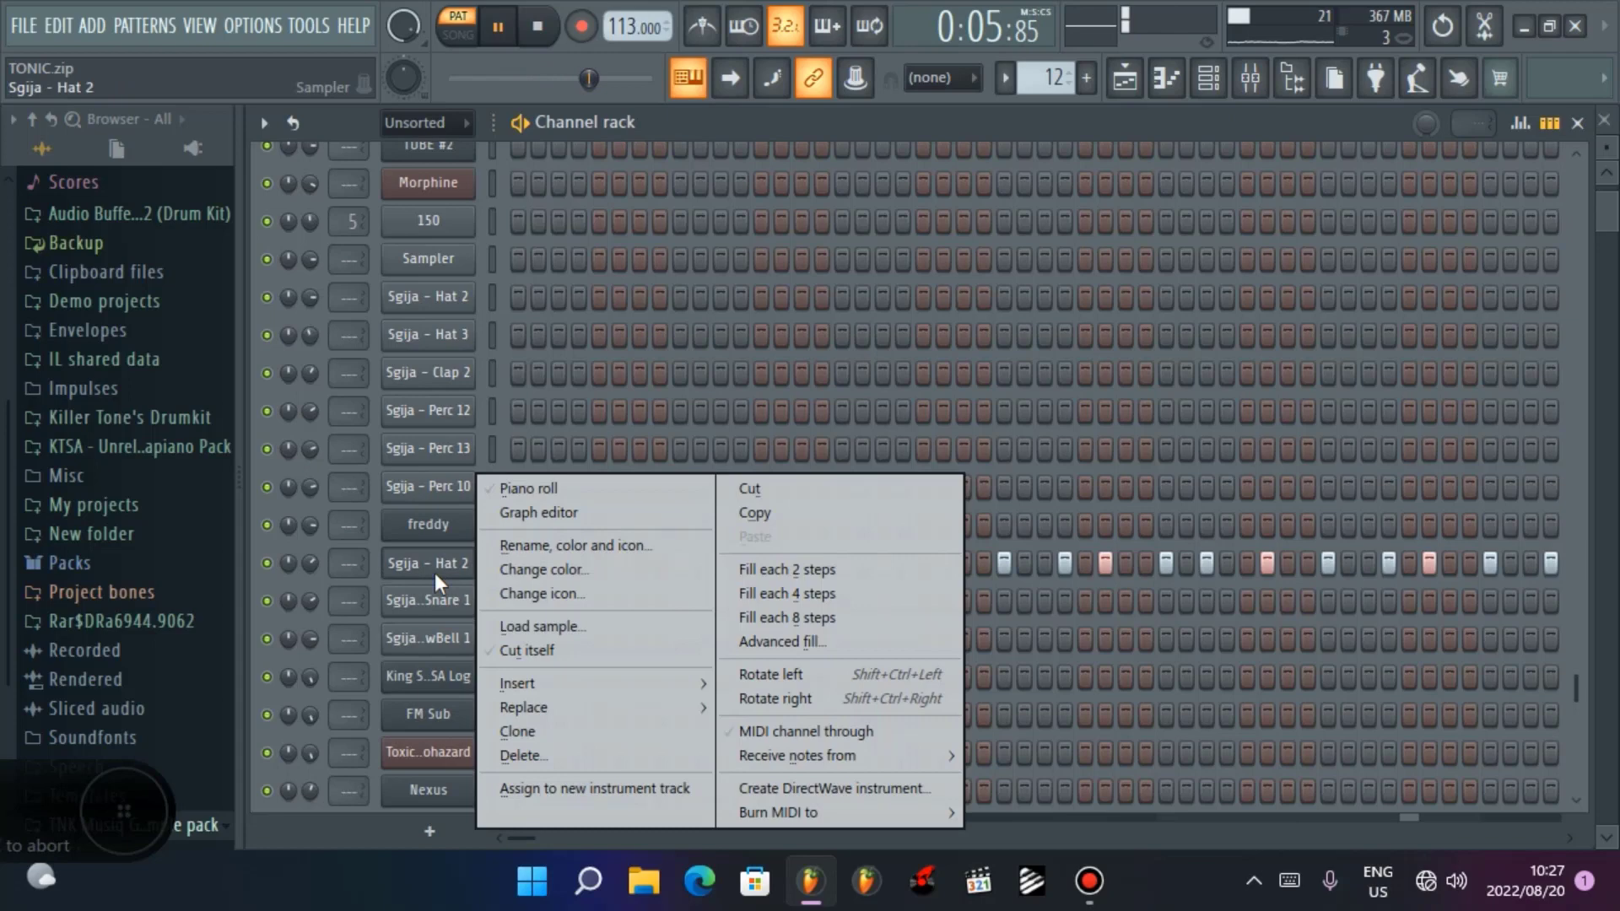
pyautogui.click(841, 571)
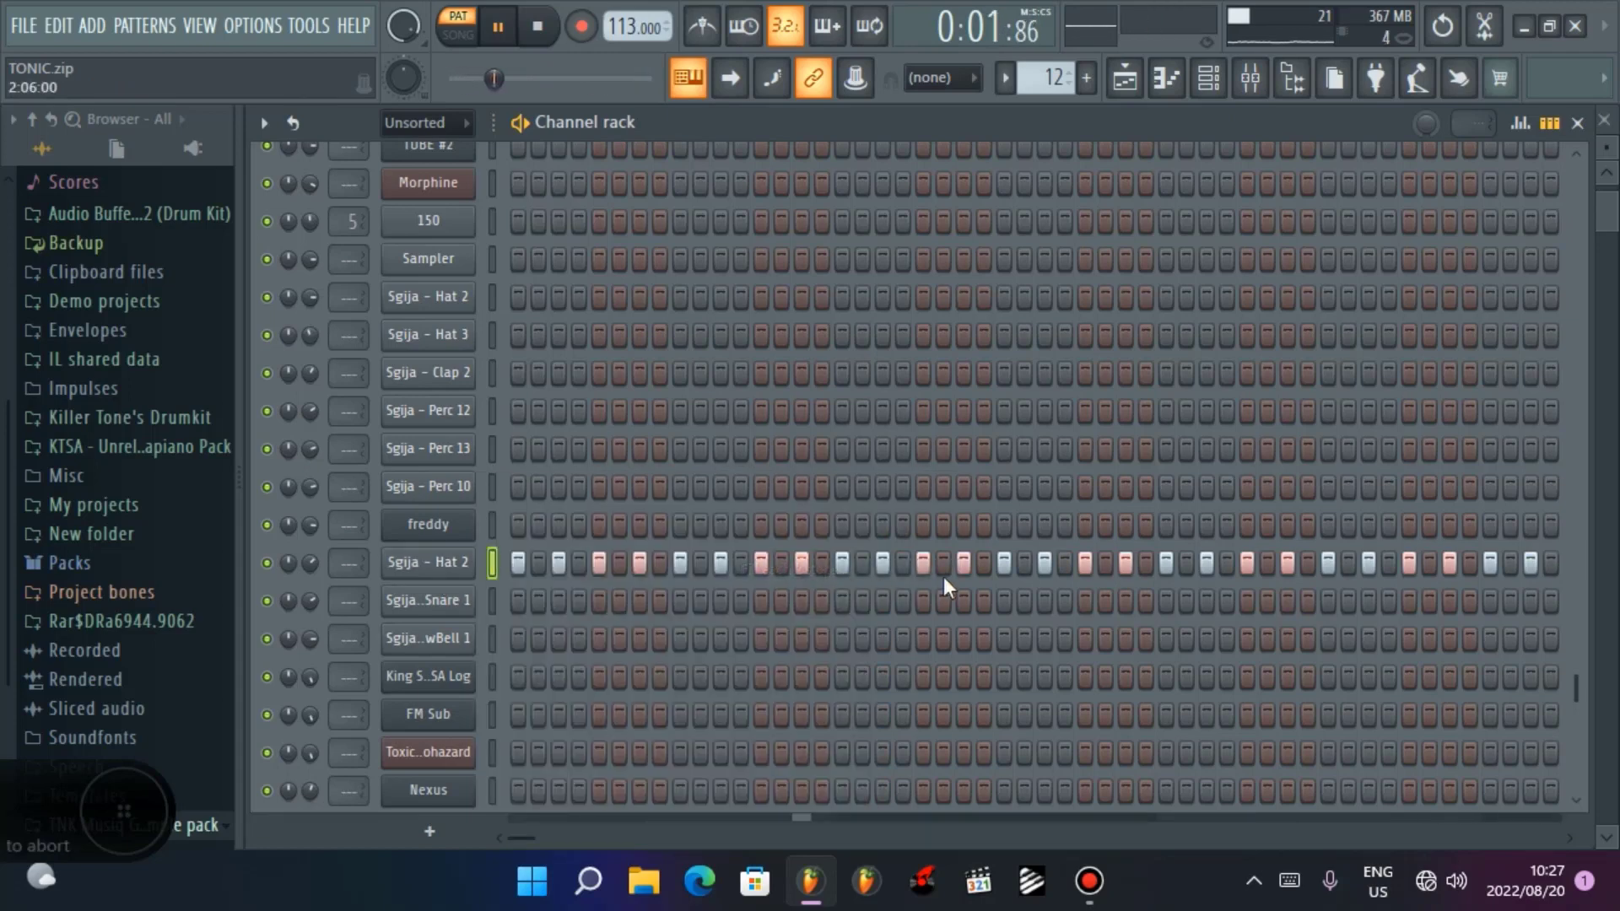
pyautogui.click(84, 27)
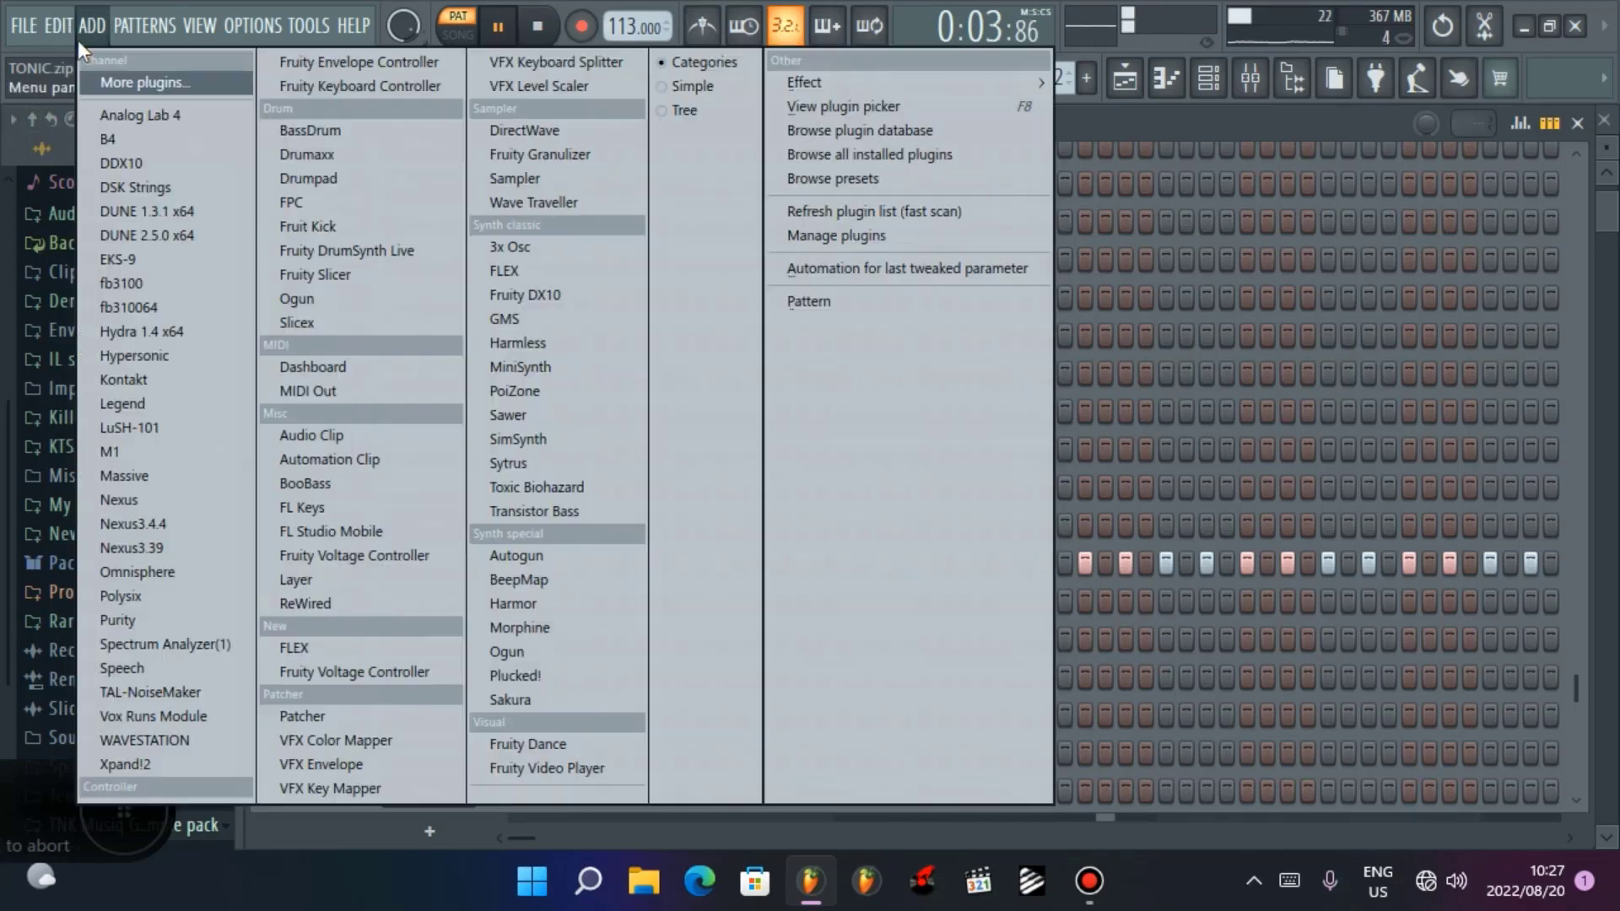
pyautogui.moveTo(69, 29)
pyautogui.click(69, 57)
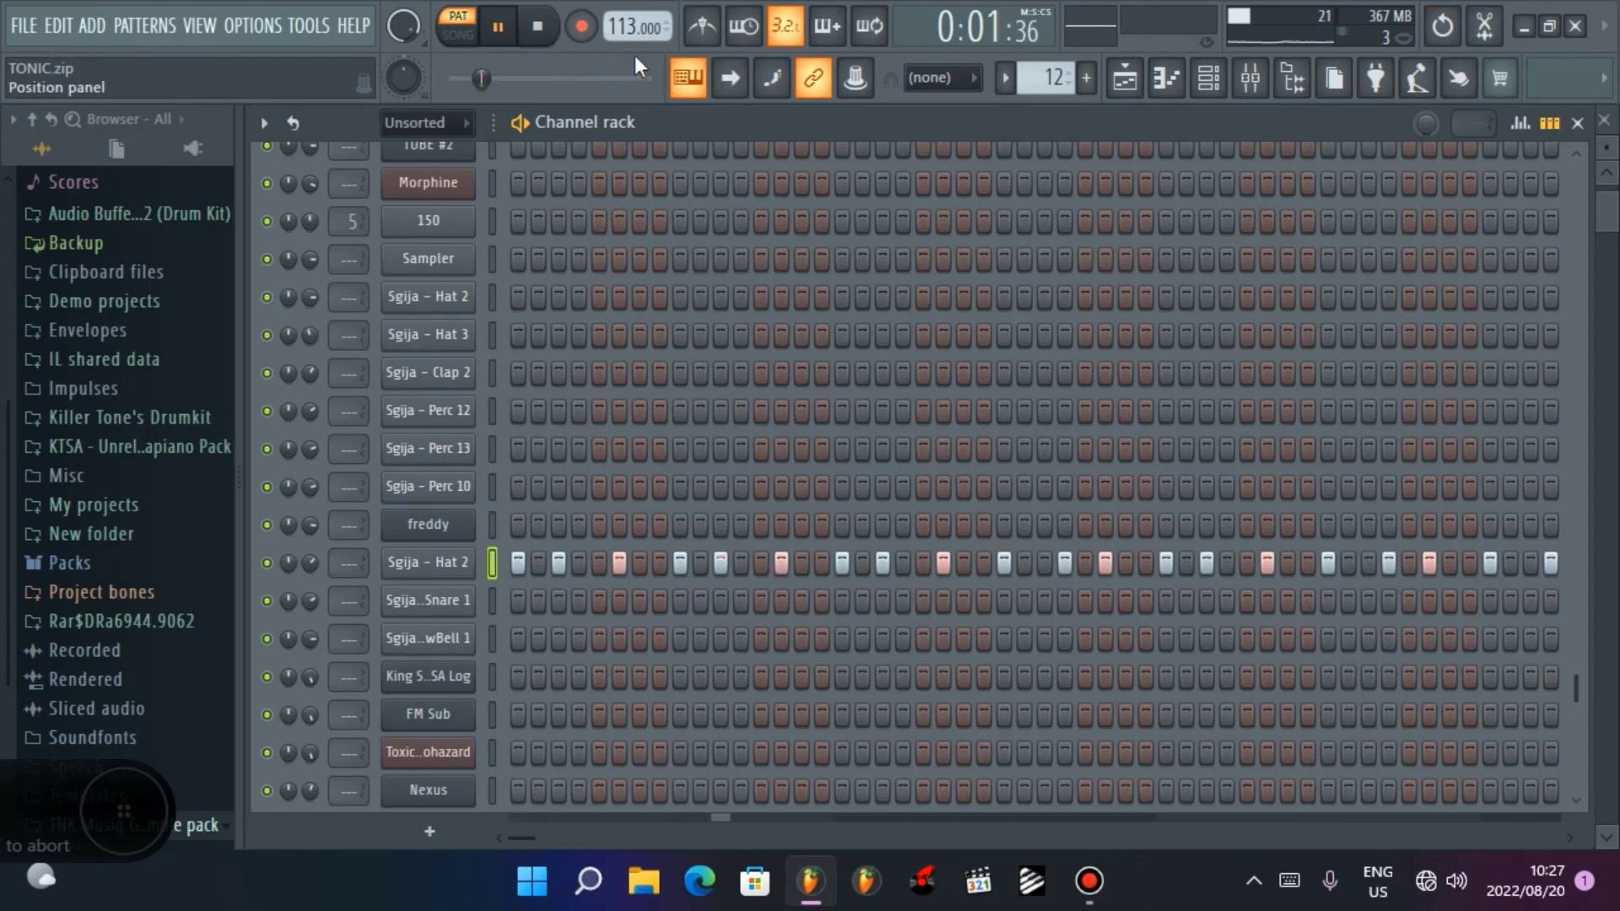
# Step: Switch to Pattern 13 to look over its snare steps, and move on to Pattern 14
pyautogui.press('F1')
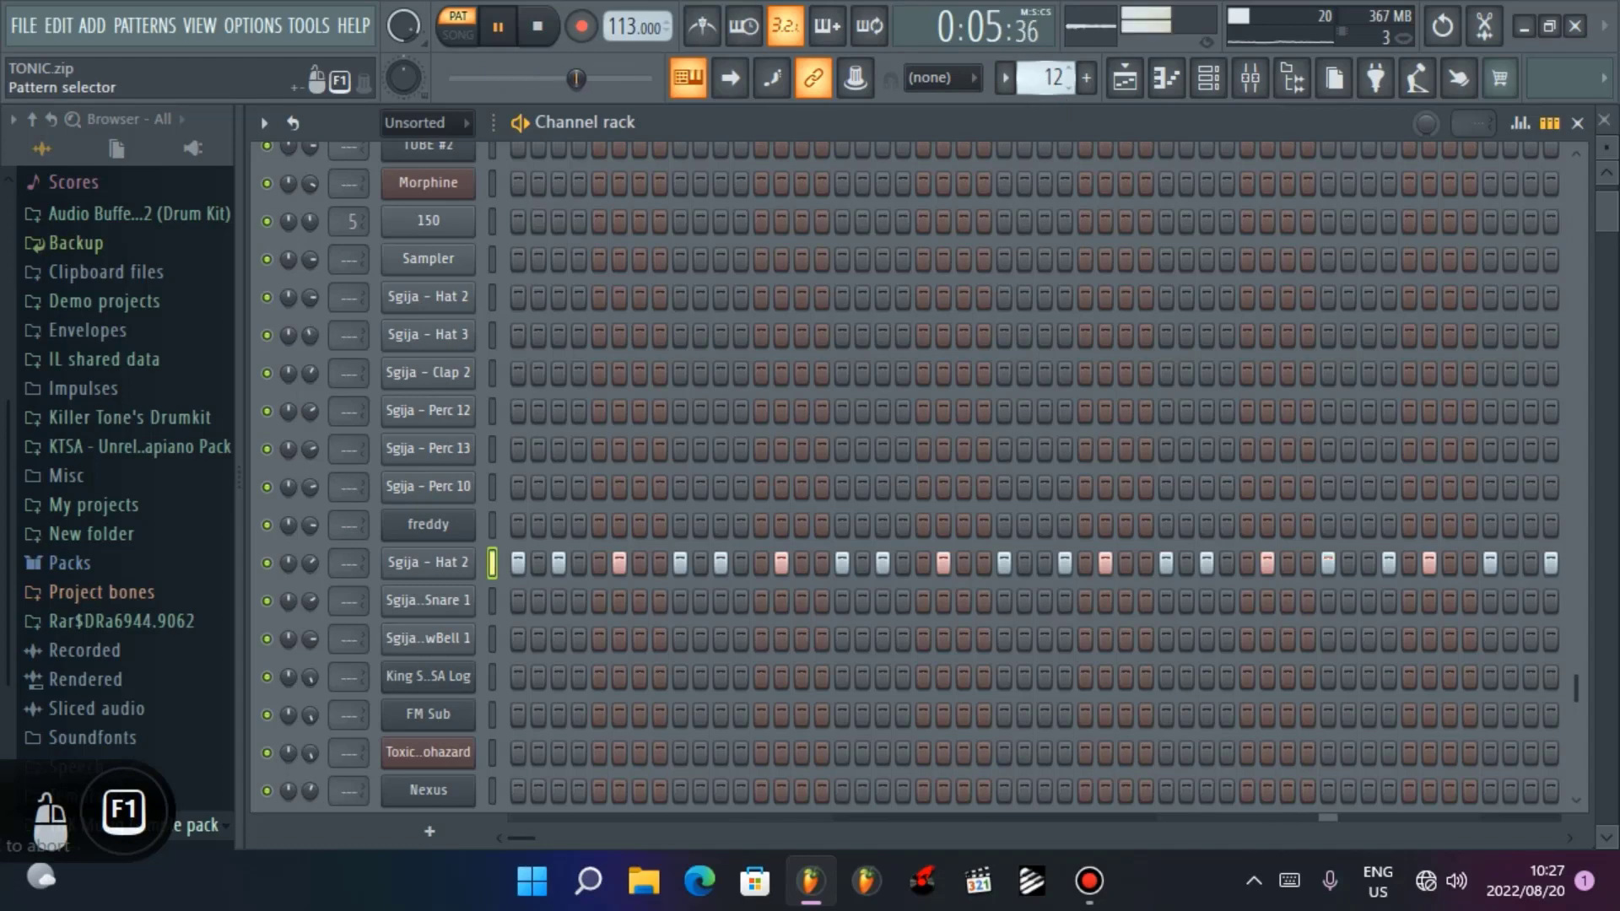
pyautogui.scroll(-1, 1047, 78)
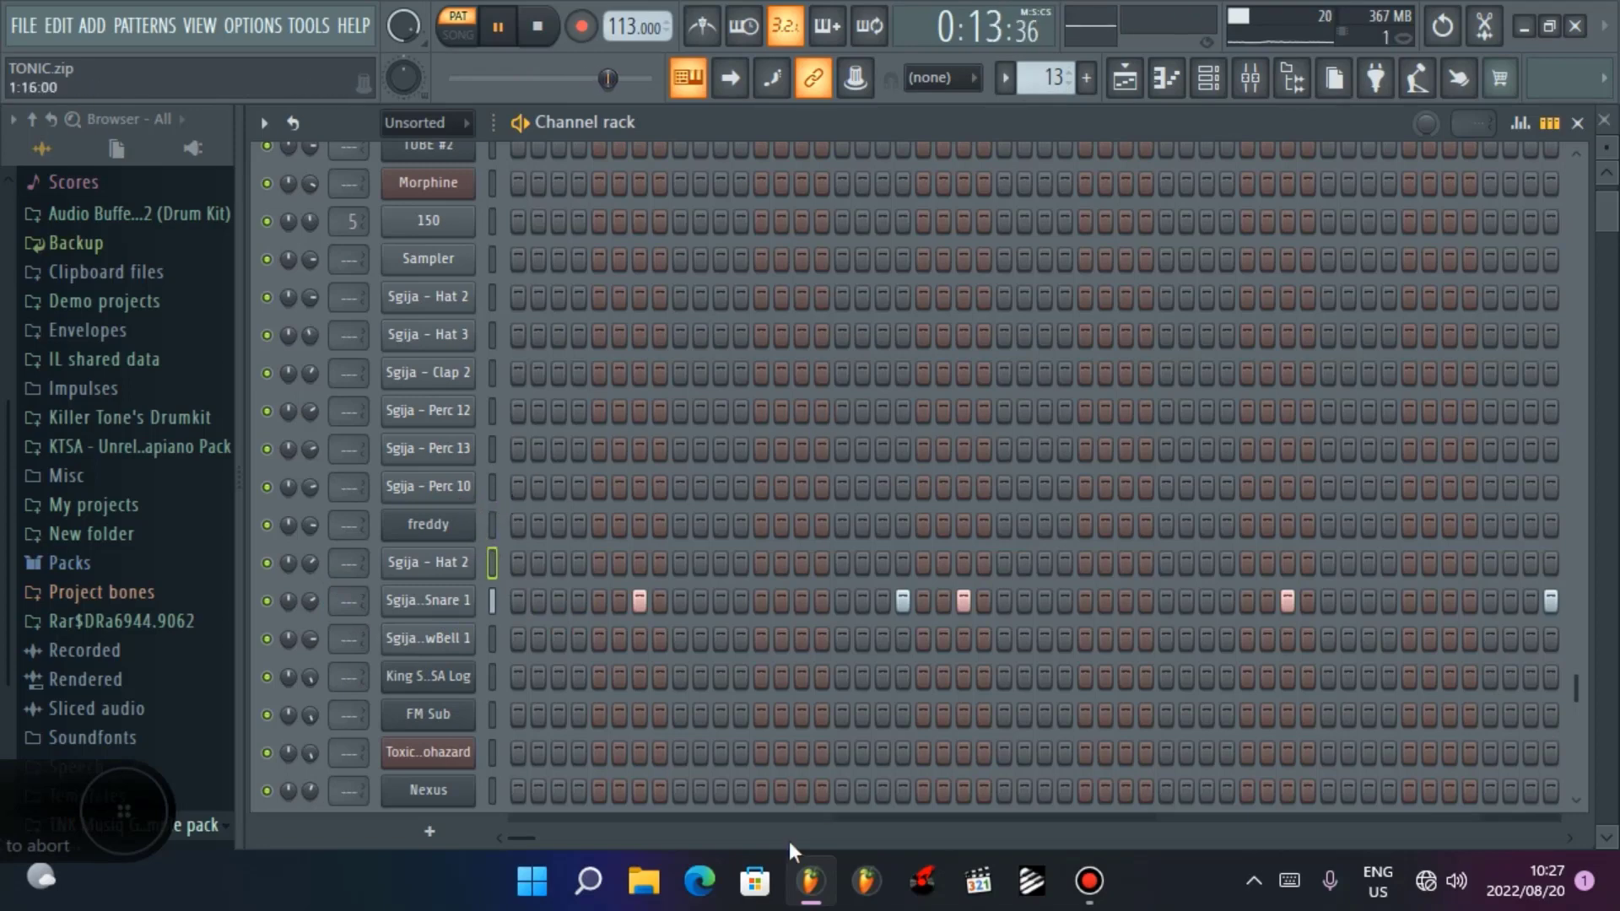
pyautogui.moveTo(584, 847); pyautogui.dragTo(505, 849)
pyautogui.scroll(1, 1041, 80)
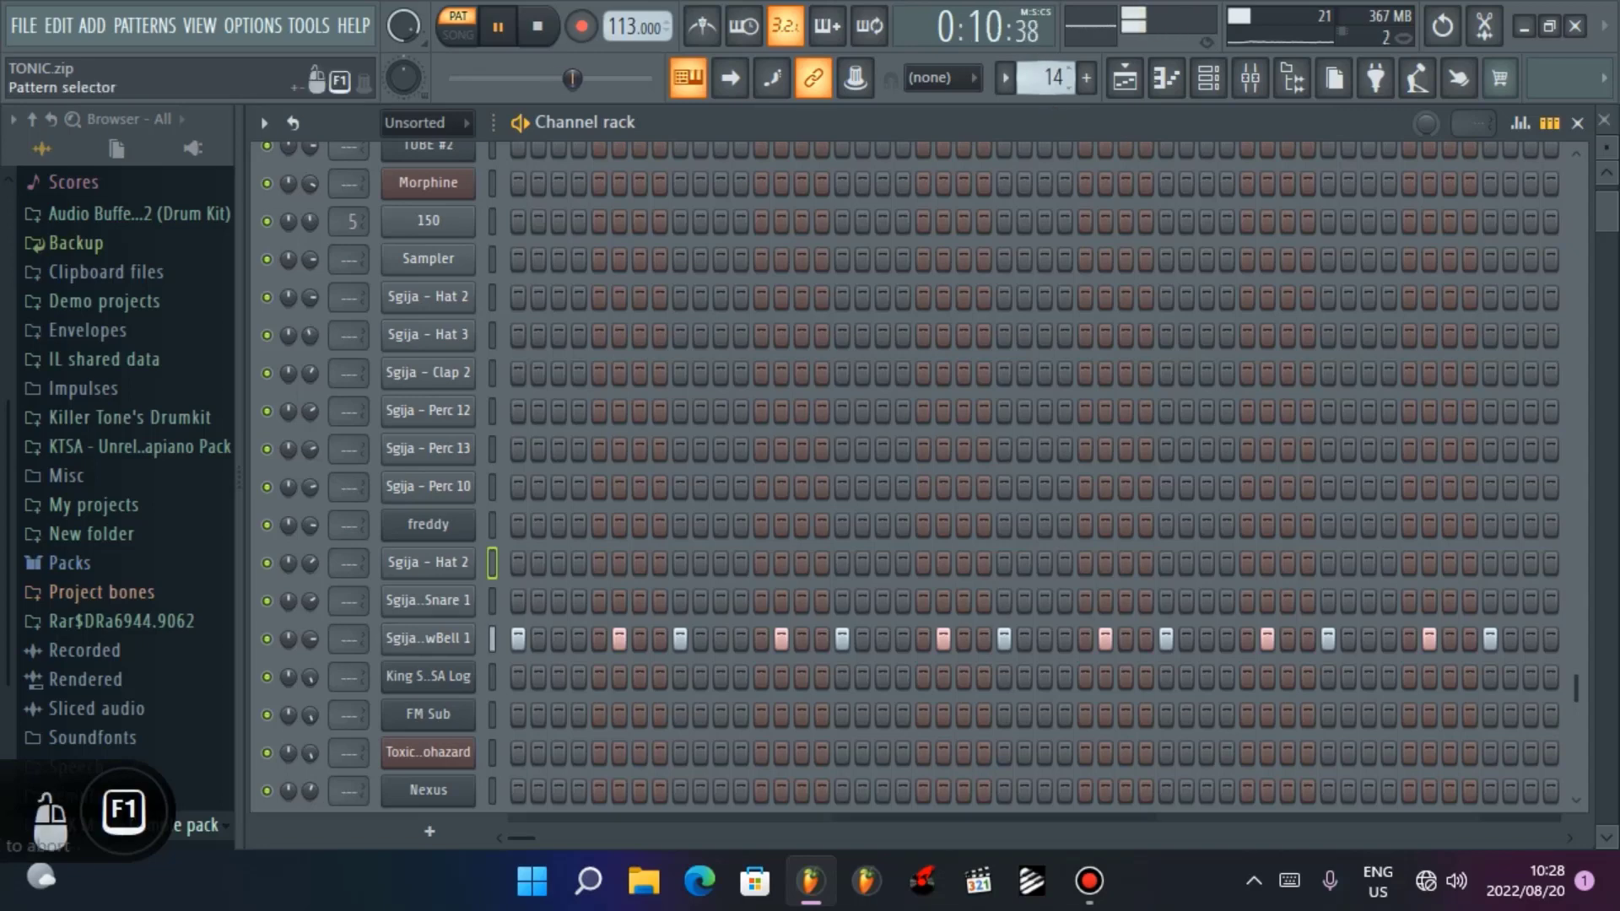
# Step: Switch to Pattern 15, play through the King Steba SA Log channel's notes in the piano roll, and return to the channel rack
pyautogui.scroll(1, 1046, 78)
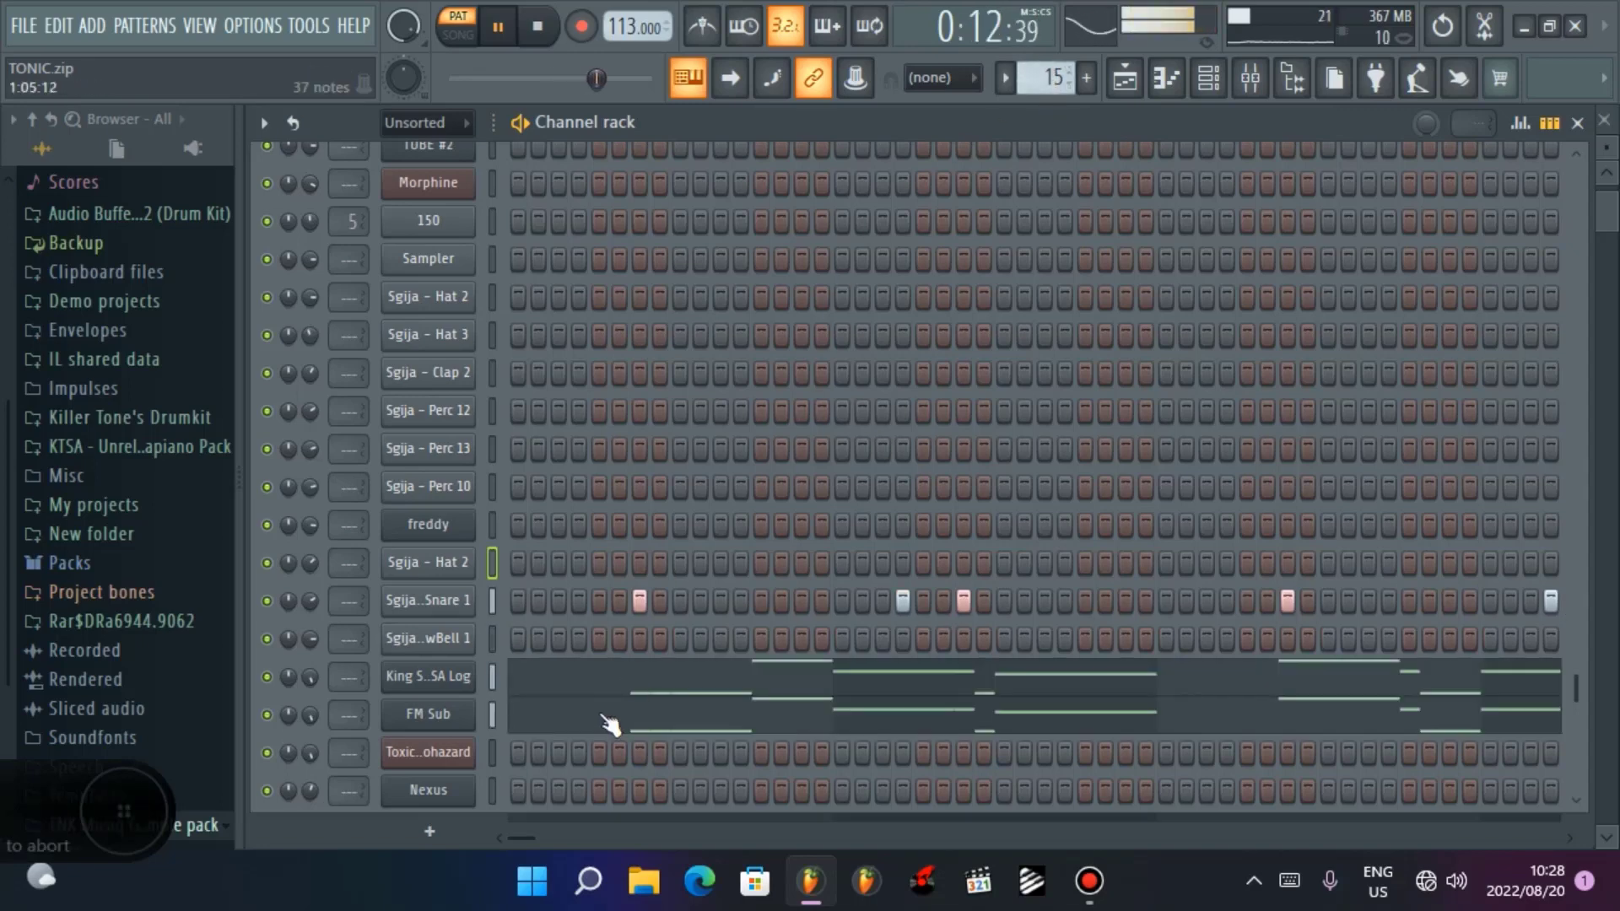
pyautogui.click(540, 677)
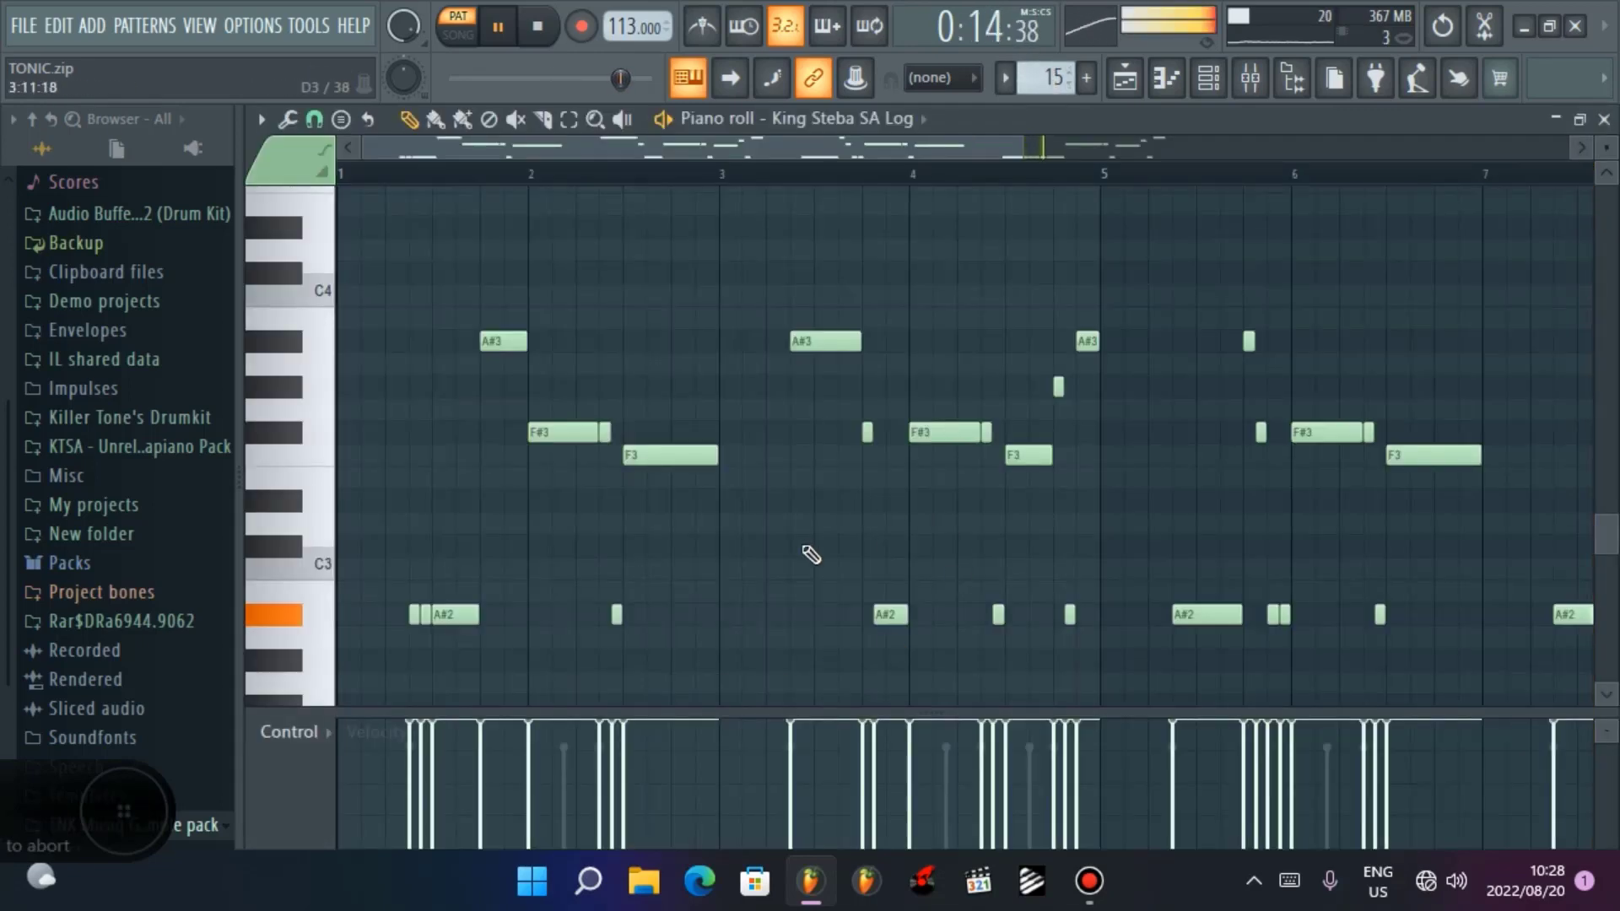
pyautogui.click(380, 171)
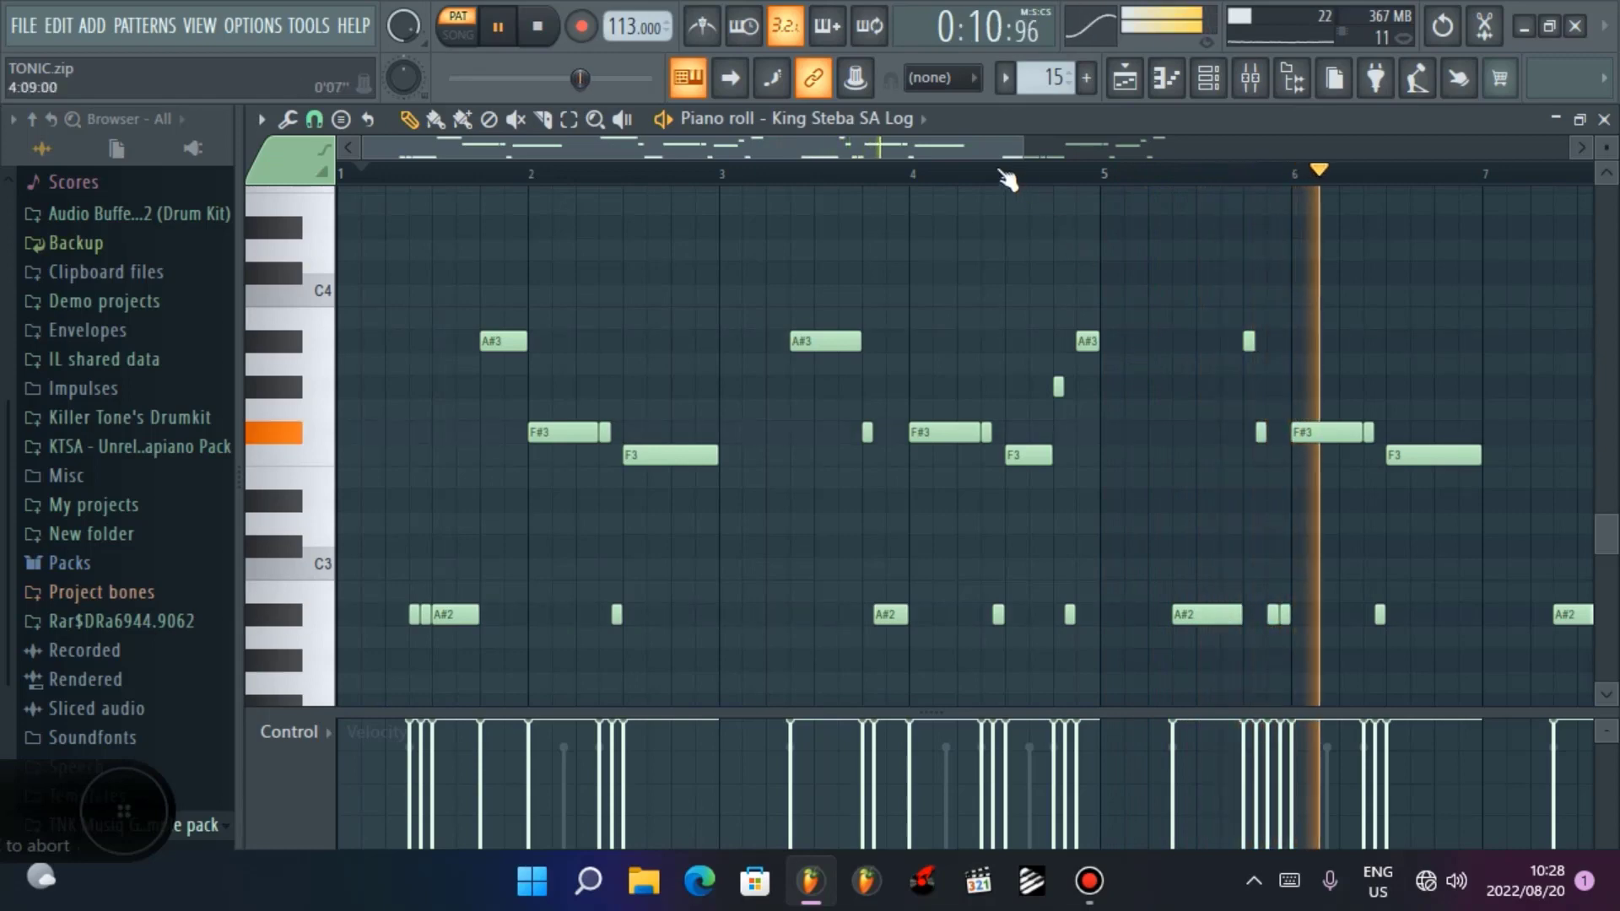
pyautogui.moveTo(996, 160); pyautogui.dragTo(1250, 179)
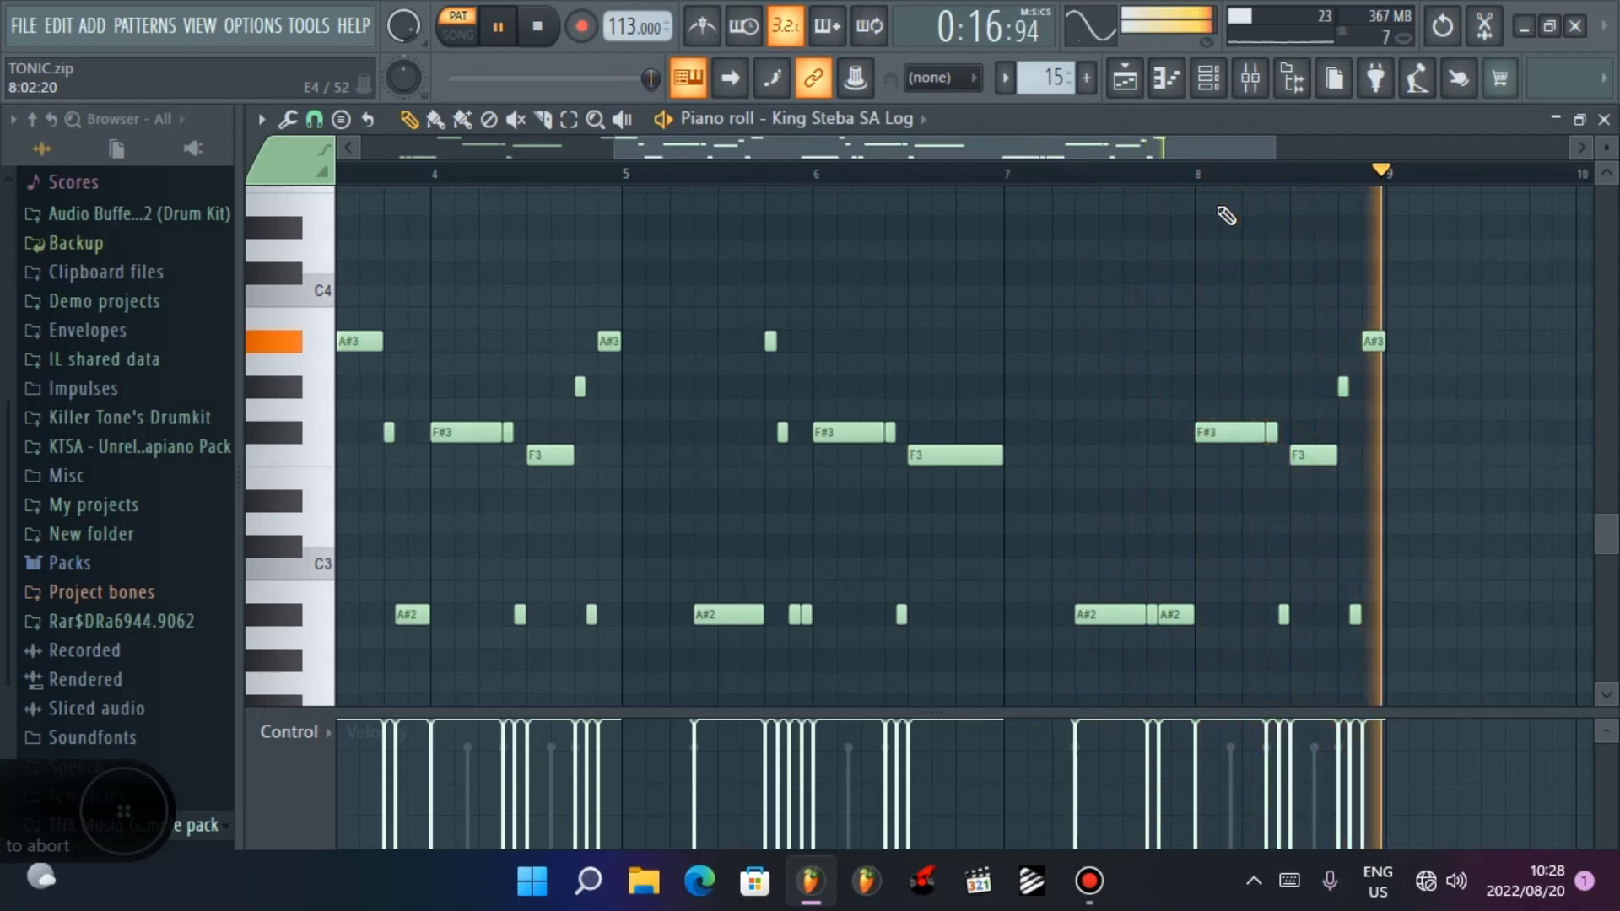
pyautogui.press('space')
pyautogui.press('space')
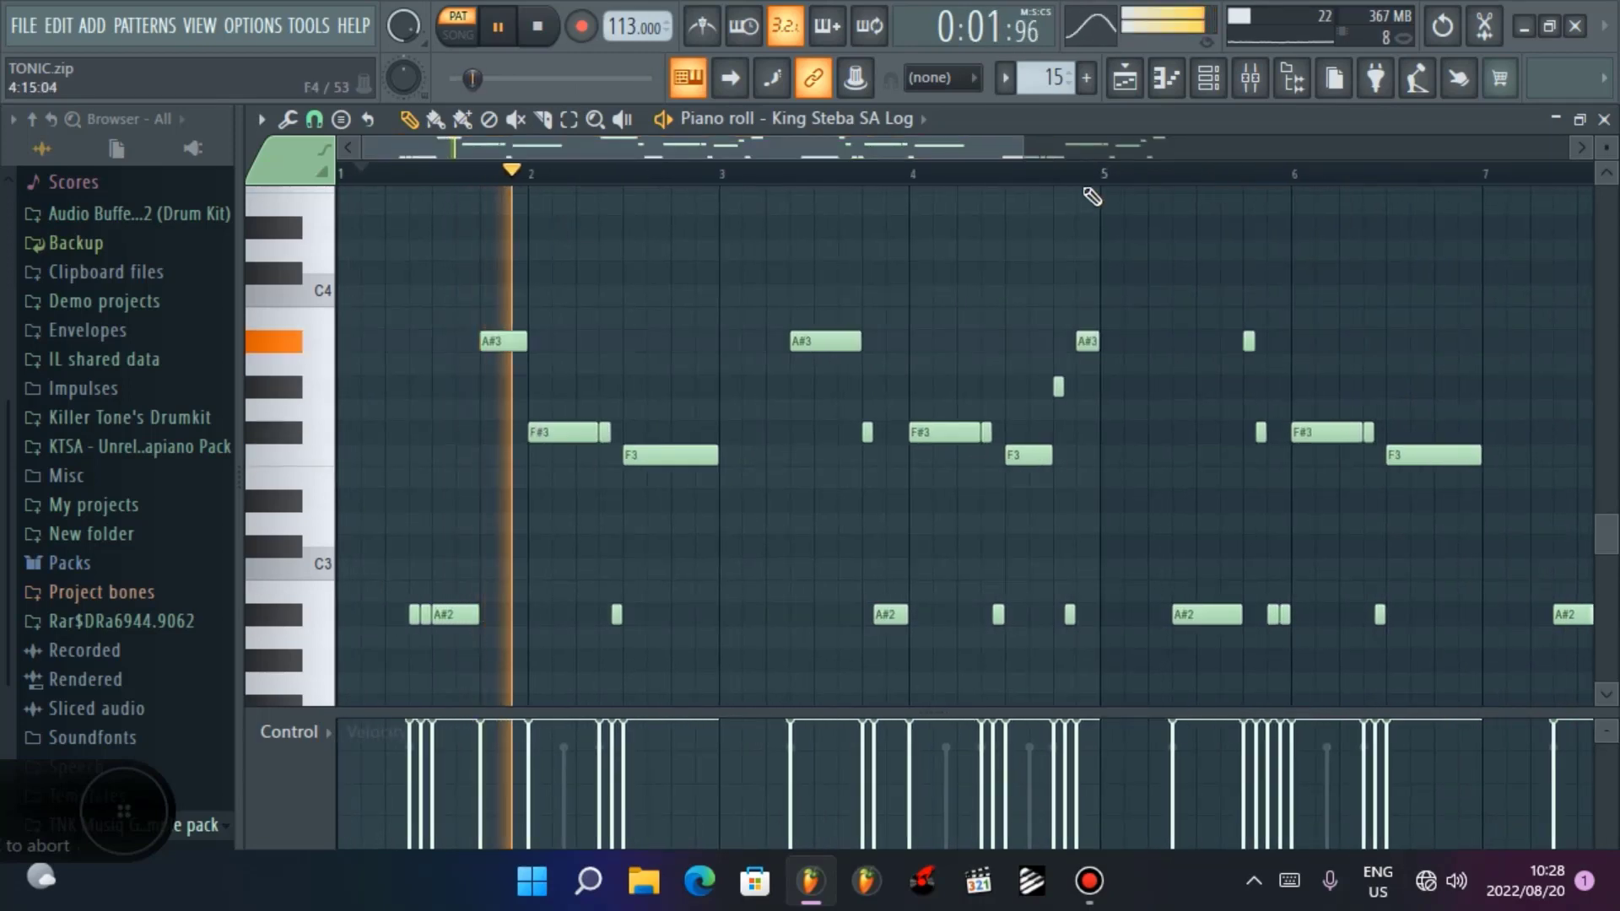
pyautogui.moveTo(1017, 159); pyautogui.dragTo(1510, 159)
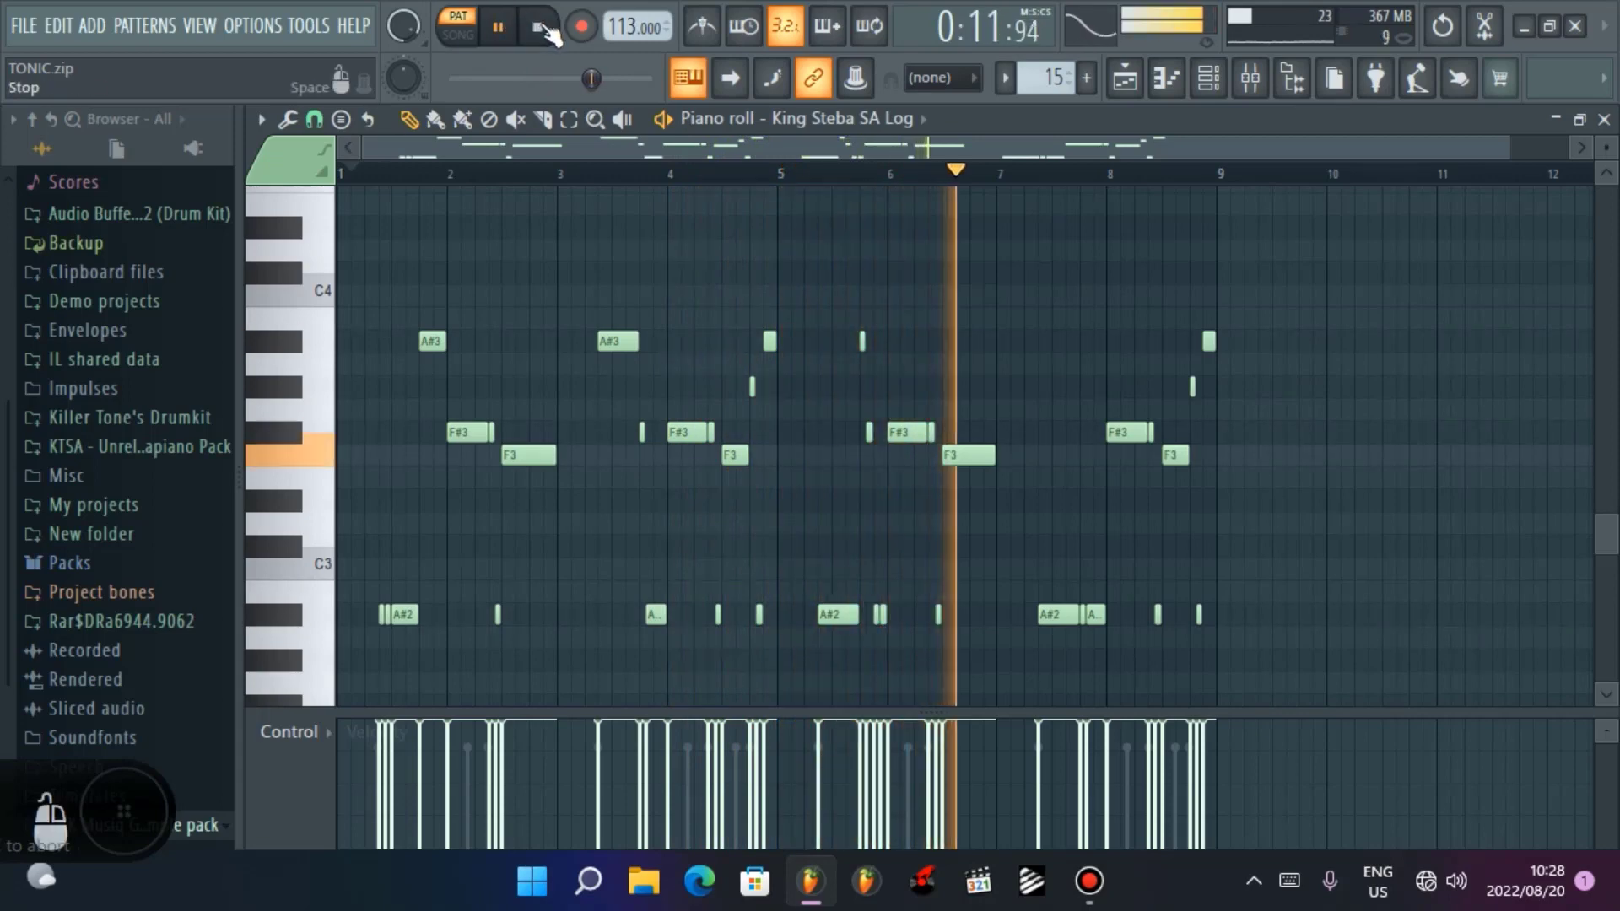
pyautogui.press('space')
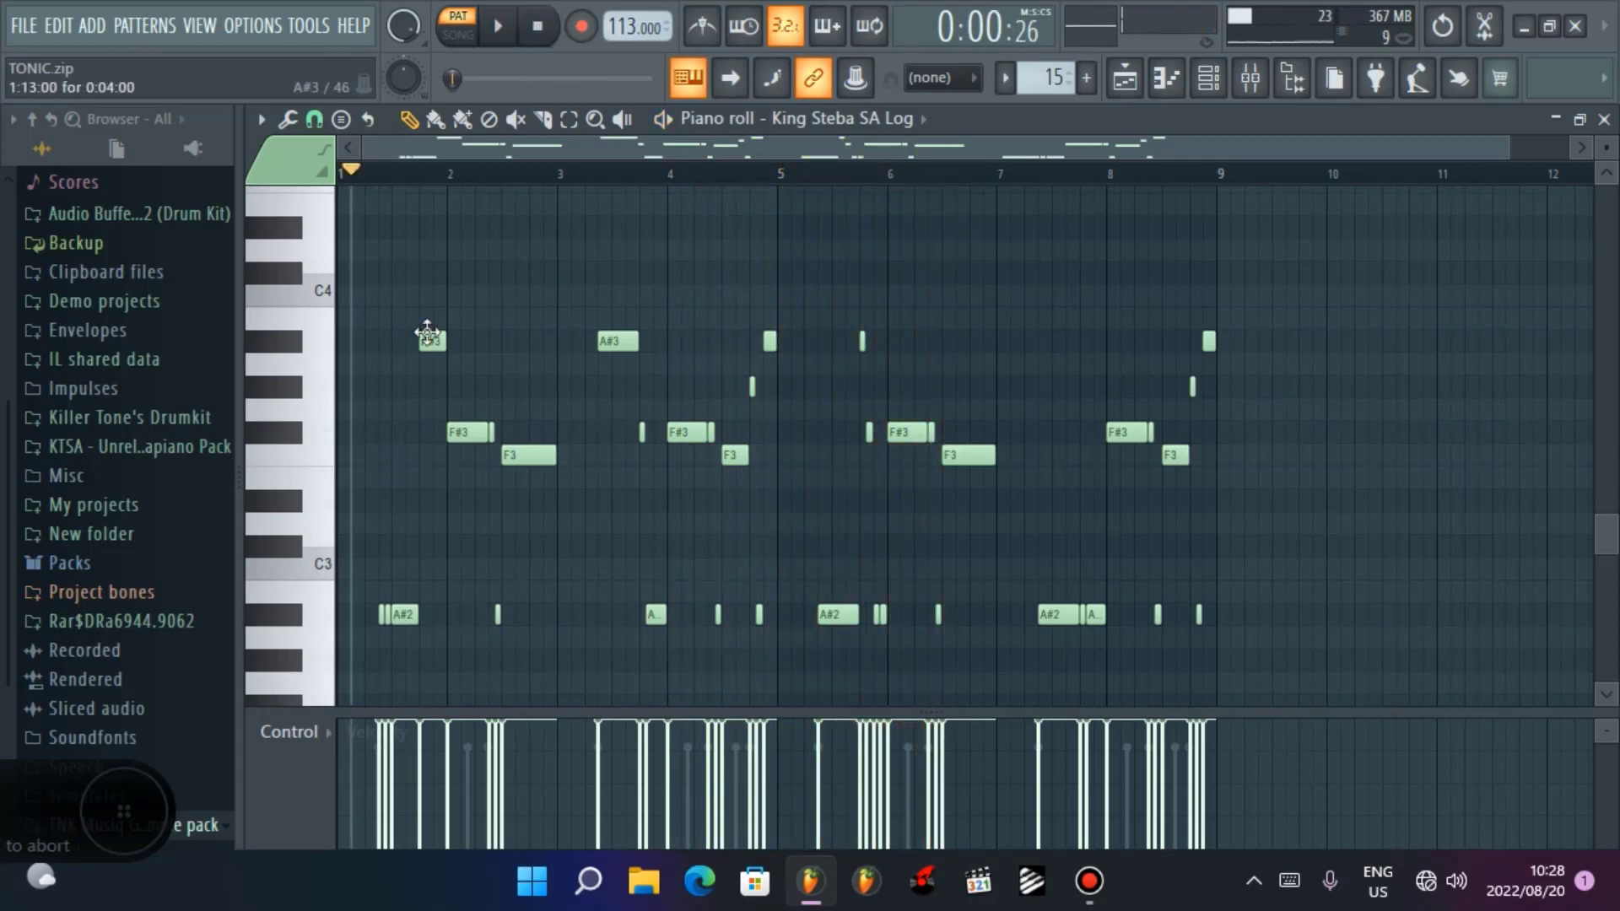
pyautogui.click(1602, 118)
# Step: View the FM Sub channel's Pattern 15 notes in the piano roll and look over the remaining channels in the rack
pyautogui.click(737, 724)
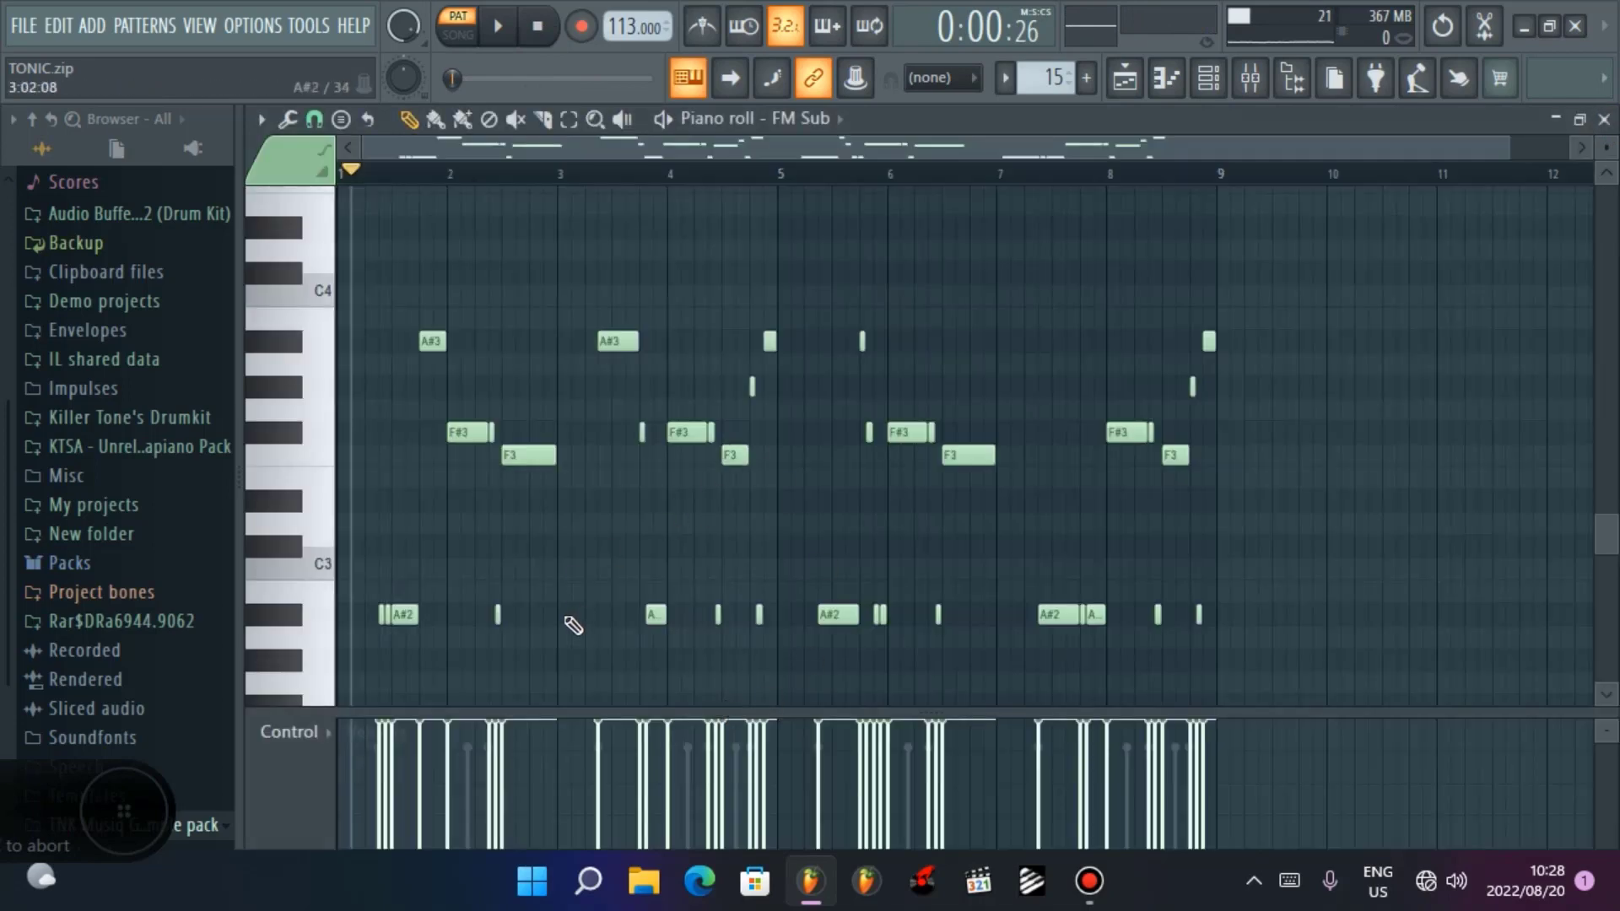
pyautogui.click(1602, 118)
pyautogui.scroll(-3, 1102, 569)
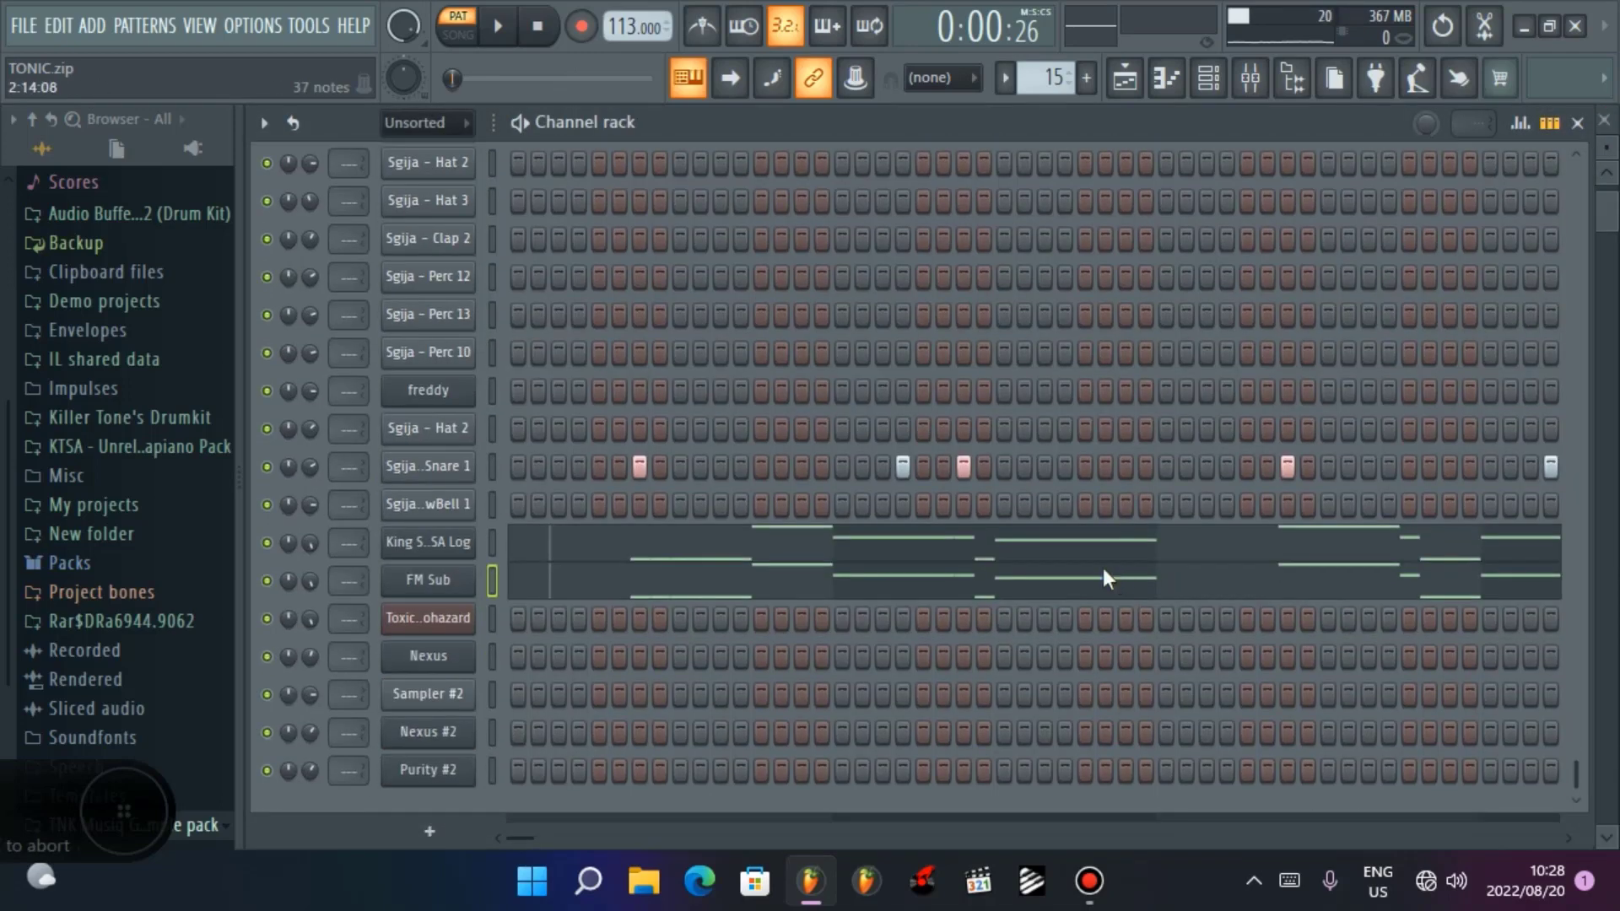
pyautogui.scroll(10, 1102, 569)
pyautogui.scroll(-10, 1102, 568)
# Step: Switch to Pattern 16 and view the Toxic Biohazard channel's settings and synth program
pyautogui.moveTo(1055, 79); pyautogui.dragTo(1055, 71)
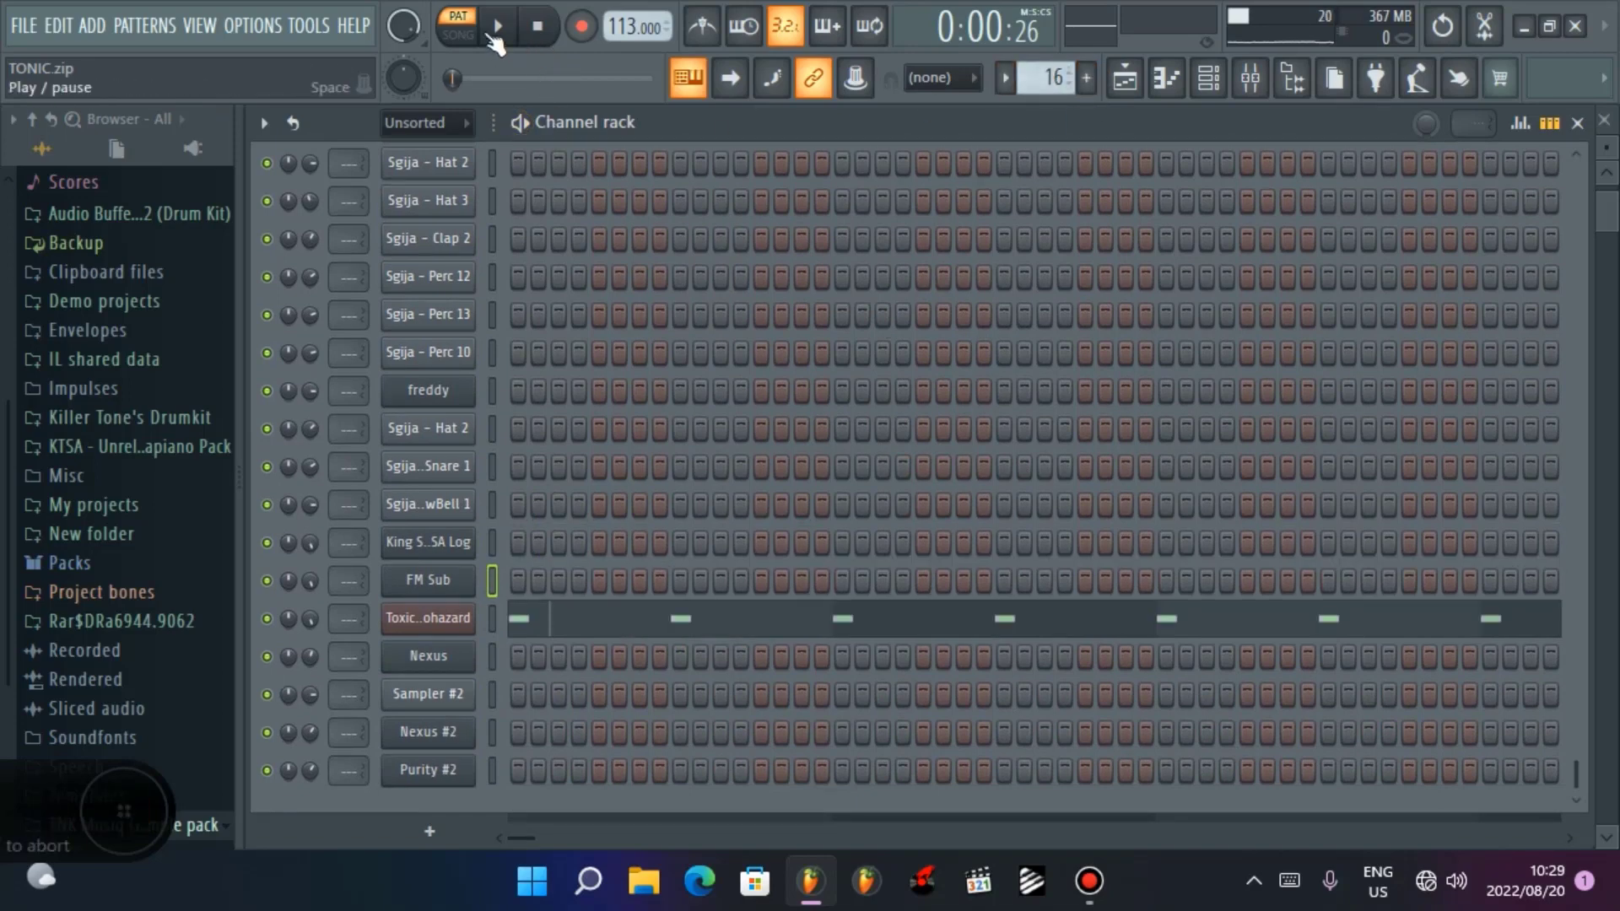
pyautogui.click(428, 617)
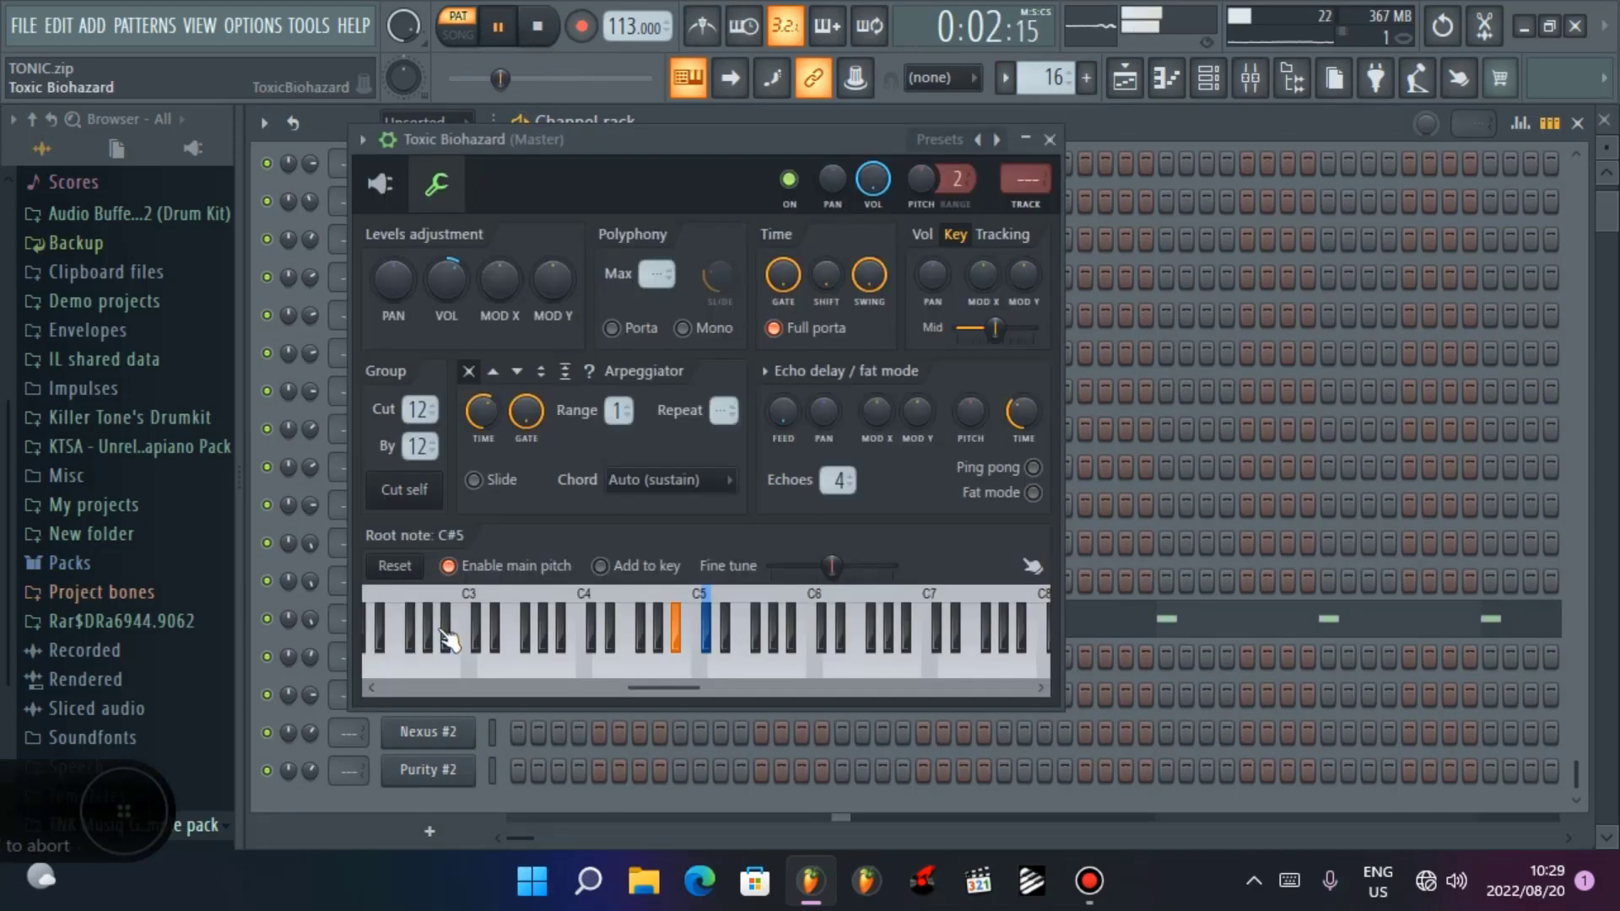
pyautogui.click(382, 185)
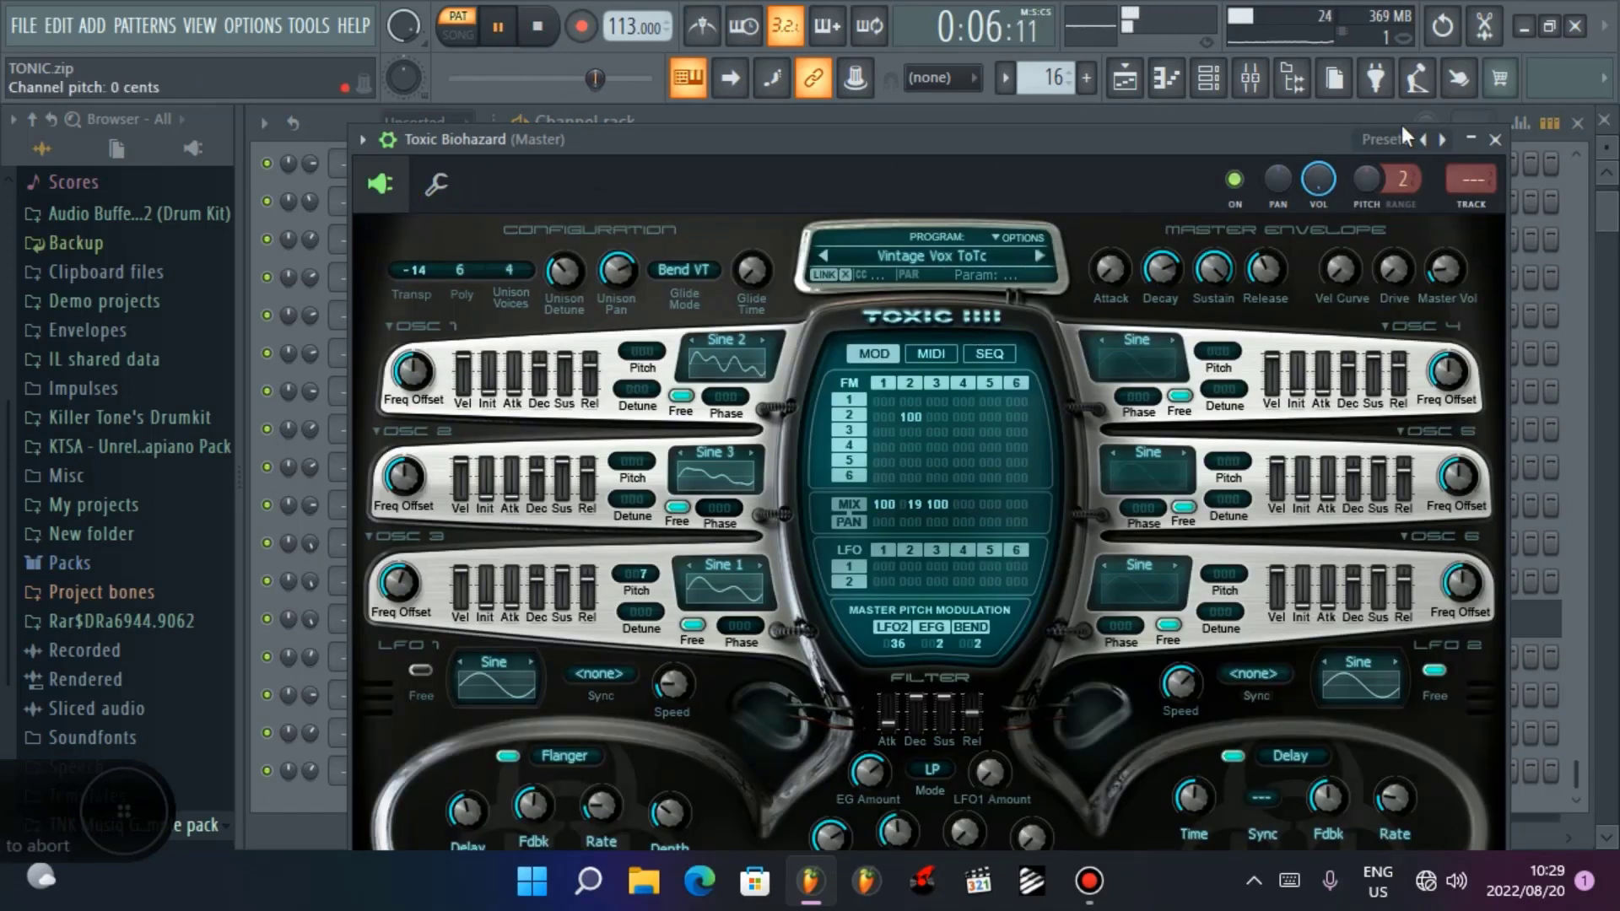
pyautogui.click(1496, 140)
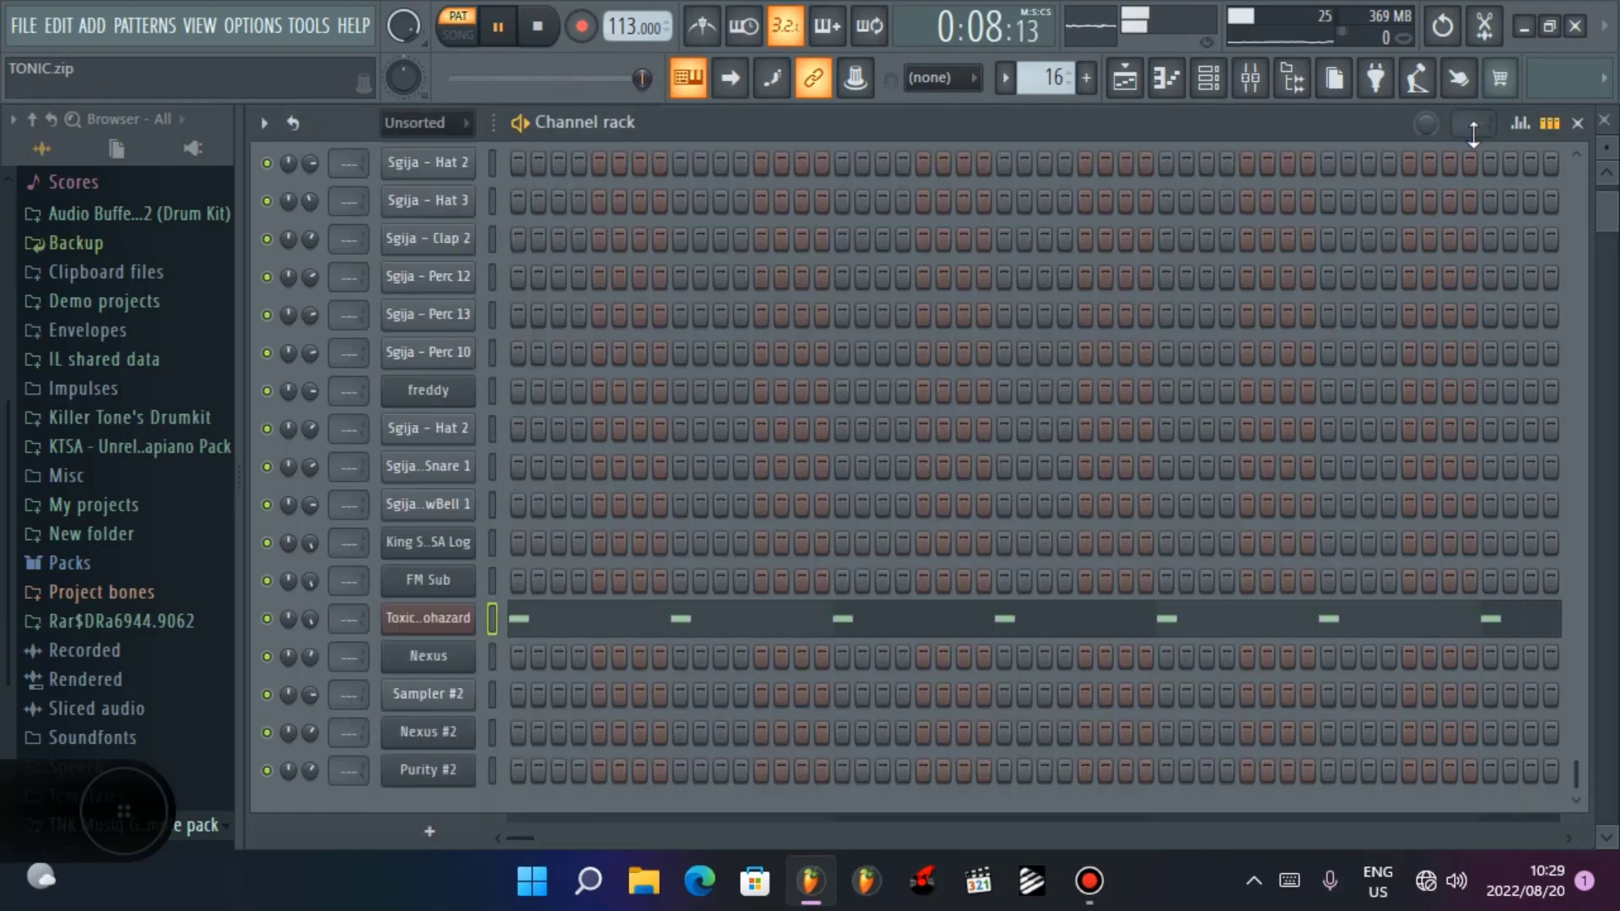
# Step: Examine the Toxic Biohazard channel's Pattern 16 notes in the piano roll, and glance at the playlist arrangement
pyautogui.click(972, 615)
pyautogui.scroll(7, 1010, 510)
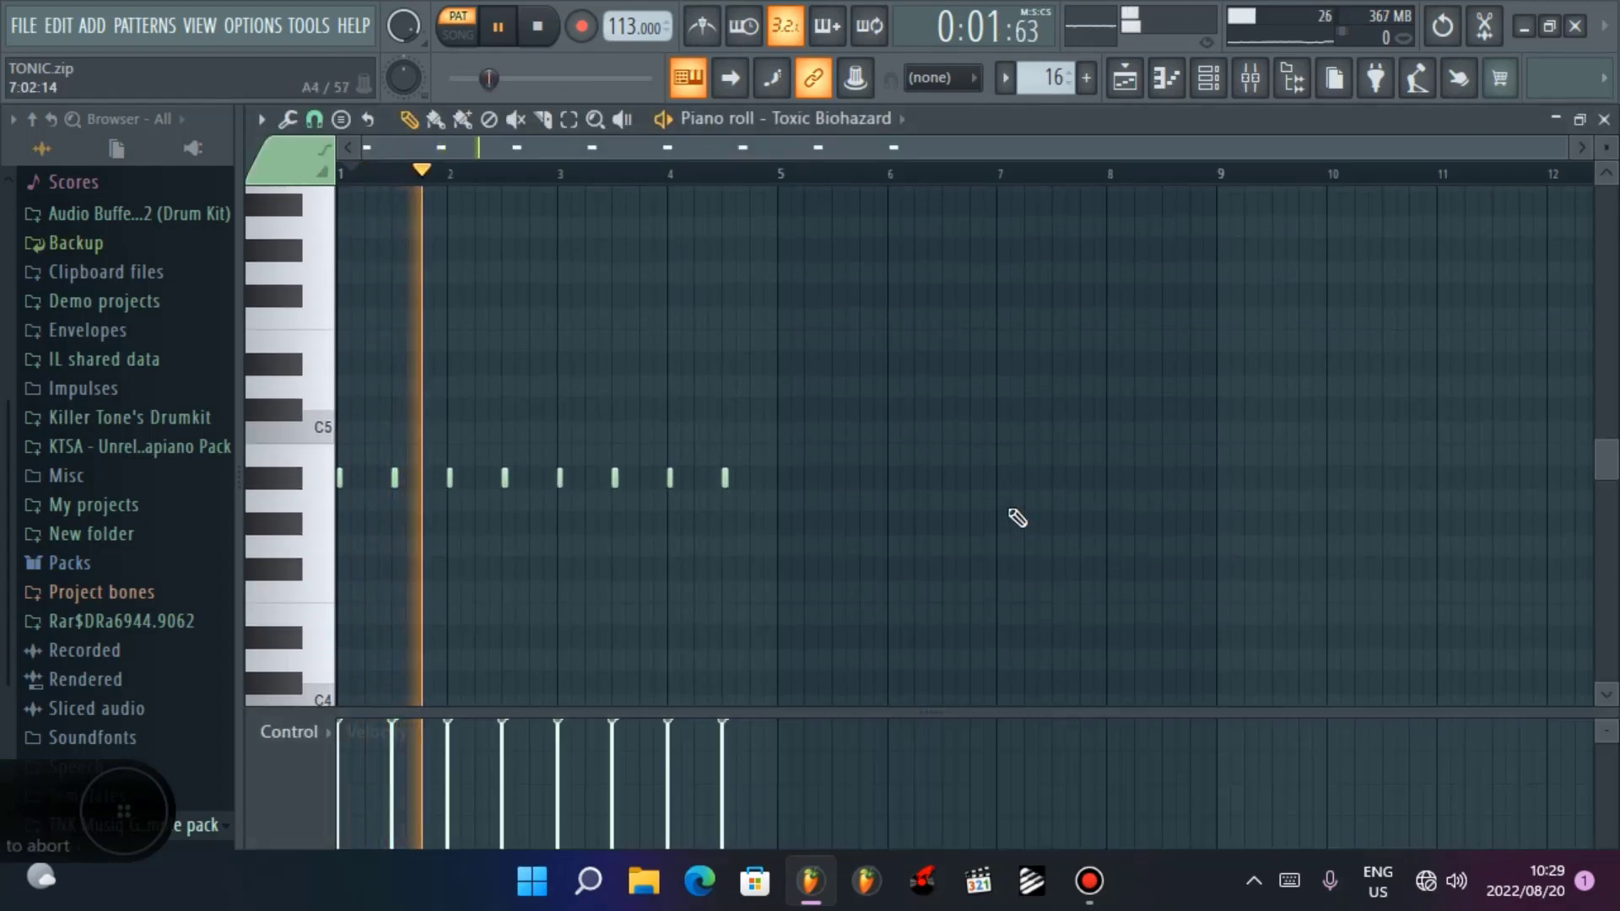
pyautogui.scroll(-2, 1010, 510)
pyautogui.moveTo(1566, 149); pyautogui.dragTo(1444, 143)
pyautogui.click(1606, 121)
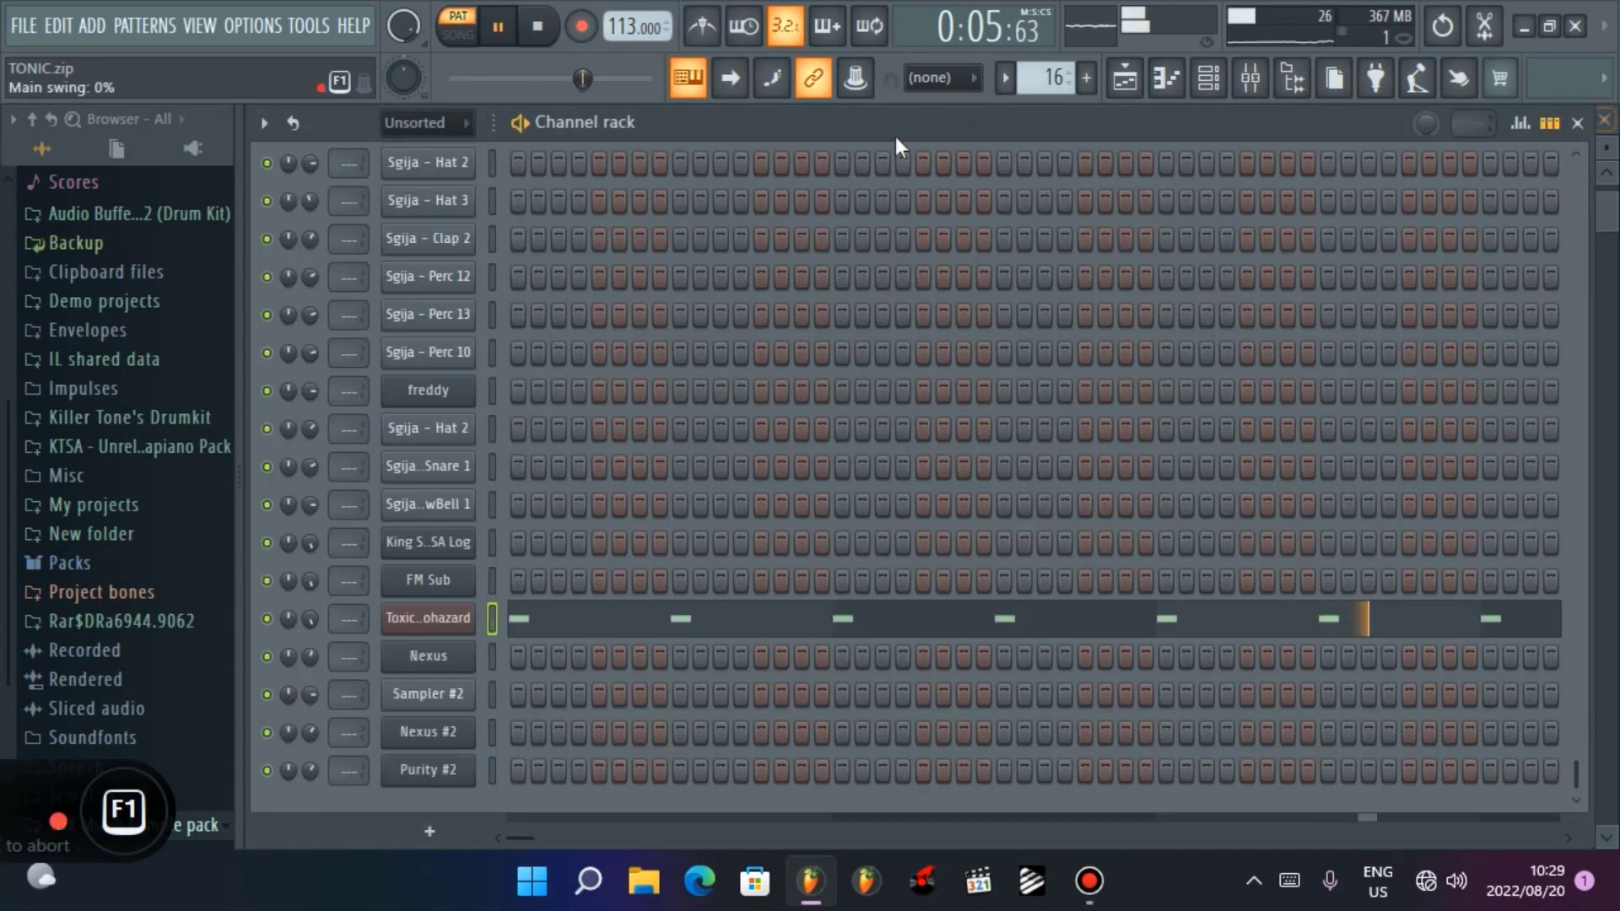
pyautogui.click(1138, 84)
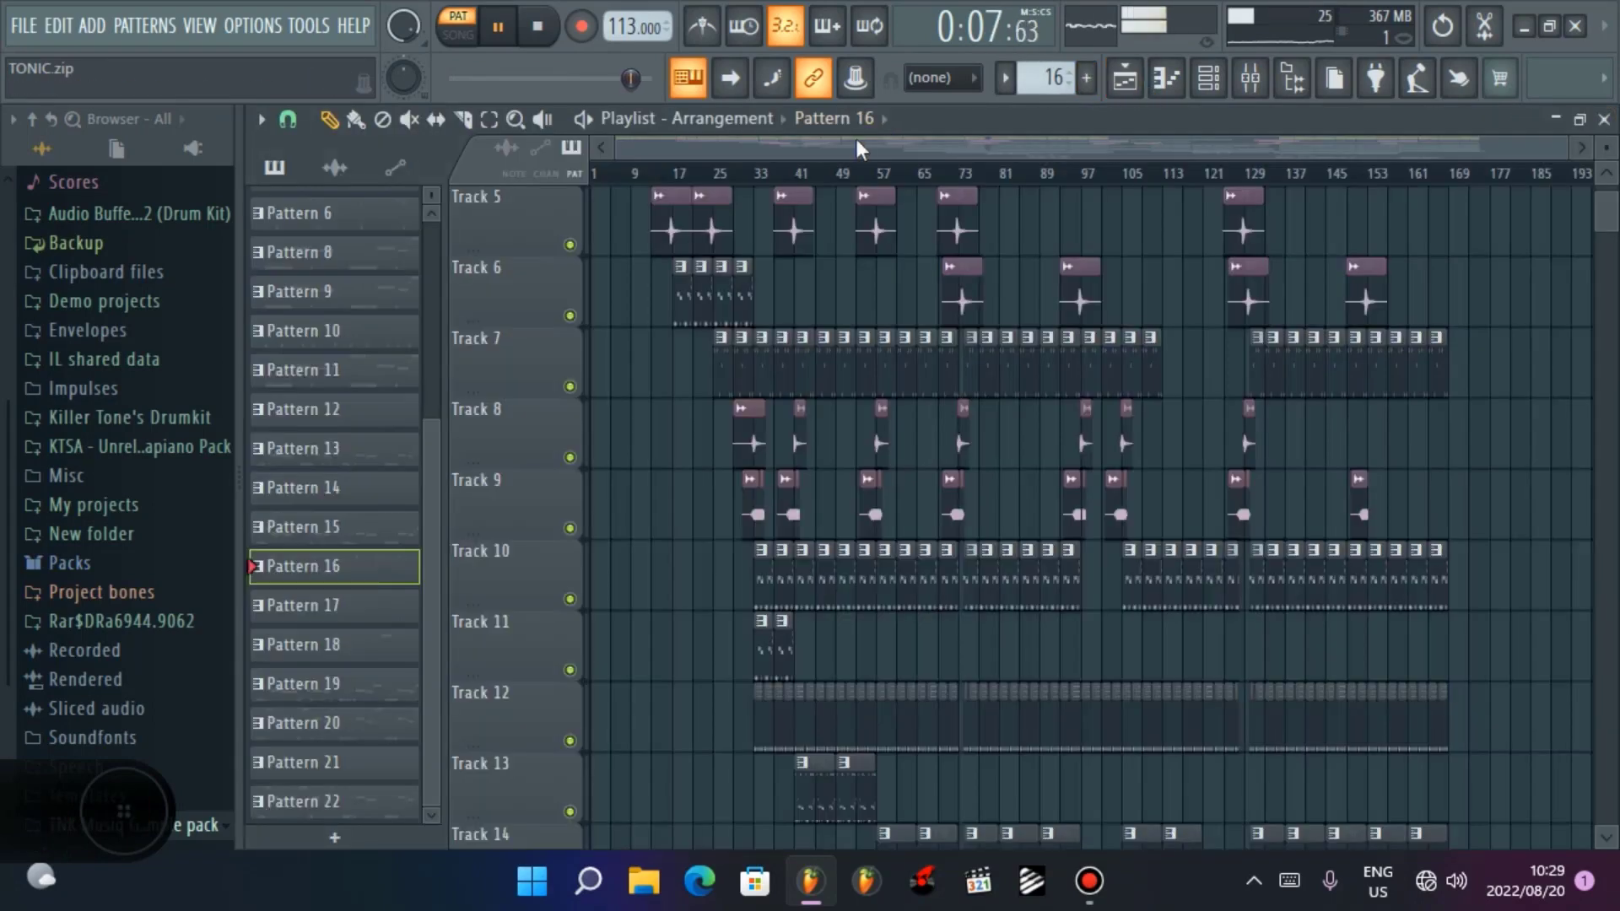
pyautogui.click(1167, 77)
# Step: Switch to Pattern 17 and view the Nexus channel's notes and its plugin preset
pyautogui.scroll(1, 1026, 87)
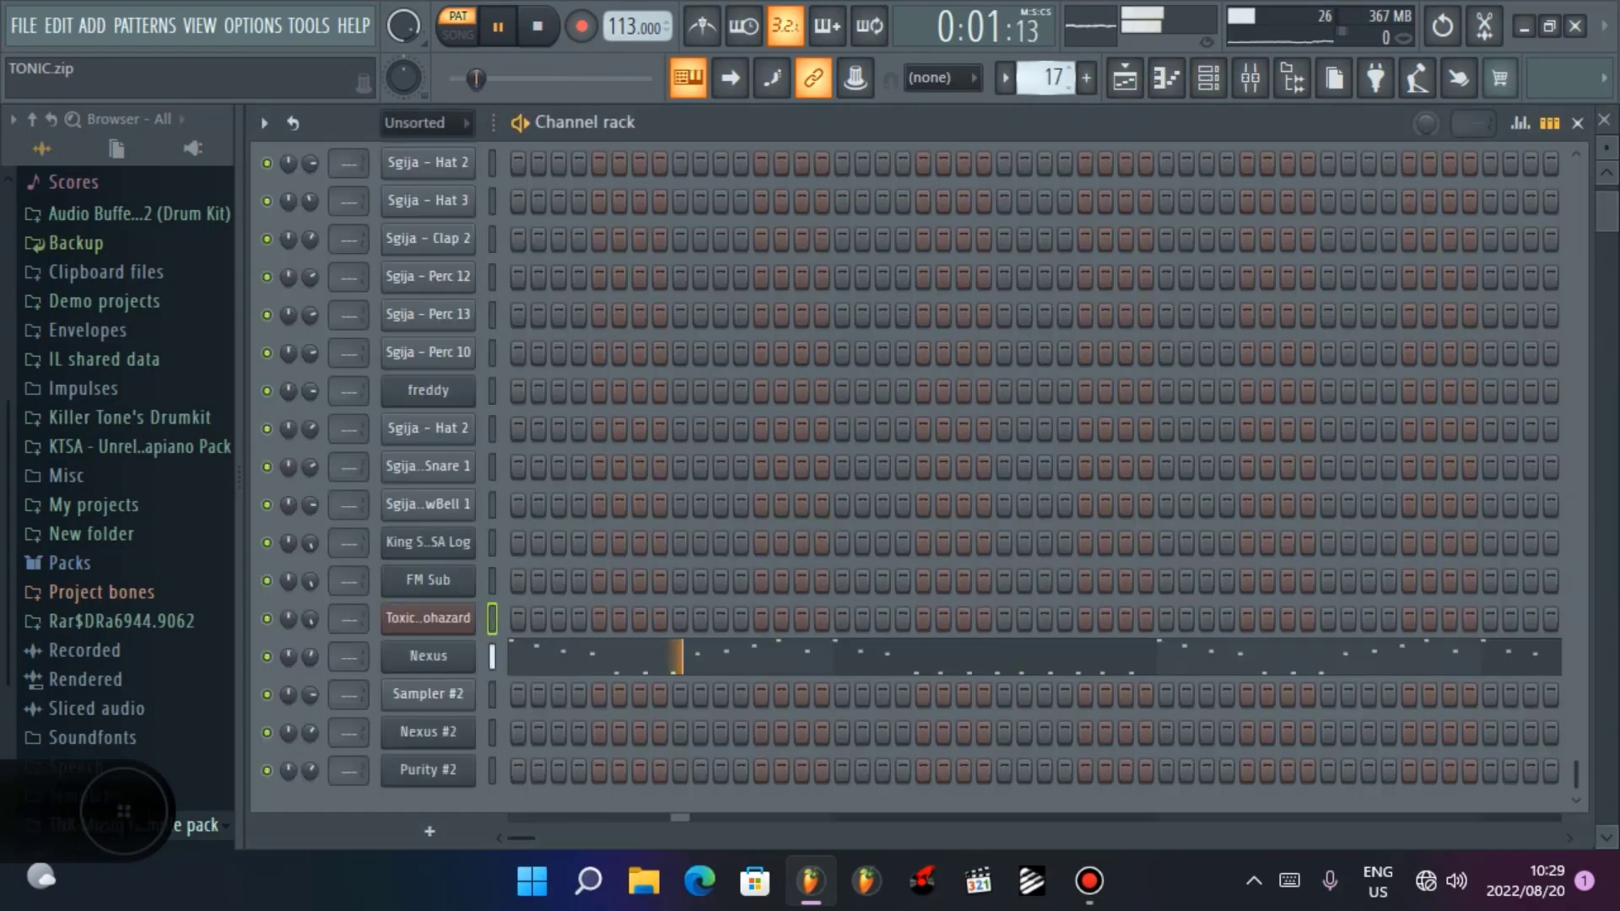
pyautogui.click(553, 661)
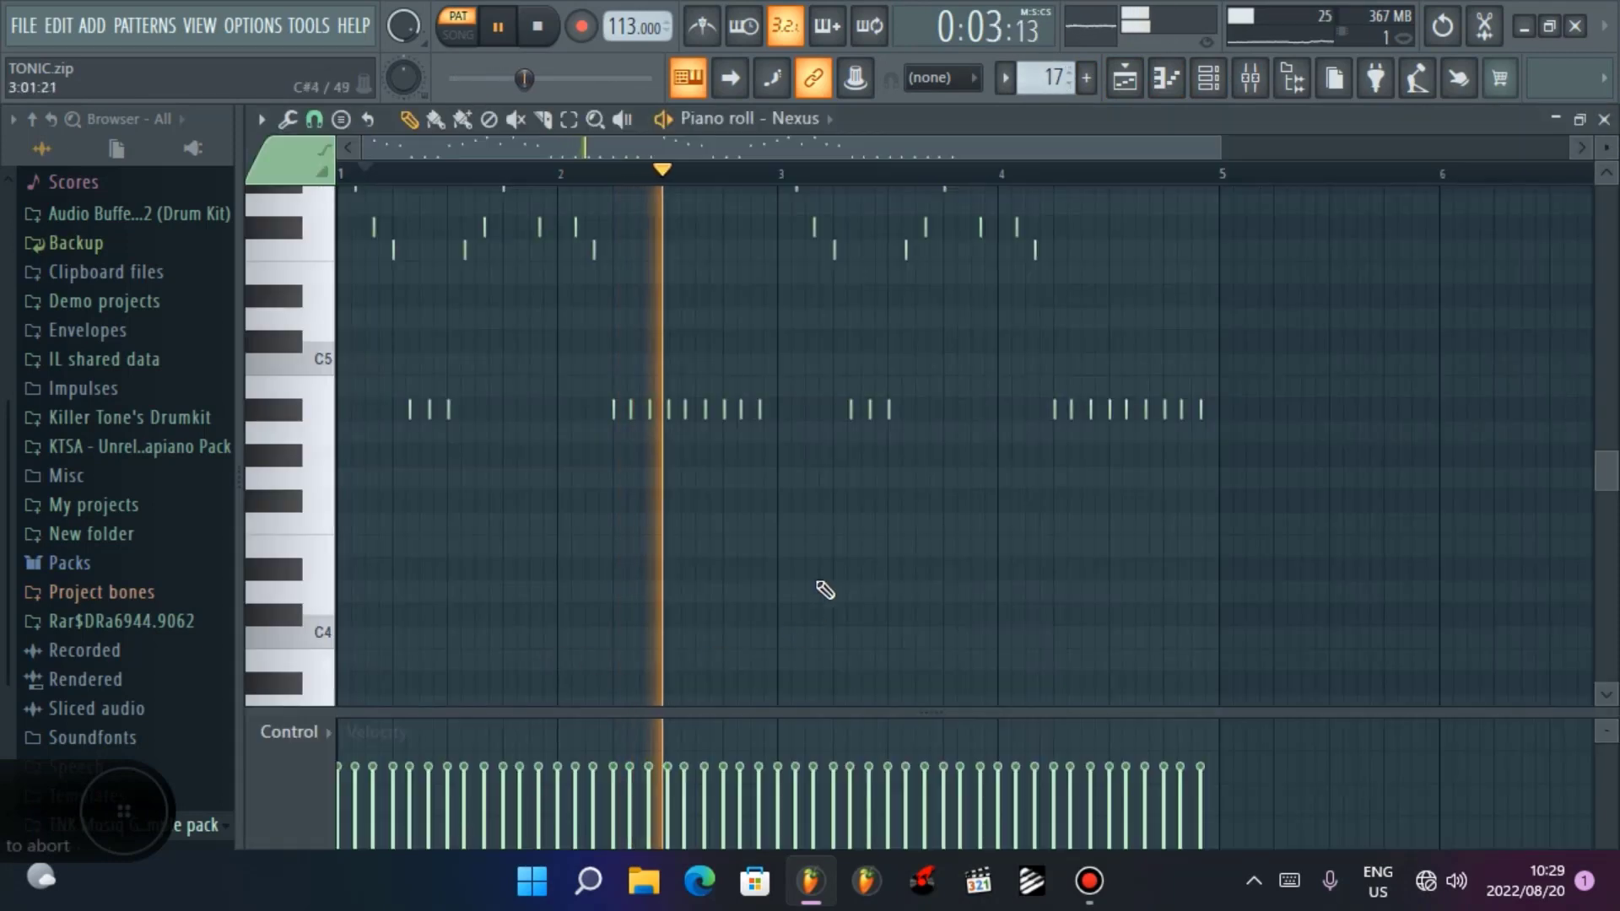
pyautogui.click(1606, 120)
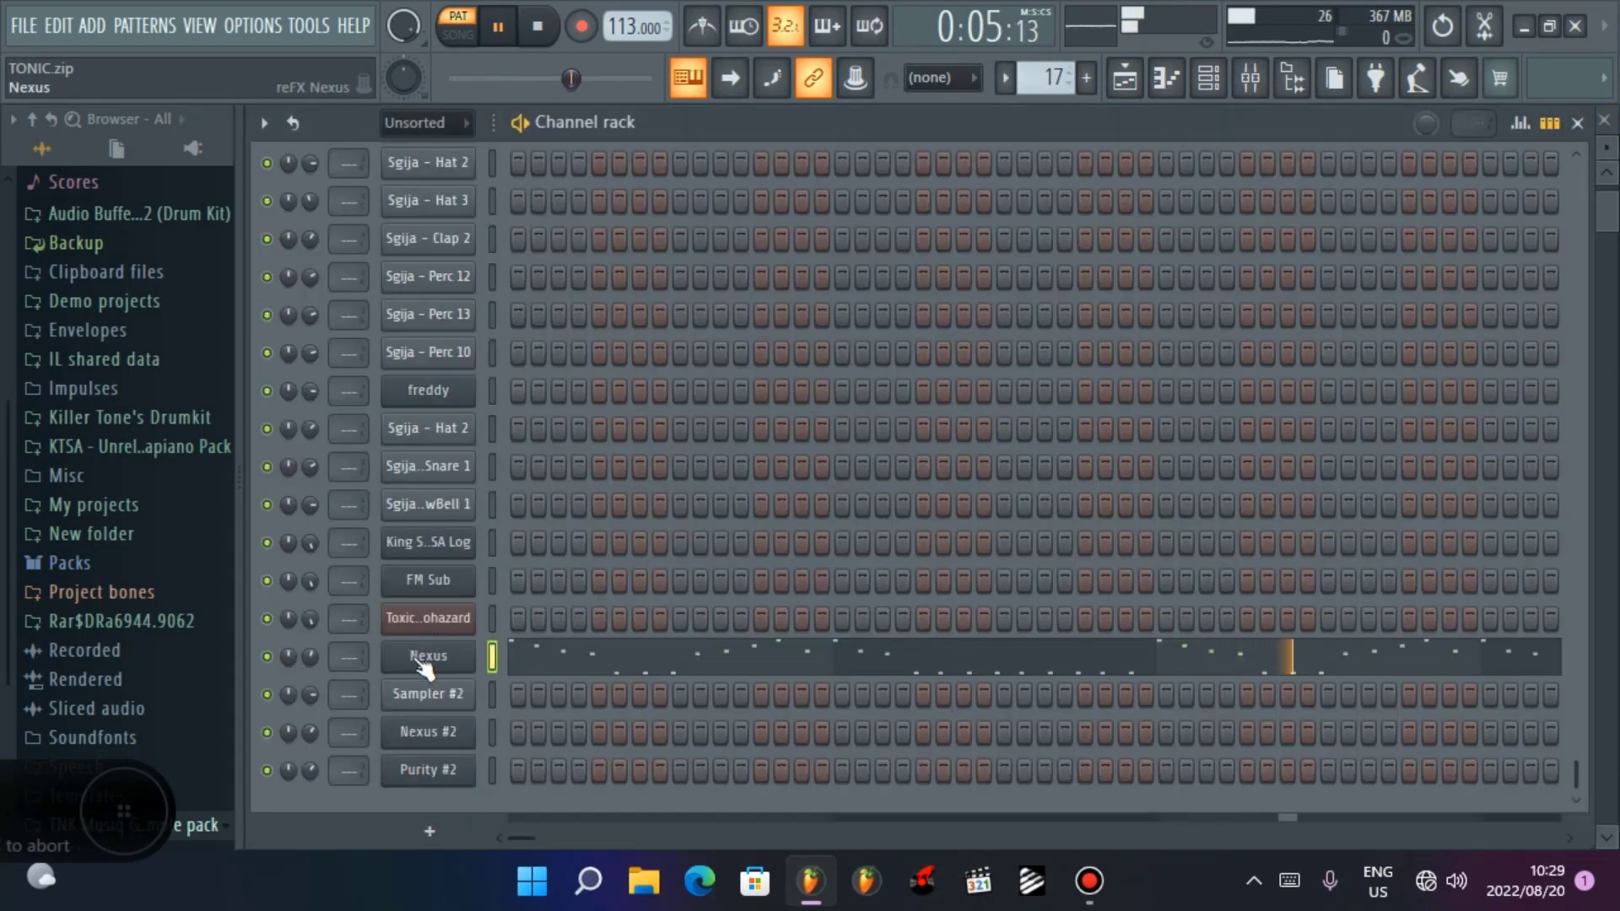
pyautogui.click(429, 656)
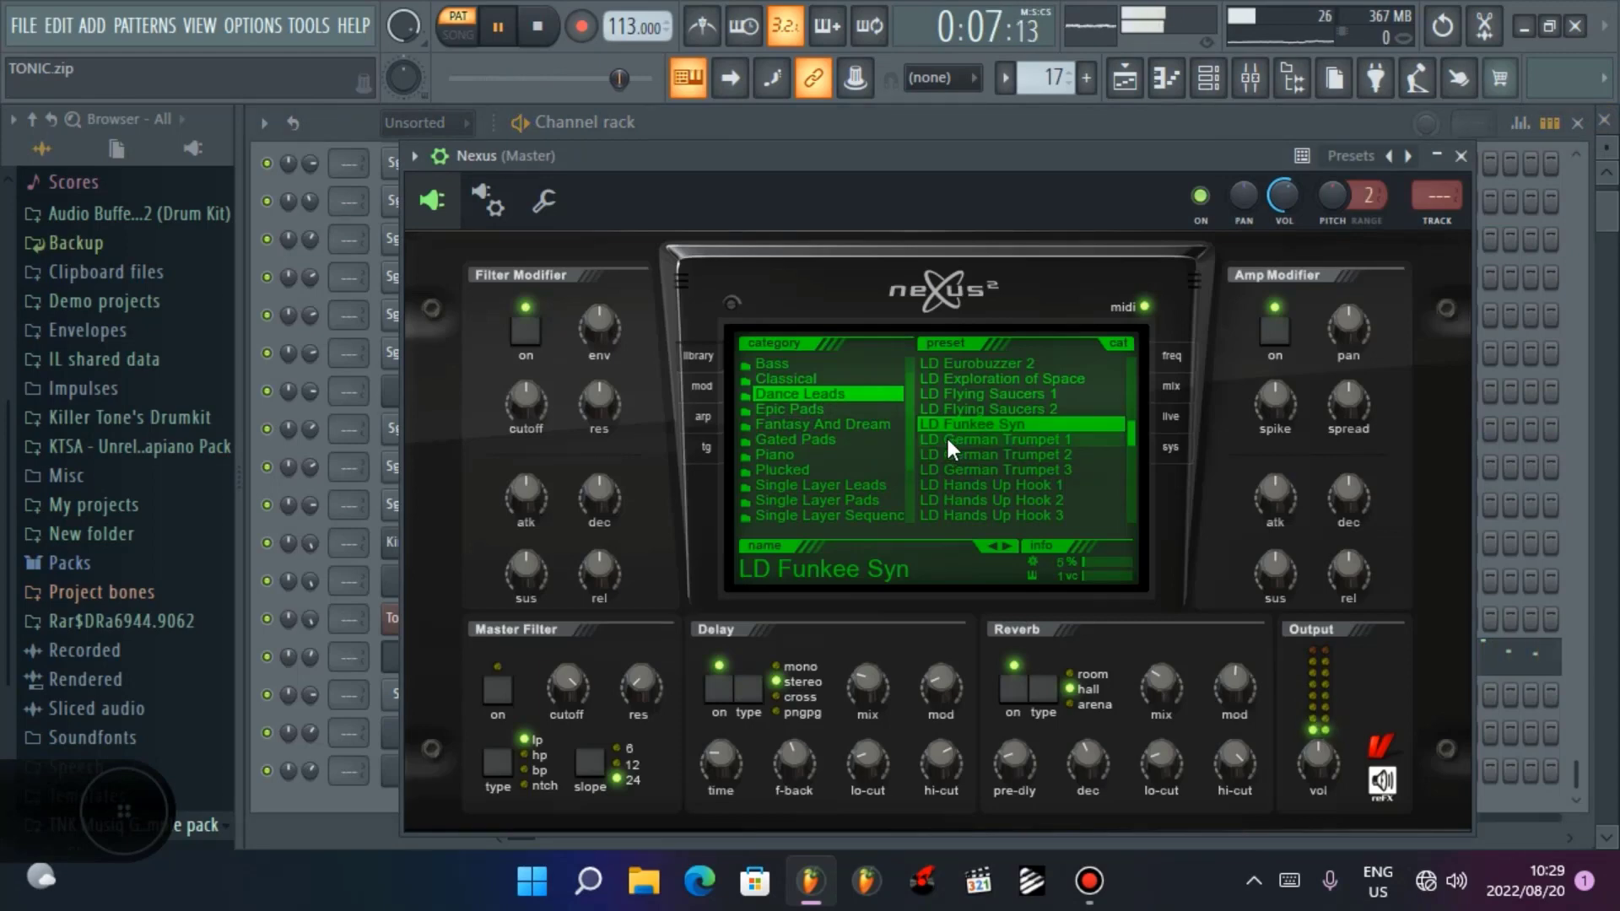
pyautogui.click(1461, 155)
# Step: Play through the Nexus channel's Pattern 17 notes in the piano roll, and return to the channel rack with playback stopped
pyautogui.click(852, 662)
pyautogui.scroll(5, 839, 433)
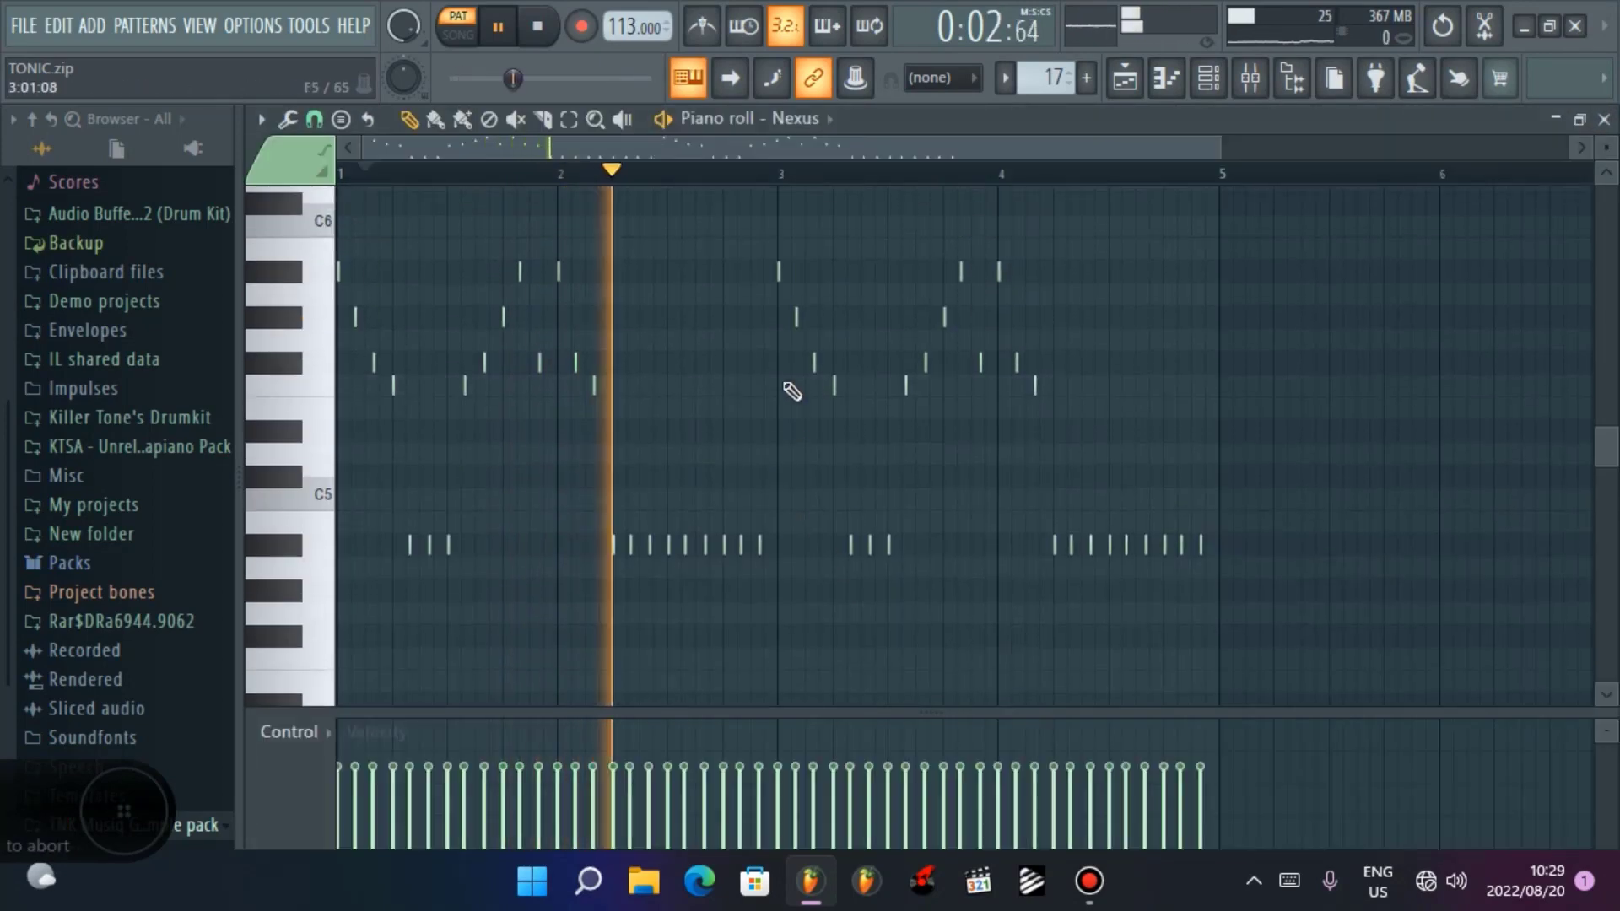
pyautogui.click(539, 29)
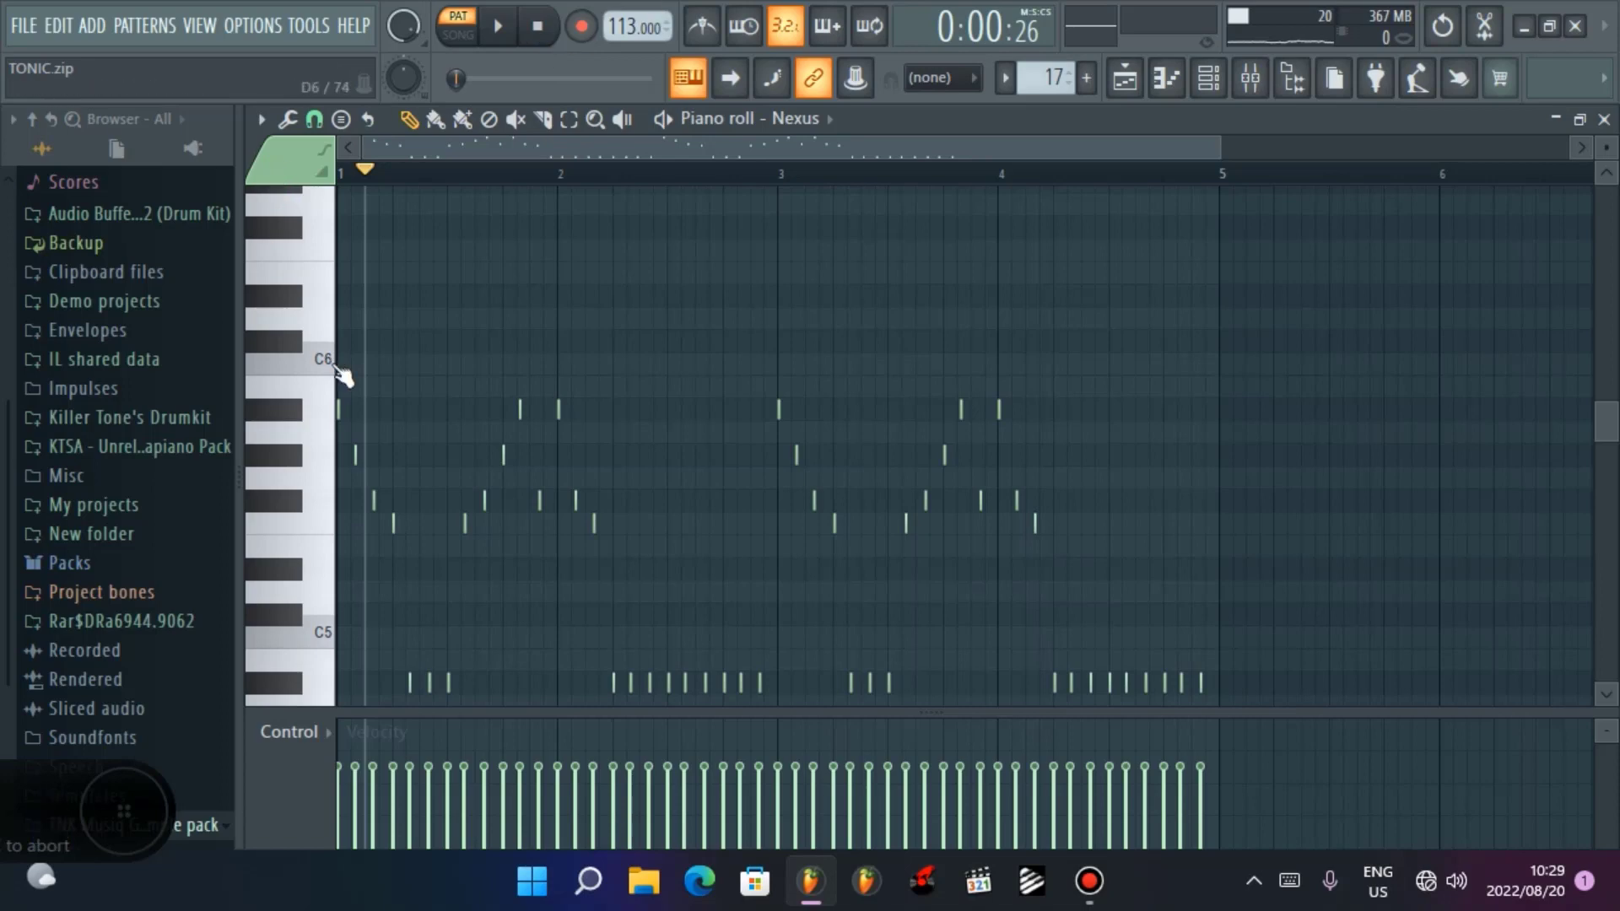
pyautogui.scroll(-5, 413, 405)
pyautogui.scroll(5, 601, 395)
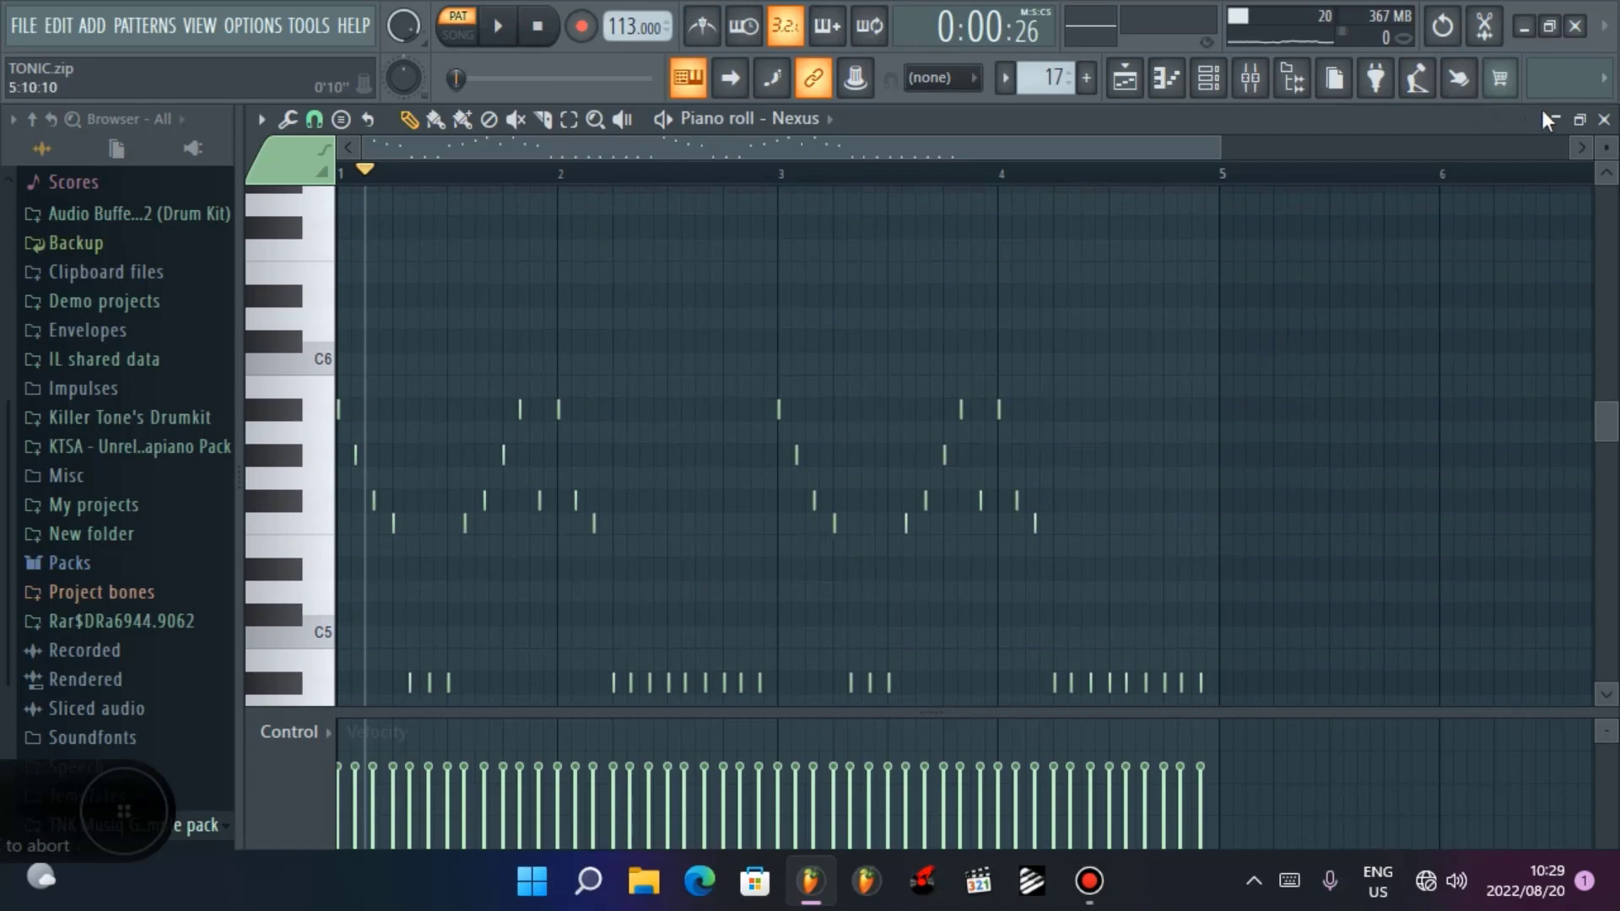
pyautogui.press('space')
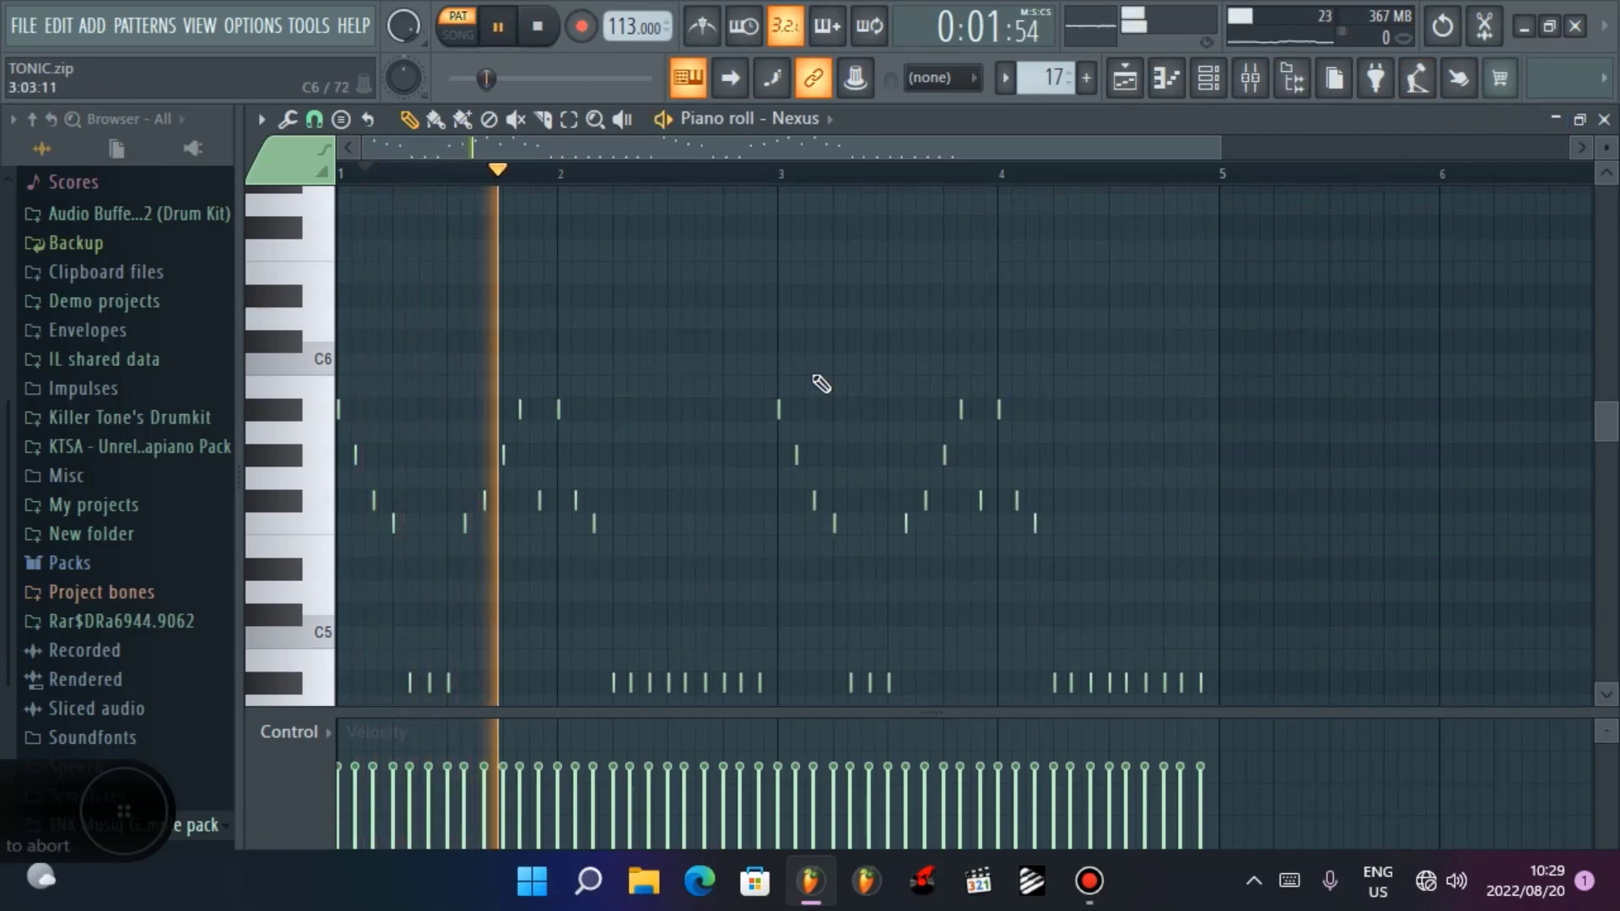
pyautogui.scroll(-4, 822, 384)
pyautogui.scroll(3, 822, 384)
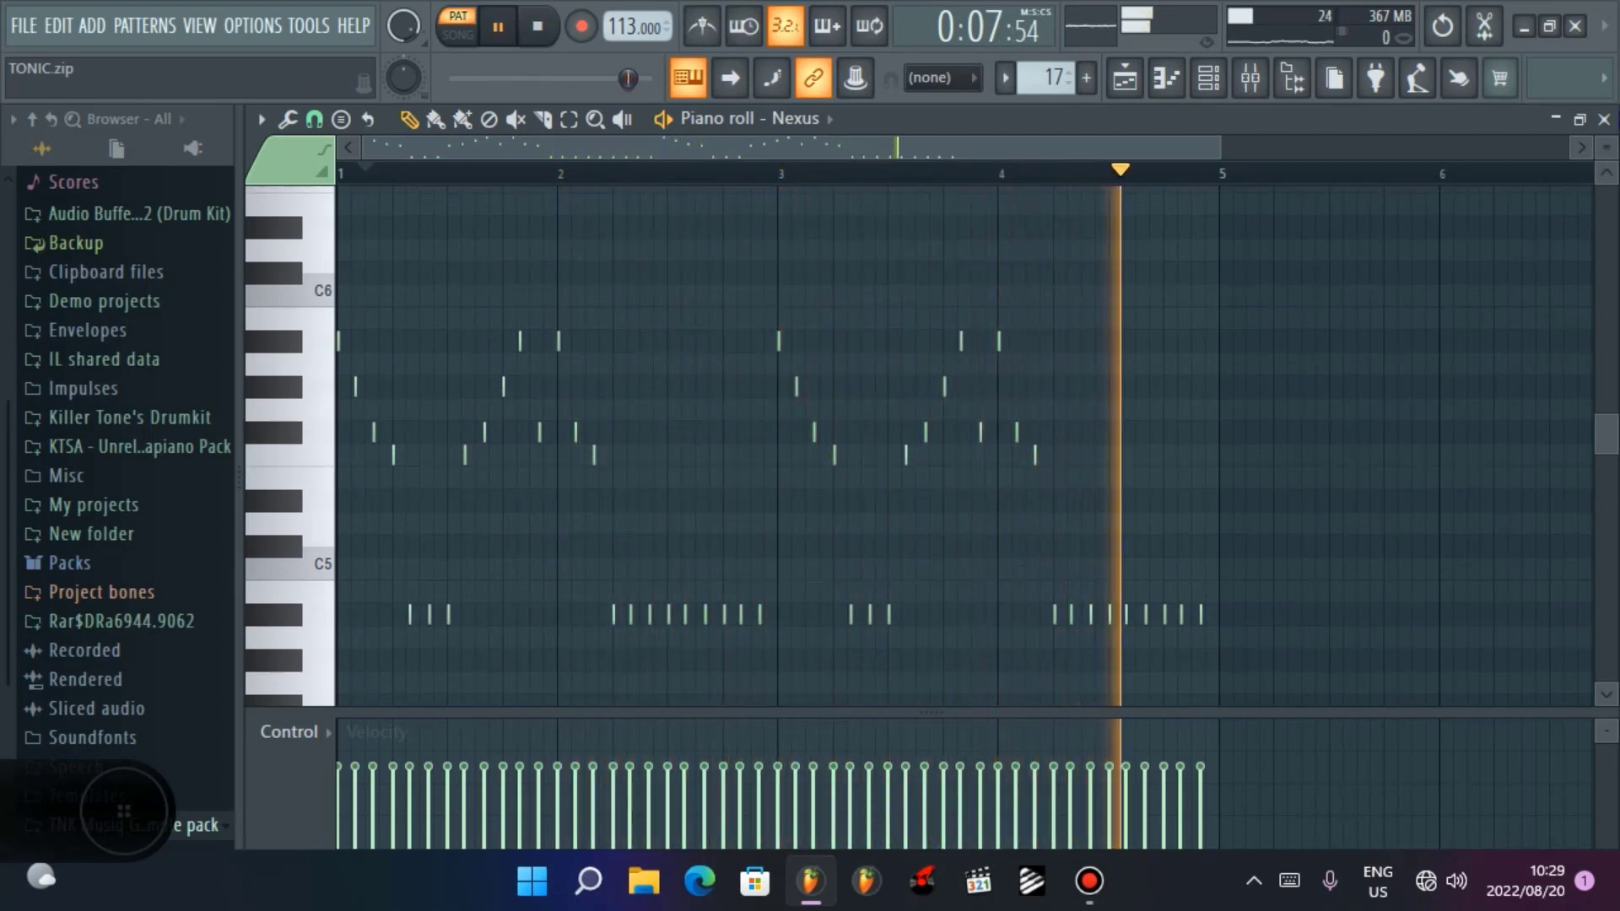
pyautogui.click(1604, 119)
pyautogui.click(535, 39)
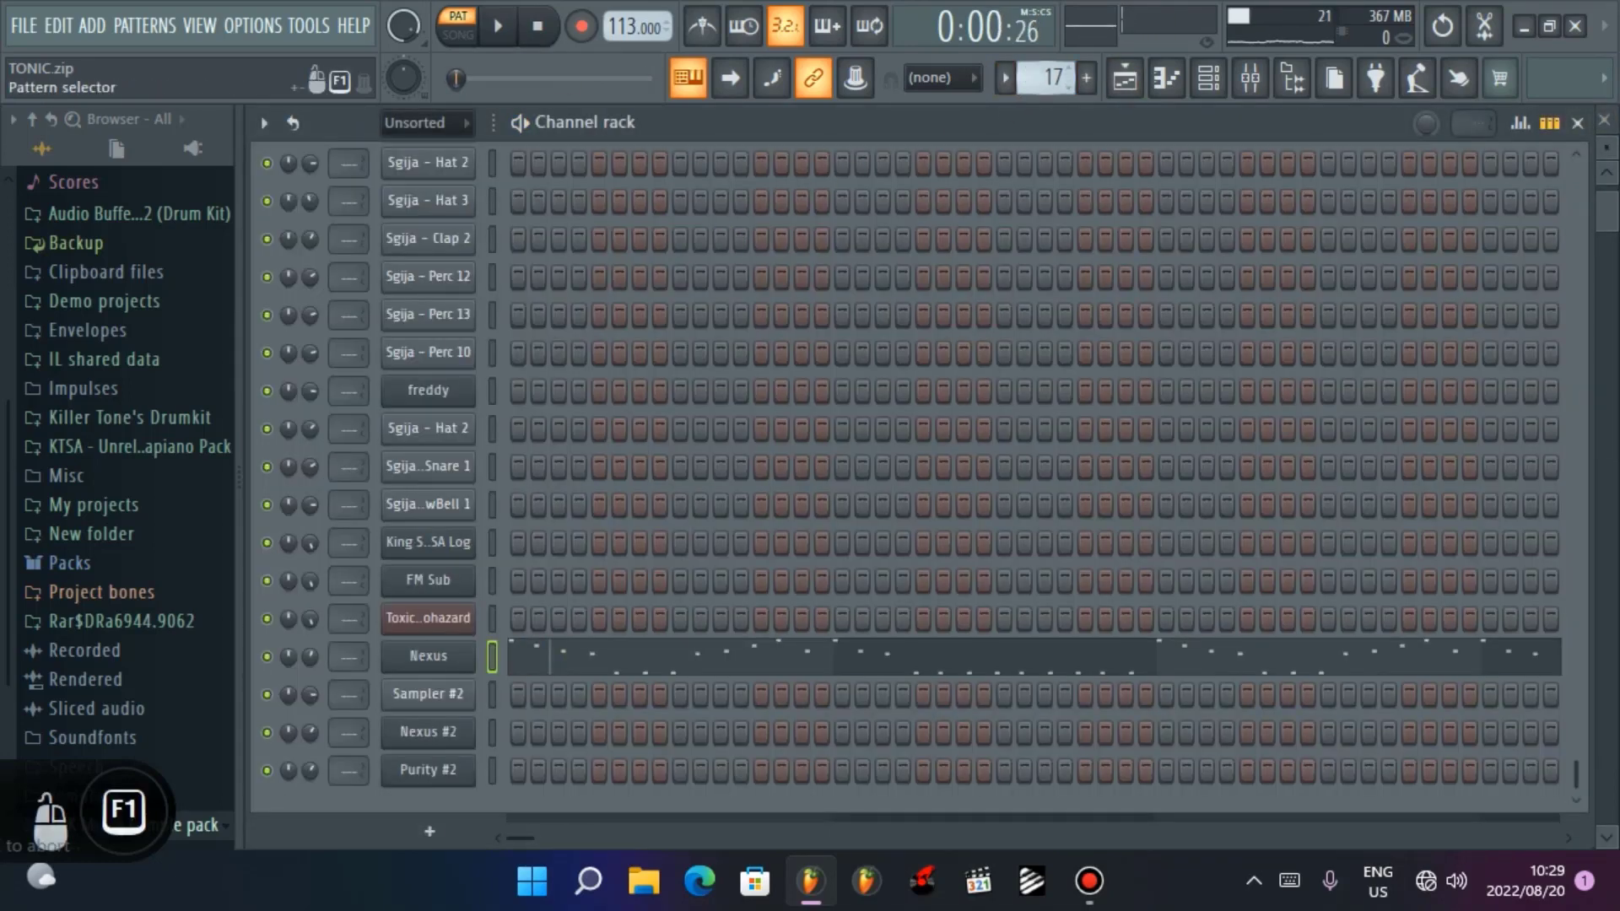
# Step: Switch to Pattern 18, play the Nexus #2 channel's note from just before bar 5, and return to the channel rack
pyautogui.moveTo(1051, 78); pyautogui.dragTo(1052, 70)
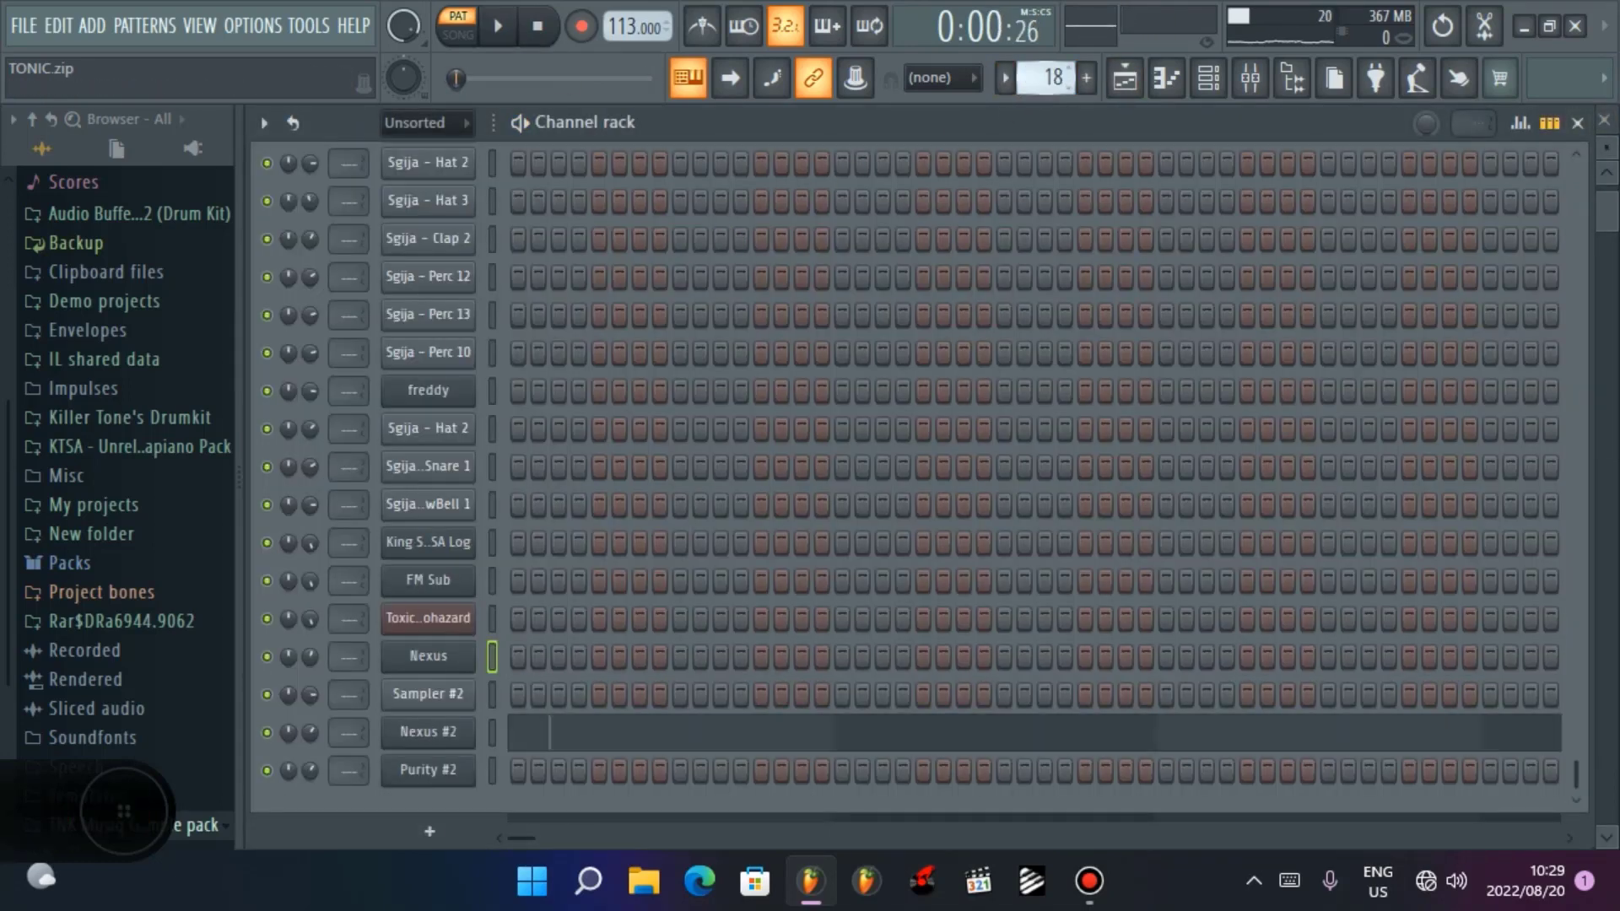
pyautogui.click(614, 735)
pyautogui.moveTo(812, 153); pyautogui.dragTo(989, 155)
pyautogui.click(883, 173)
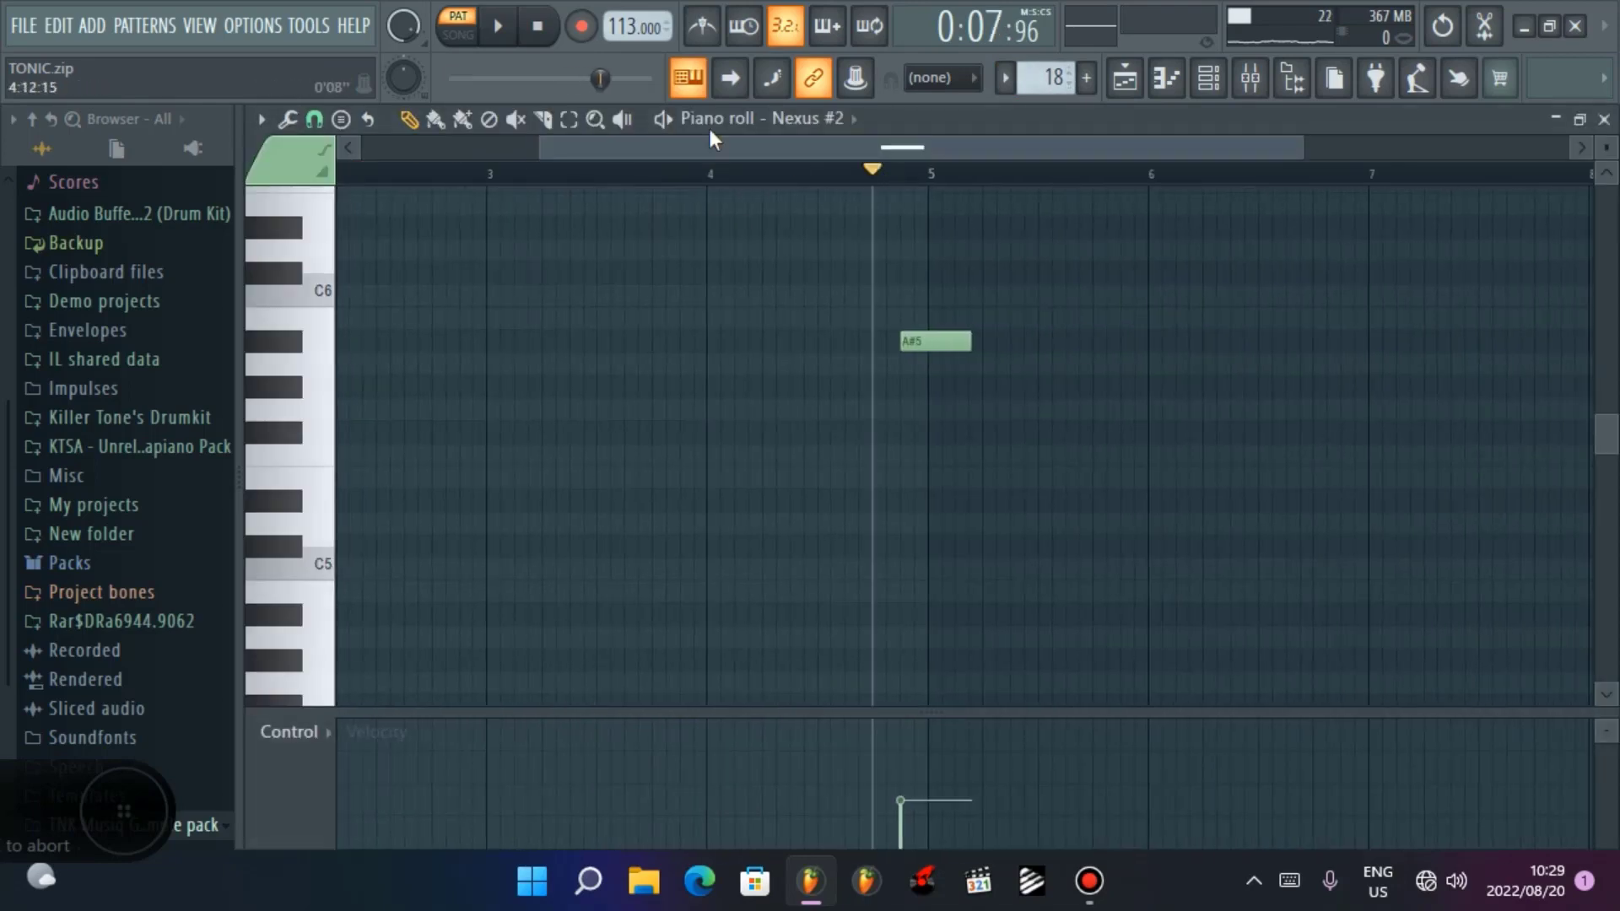
pyautogui.click(517, 46)
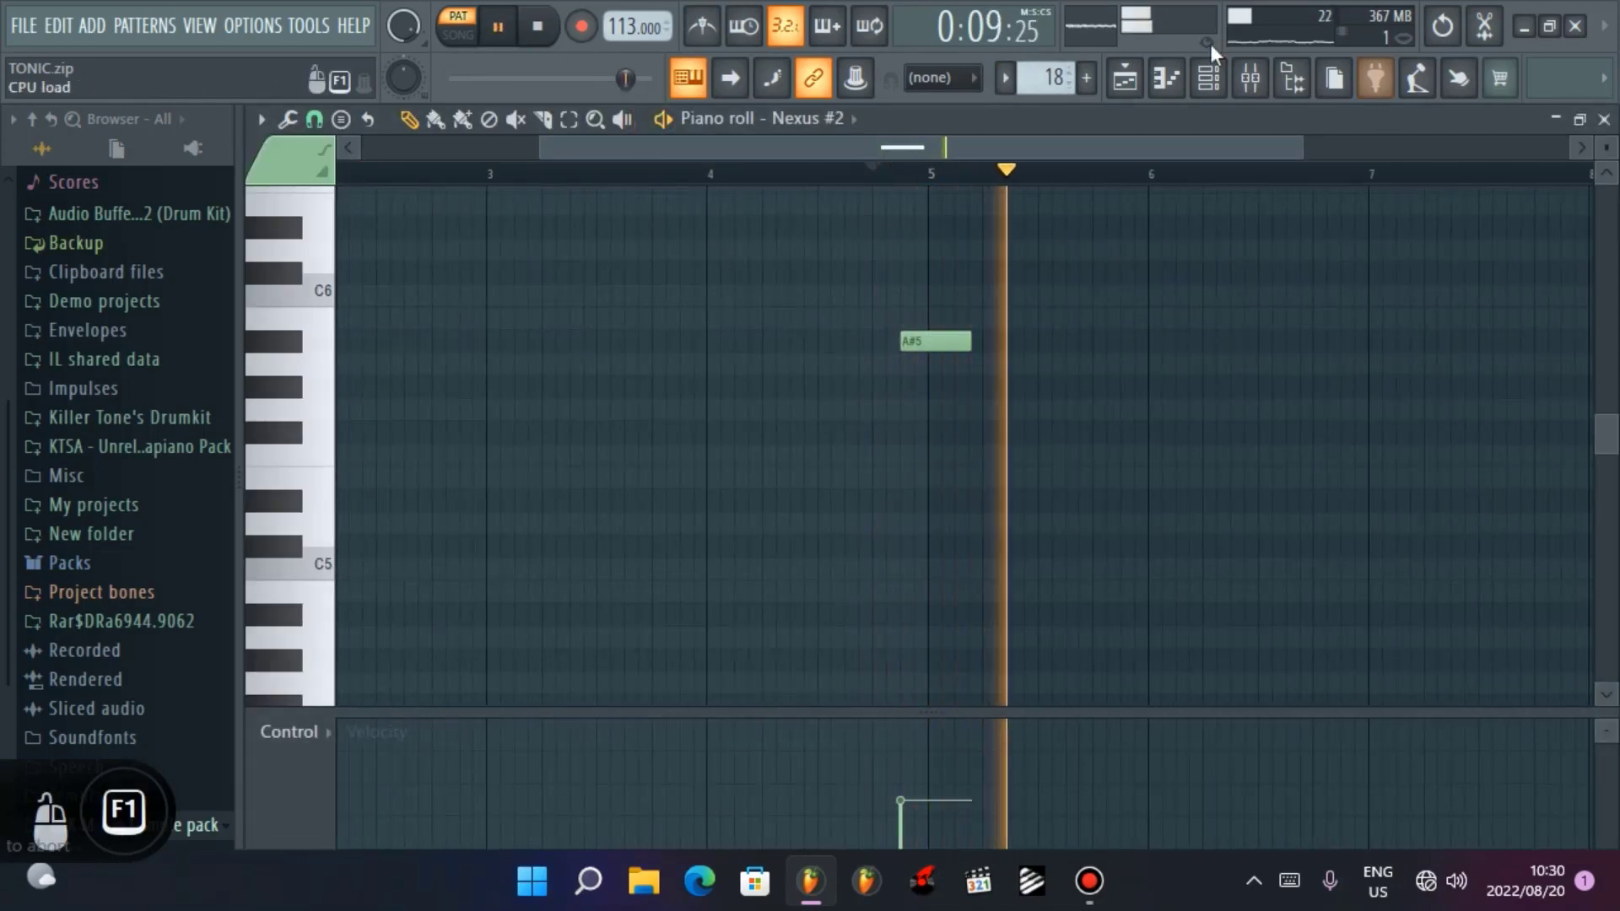
pyautogui.click(1592, 123)
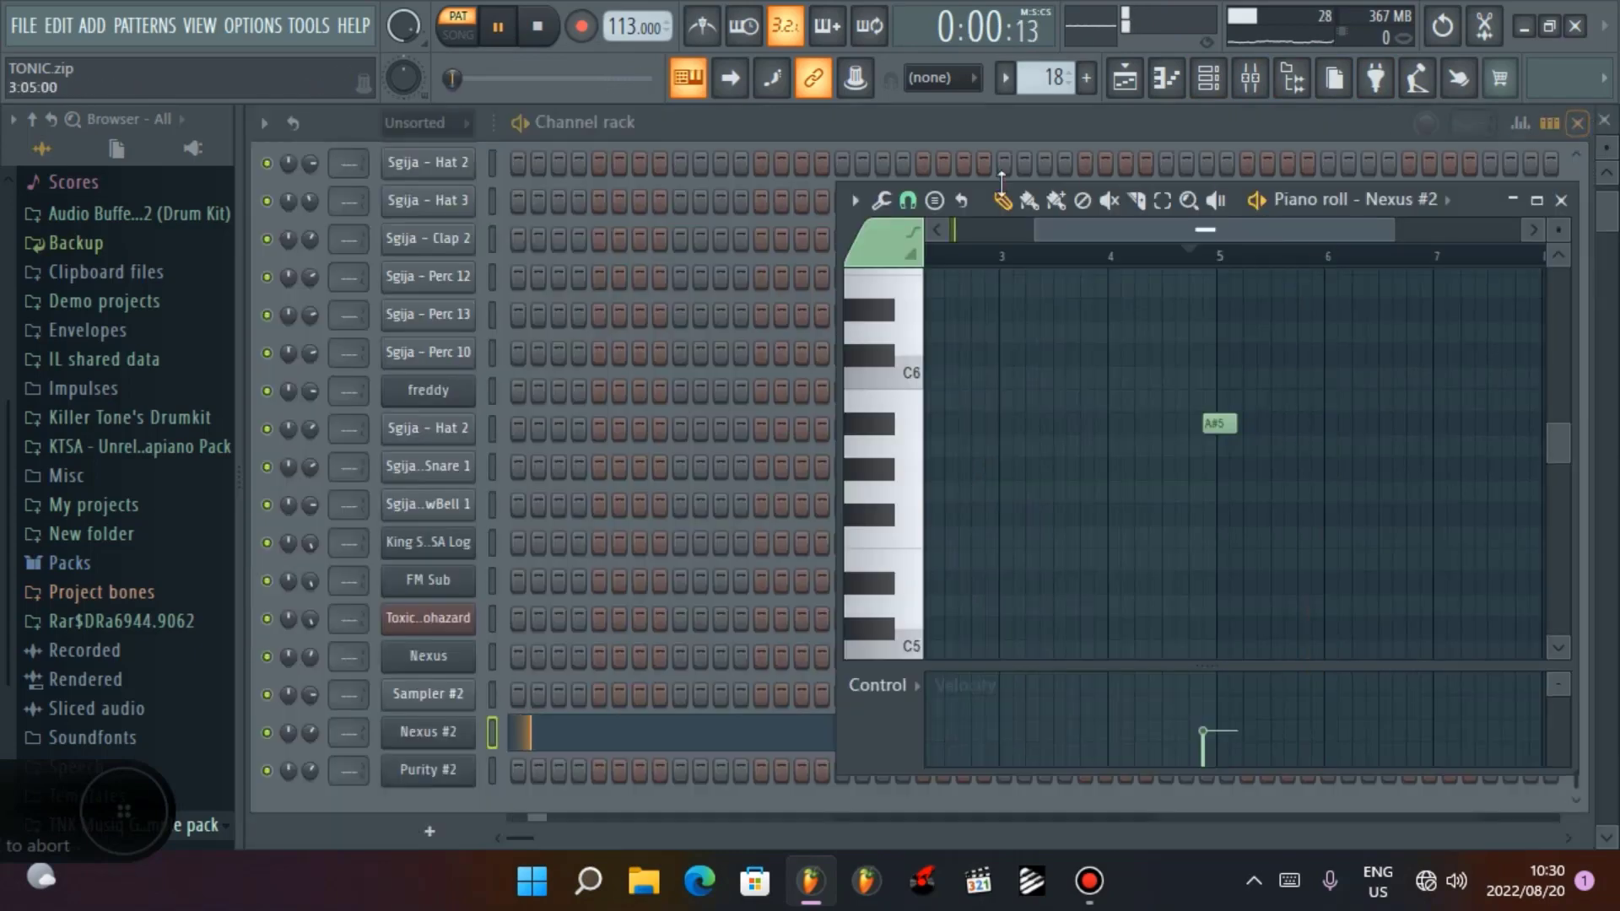
pyautogui.click(1563, 201)
pyautogui.click(559, 30)
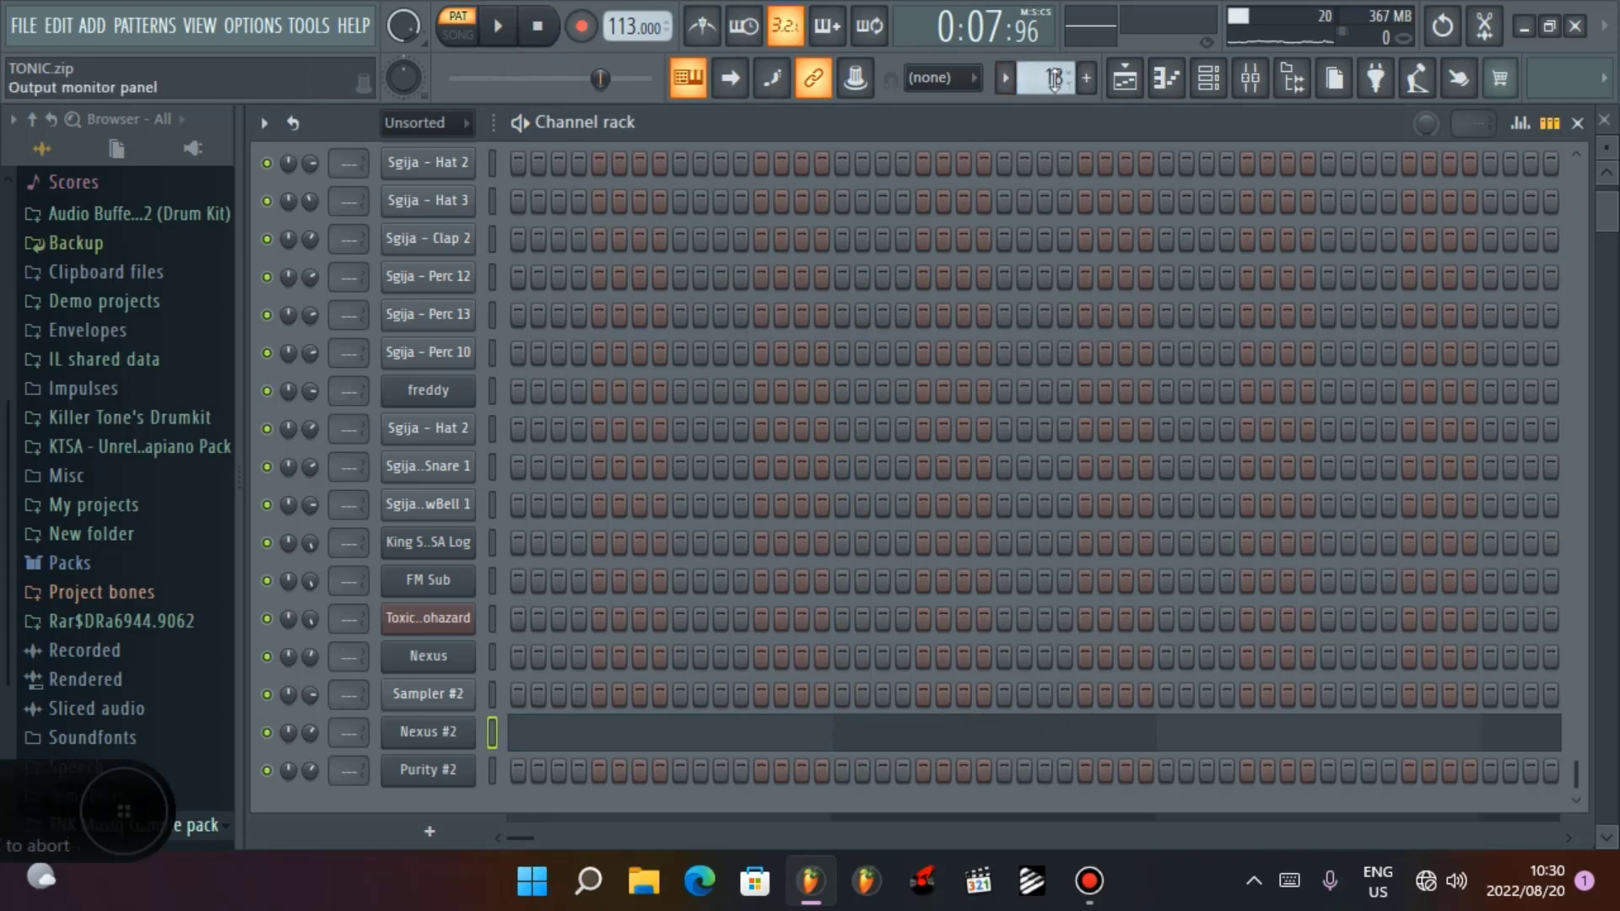
# Step: Switch to Pattern 19, play it, and open the King Steba SA Log channel's notes in a maximized piano roll
pyautogui.moveTo(1049, 78); pyautogui.dragTo(1049, 78)
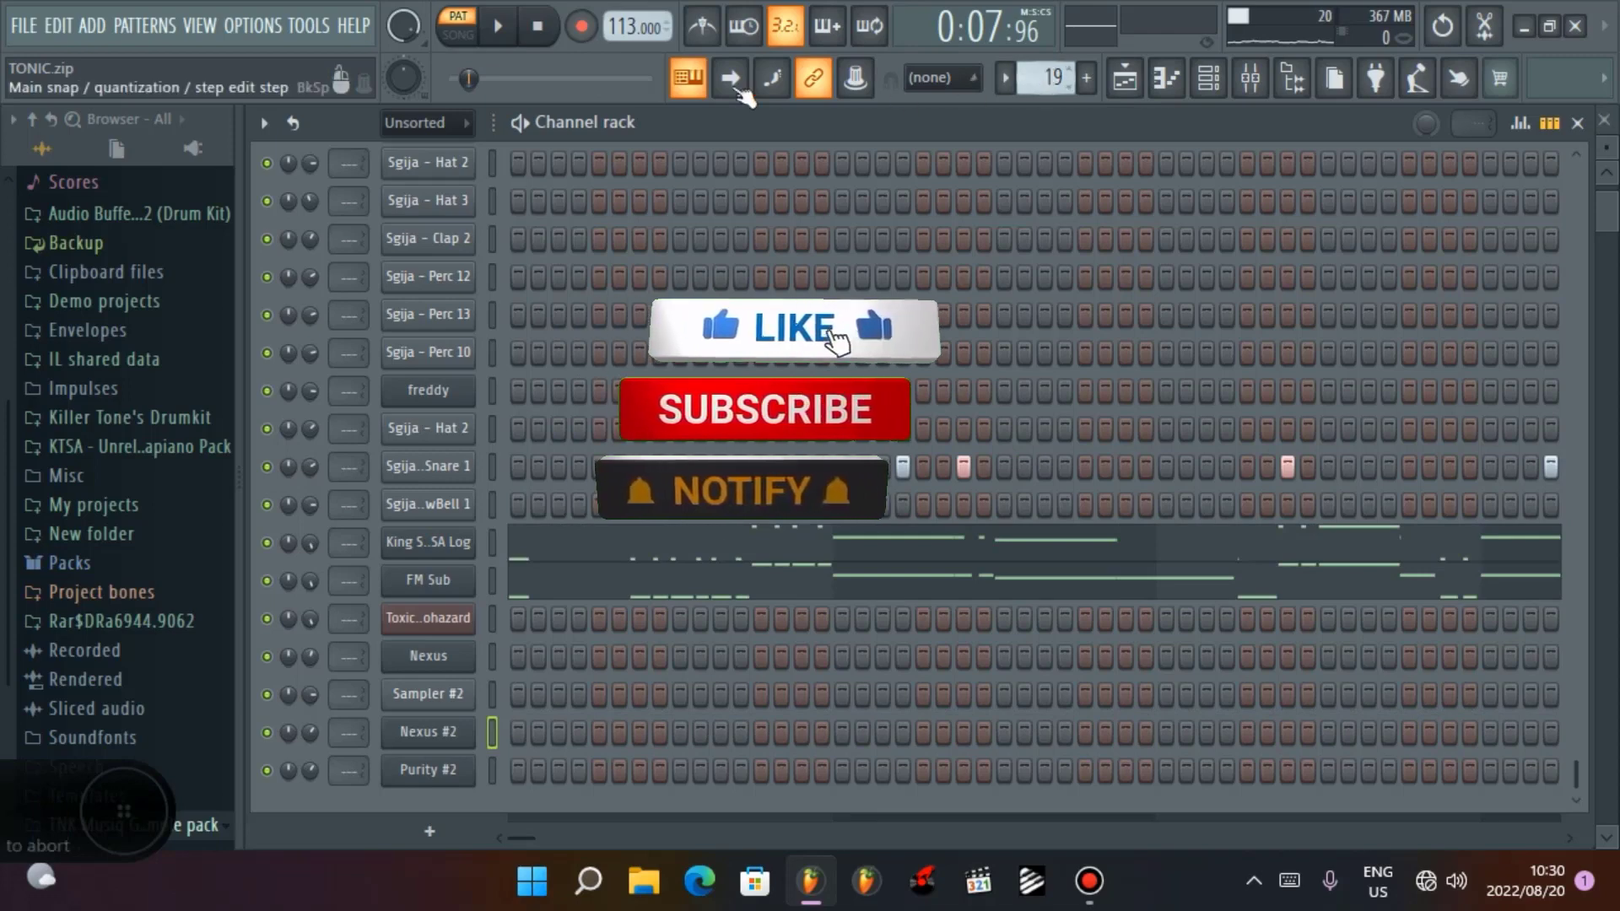
pyautogui.click(512, 26)
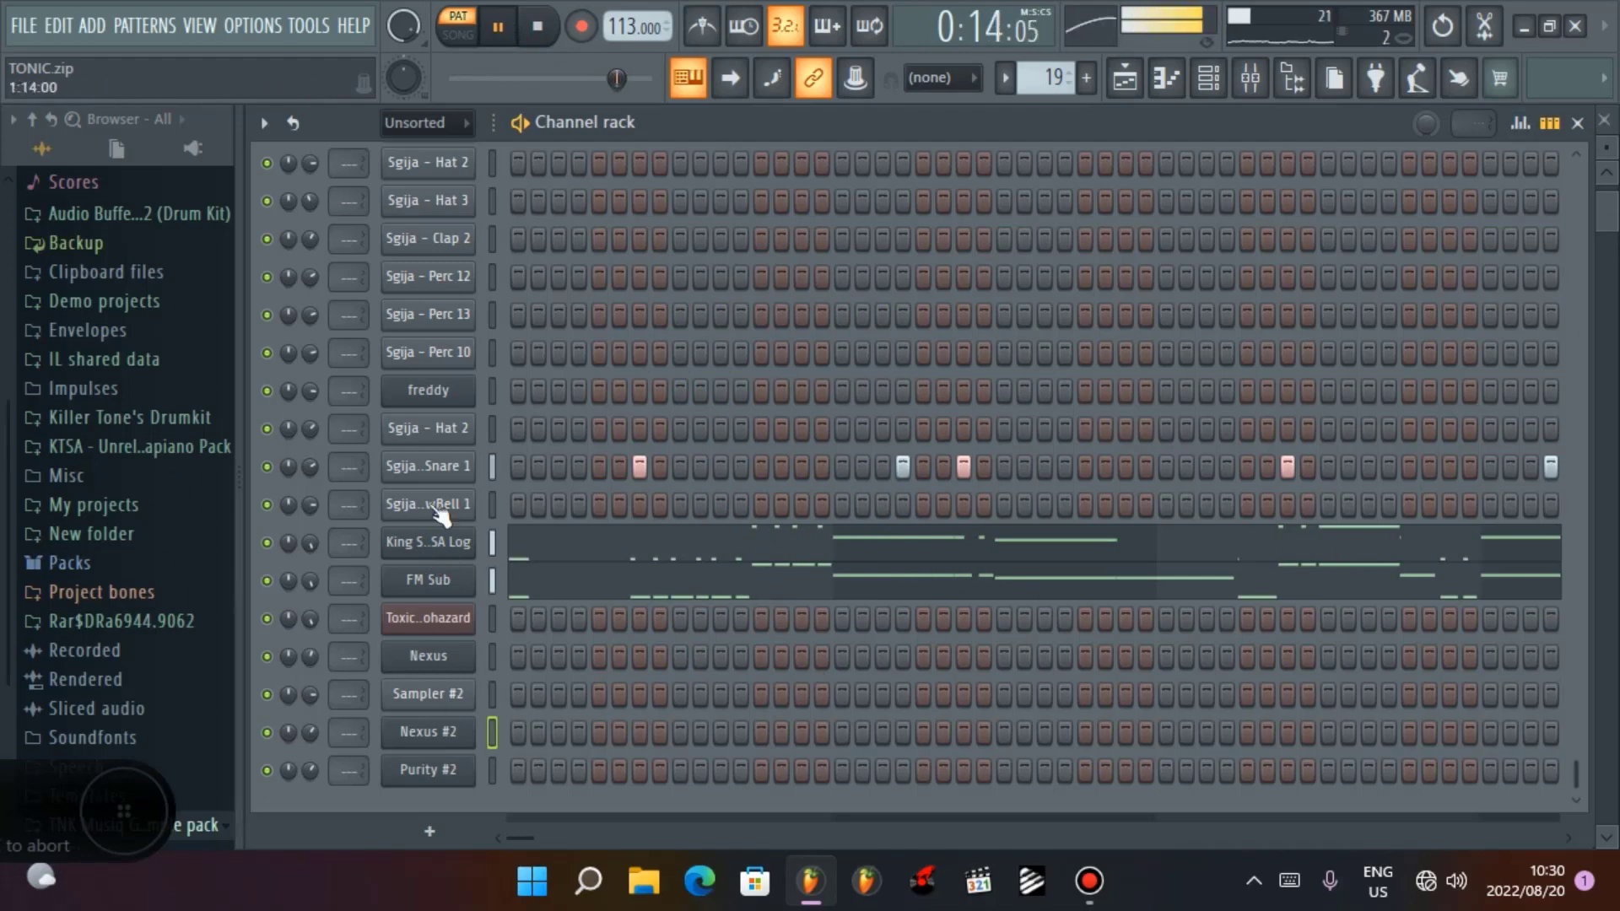
pyautogui.click(785, 561)
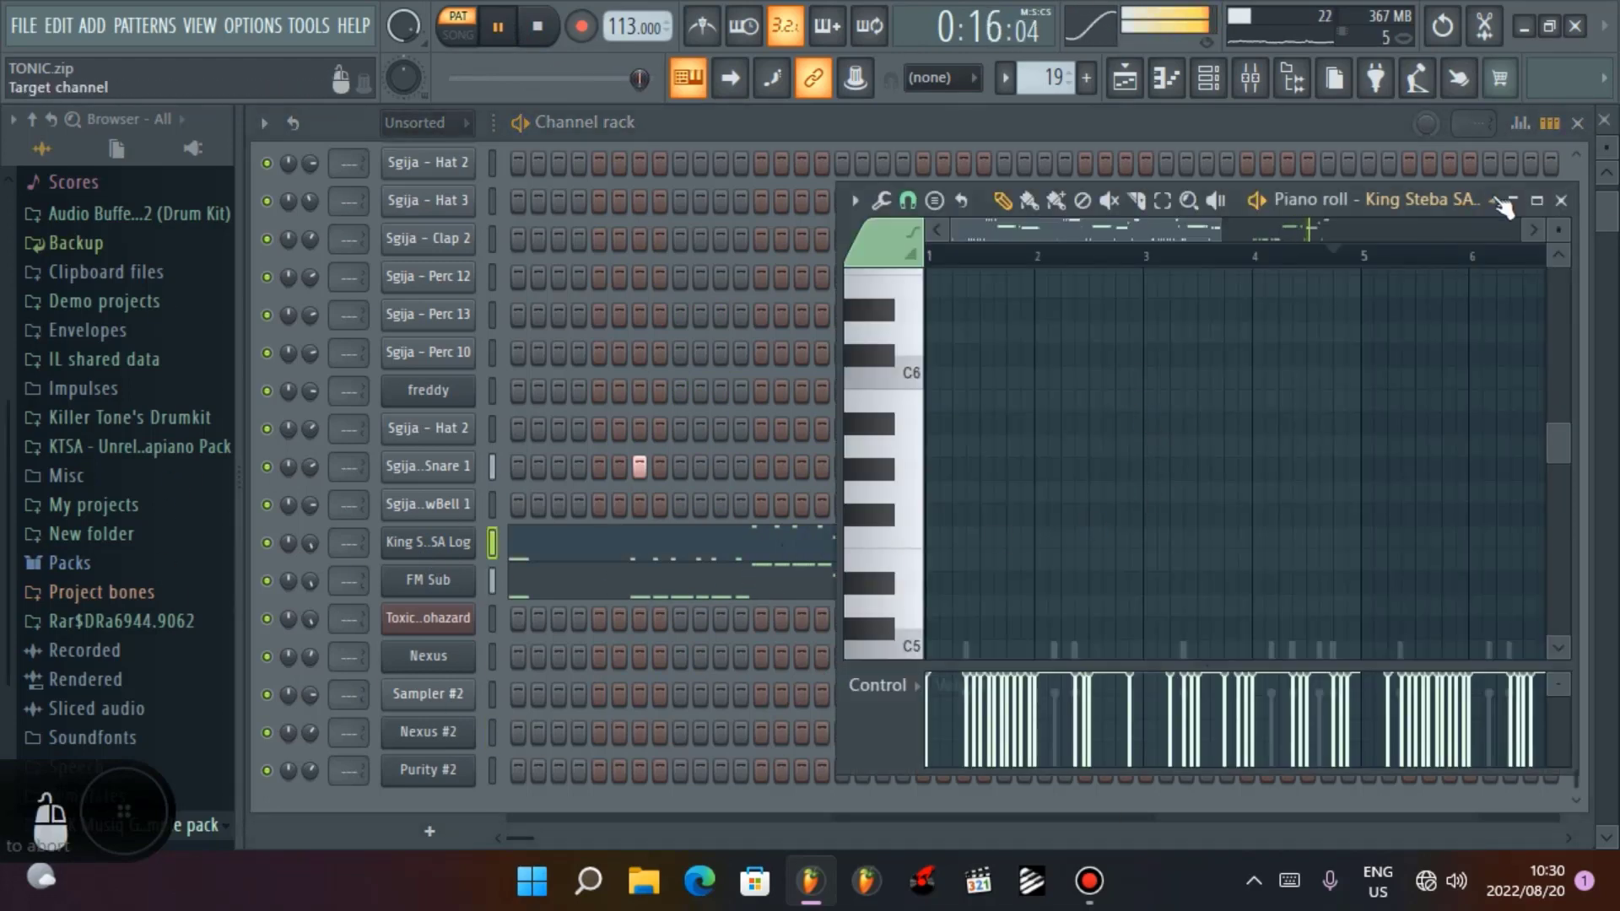
pyautogui.click(1530, 204)
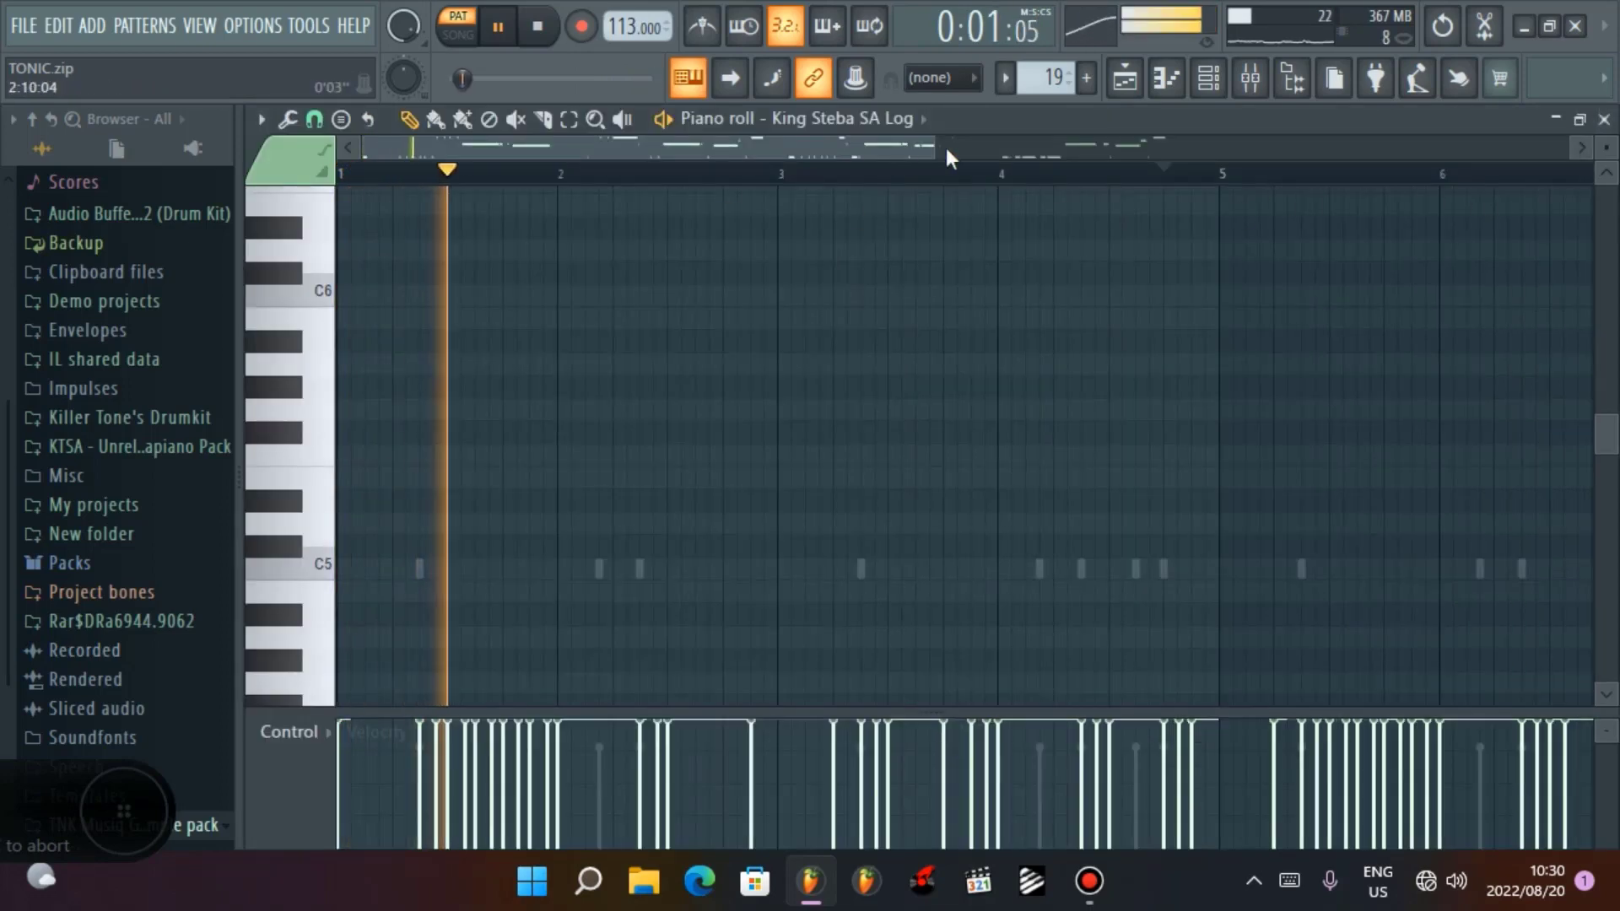
# Step: Play through the King Steba SA Log notes across bars 1 to 9, stop playback, recheck them and return to the channel rack
pyautogui.moveTo(936, 149); pyautogui.dragTo(1162, 233)
pyautogui.scroll(-4, 716, 376)
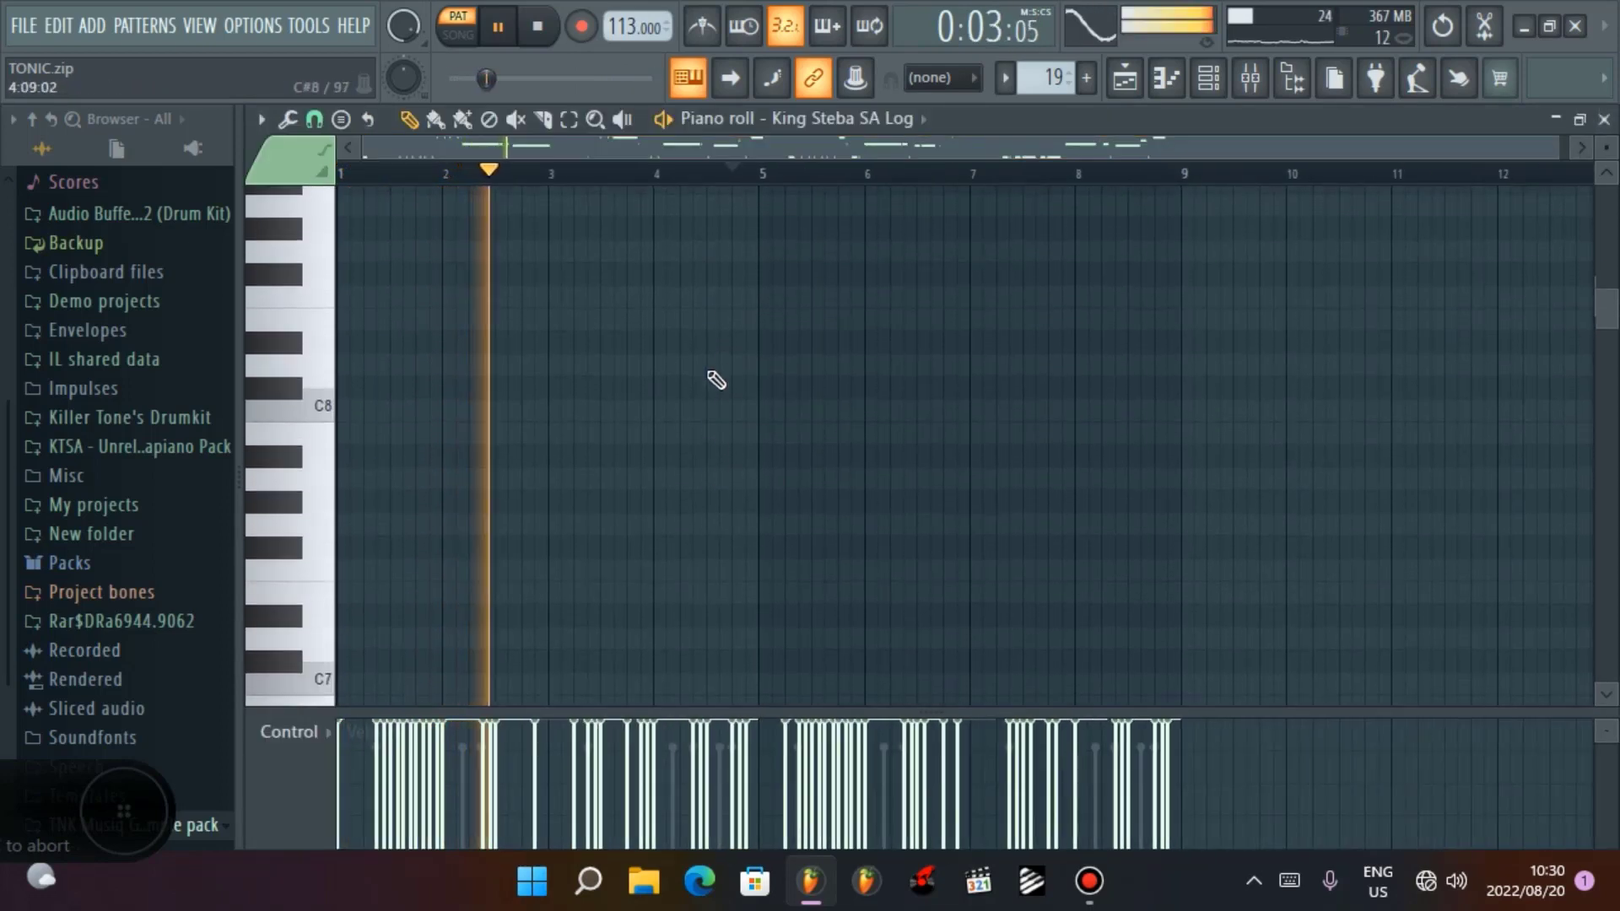
pyautogui.scroll(-6, 706, 401)
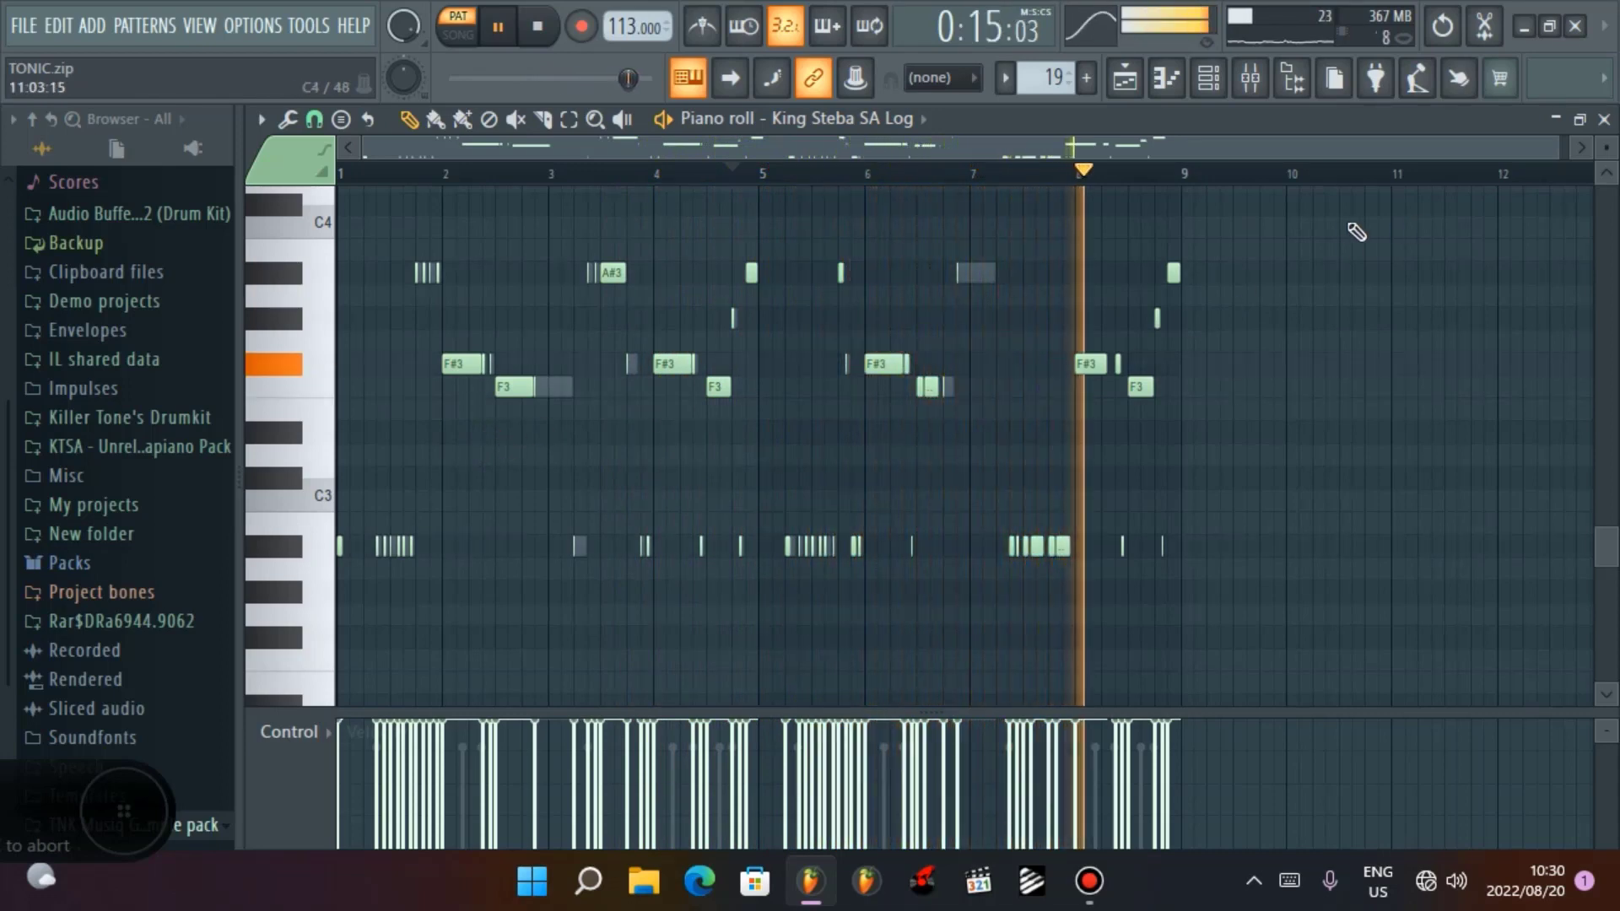
pyautogui.click(1606, 119)
pyautogui.click(538, 30)
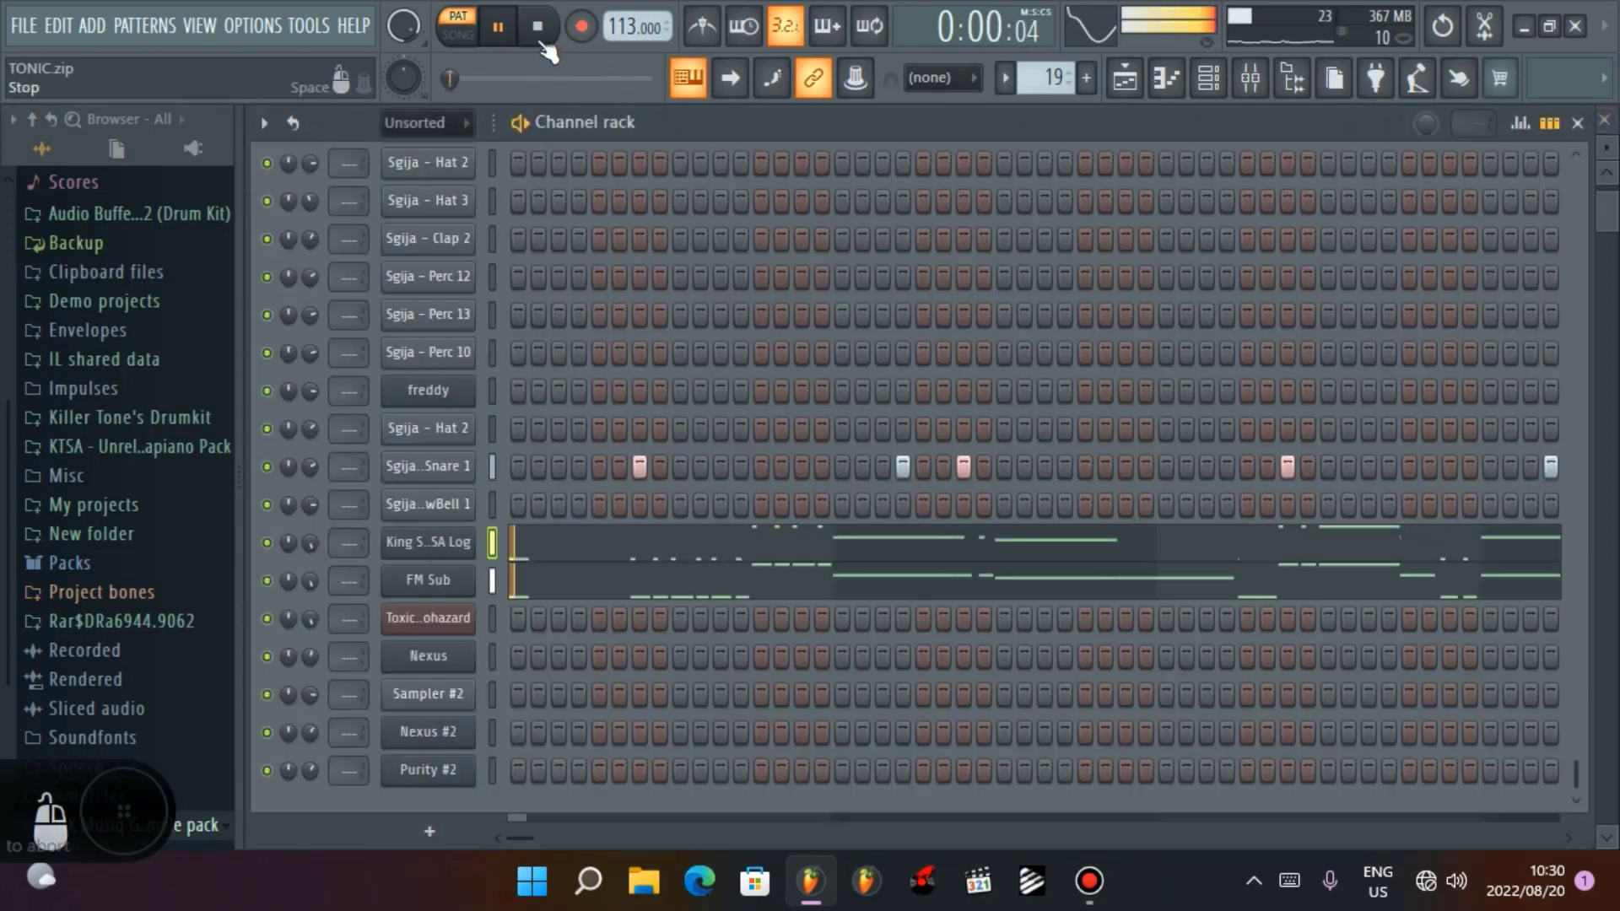
pyautogui.click(666, 561)
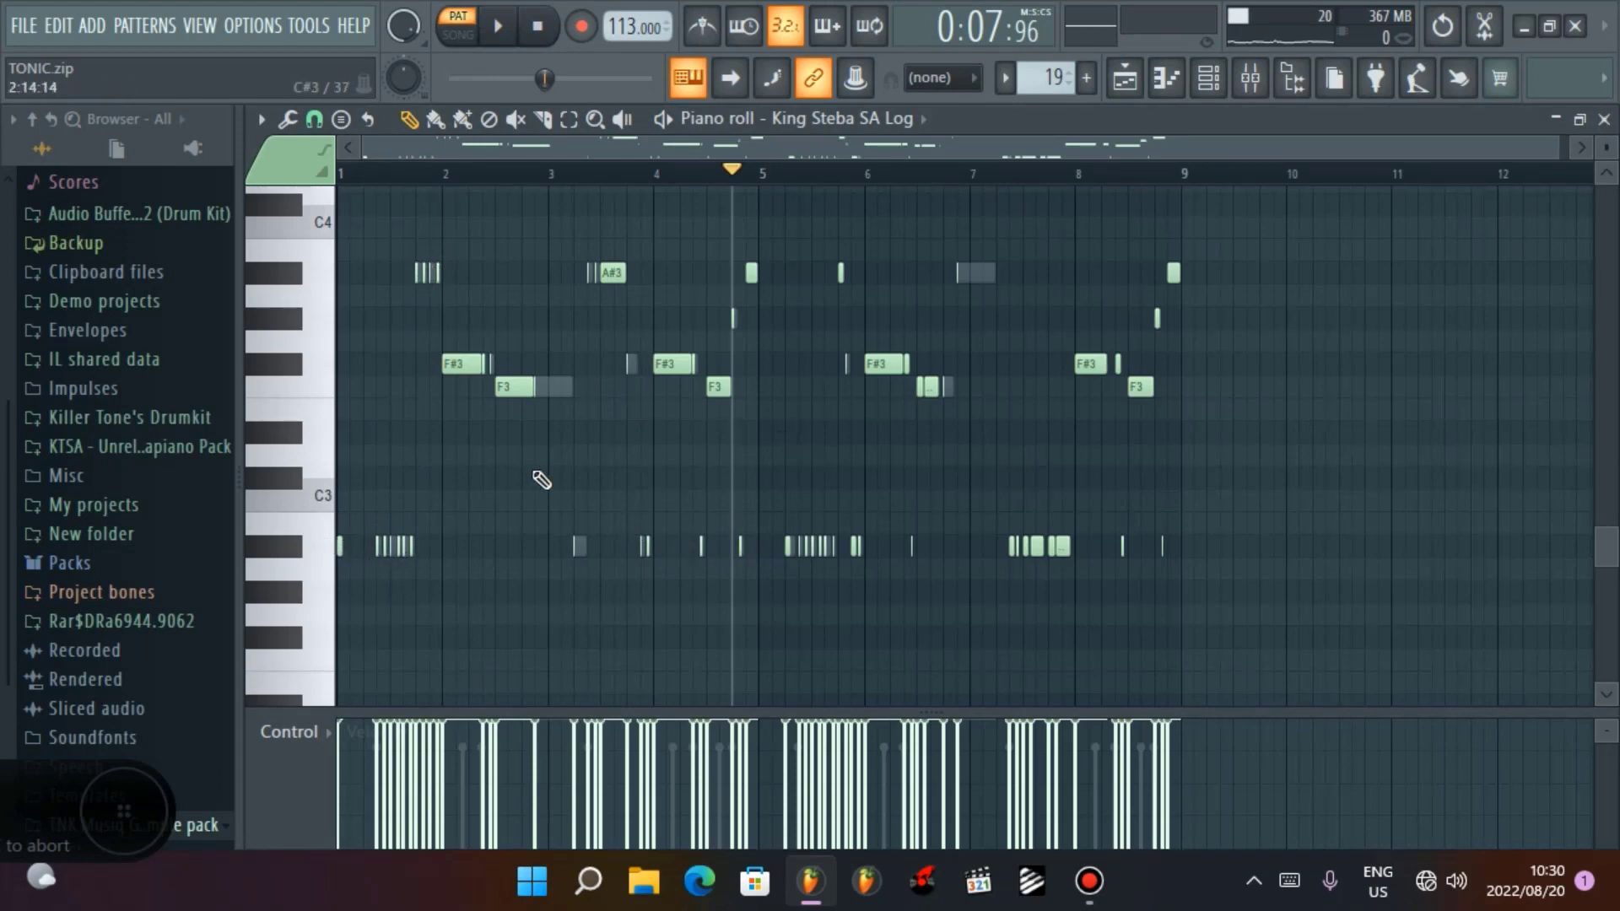
pyautogui.click(1606, 119)
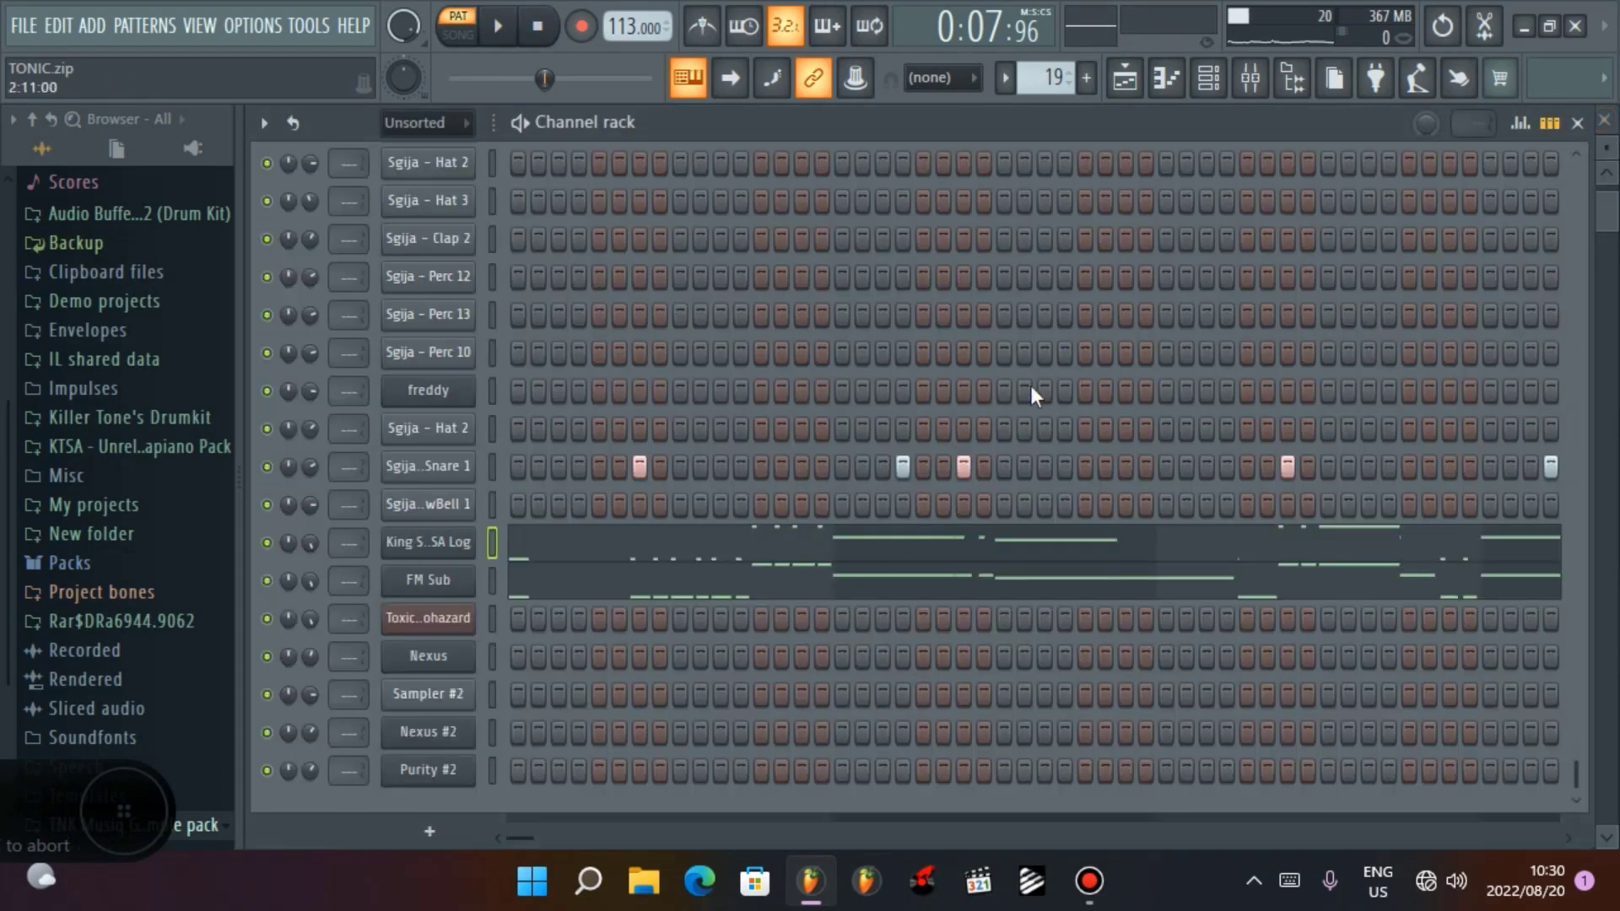
# Step: Switch to Pattern 20, play the Morphine channel's notes, and look through the rest of the channel rack
pyautogui.scroll(1, 1047, 78)
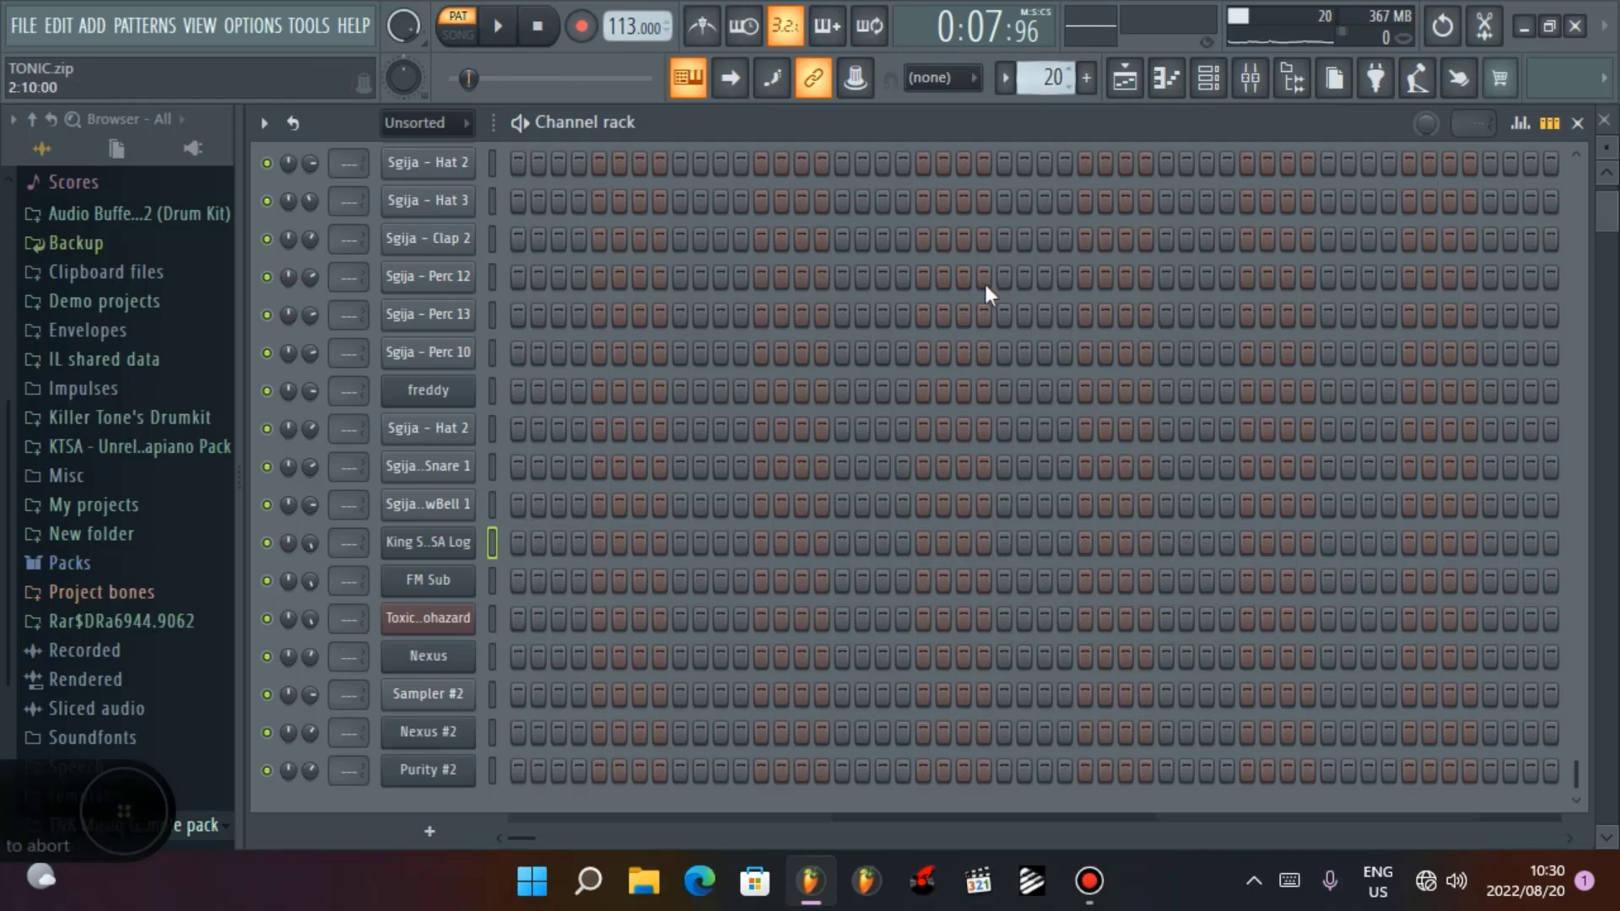
pyautogui.scroll(7, 991, 315)
pyautogui.scroll(-4, 996, 321)
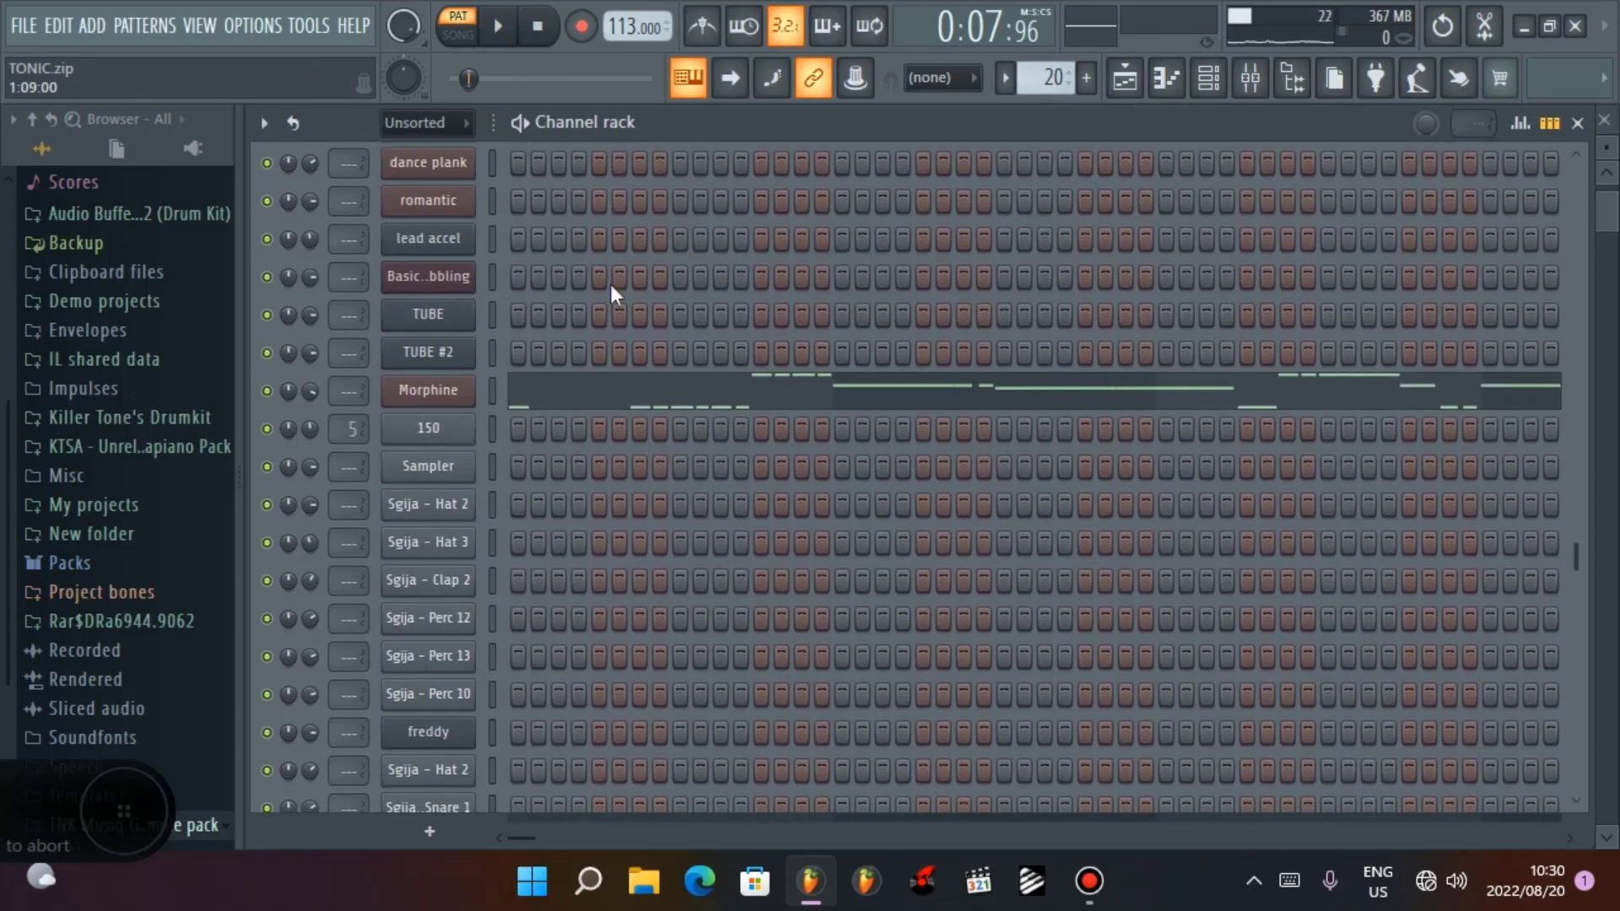
pyautogui.click(496, 27)
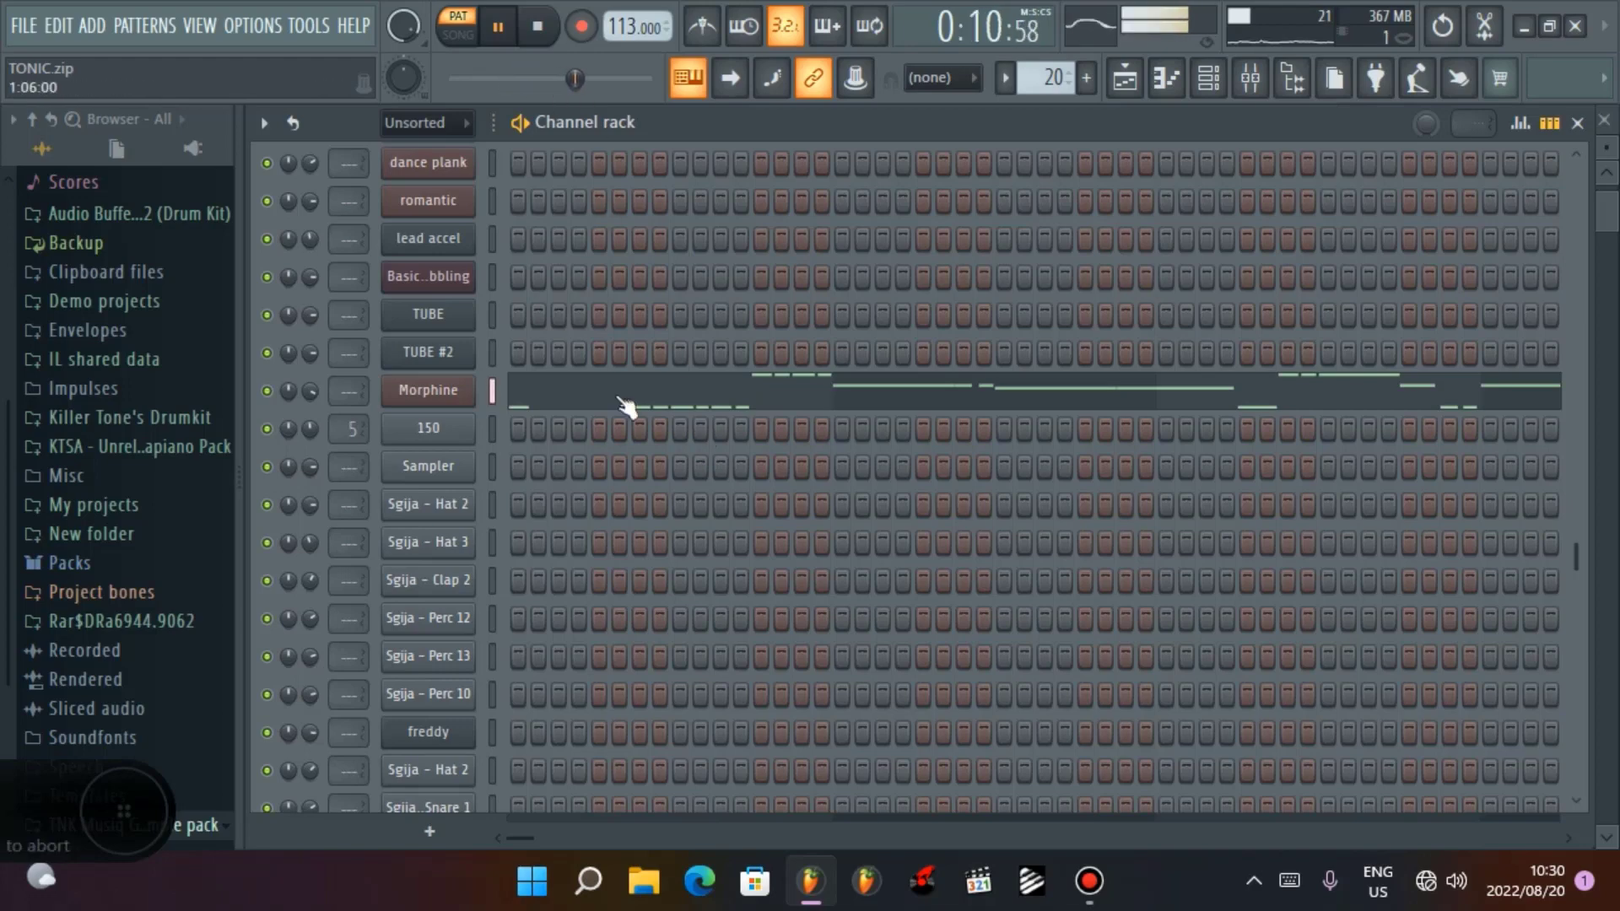
pyautogui.scroll(6, 1199, 460)
pyautogui.scroll(-7, 1223, 457)
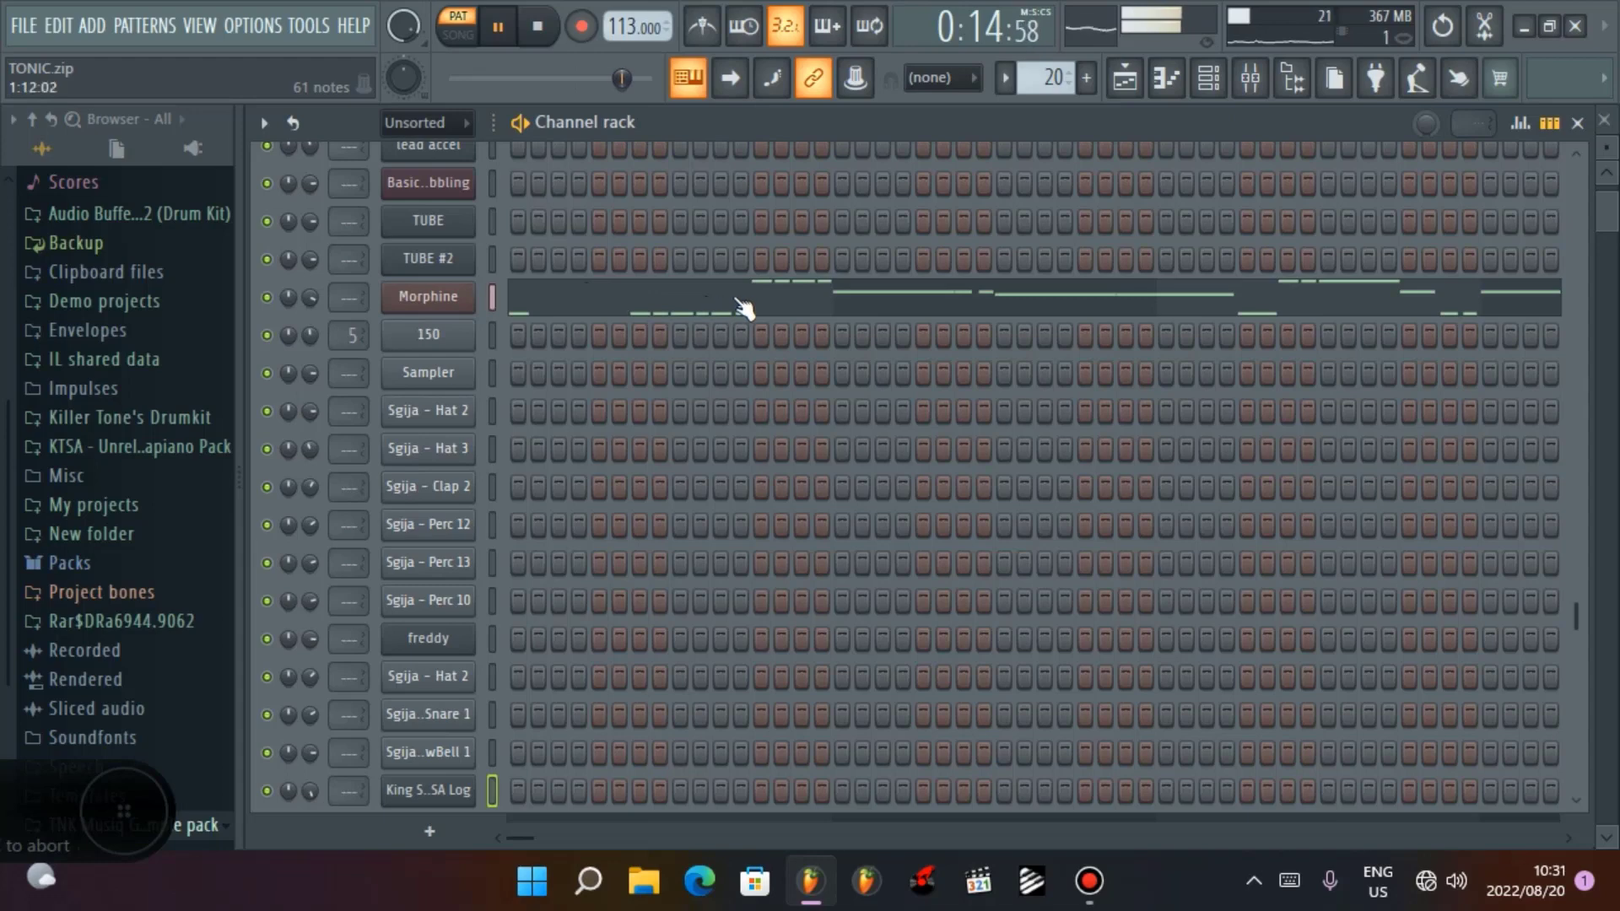
pyautogui.scroll(-7, 741, 292)
pyautogui.scroll(9, 741, 292)
pyautogui.scroll(3, 459, 326)
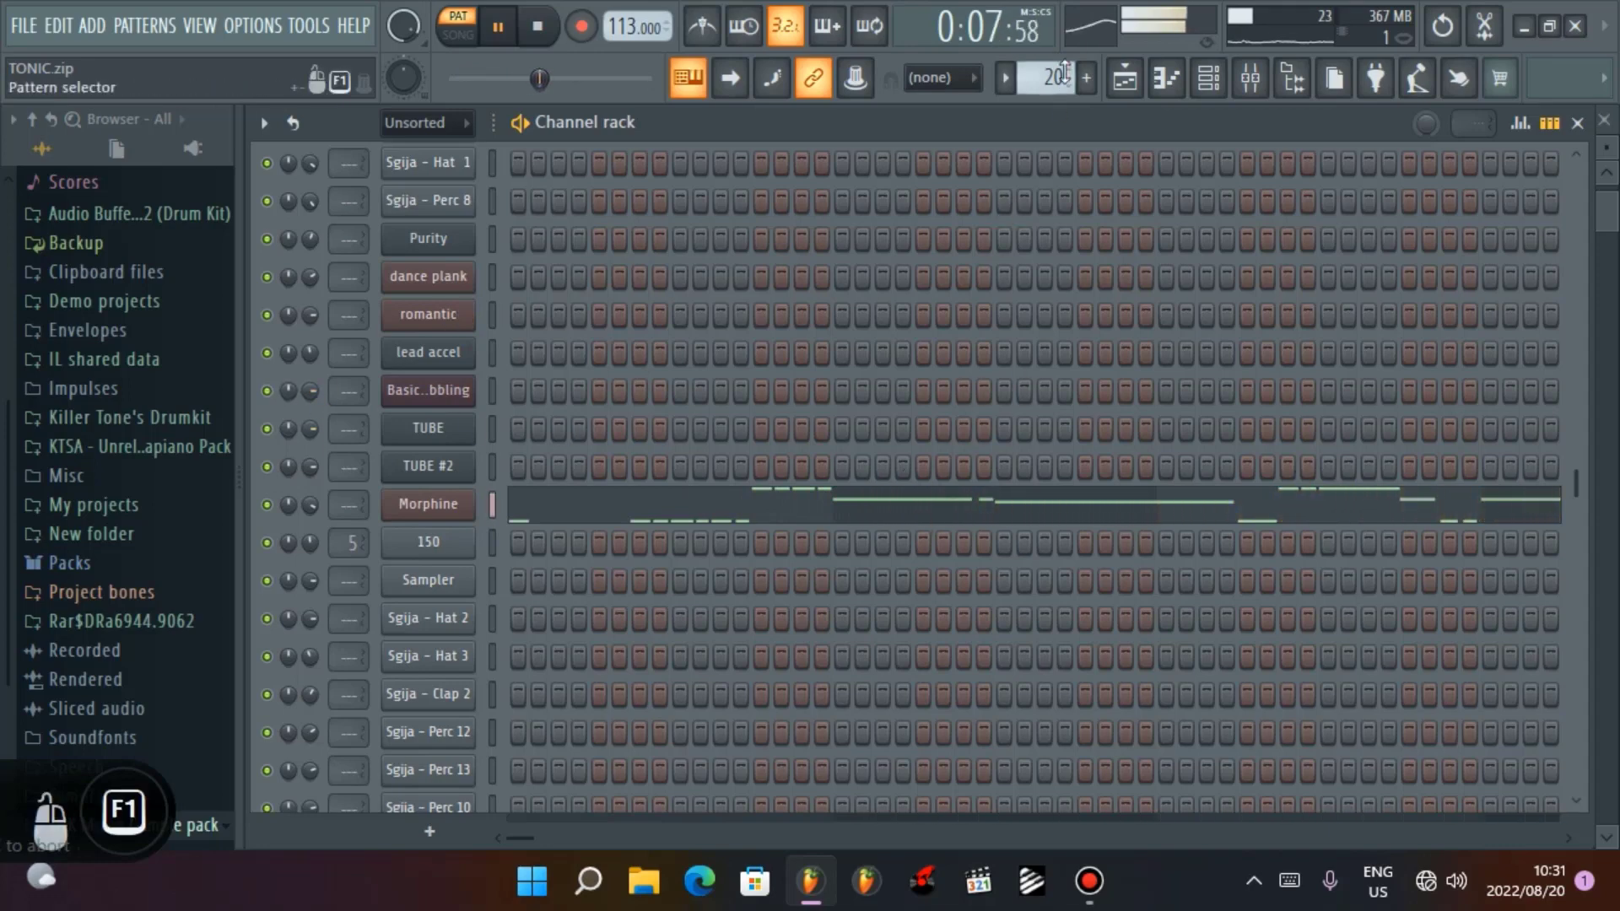
# Step: Switch to Pattern 21, view the Purity #2 plugin's mixer and its Woodblock preset under Bell & Perc, and close the plugin
pyautogui.moveTo(1047, 78); pyautogui.dragTo(1047, 69)
pyautogui.scroll(-6, 900, 414)
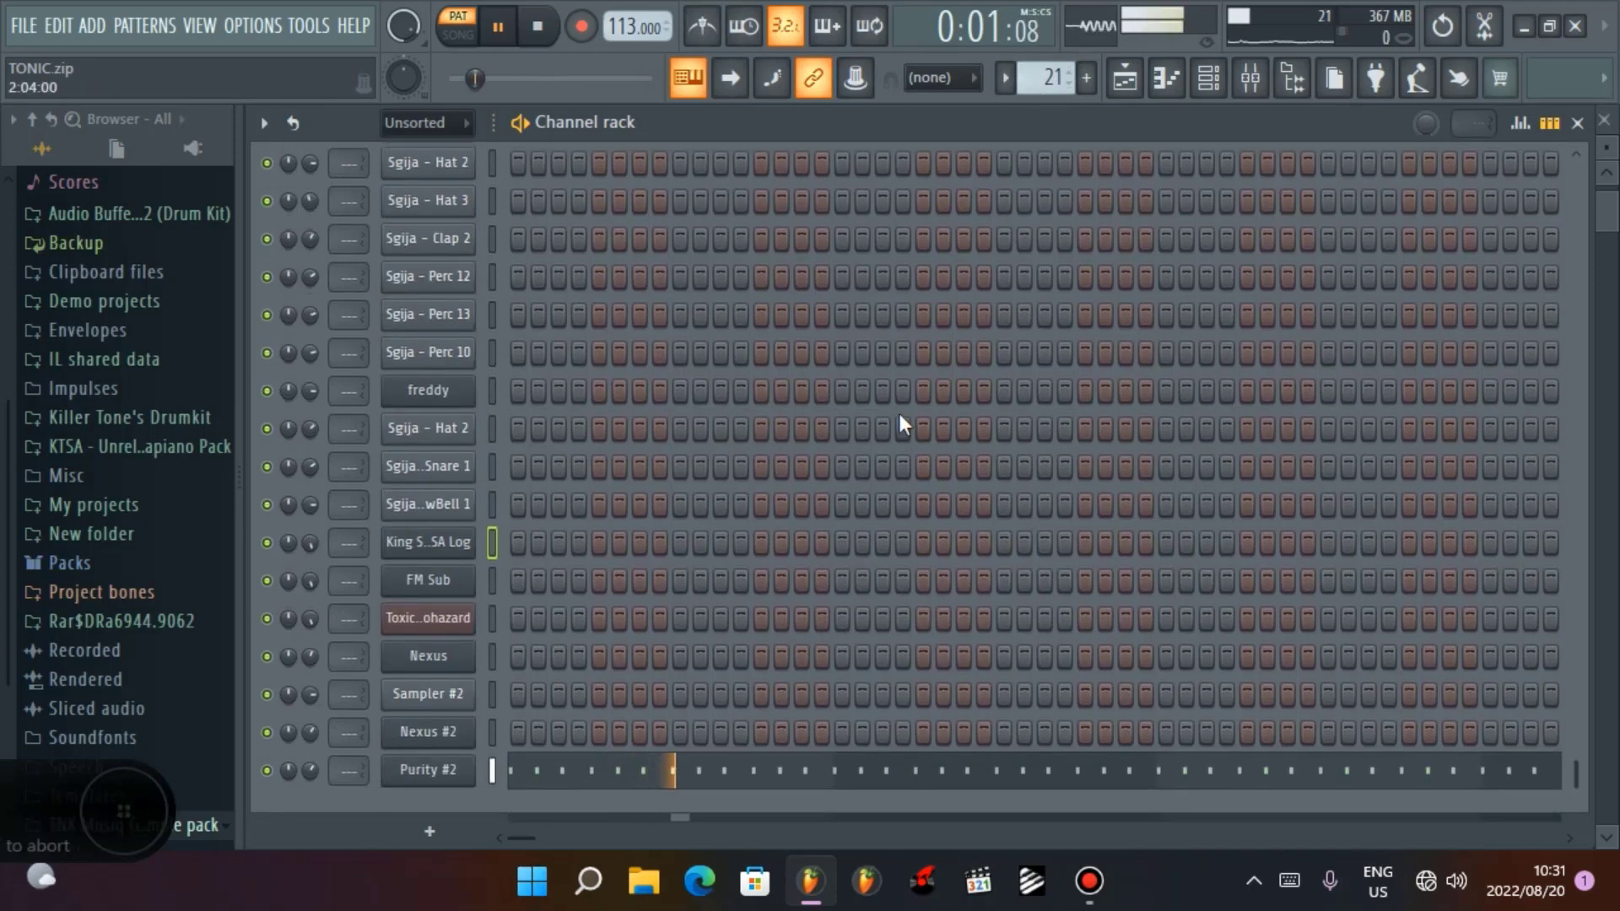
pyautogui.click(427, 770)
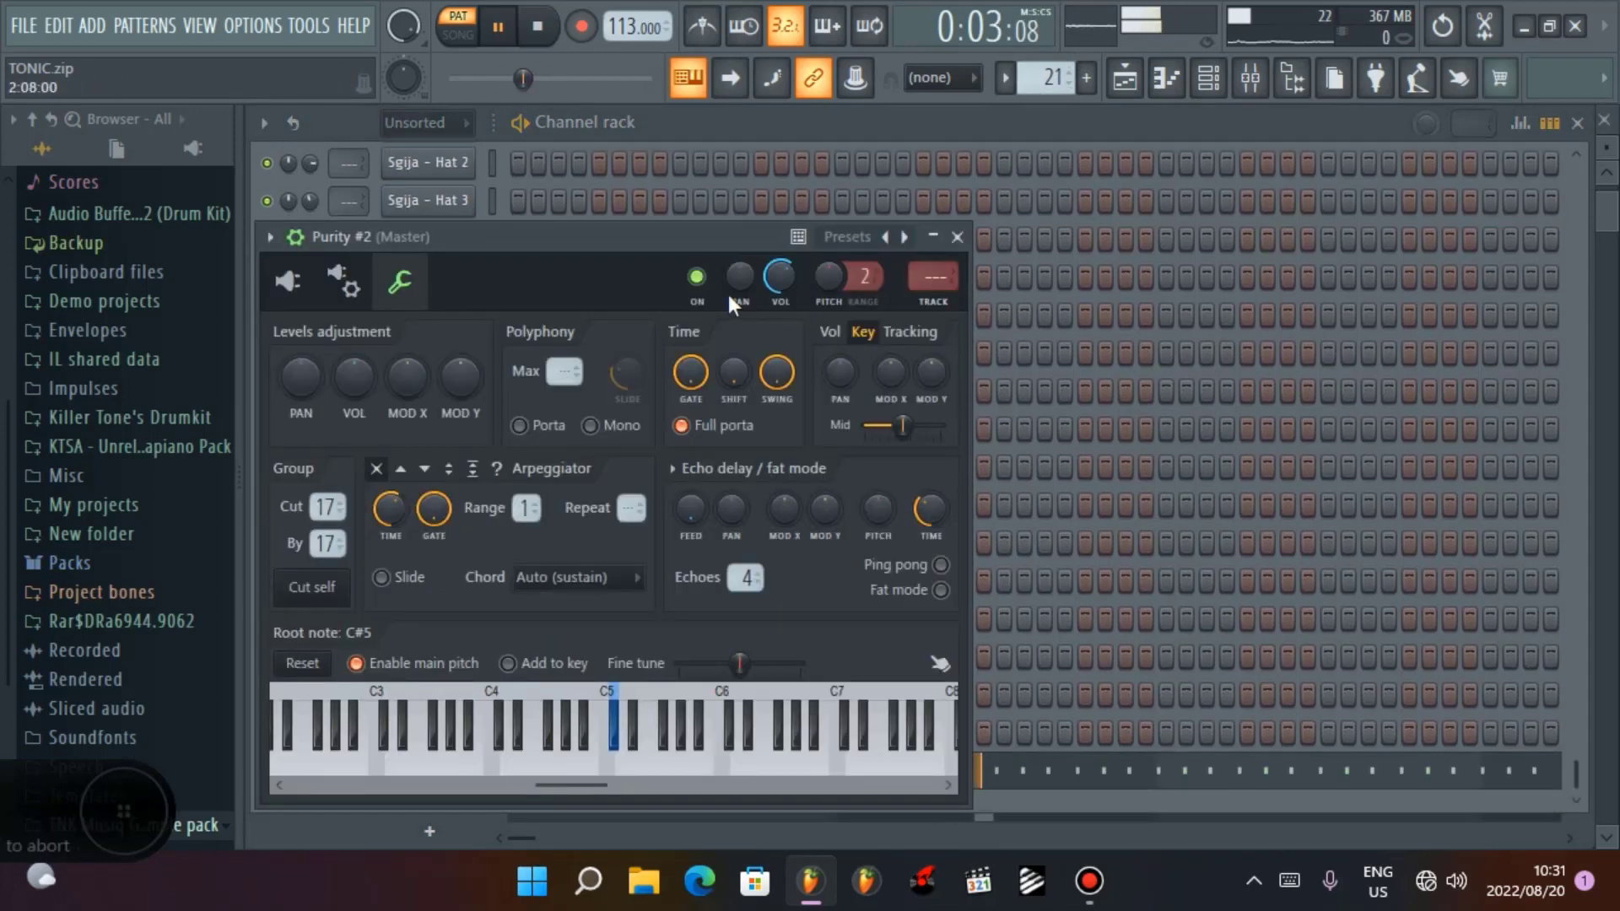
pyautogui.click(284, 283)
pyautogui.moveTo(659, 233); pyautogui.dragTo(846, 114)
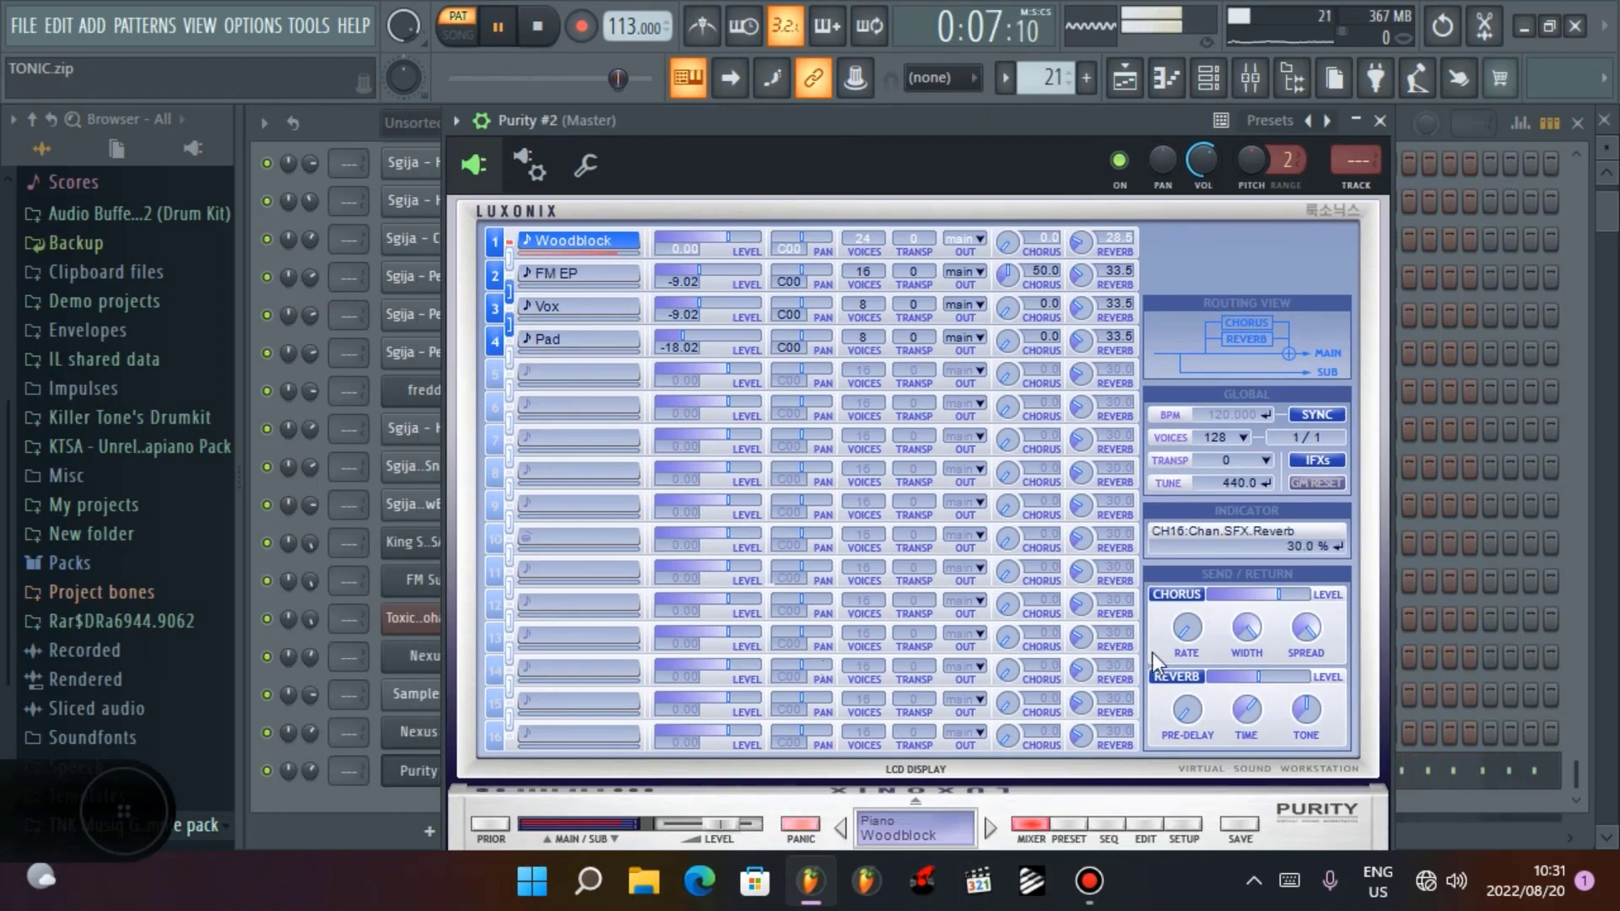
pyautogui.moveTo(925, 125); pyautogui.dragTo(956, 110)
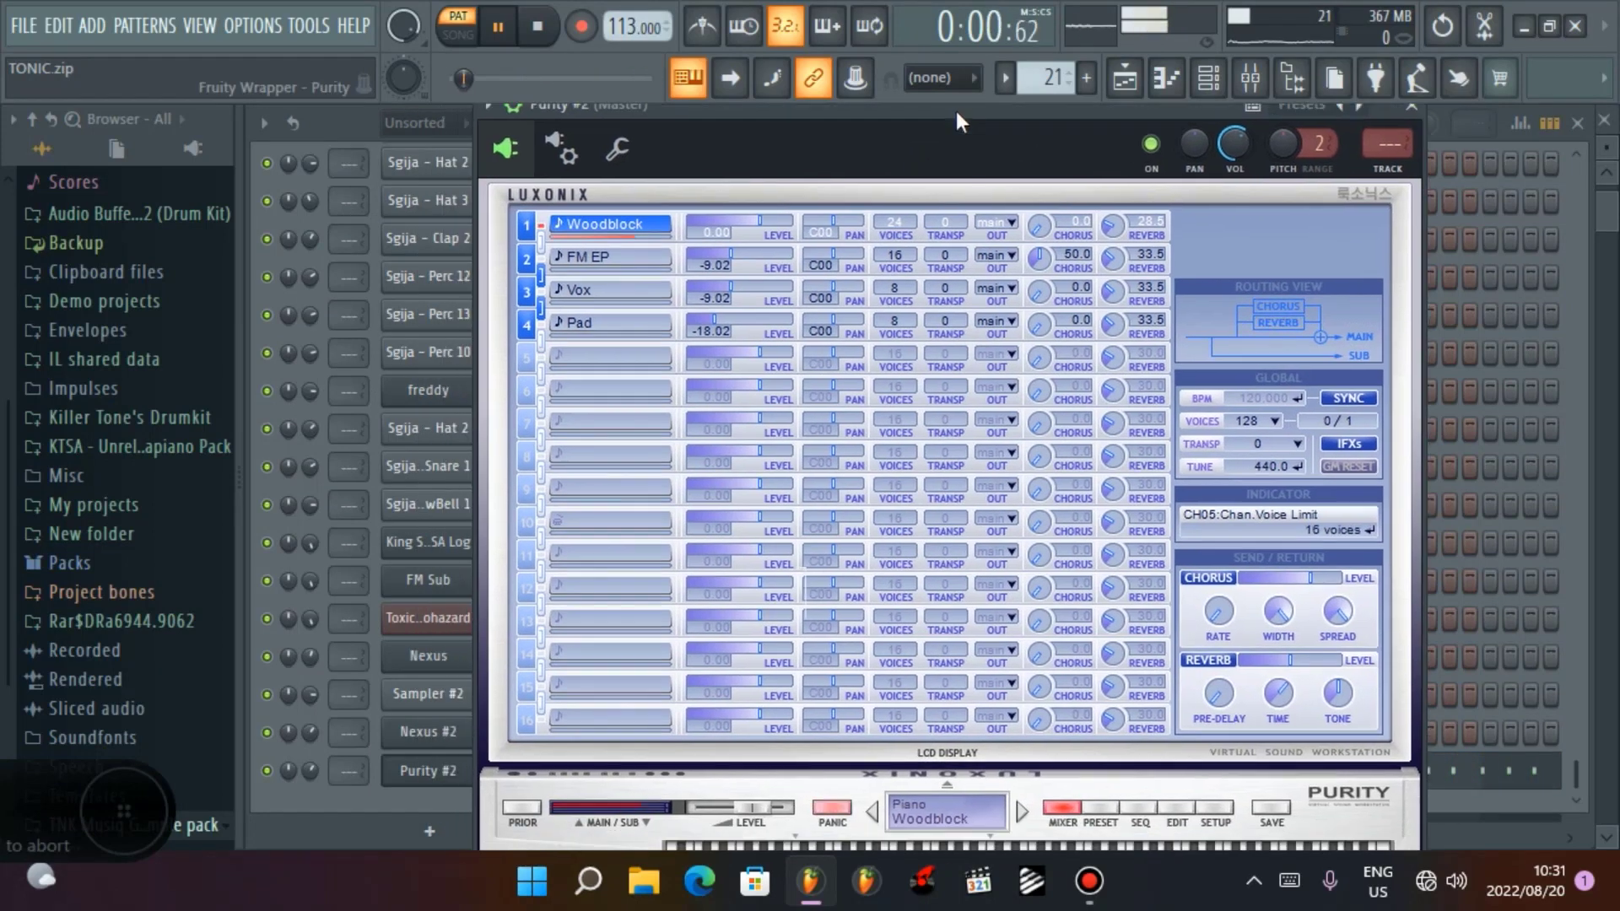
pyautogui.click(1103, 807)
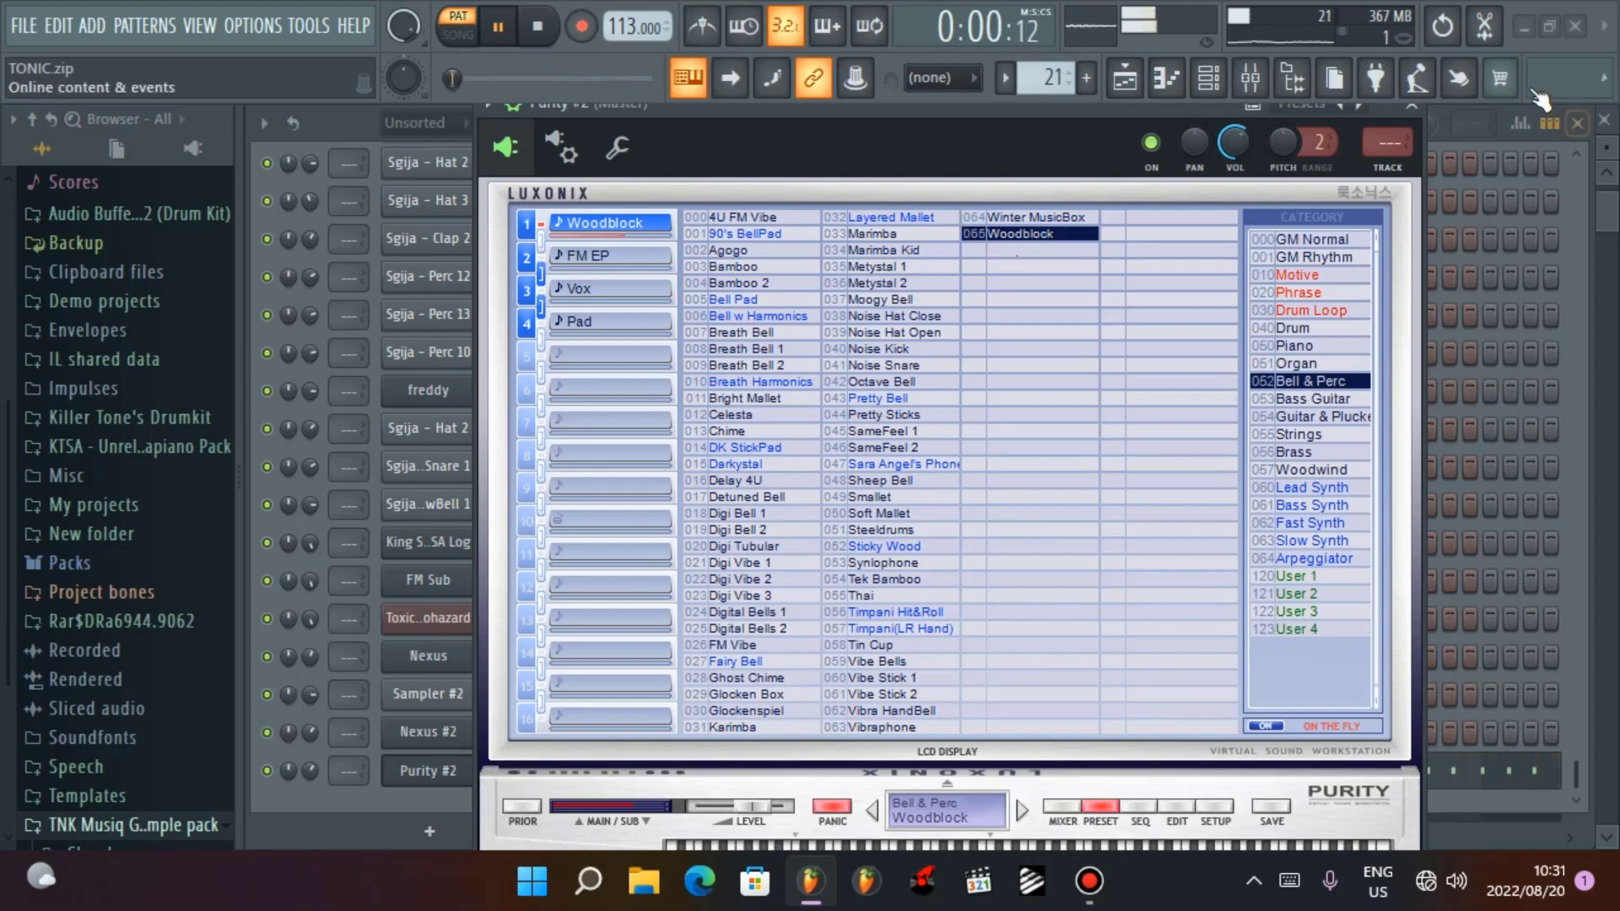
pyautogui.click(1411, 104)
# Step: Switch to Pattern 22 and play the TUBE #2 channel's notes in the channel rack
pyautogui.press('F4')
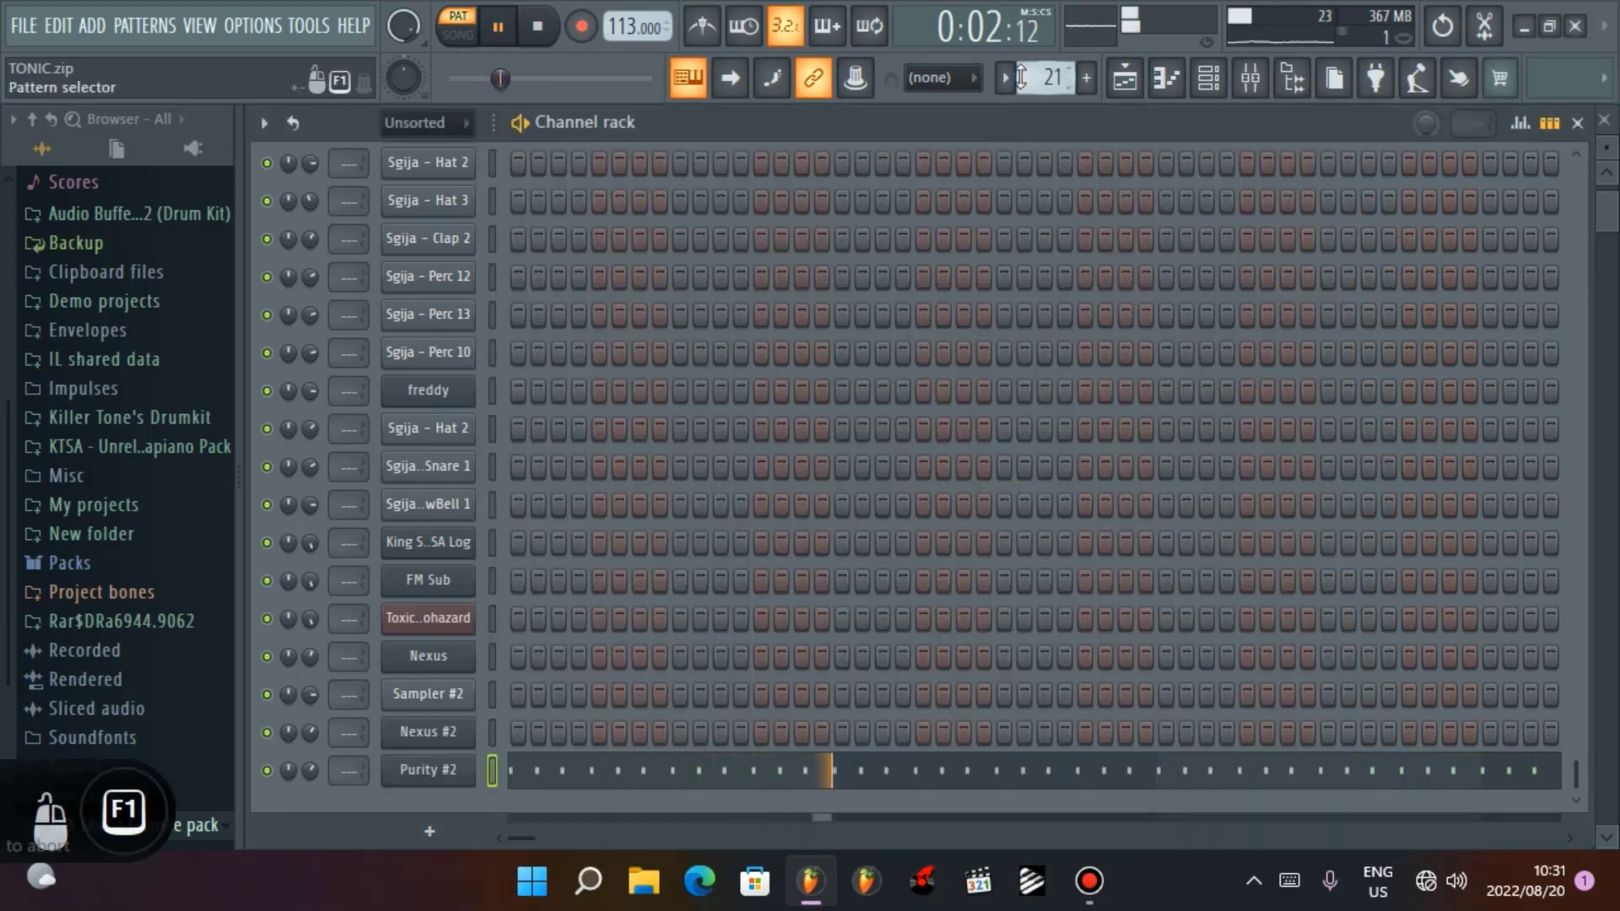
pyautogui.scroll(4, 991, 344)
pyautogui.scroll(2, 985, 348)
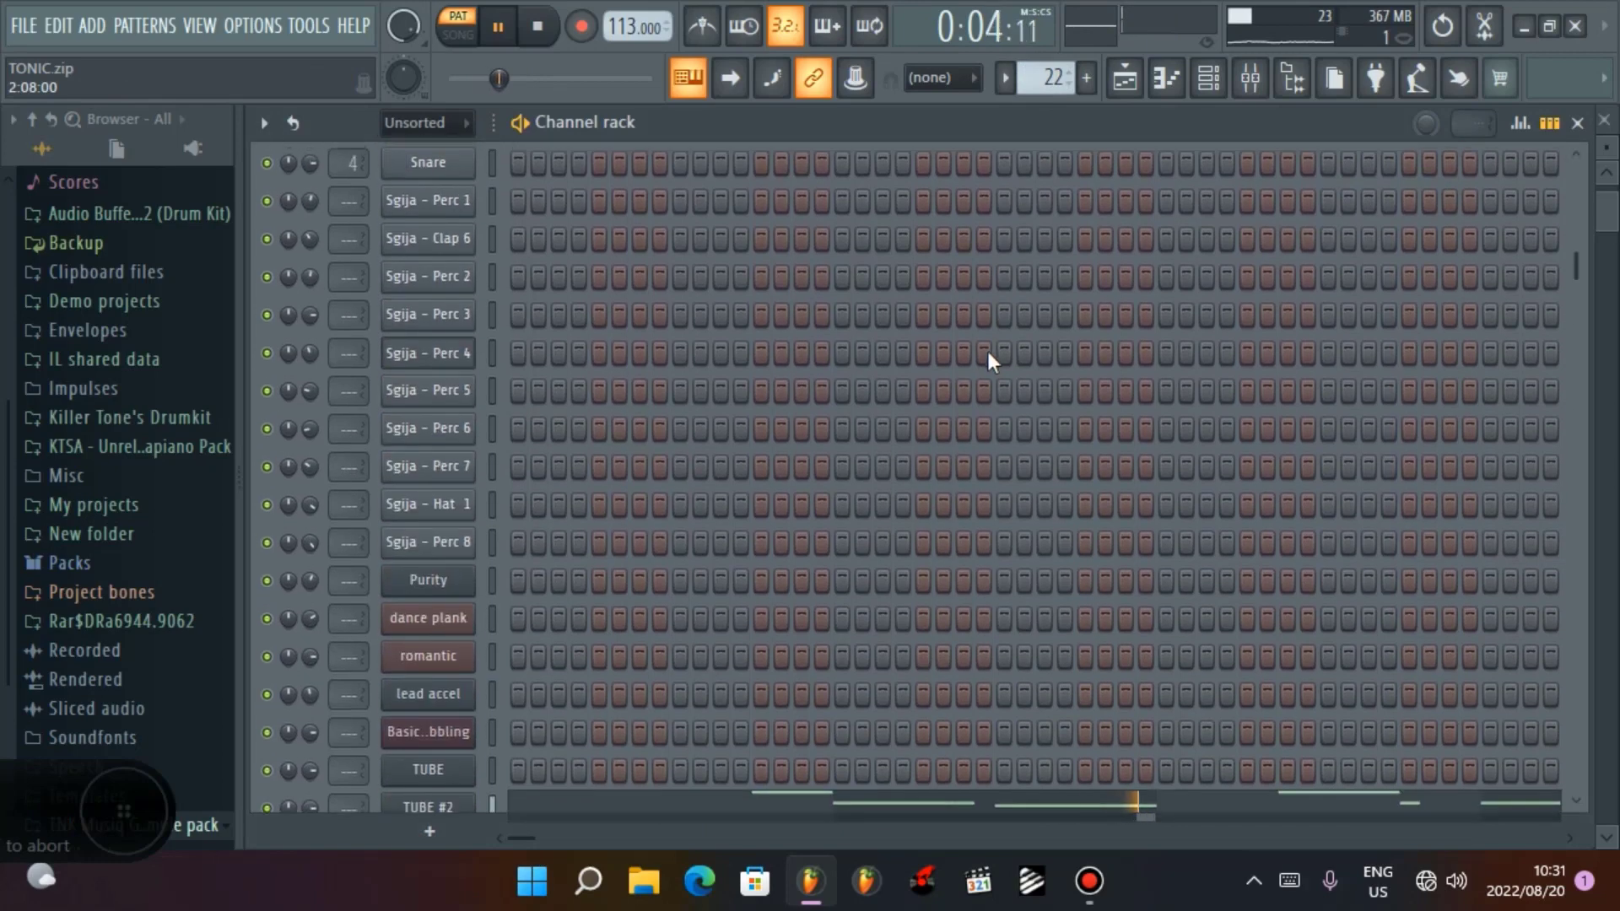
pyautogui.scroll(-2, 985, 348)
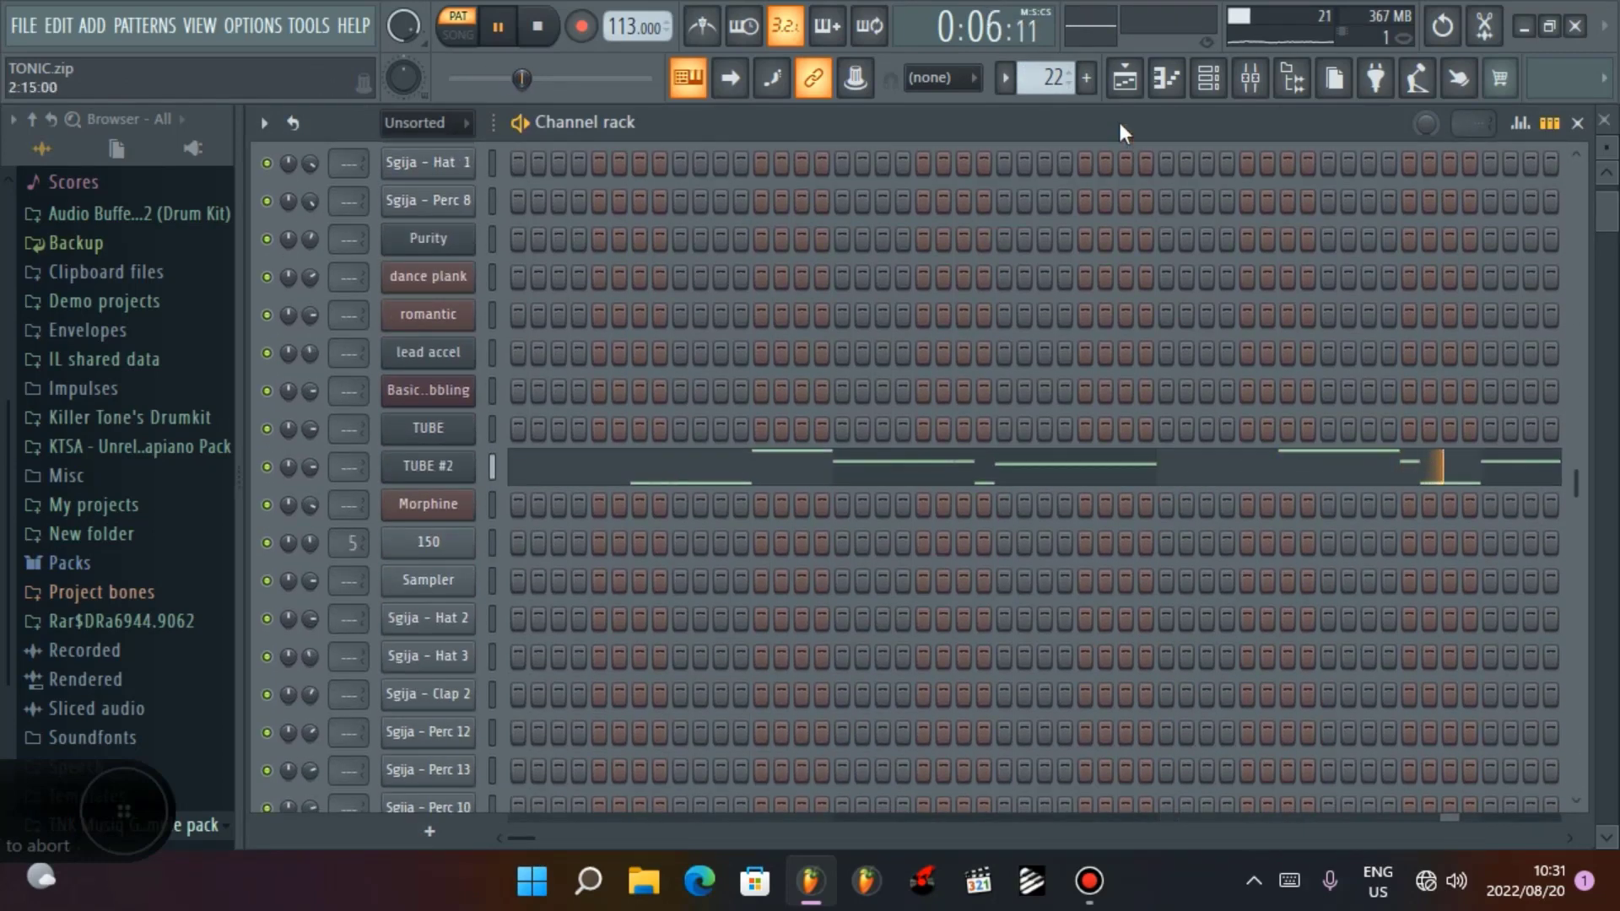
# Step: Check Pattern 23 and the patterns up to 29 for channel content, and return to Pattern 1
pyautogui.press('F4')
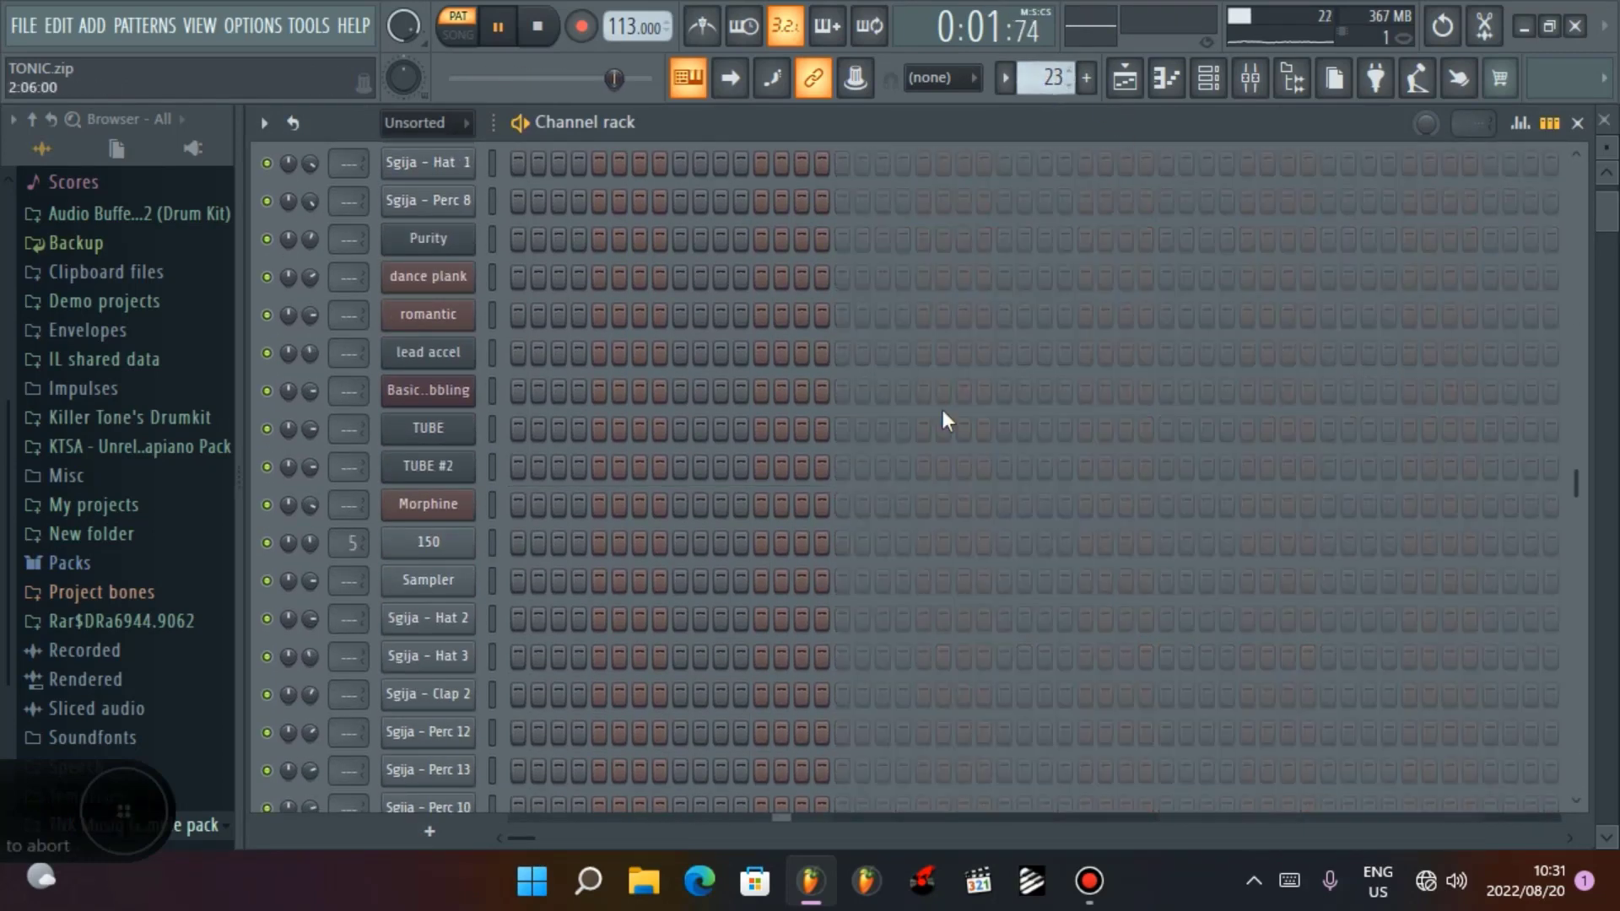
pyautogui.scroll(-6, 945, 407)
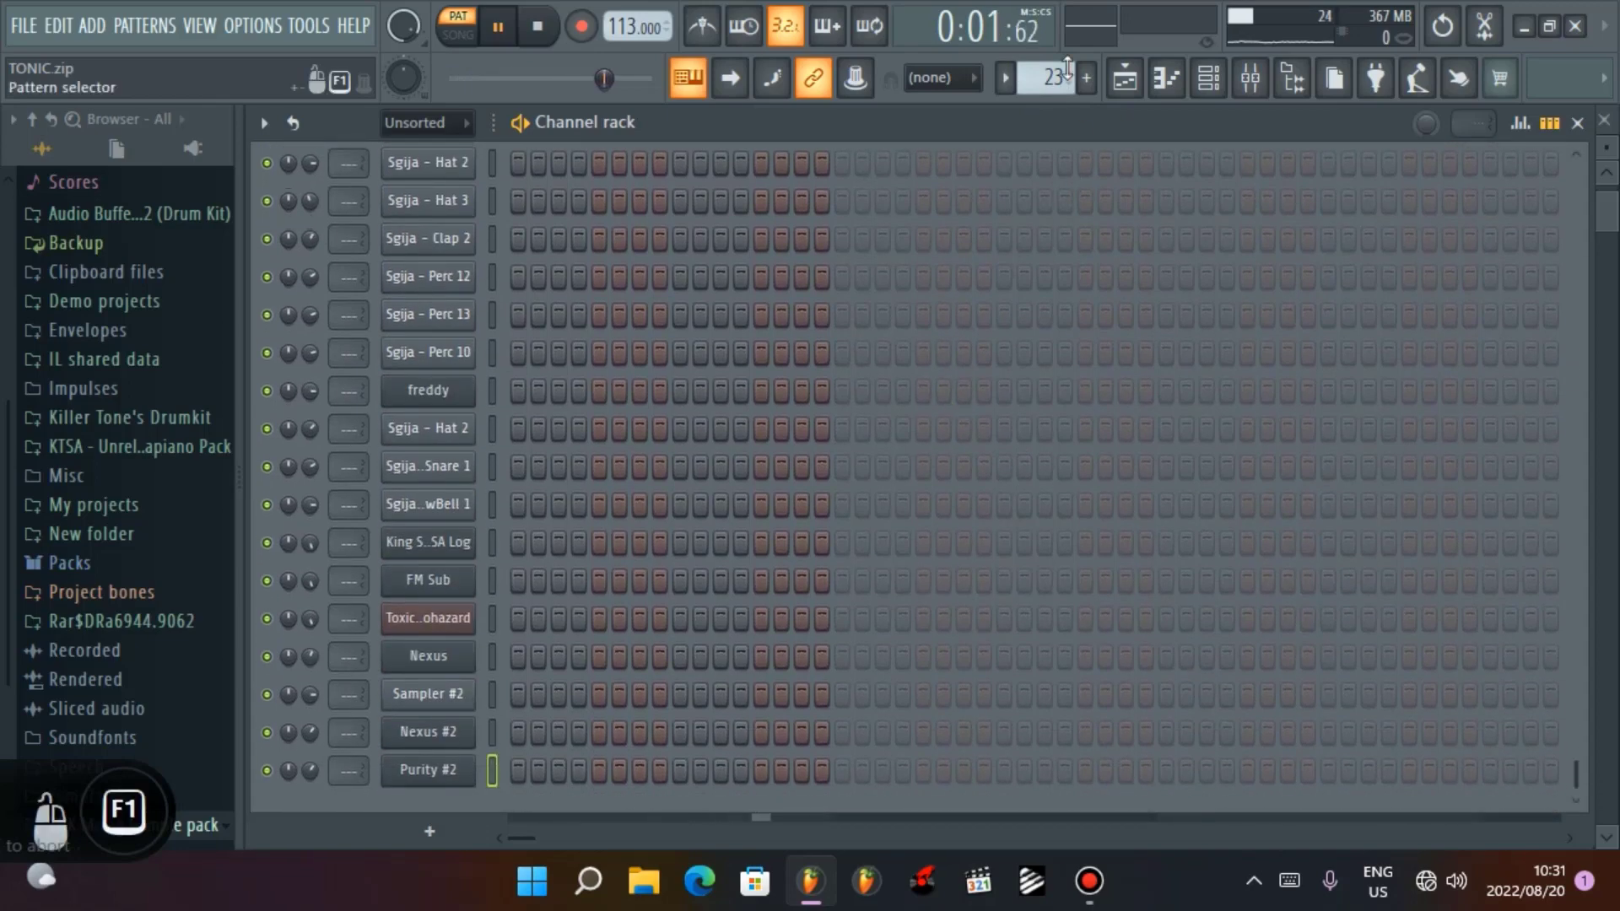
pyautogui.scroll(1, 1052, 78)
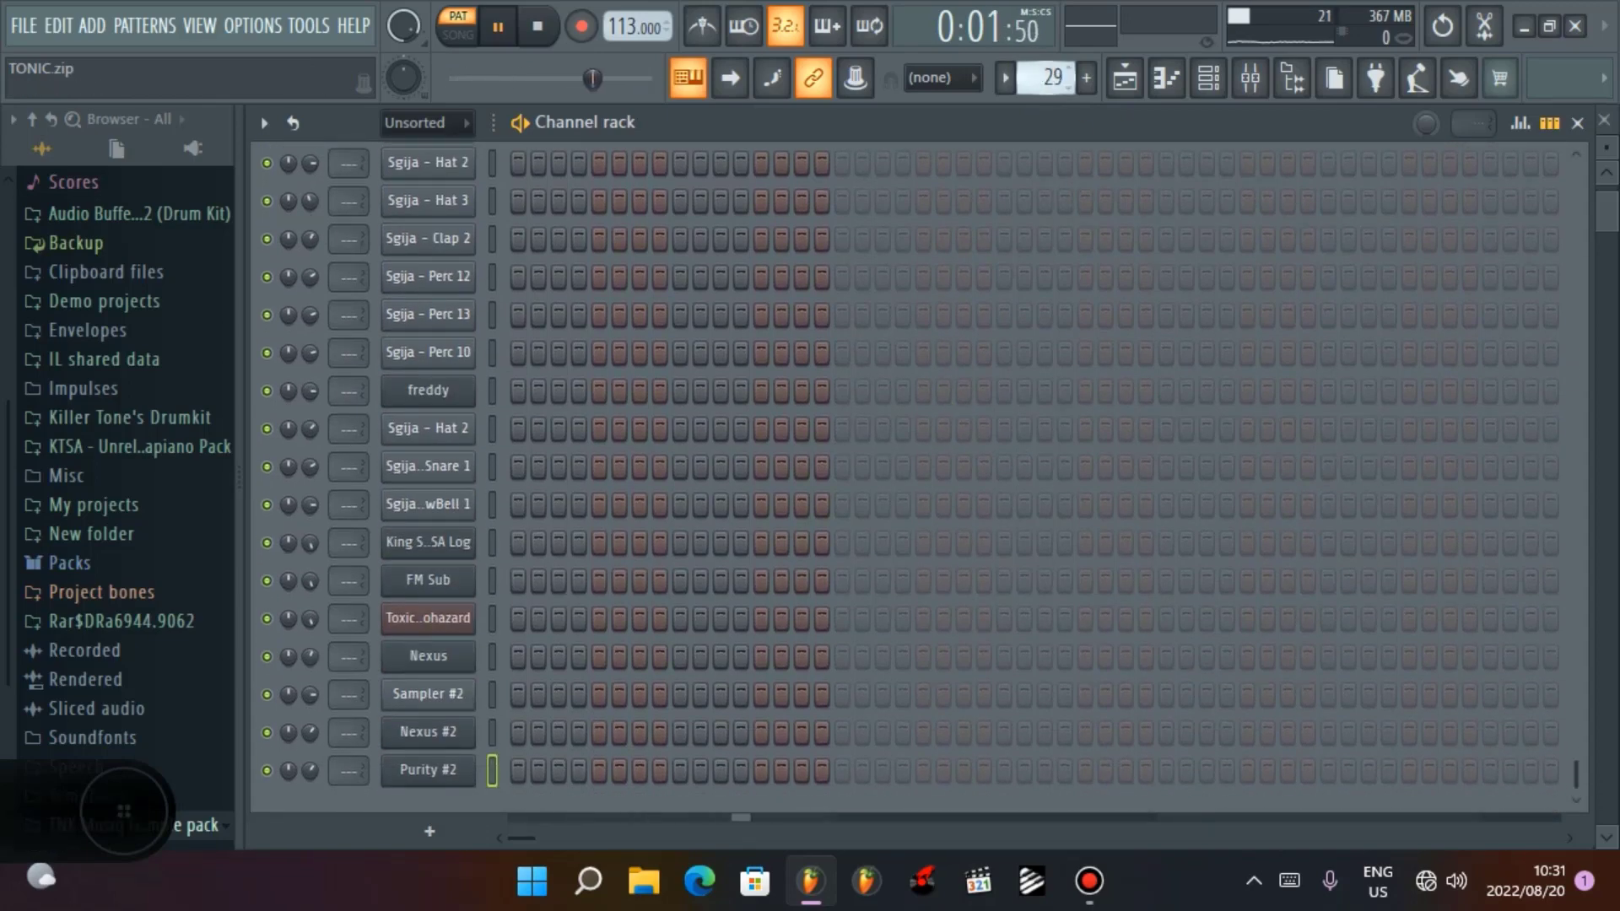
pyautogui.moveTo(1052, 78); pyautogui.dragTo(1053, 192)
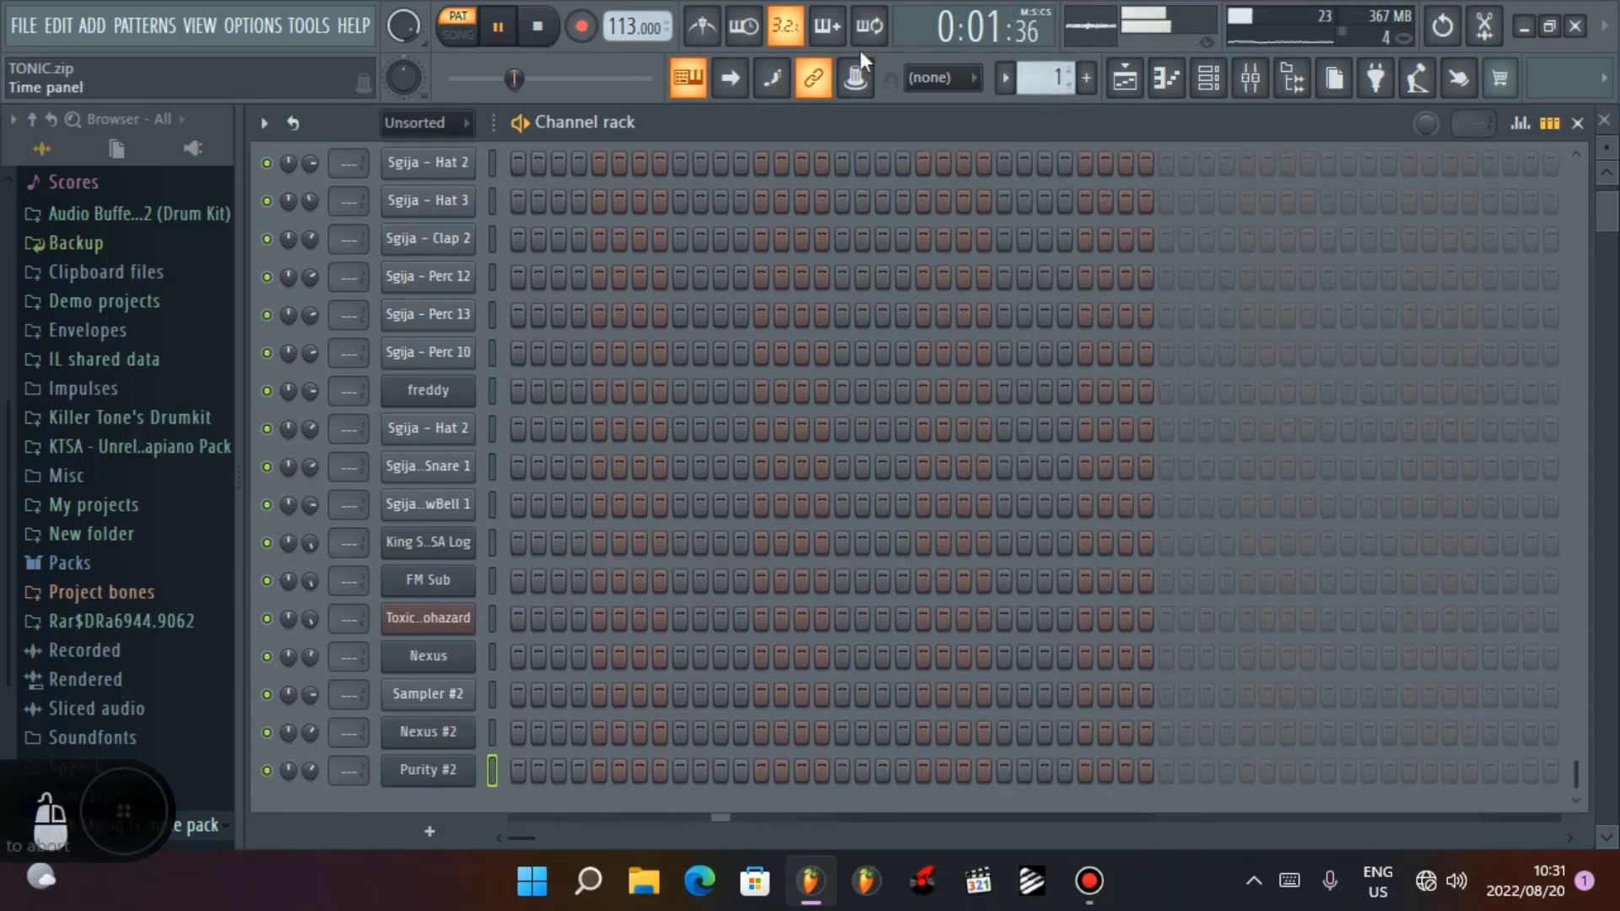
# Step: Show the playlist arrangement from Track 1 and play the song from about bar 17
pyautogui.click(1125, 78)
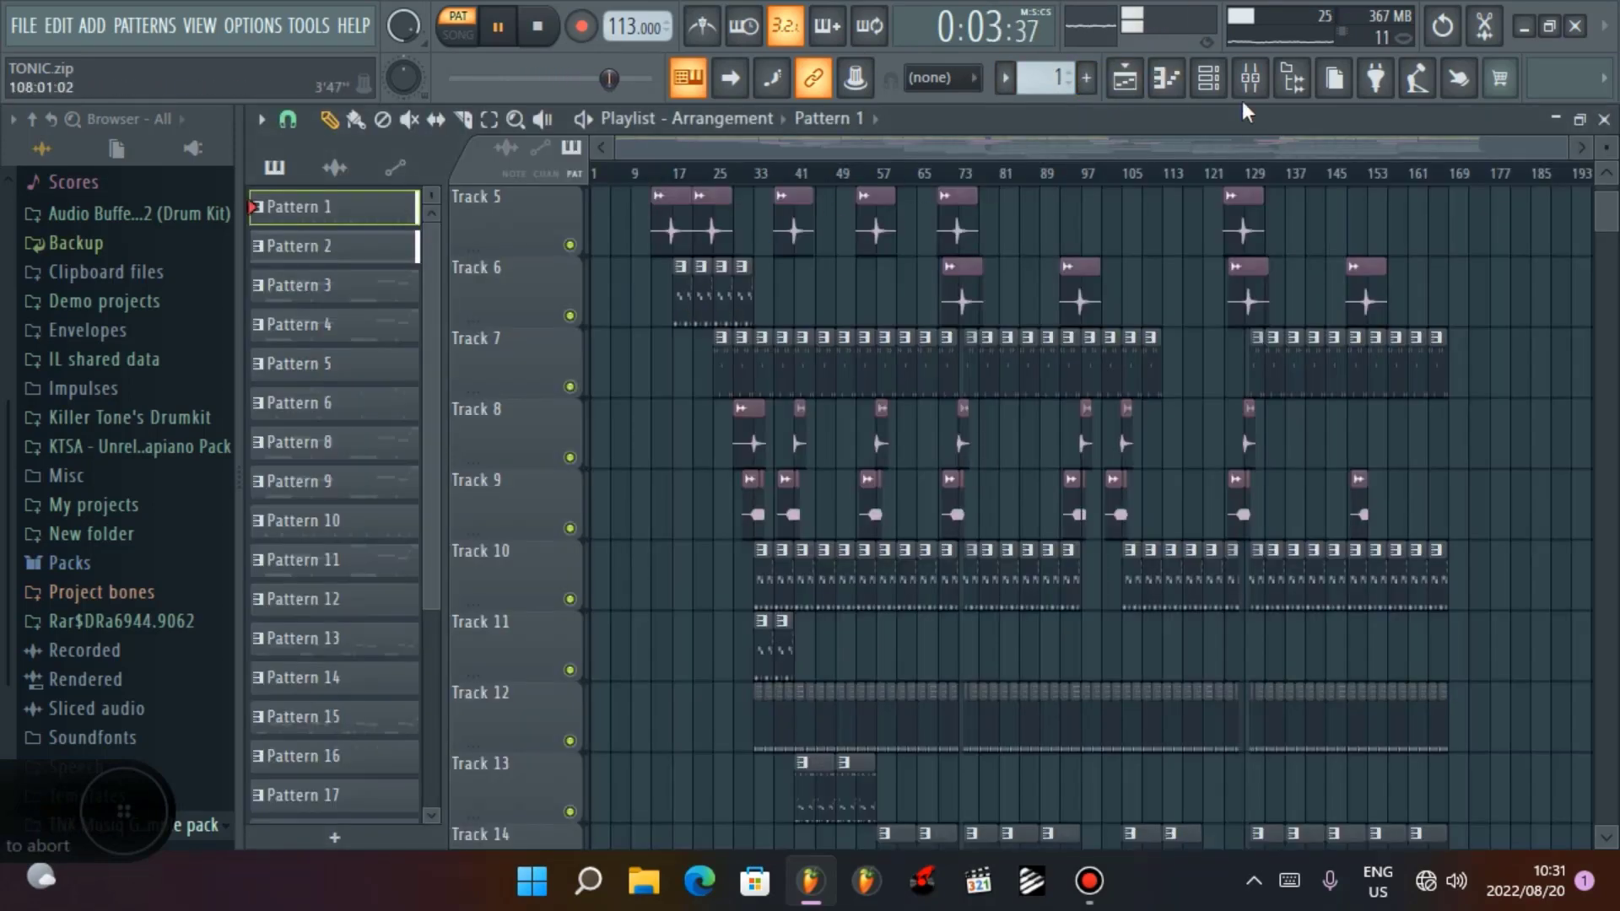
pyautogui.click(1215, 81)
pyautogui.click(1227, 86)
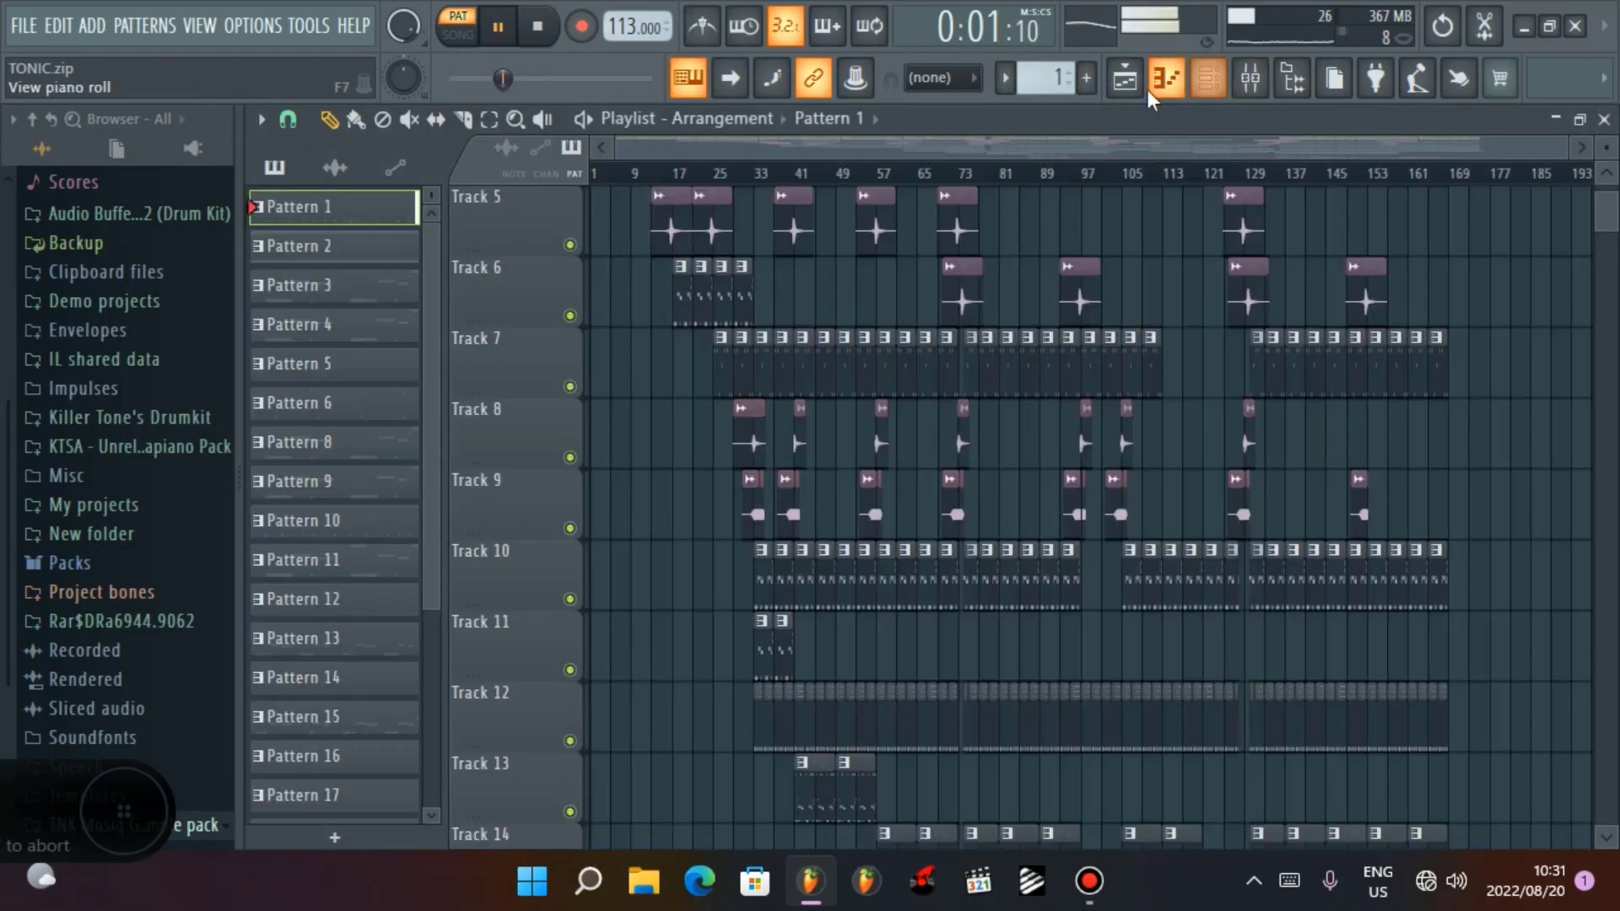
pyautogui.click(1131, 82)
pyautogui.click(743, 263)
pyautogui.click(1130, 83)
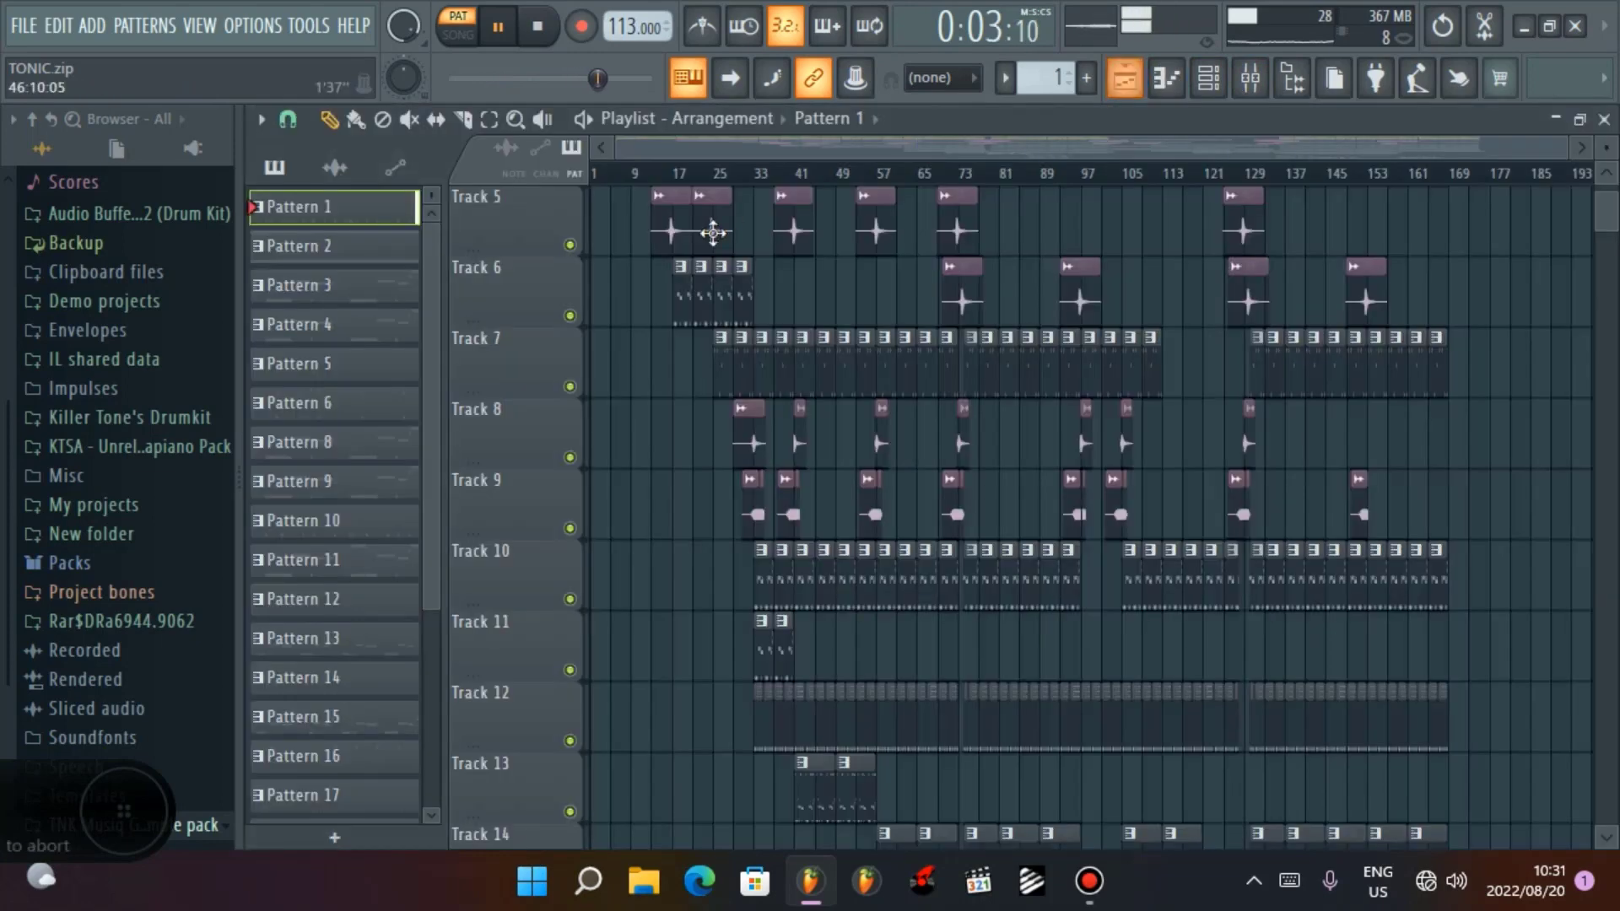
pyautogui.scroll(4, 700, 219)
pyautogui.click(680, 173)
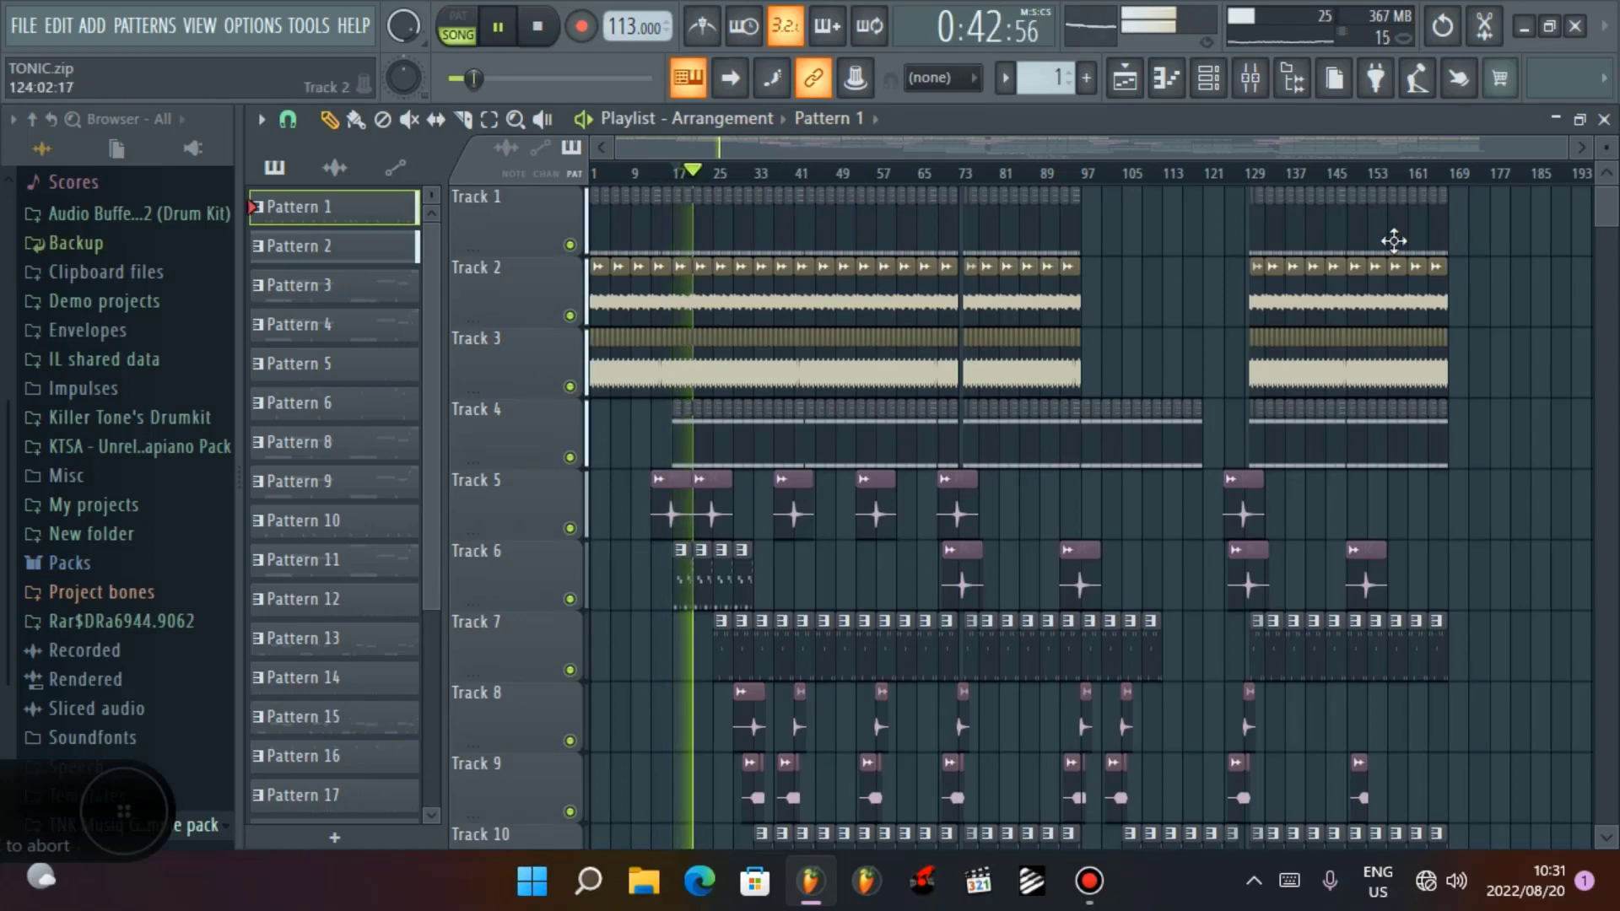
# Step: Zoom in on the playlist's first part and review the clips on Tracks 1 to 17 while the song plays
pyautogui.moveTo(1564, 150); pyautogui.dragTo(1211, 150)
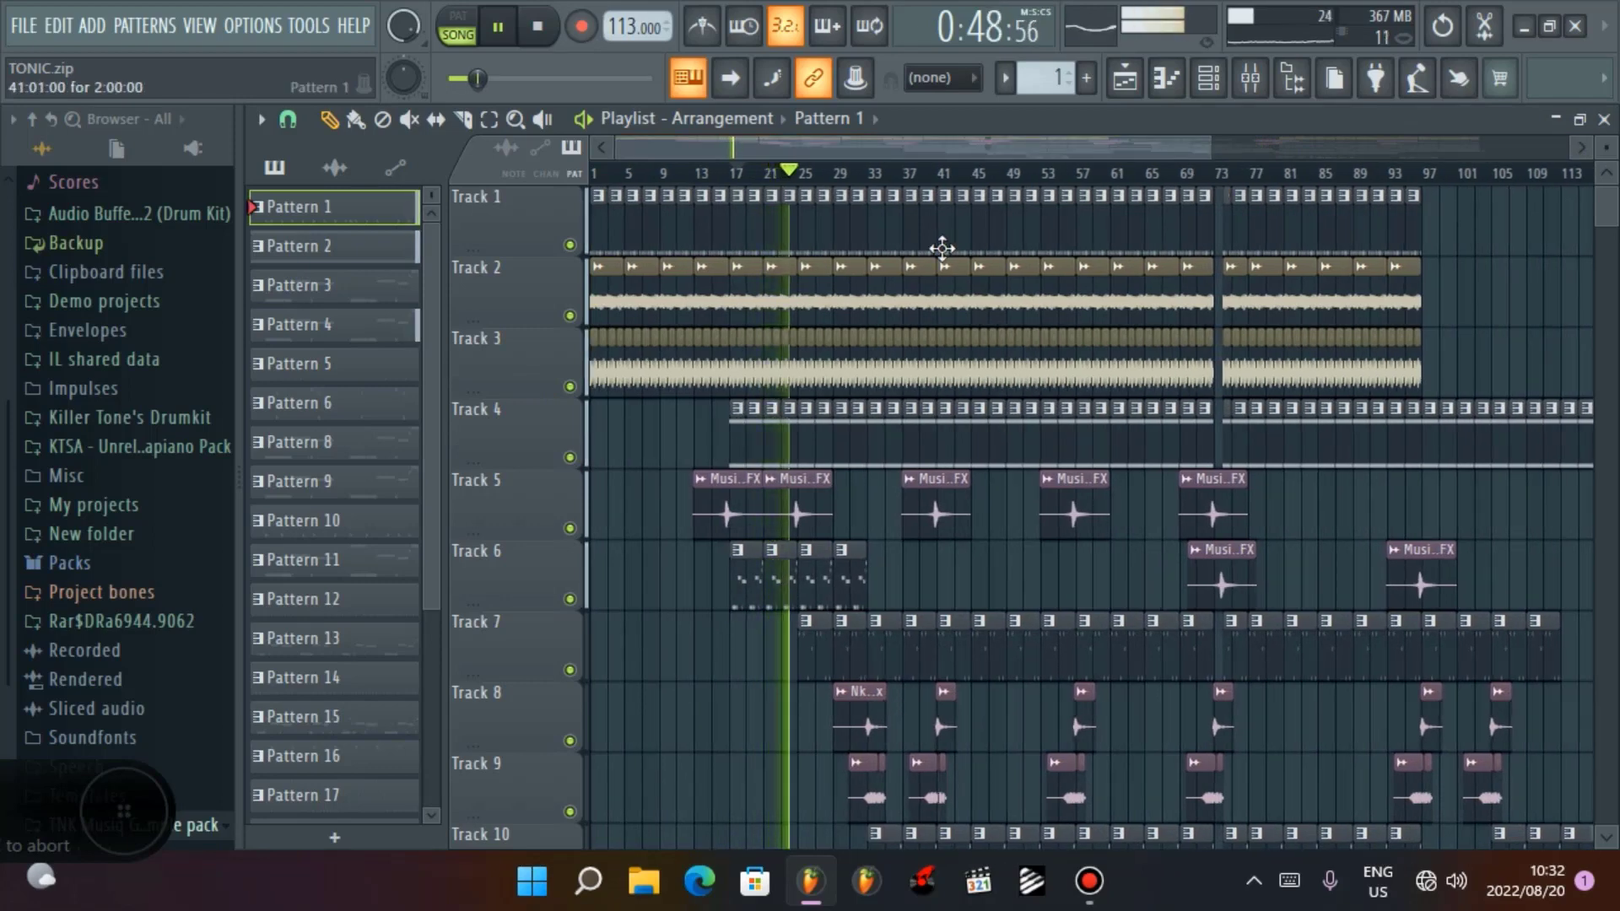
pyautogui.scroll(-2, 942, 247)
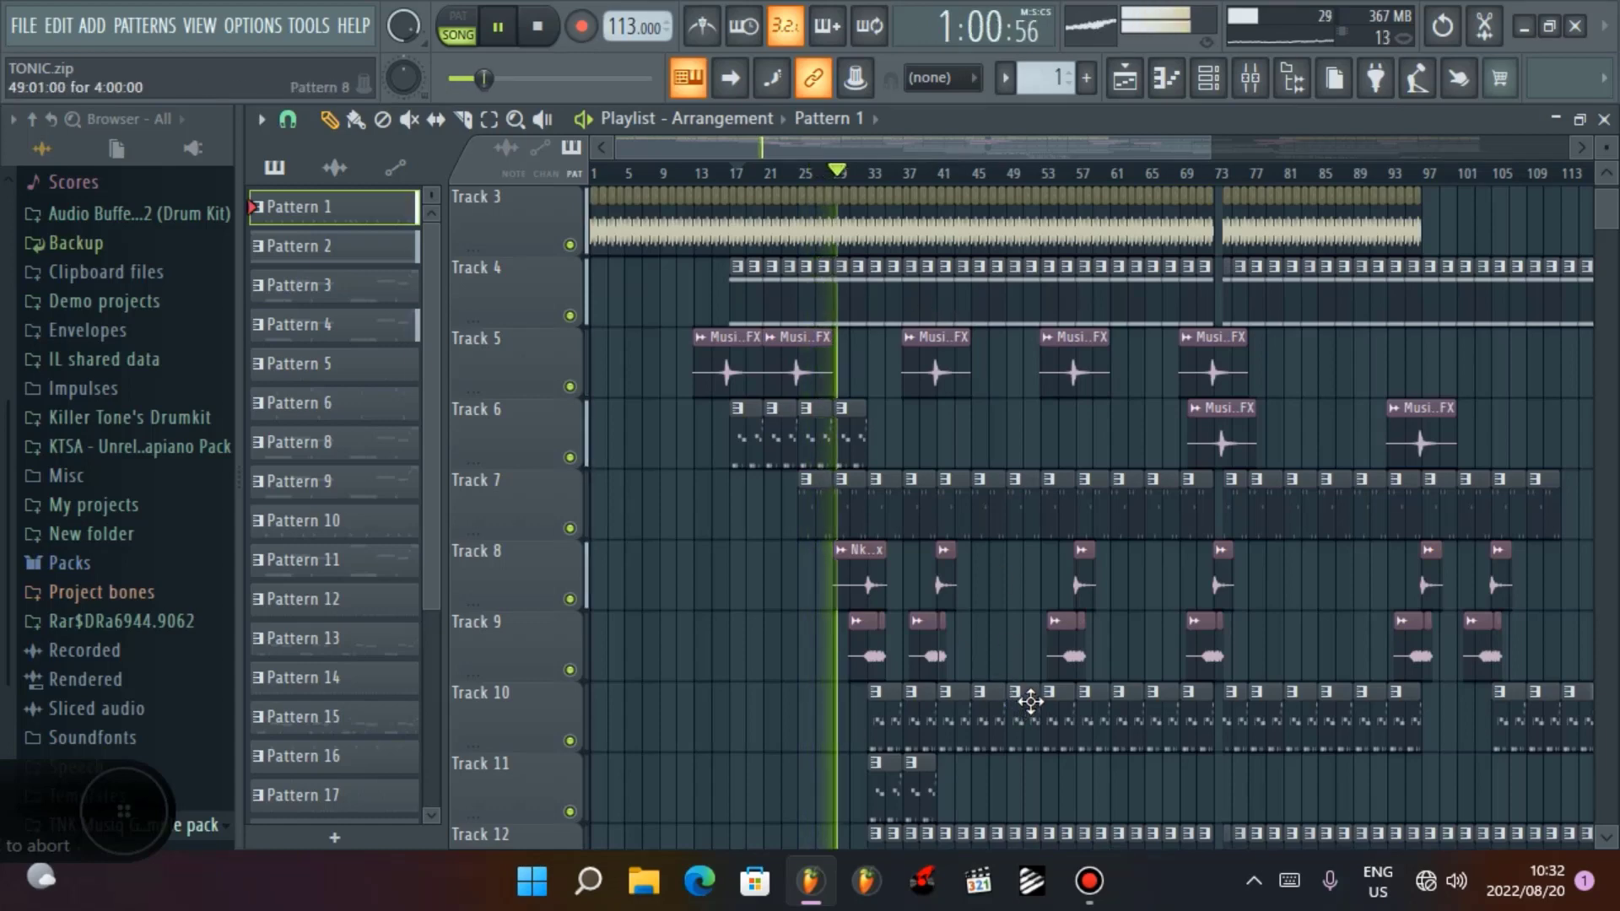
pyautogui.scroll(-5, 1056, 698)
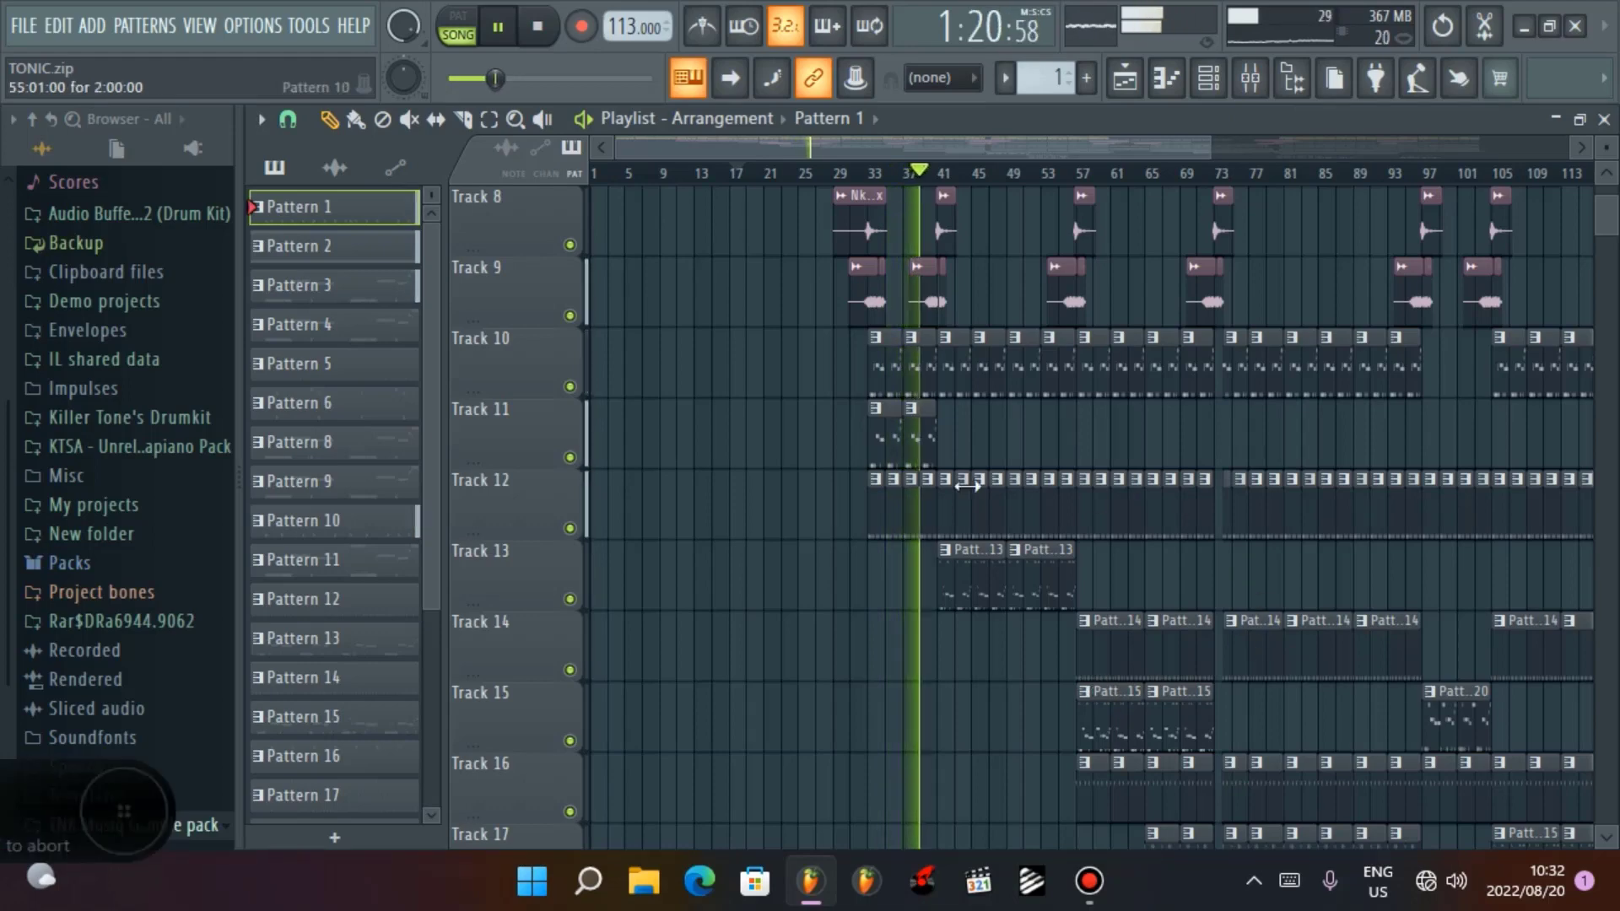
pyautogui.scroll(3, 996, 513)
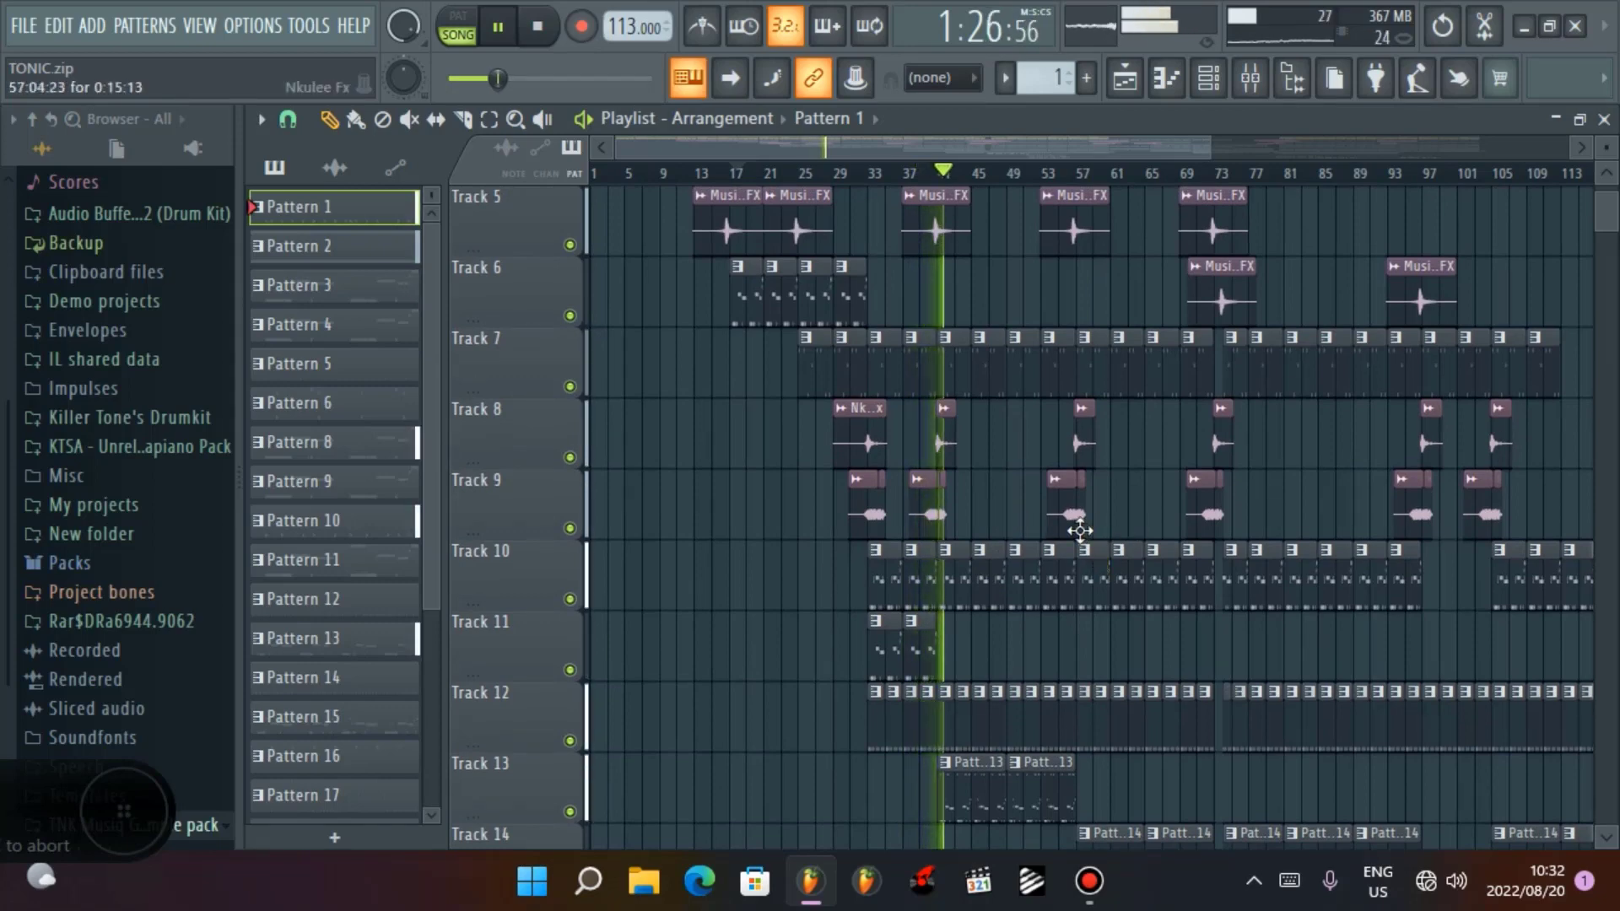
pyautogui.scroll(-4, 1097, 545)
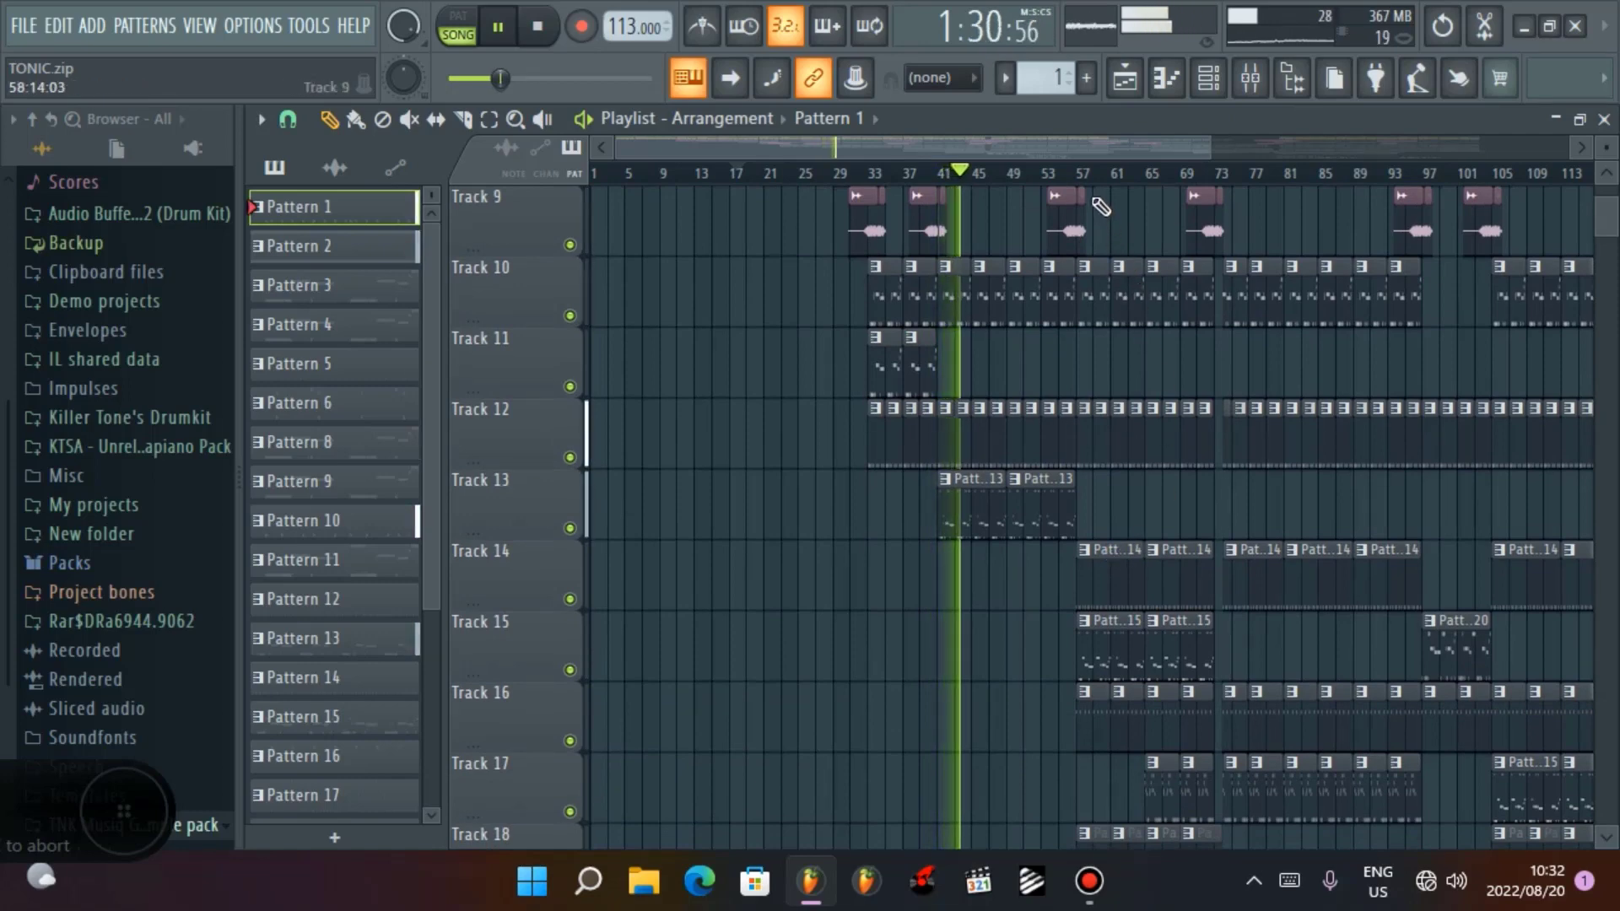
# Step: Play the song from about bar 57, review the clips on Tracks 18 to 26, and stop playback
pyautogui.click(1088, 173)
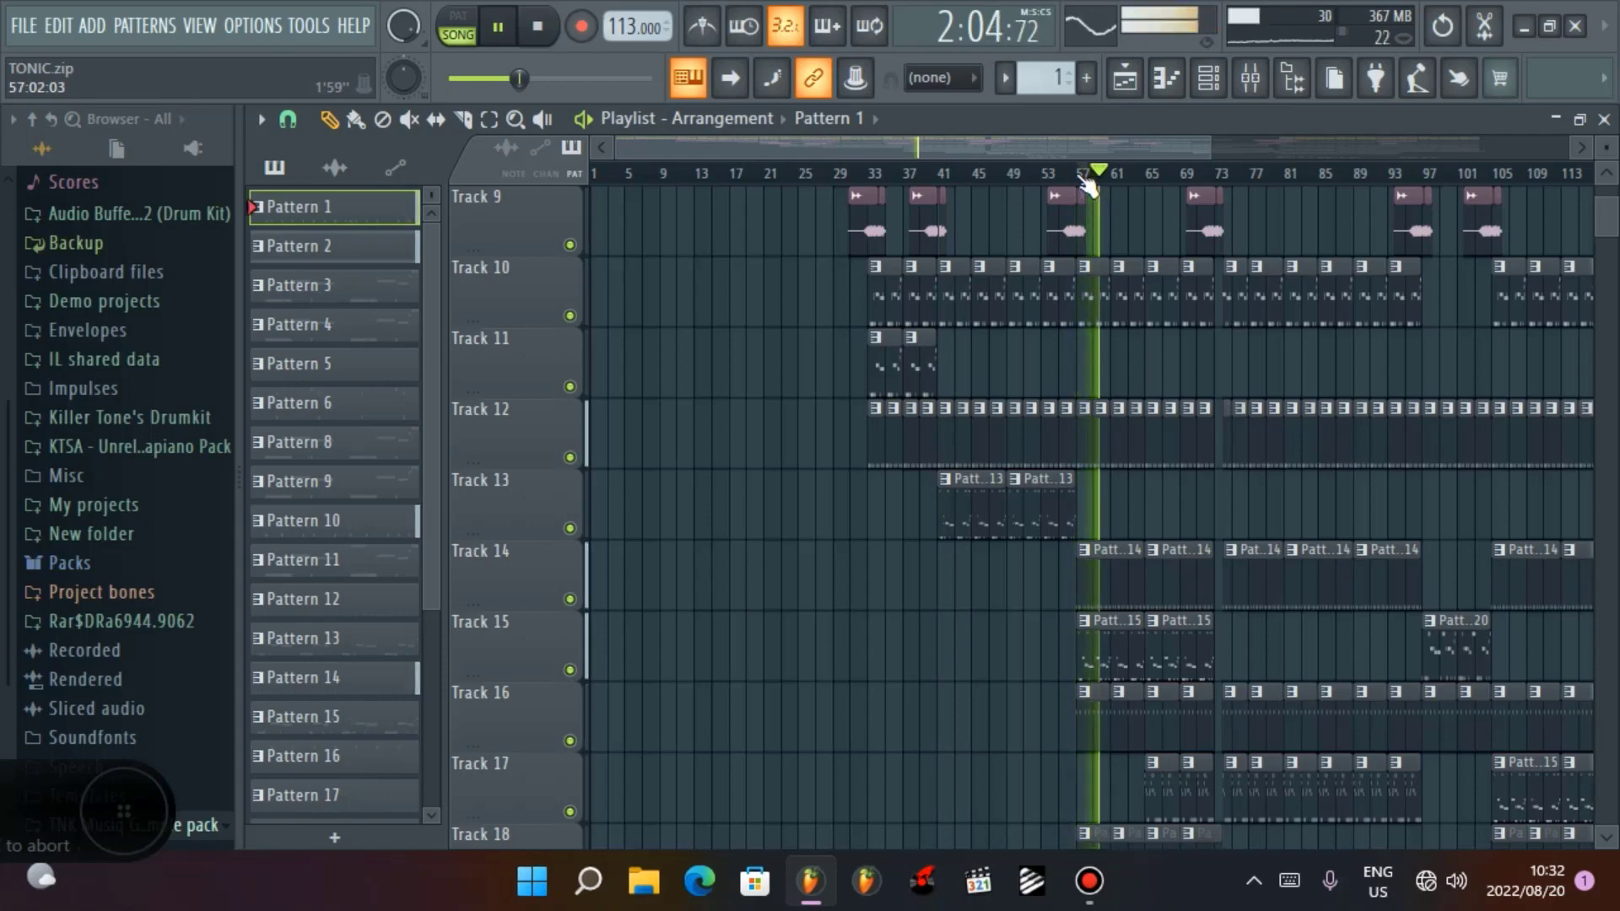
pyautogui.moveTo(1099, 147); pyautogui.dragTo(1432, 169)
pyautogui.scroll(-5, 983, 312)
pyautogui.scroll(-4, 984, 314)
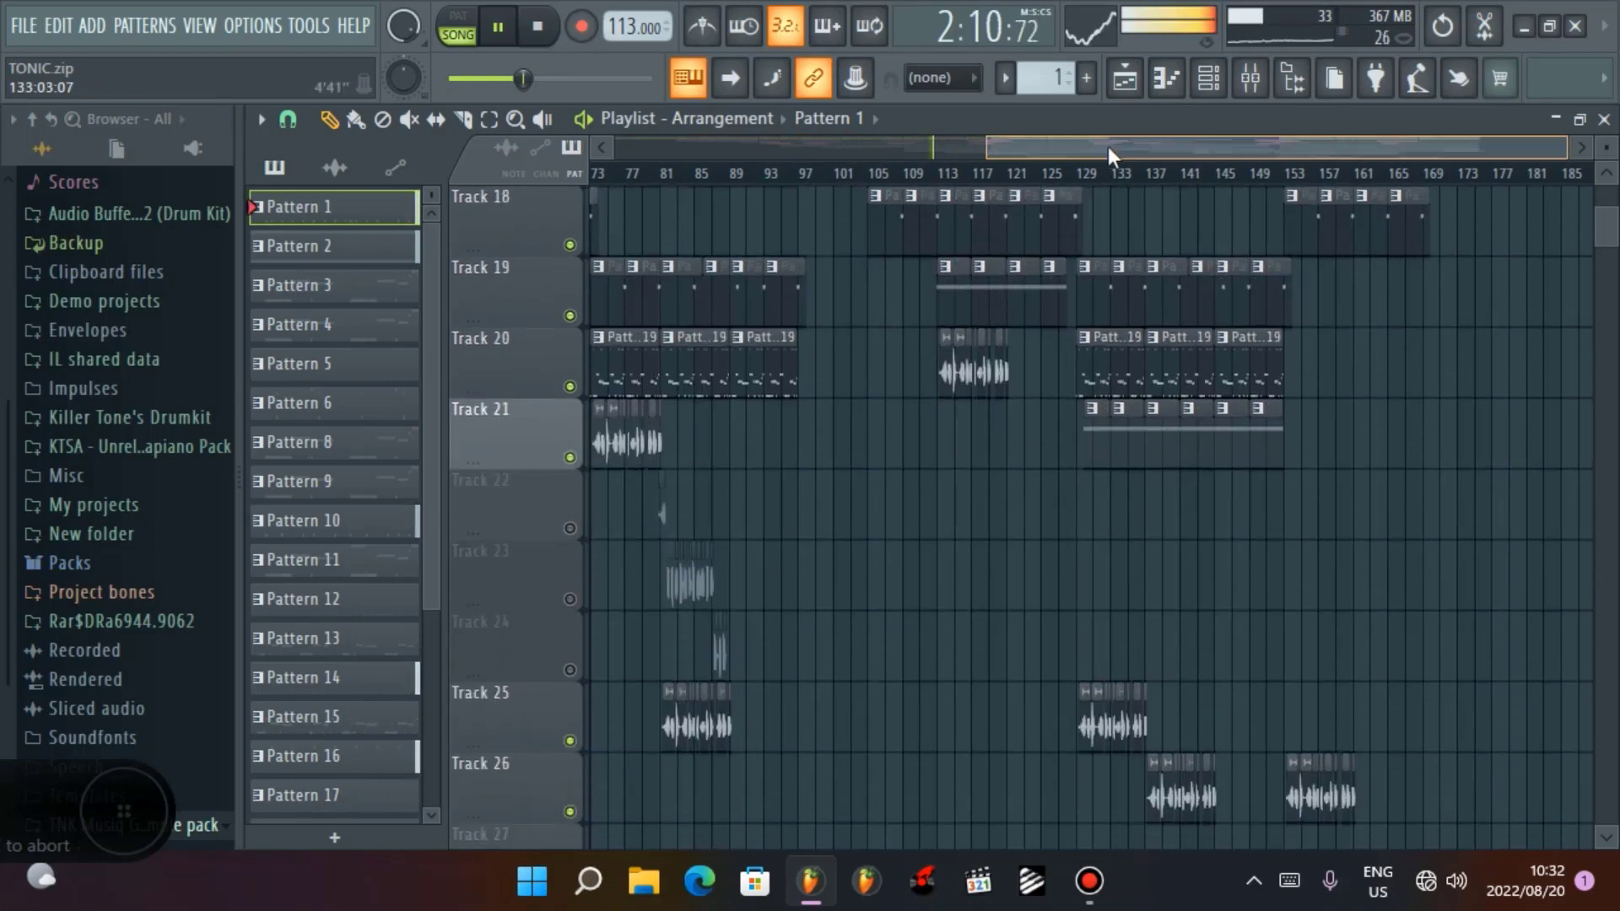
pyautogui.moveTo(1108, 145); pyautogui.dragTo(858, 169)
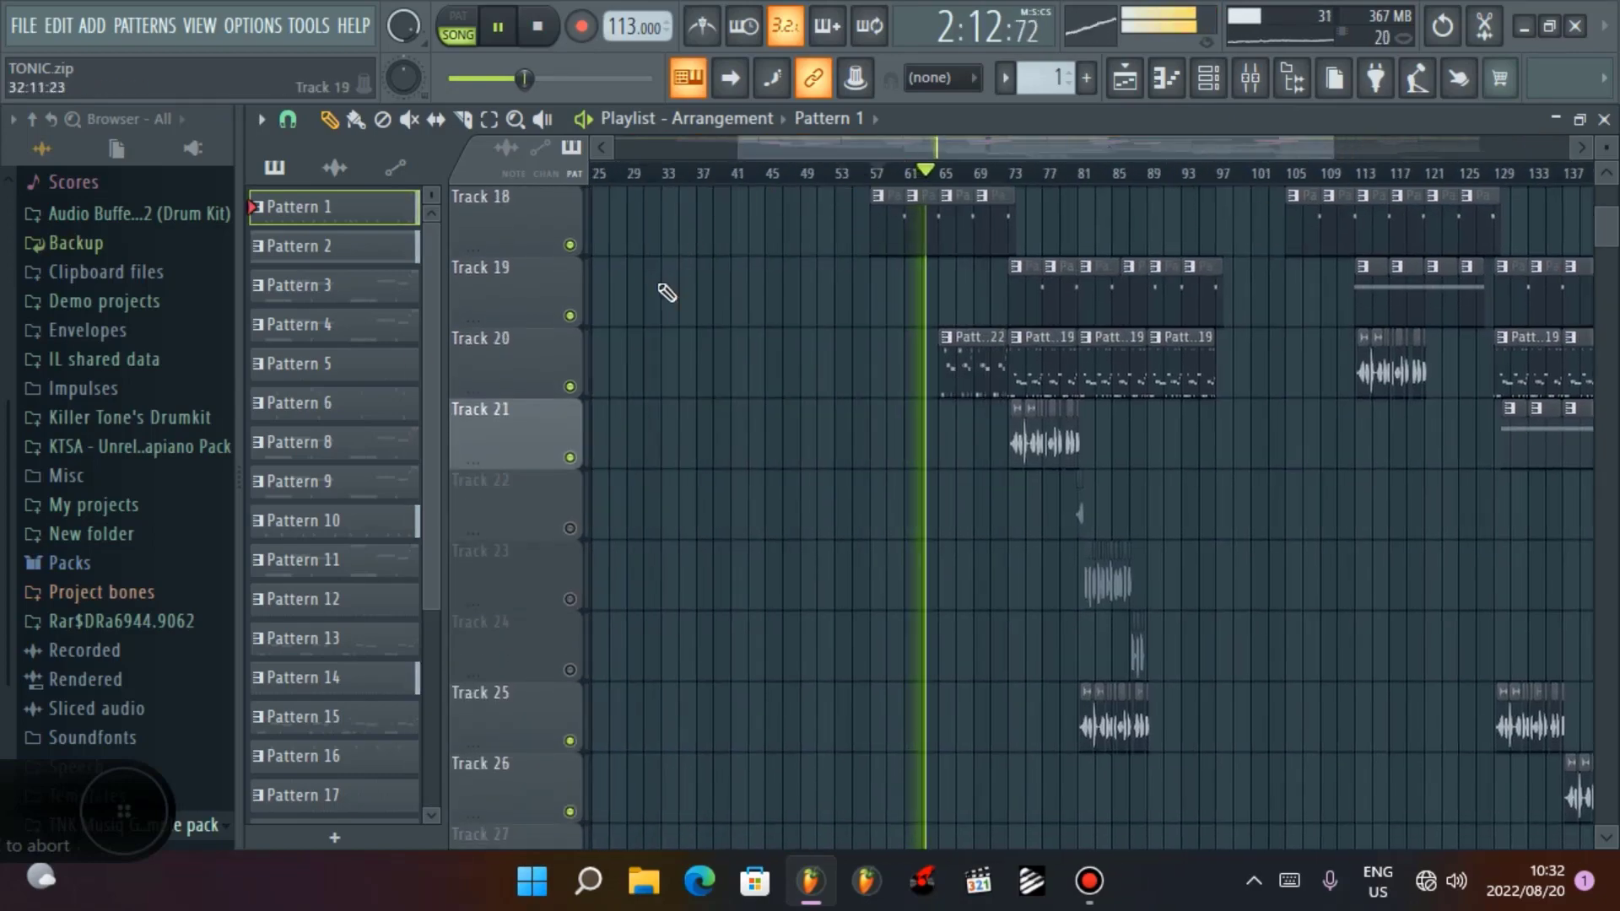
pyautogui.press('F1')
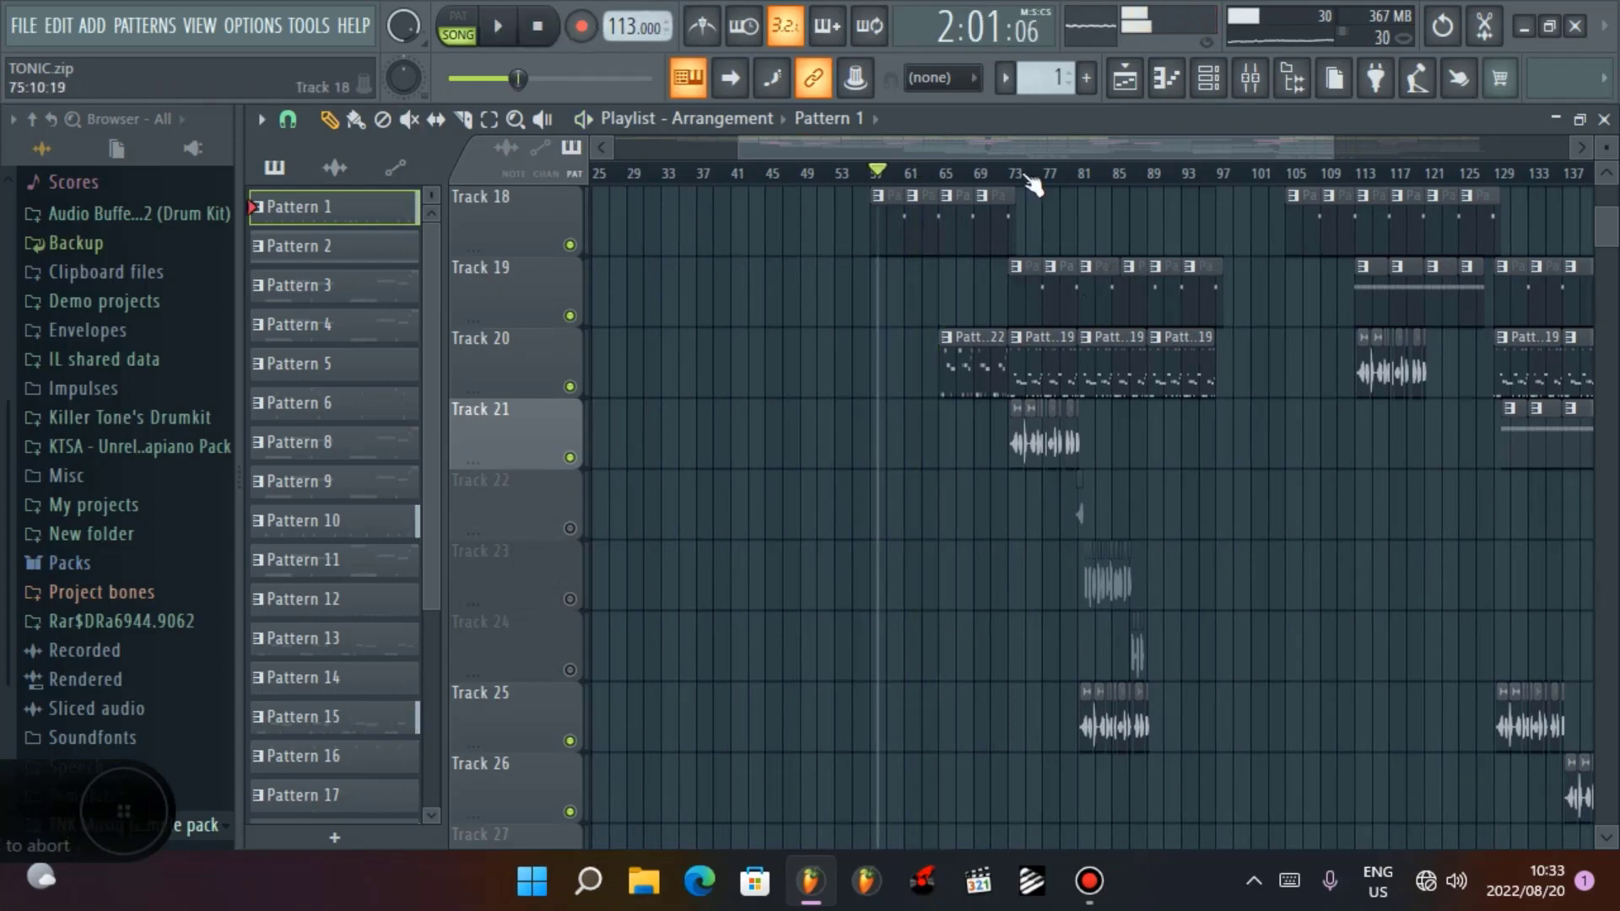
# Step: Solo Track 21 and play its vocal clip from about bar 73
pyautogui.keyDown('ctrl'); pyautogui.click(570, 457); pyautogui.keyUp('ctrl')
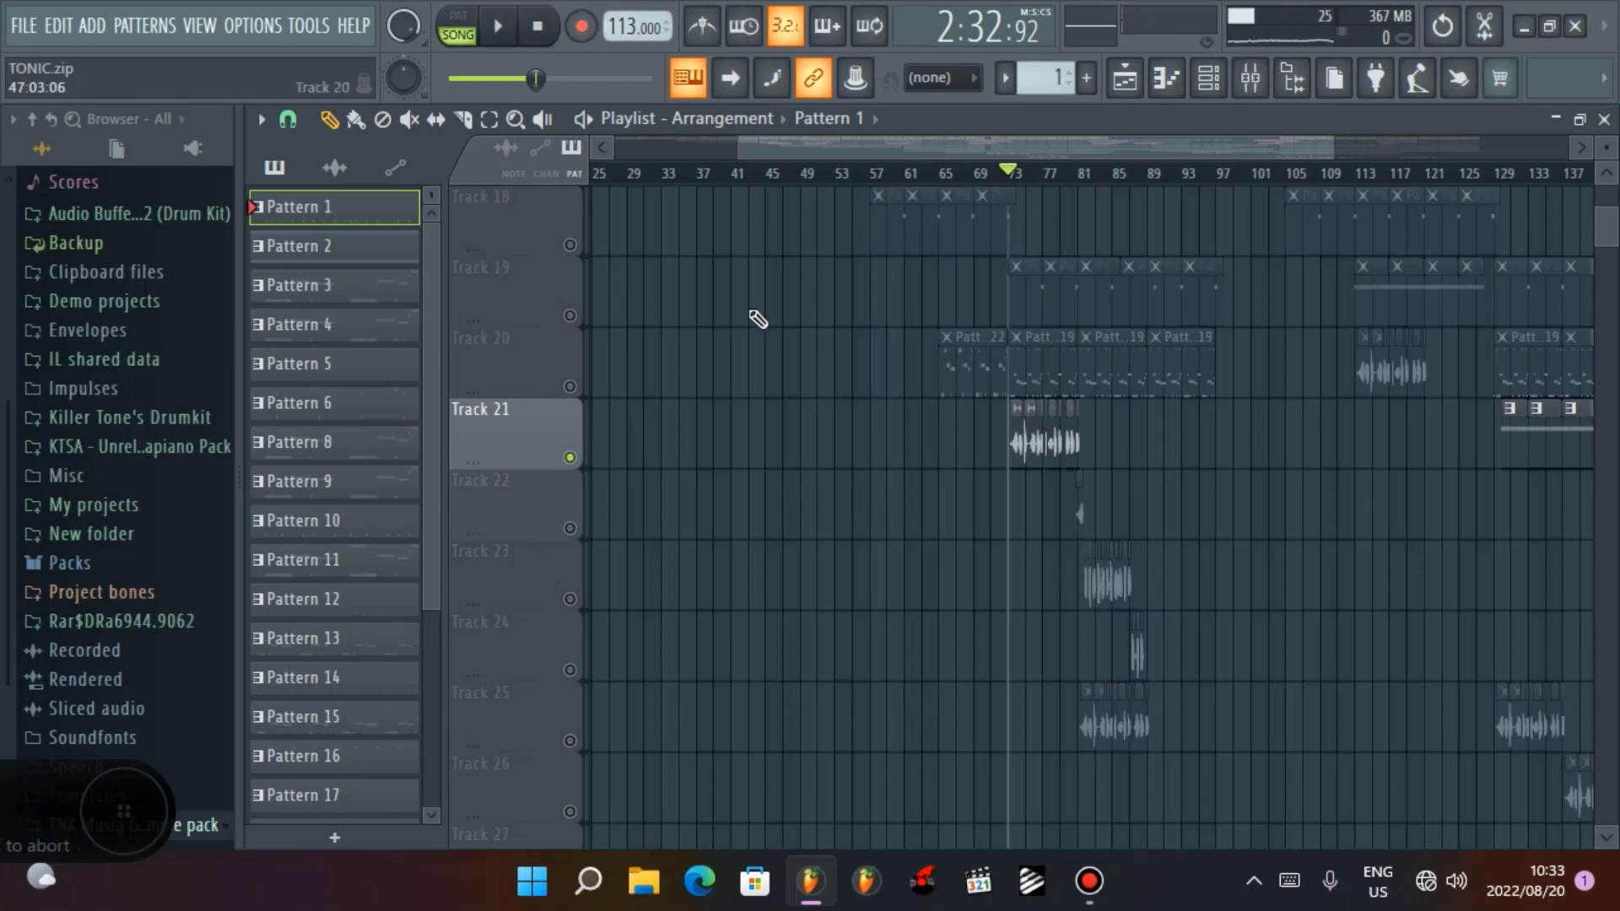
pyautogui.click(538, 30)
pyautogui.click(501, 34)
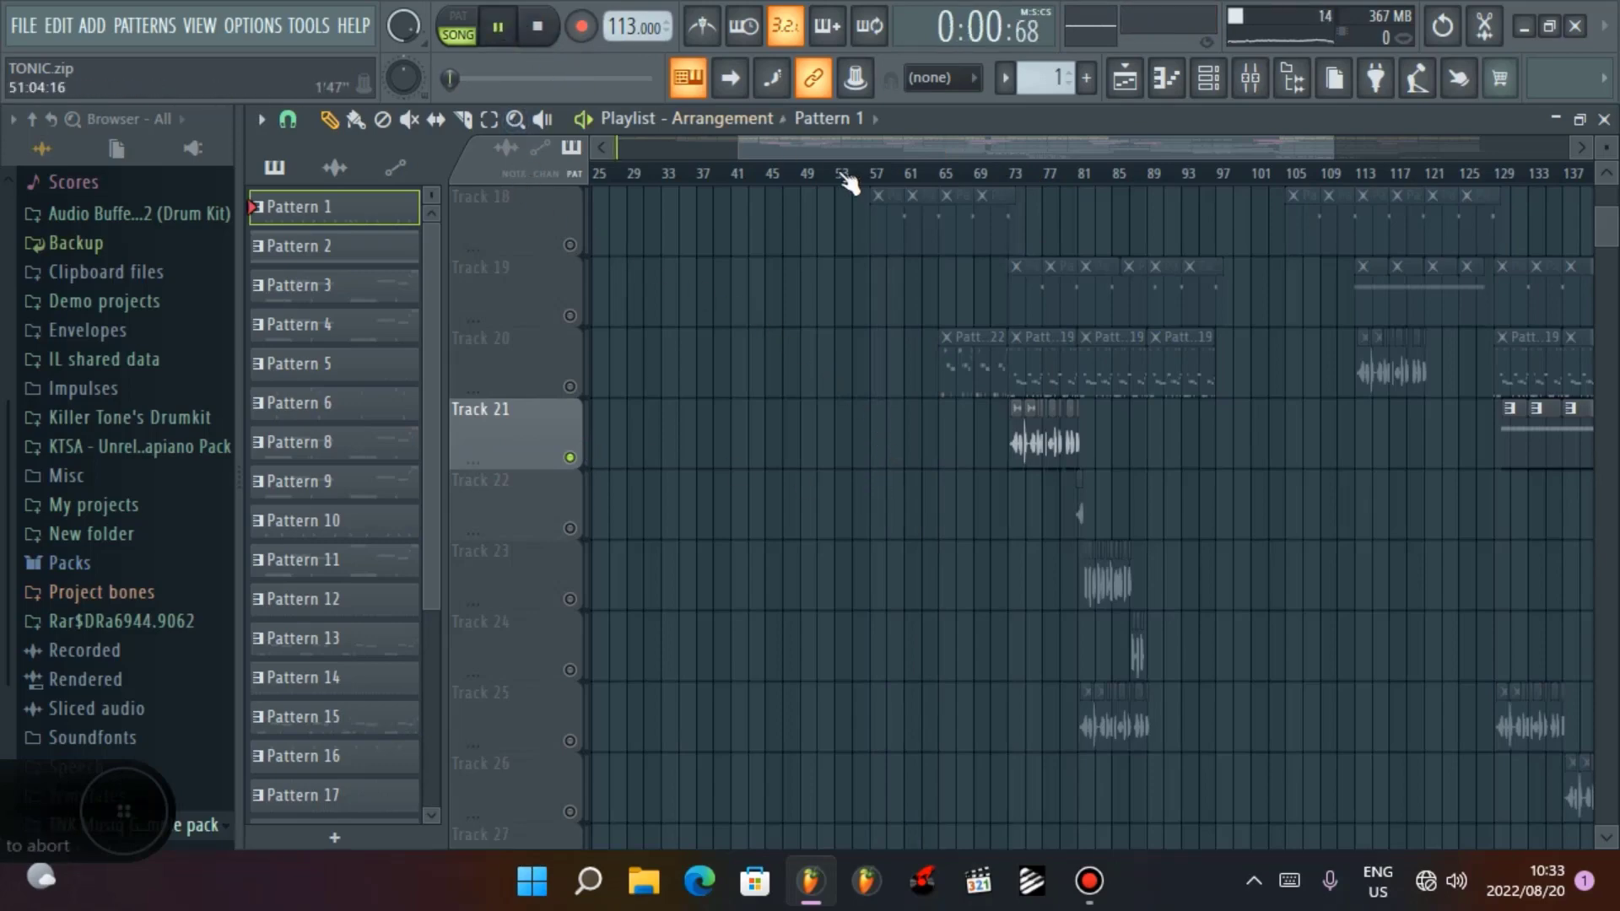
pyautogui.click(1021, 177)
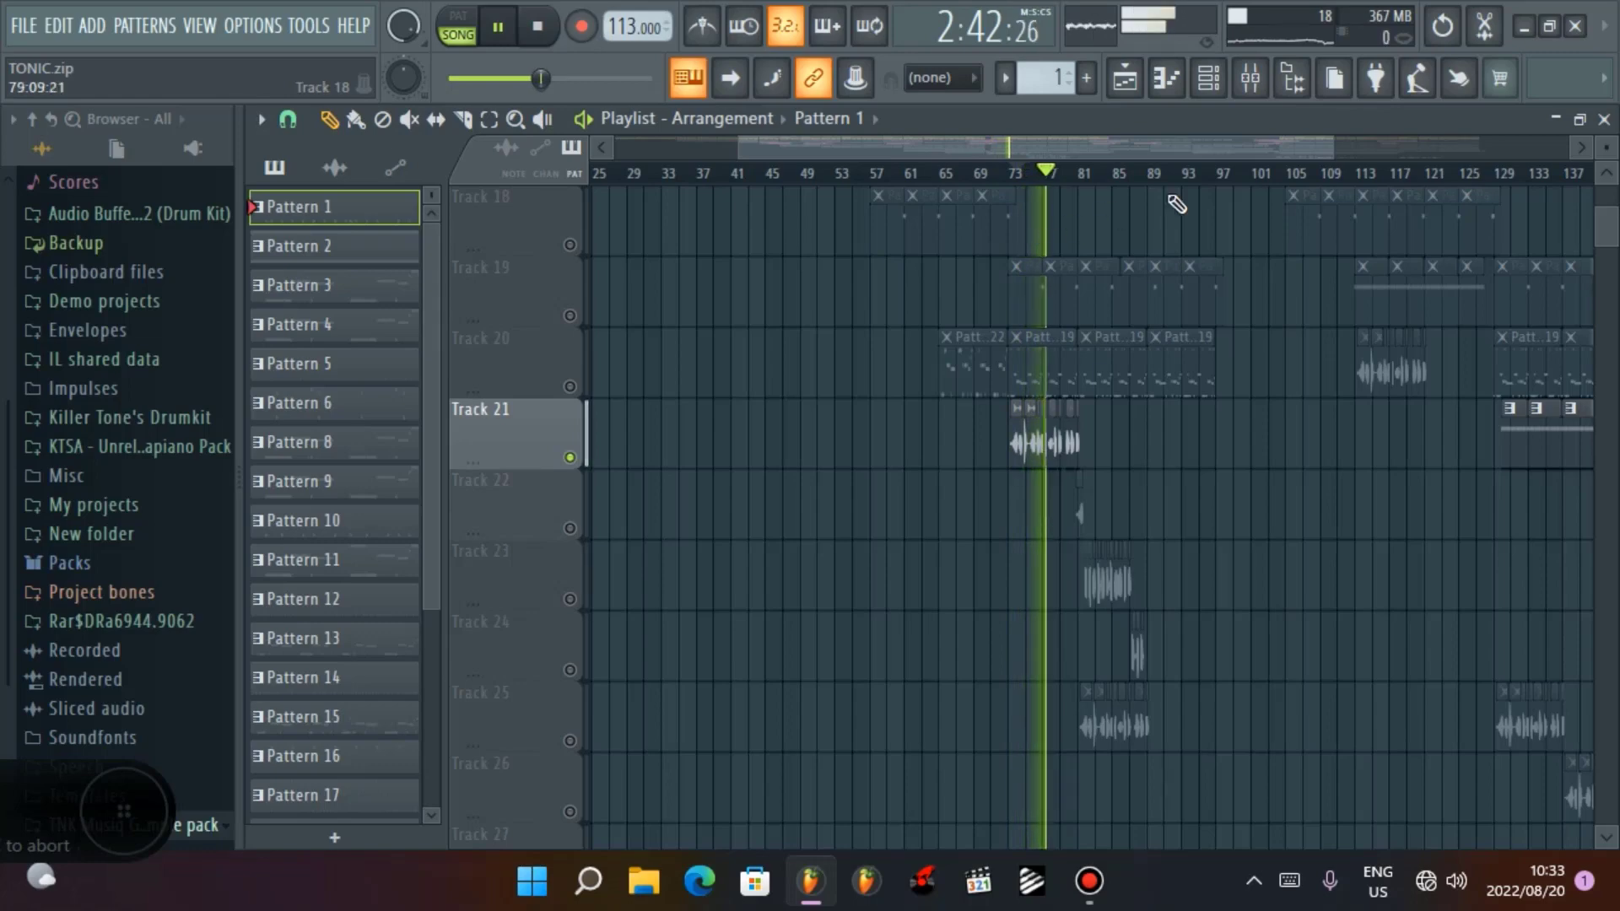
# Step: Open Fruity Stereo Shaper on the mixer's Vocal insert, load a different preset, and rewind the song slightly to replay the vocal
pyautogui.press('F9')
pyautogui.click(1014, 321)
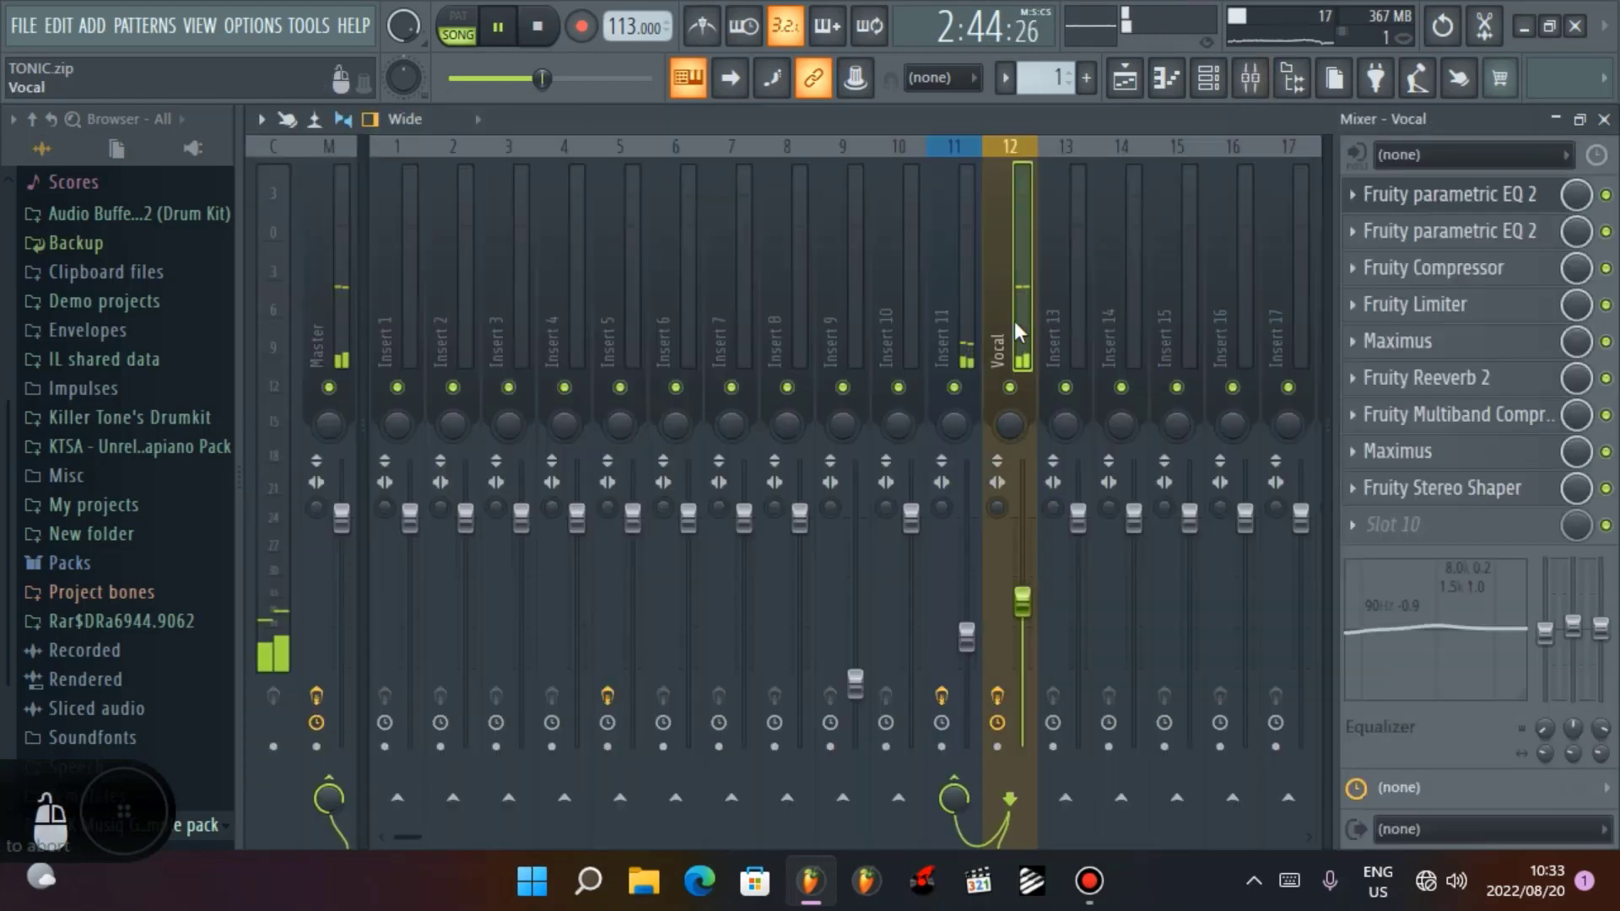
pyautogui.click(1424, 491)
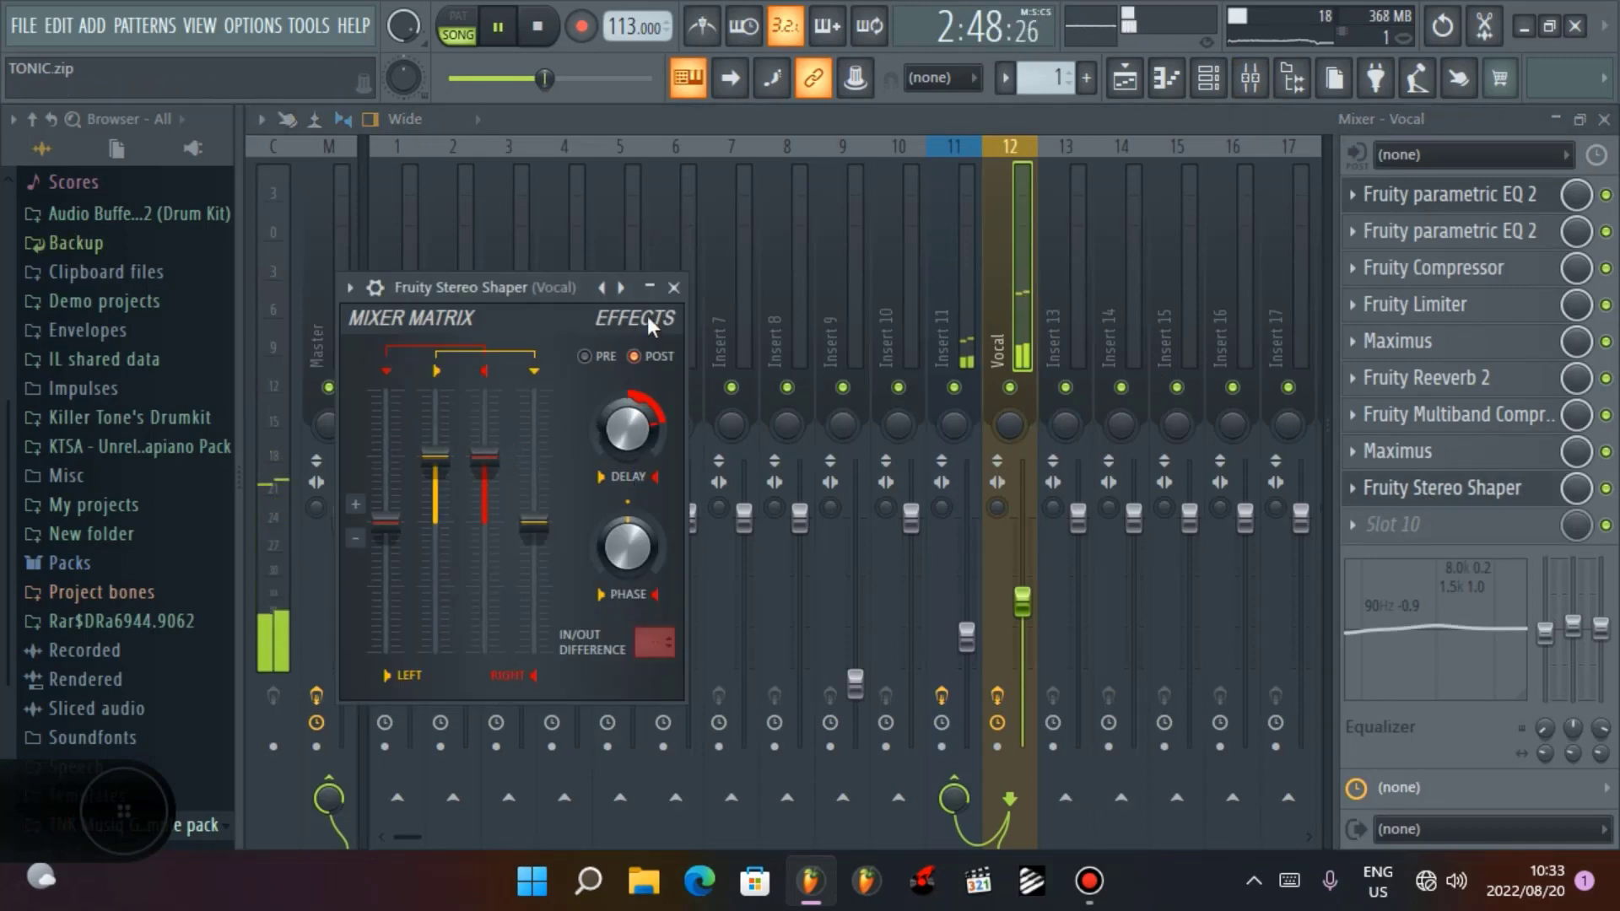
pyautogui.rightClick(621, 288)
pyautogui.click(701, 394)
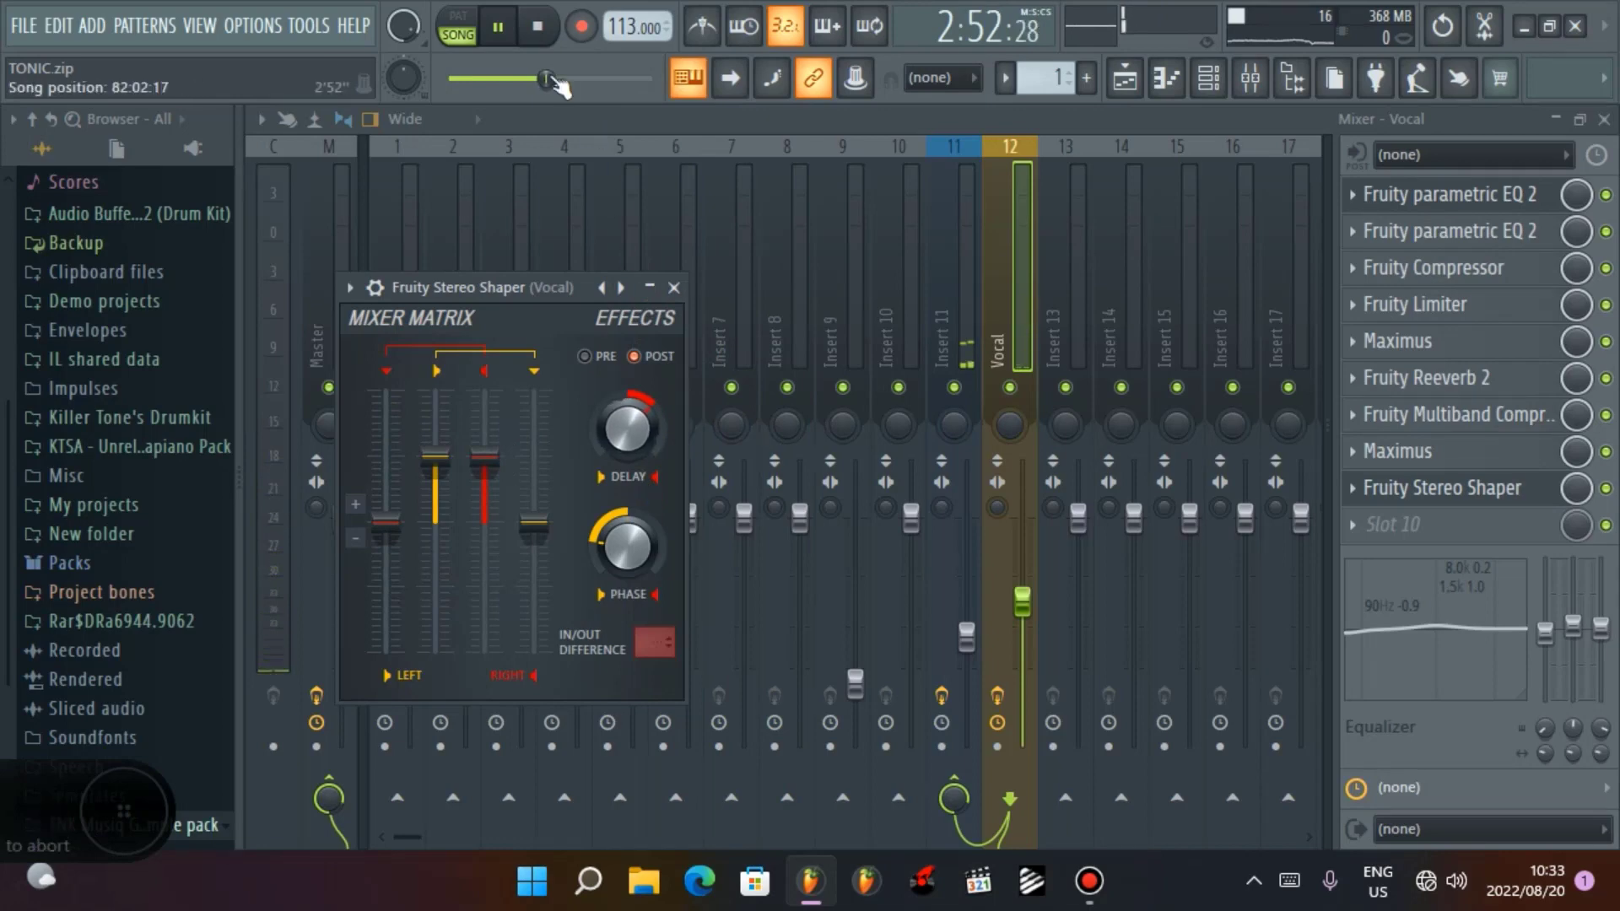
pyautogui.moveTo(549, 78); pyautogui.dragTo(538, 78)
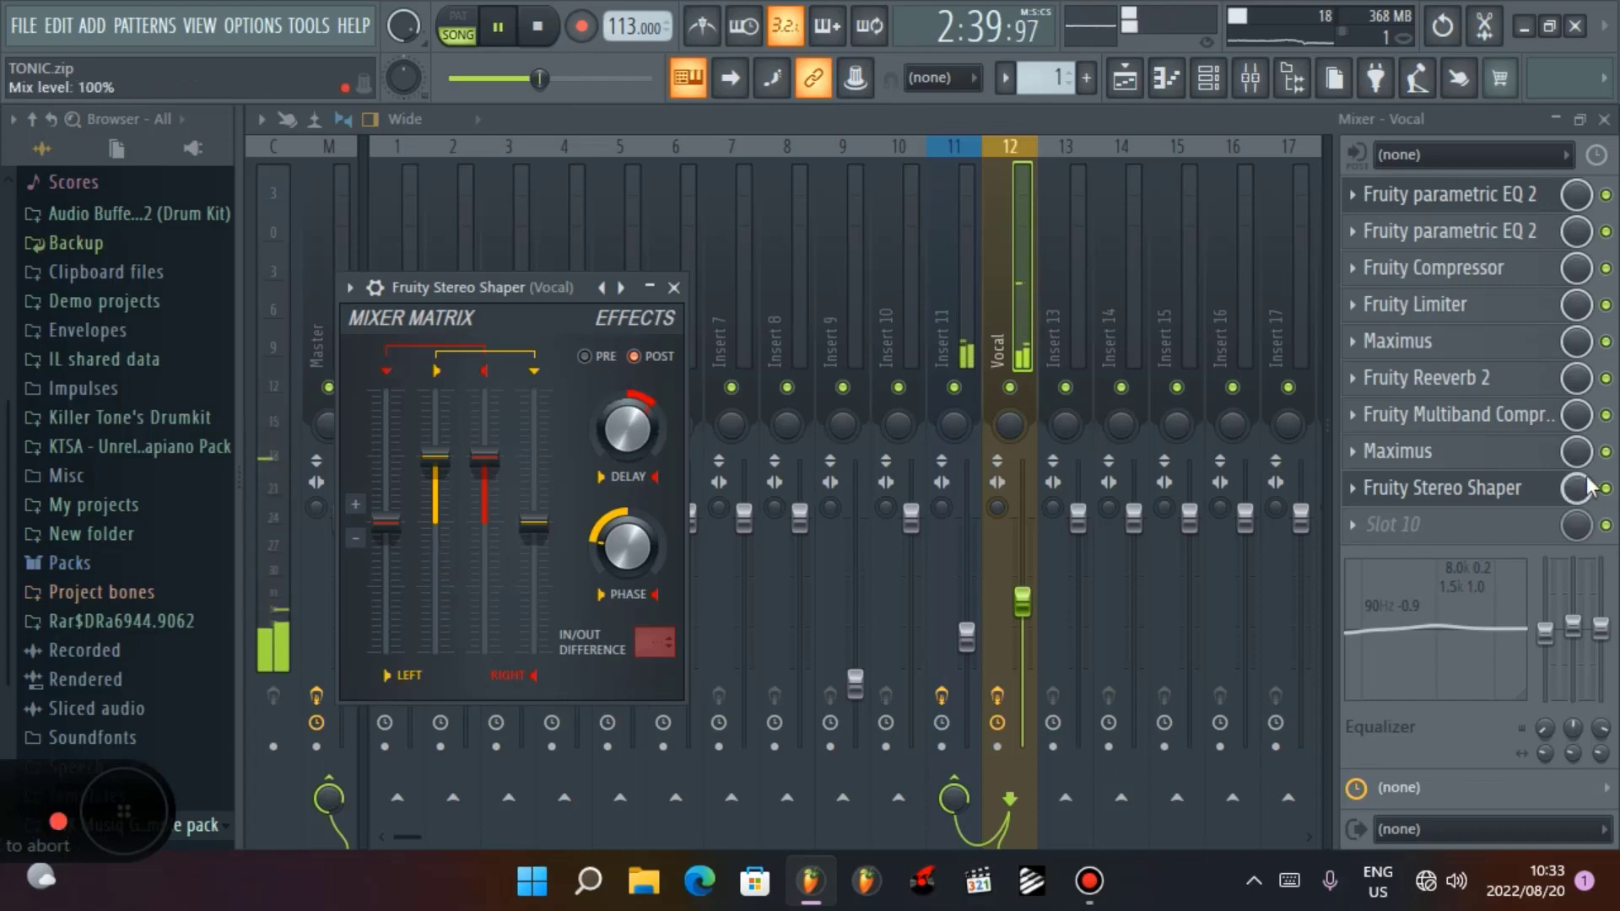
# Step: Try the Vocal insert's Fruity Reeverb 2 with the wet level at 123%, lower it again, and raise the dry level to 87%
pyautogui.click(1508, 388)
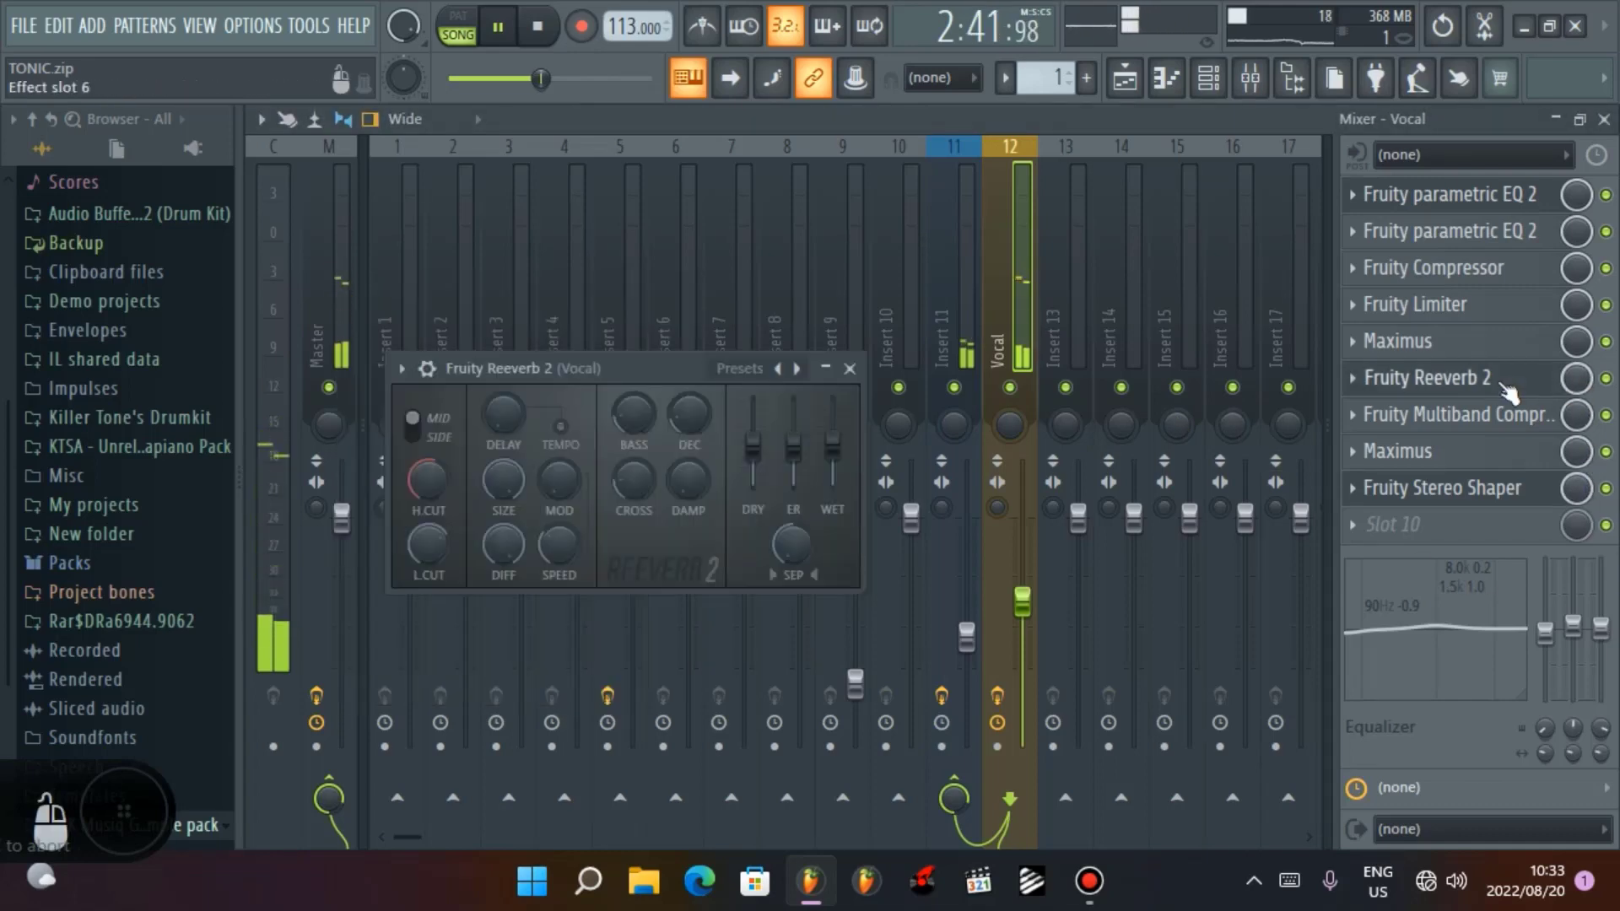
pyautogui.moveTo(752, 447); pyautogui.dragTo(833, 403)
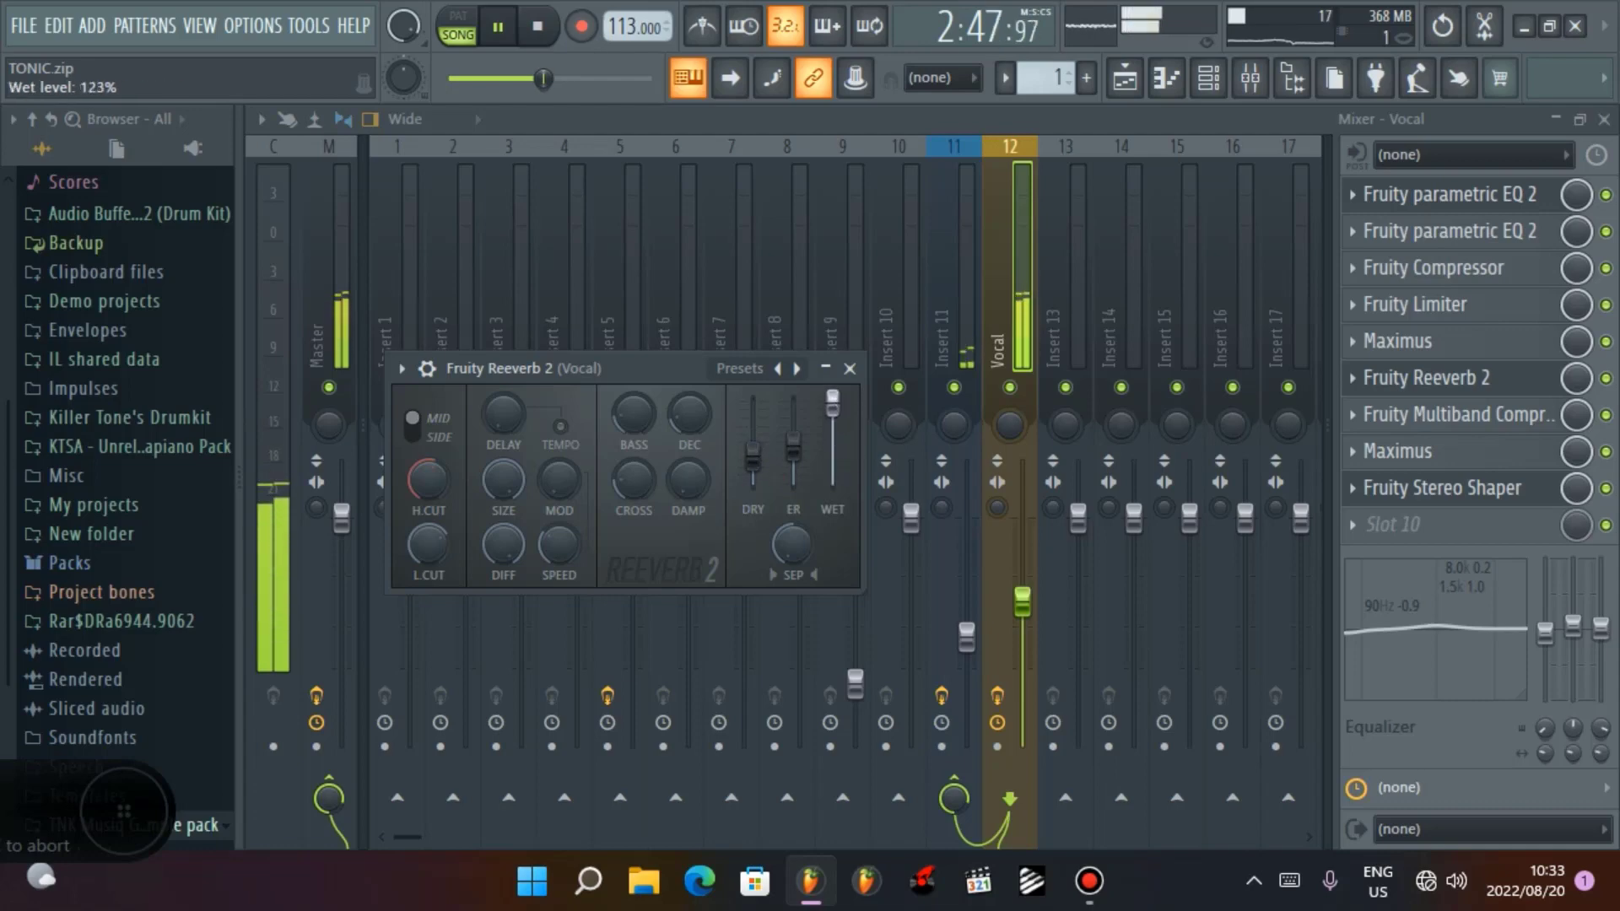
pyautogui.moveTo(752, 455)
pyautogui.mouseDown()
pyautogui.moveTo(752, 426)
pyautogui.moveTo(752, 456)
pyautogui.mouseUp()
pyautogui.moveTo(832, 404); pyautogui.dragTo(832, 455)
pyautogui.moveTo(752, 456); pyautogui.dragTo(752, 422)
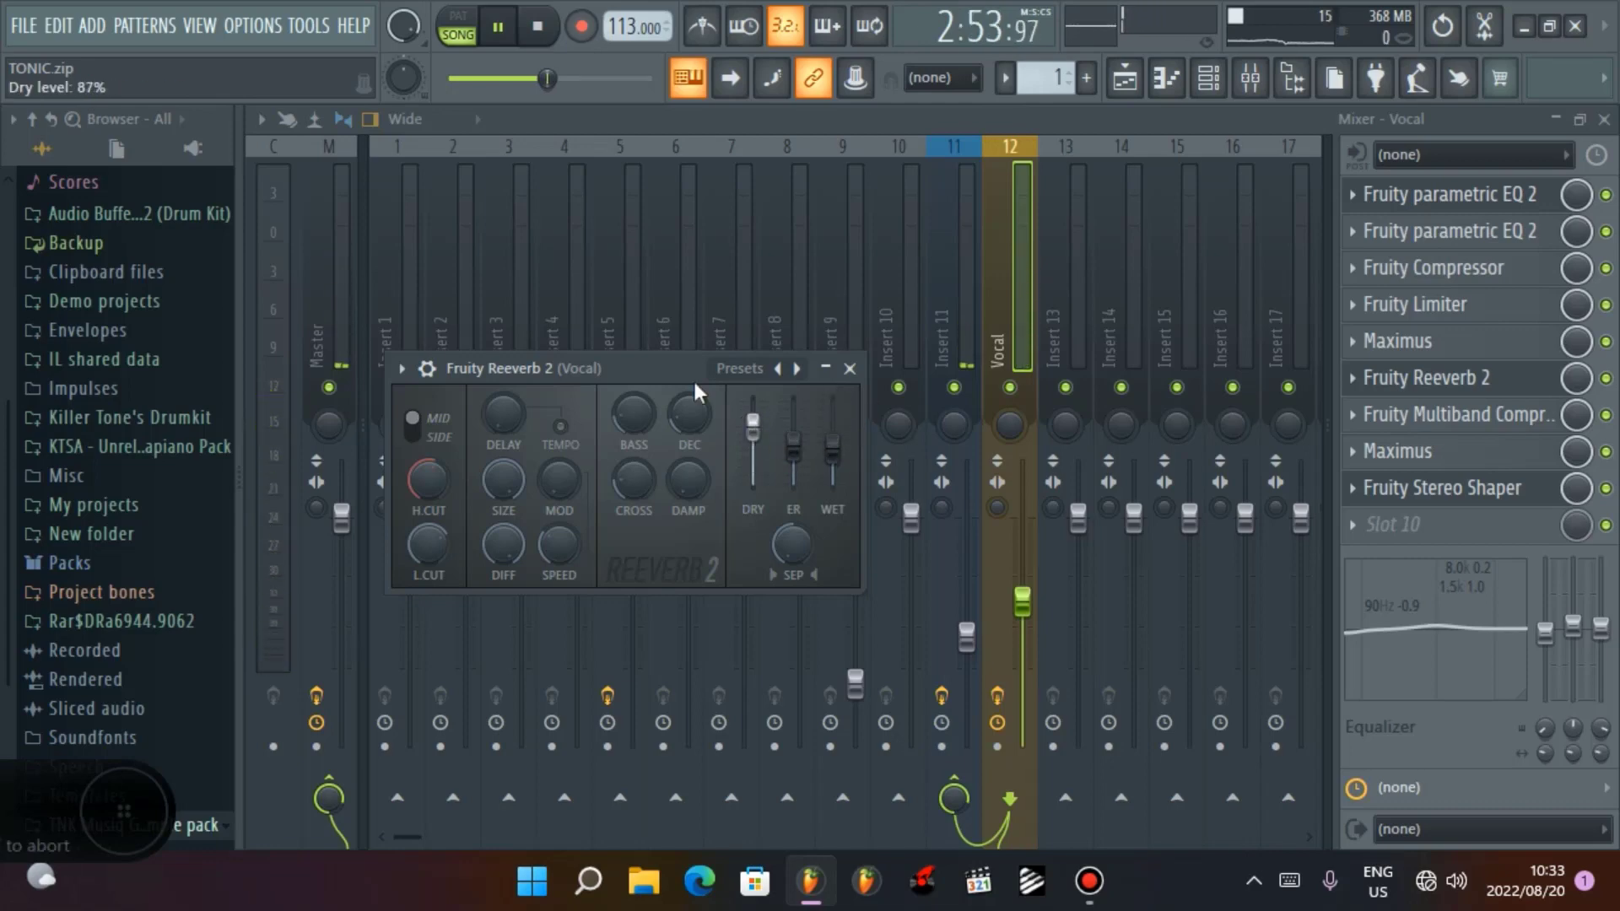
# Step: Restart playback and play the soloed vocal in the playlist from about bar 74
pyautogui.click(530, 28)
pyautogui.click(530, 28)
pyautogui.click(506, 32)
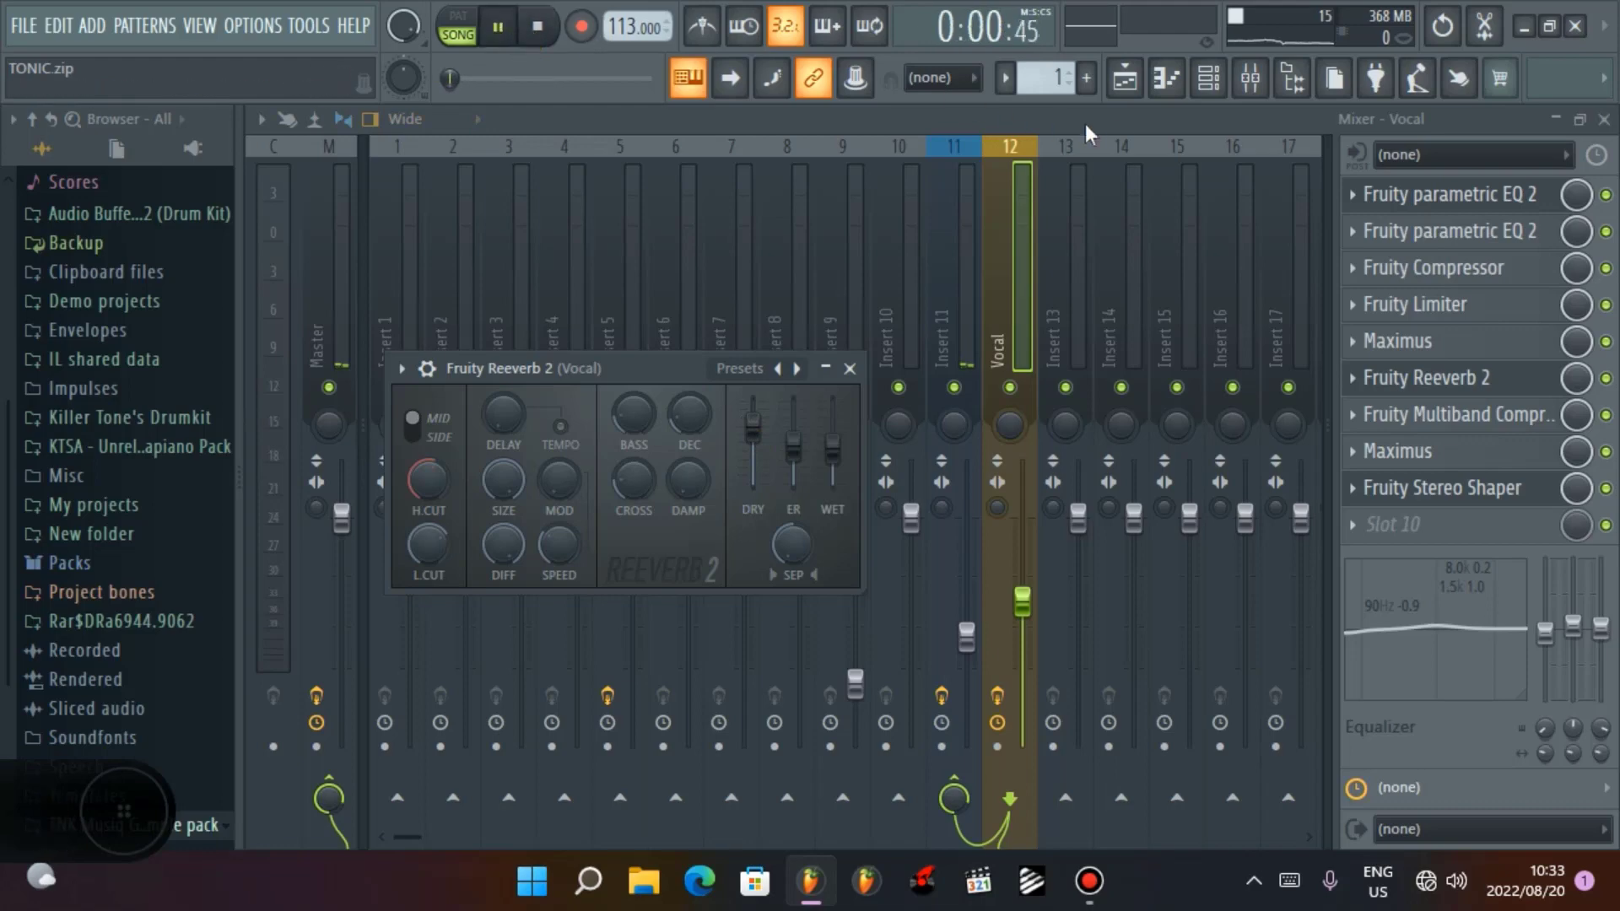
pyautogui.click(1125, 78)
pyautogui.click(1027, 173)
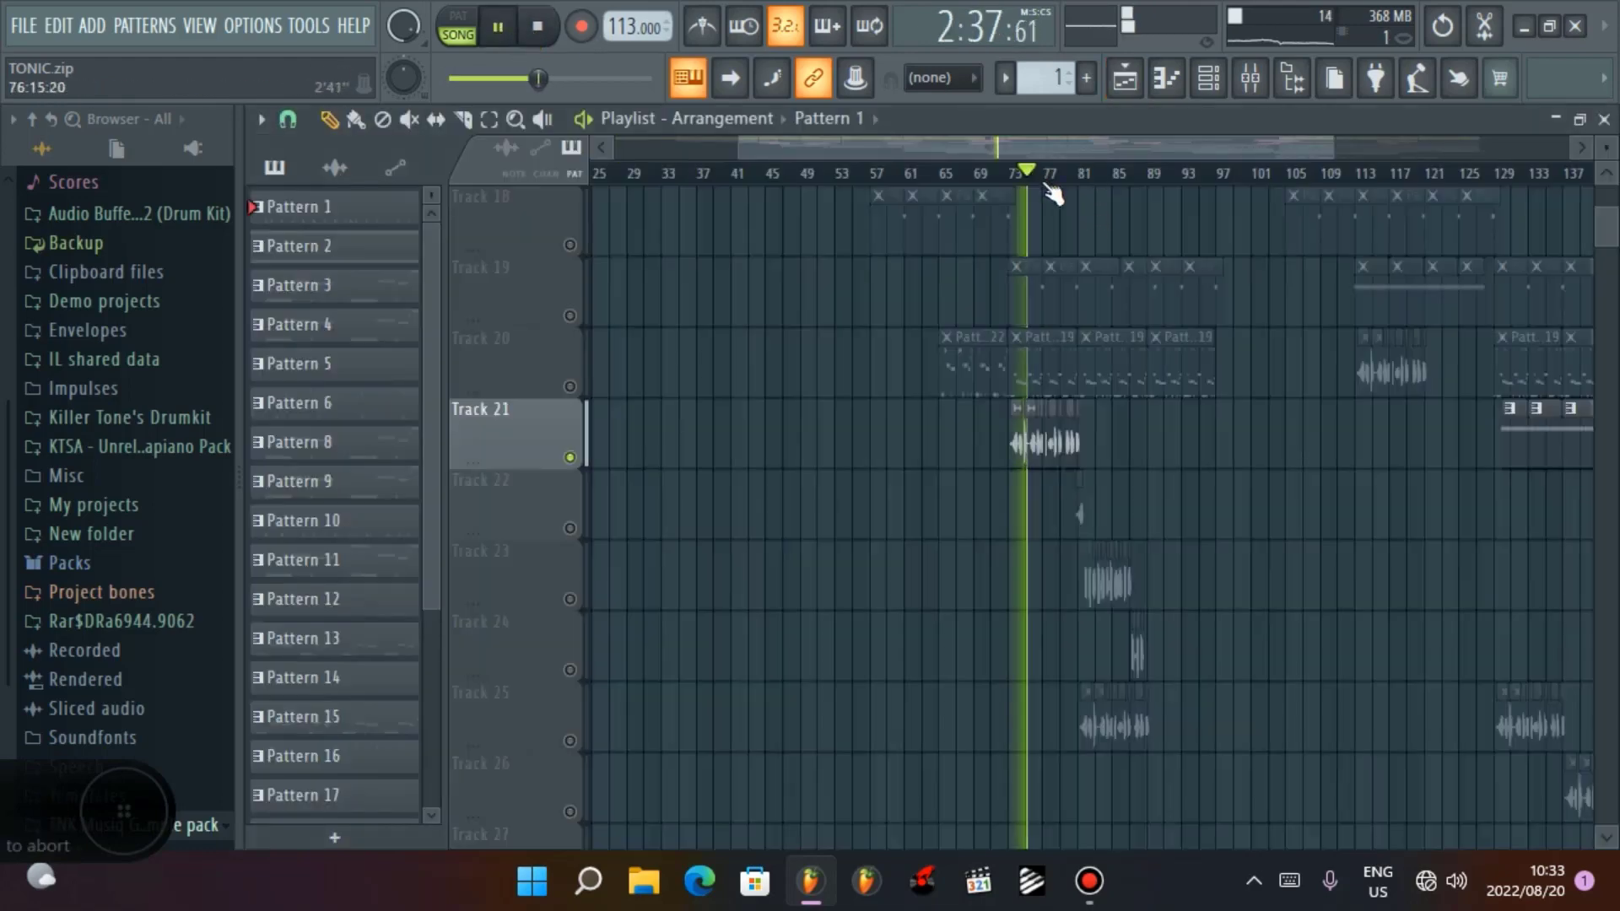
# Step: Lower the dry level of Fruity Reeverb 2 on the mixer's Vocal insert while the vocal plays
pyautogui.click(1251, 80)
pyautogui.click(1435, 378)
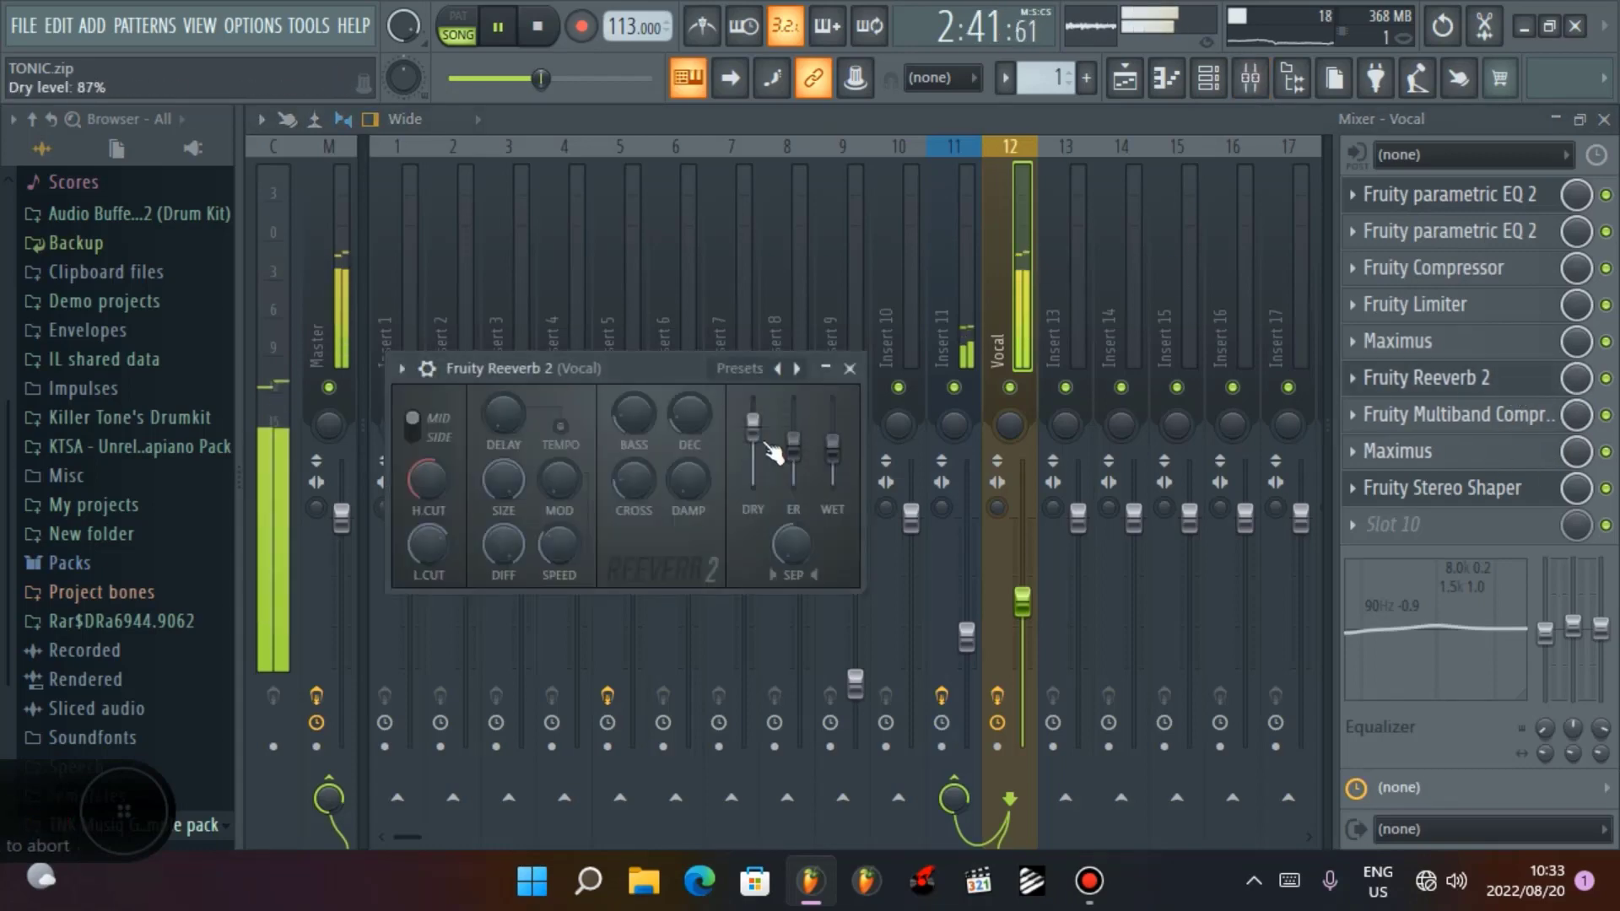
pyautogui.moveTo(764, 442); pyautogui.dragTo(764, 460)
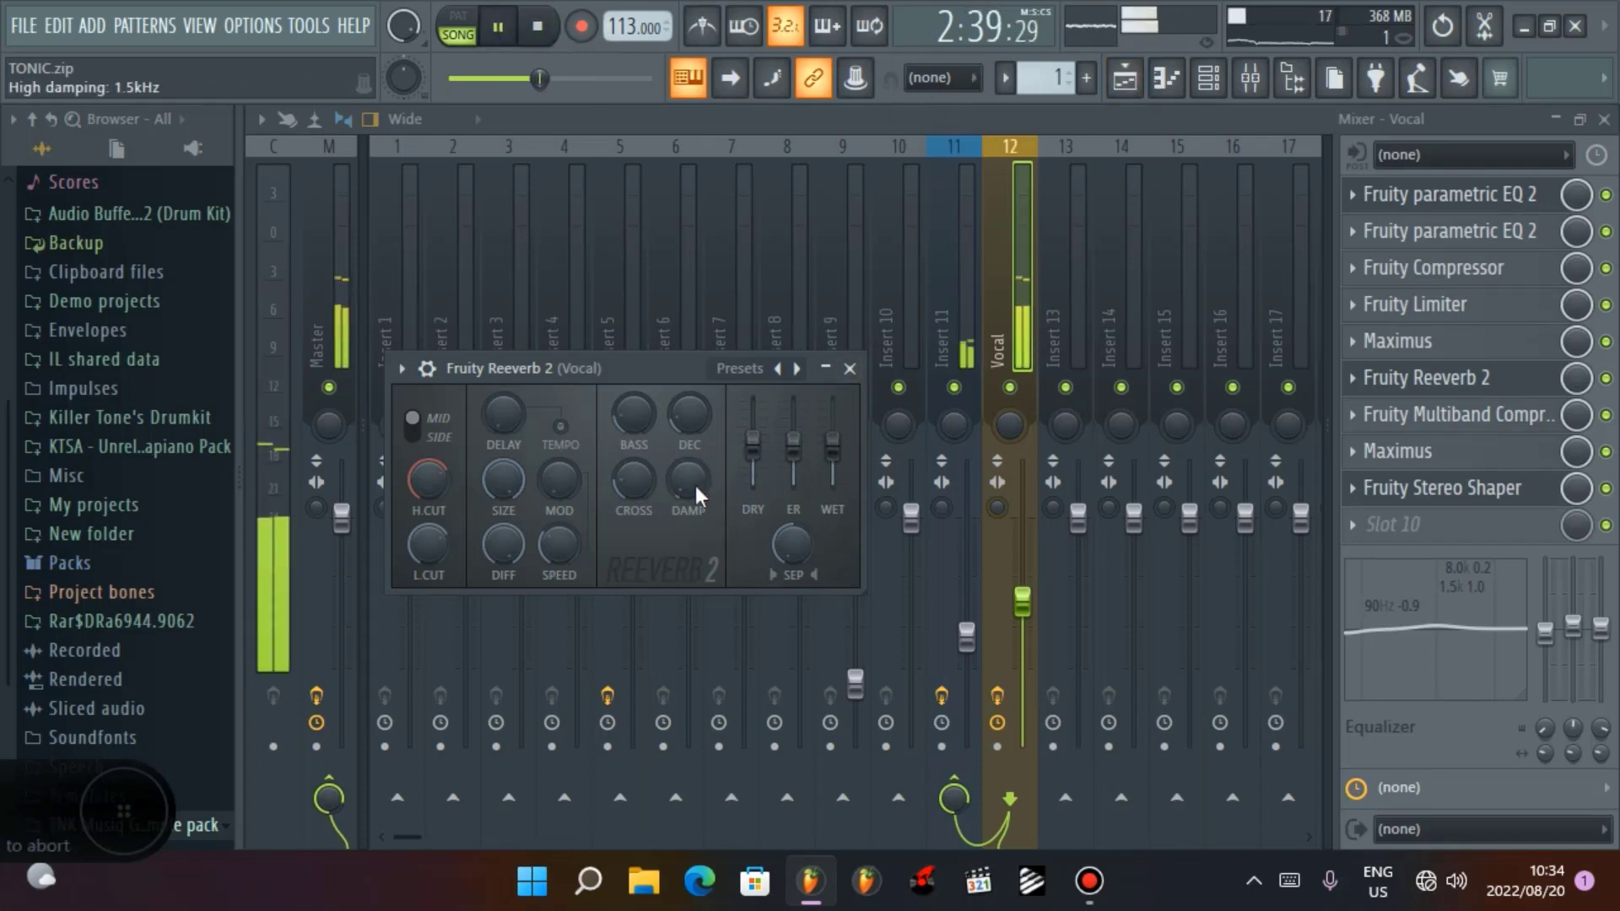
# Step: Re-enable all tracks in the playlist, play the full mix from about bar 73, and stop playback
pyautogui.click(1125, 78)
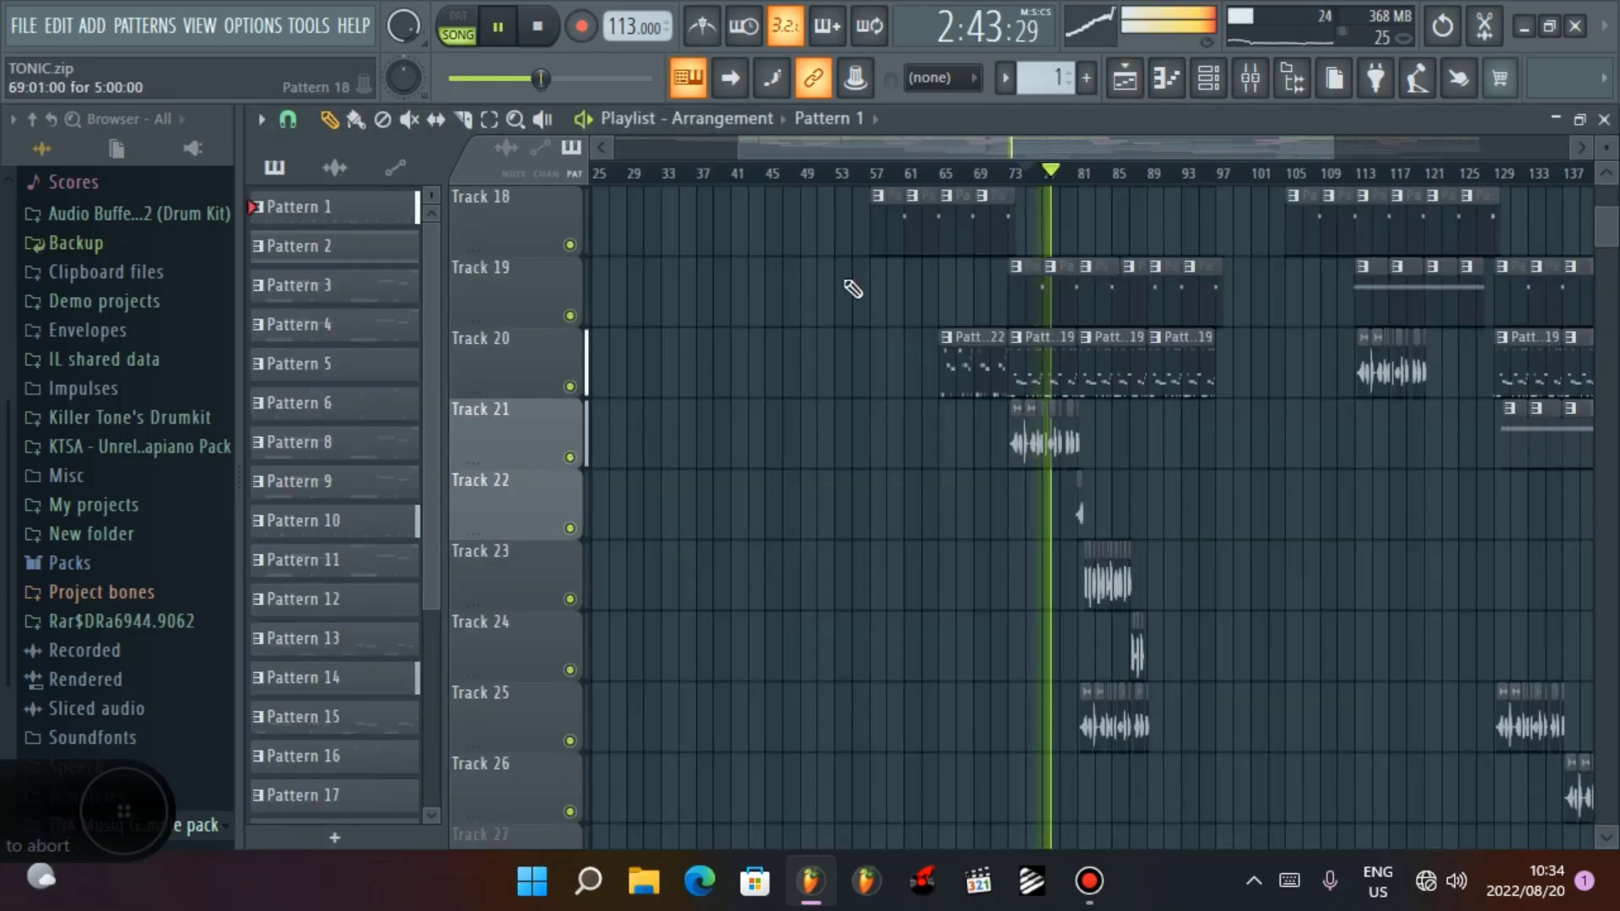
pyautogui.click(1017, 175)
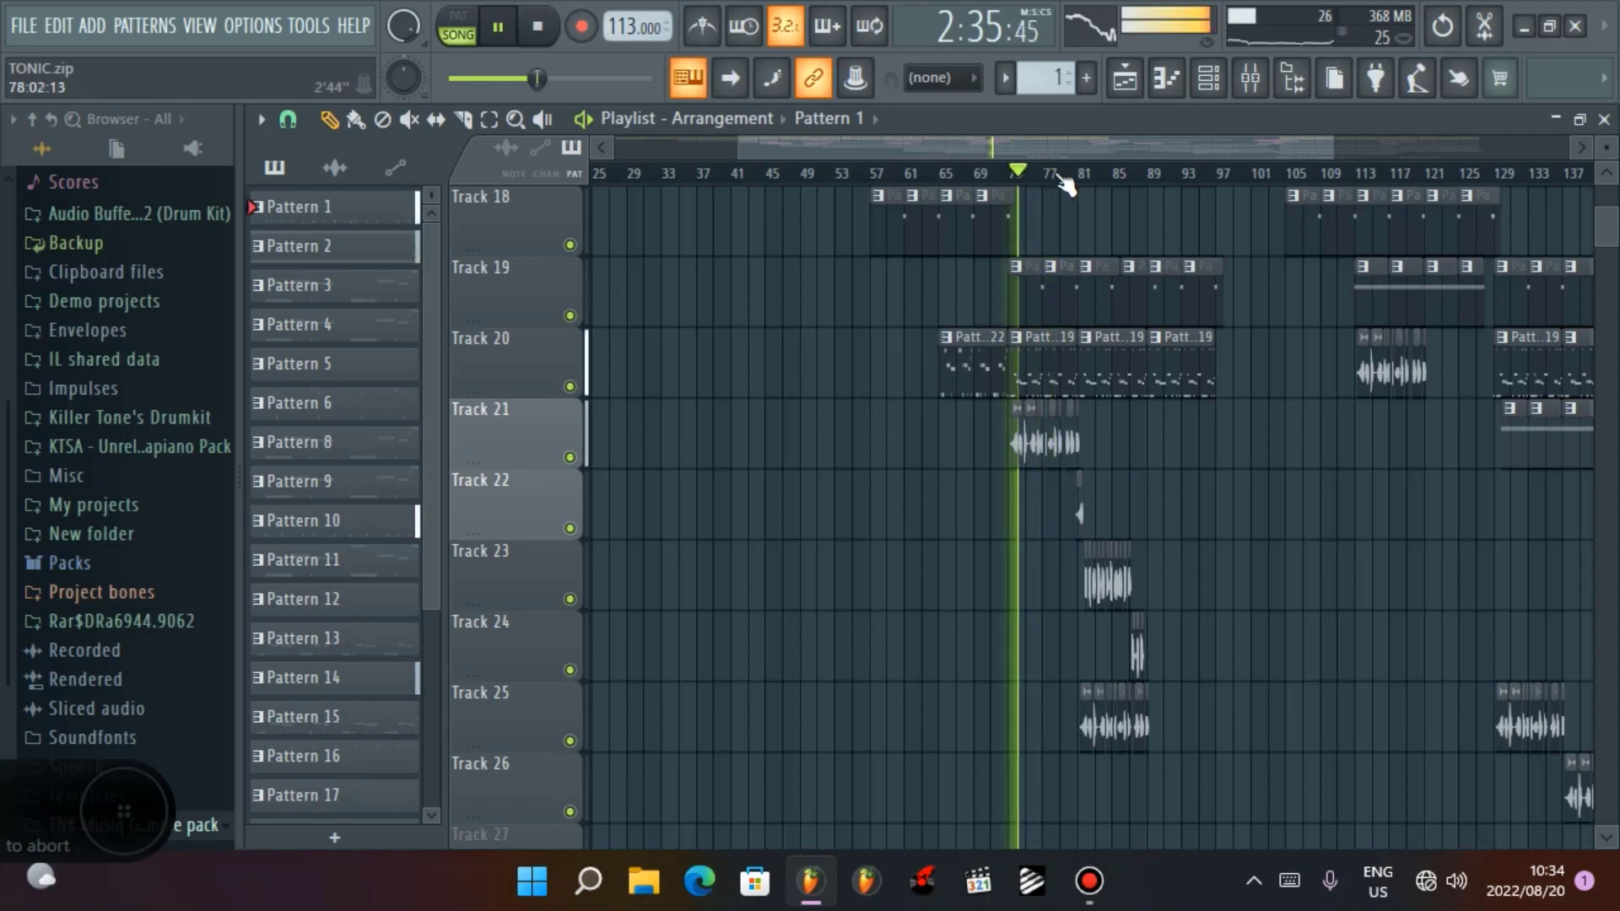
pyautogui.press('space')
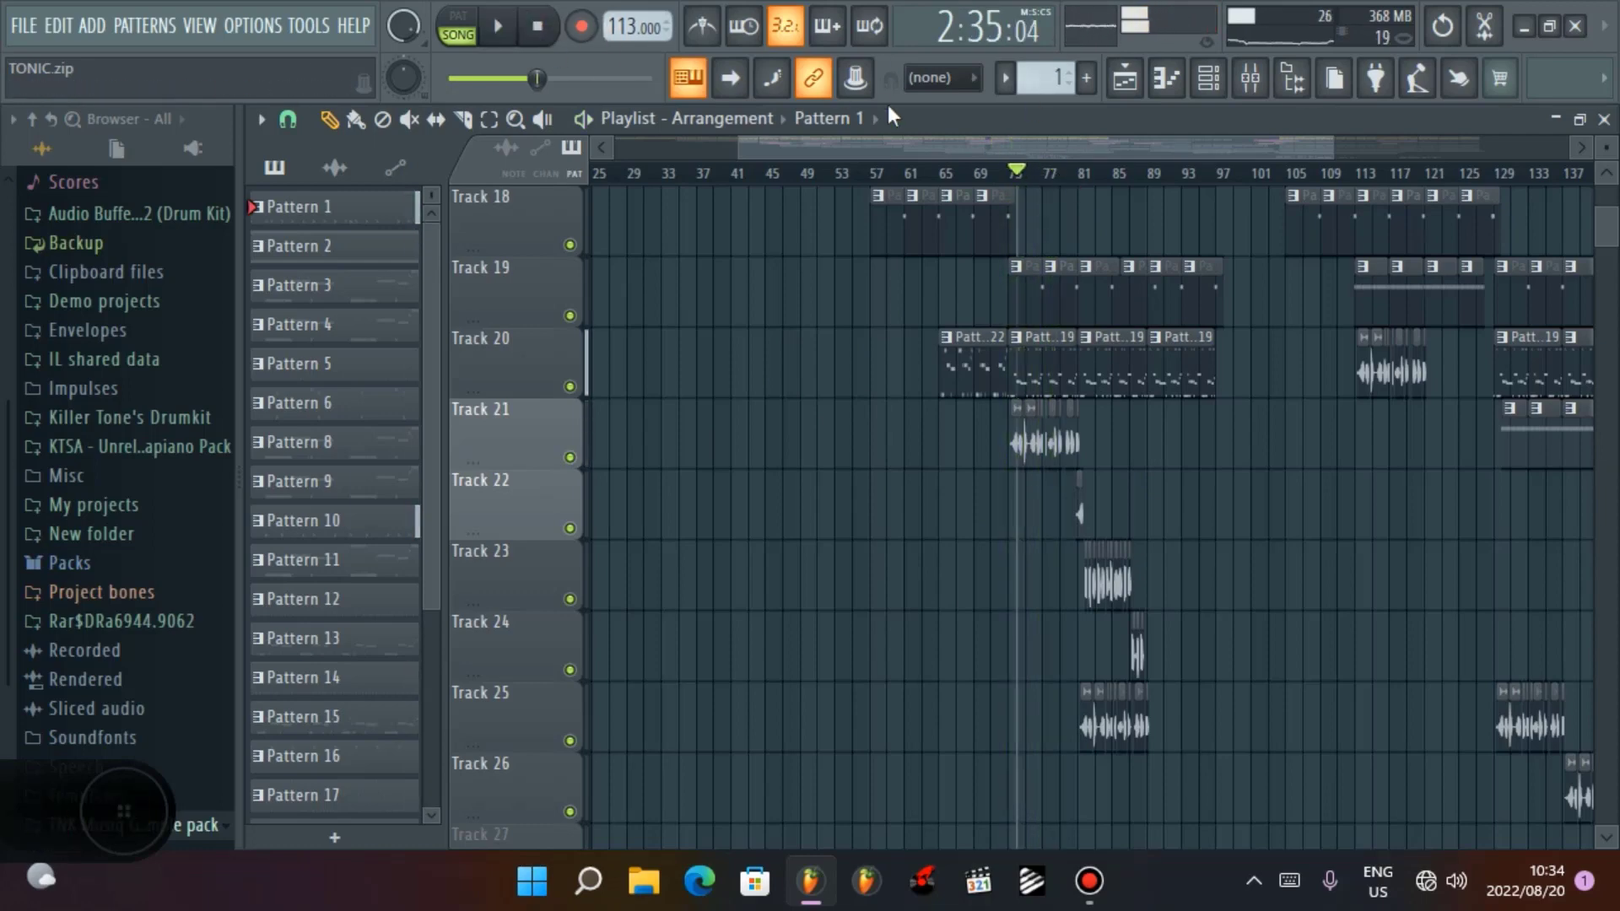
# Step: Return to Track 1, play the full arrangement in song mode from about bar 65, and stop playback
pyautogui.scroll(10, 1011, 527)
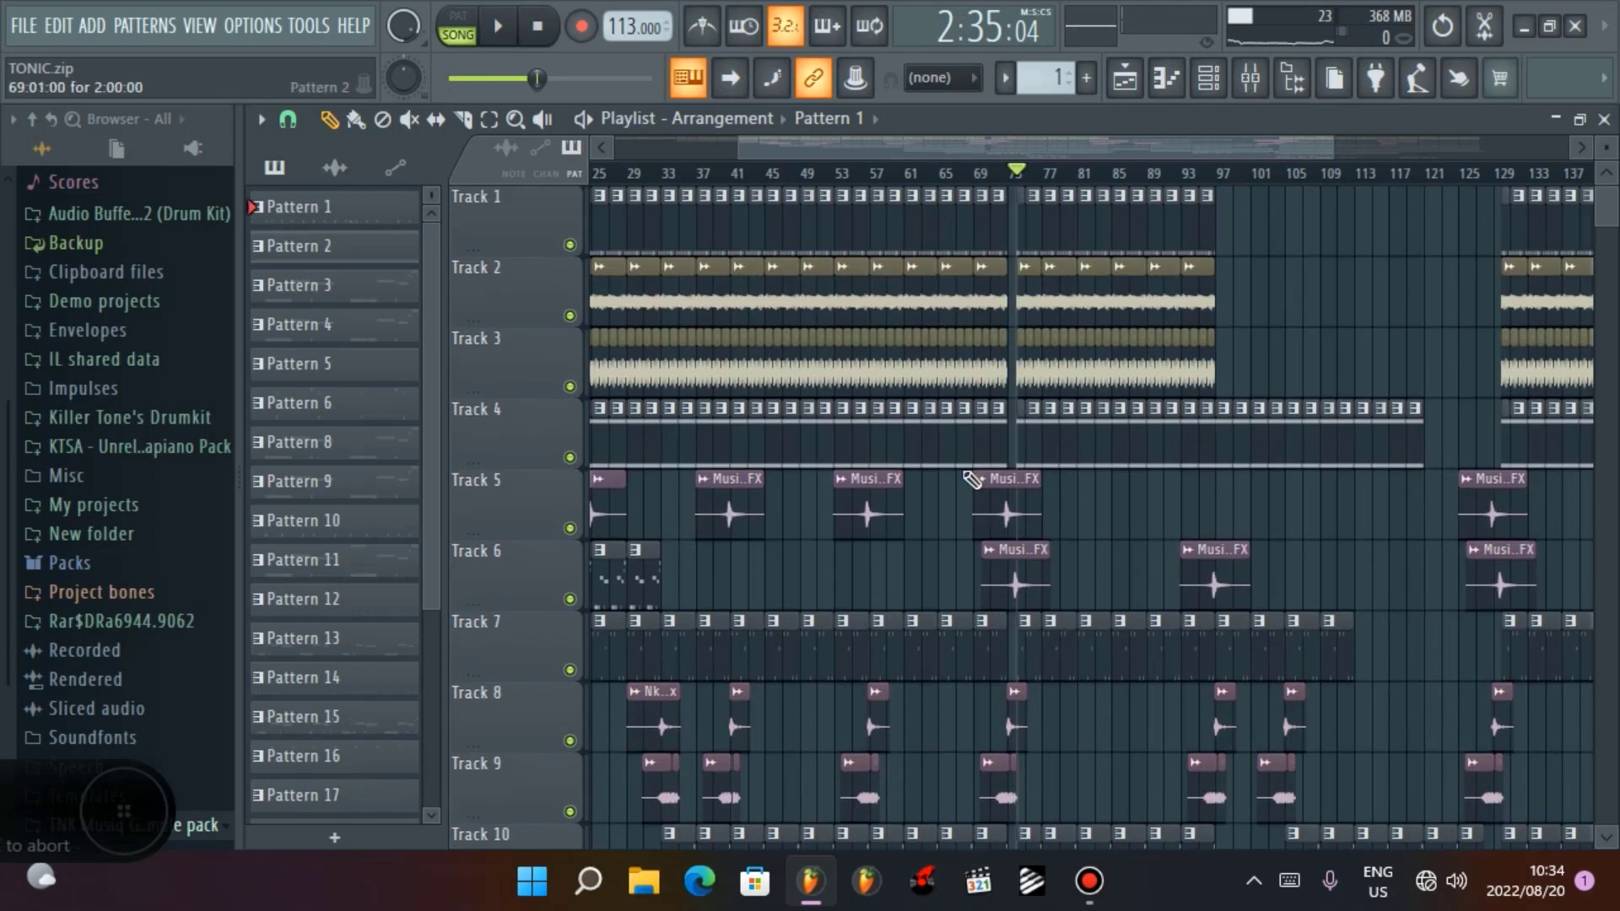
pyautogui.press('space')
pyautogui.click(469, 33)
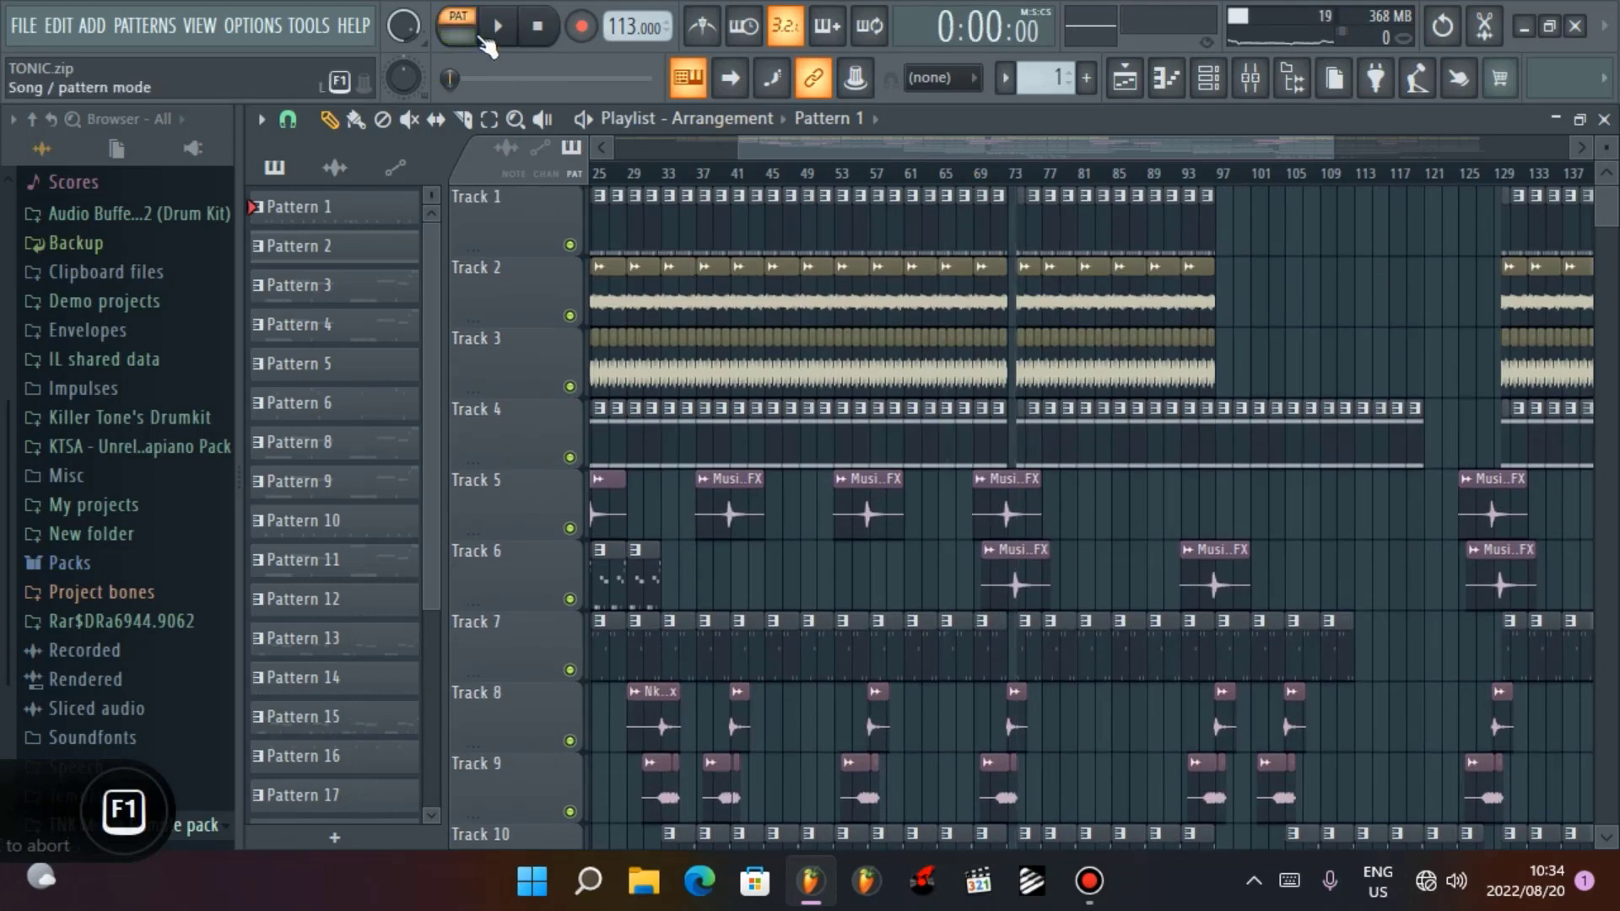
pyautogui.click(483, 42)
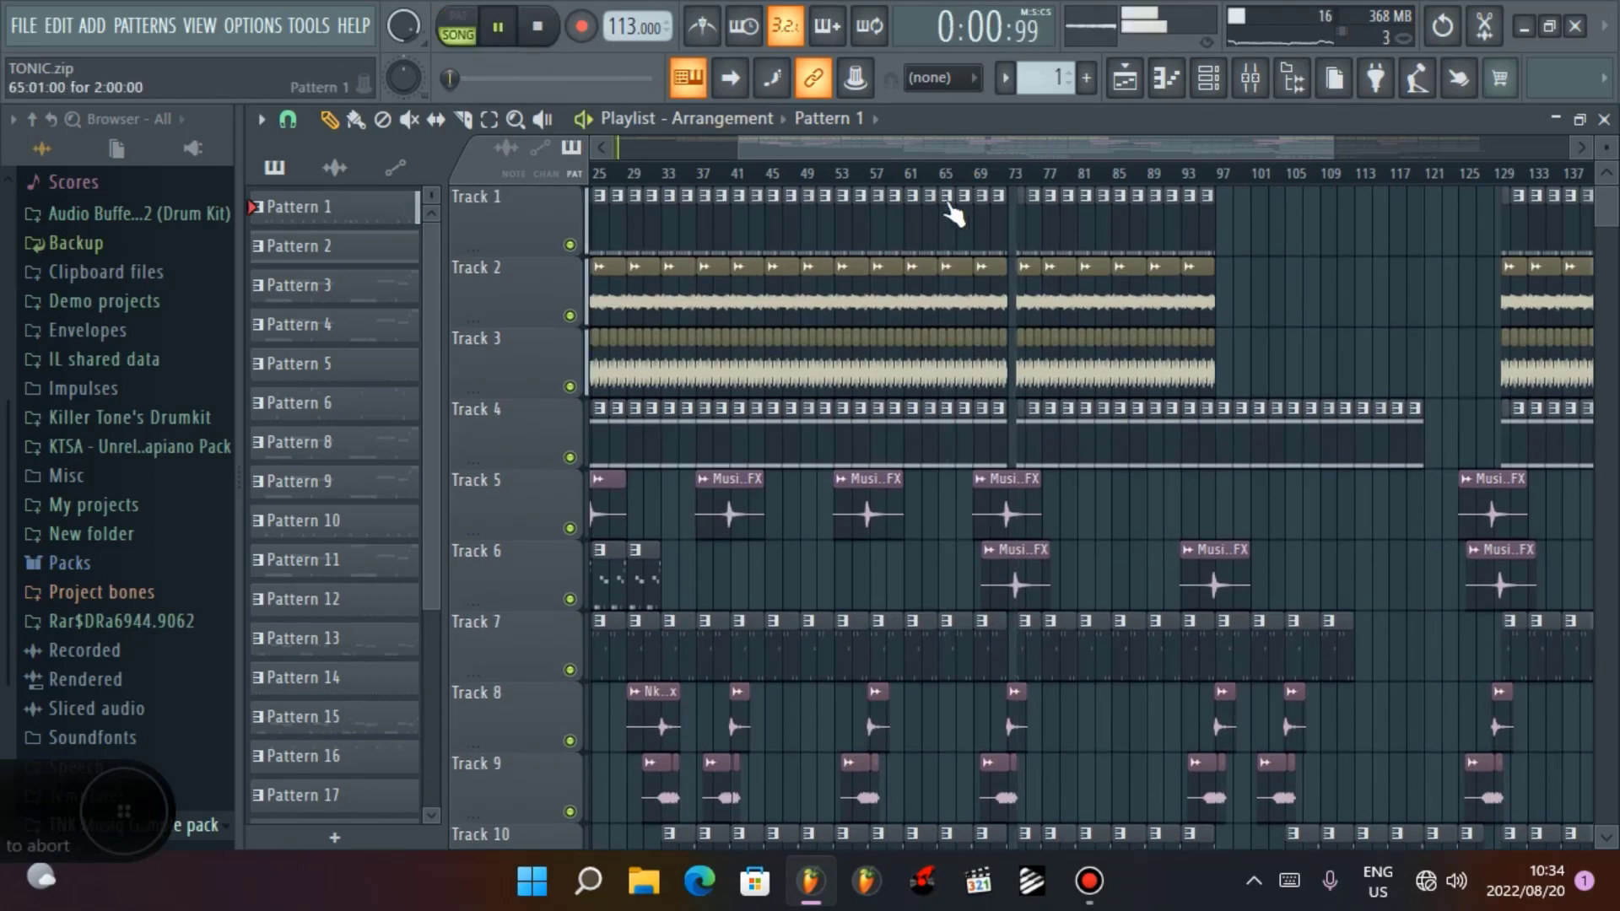
pyautogui.press('space')
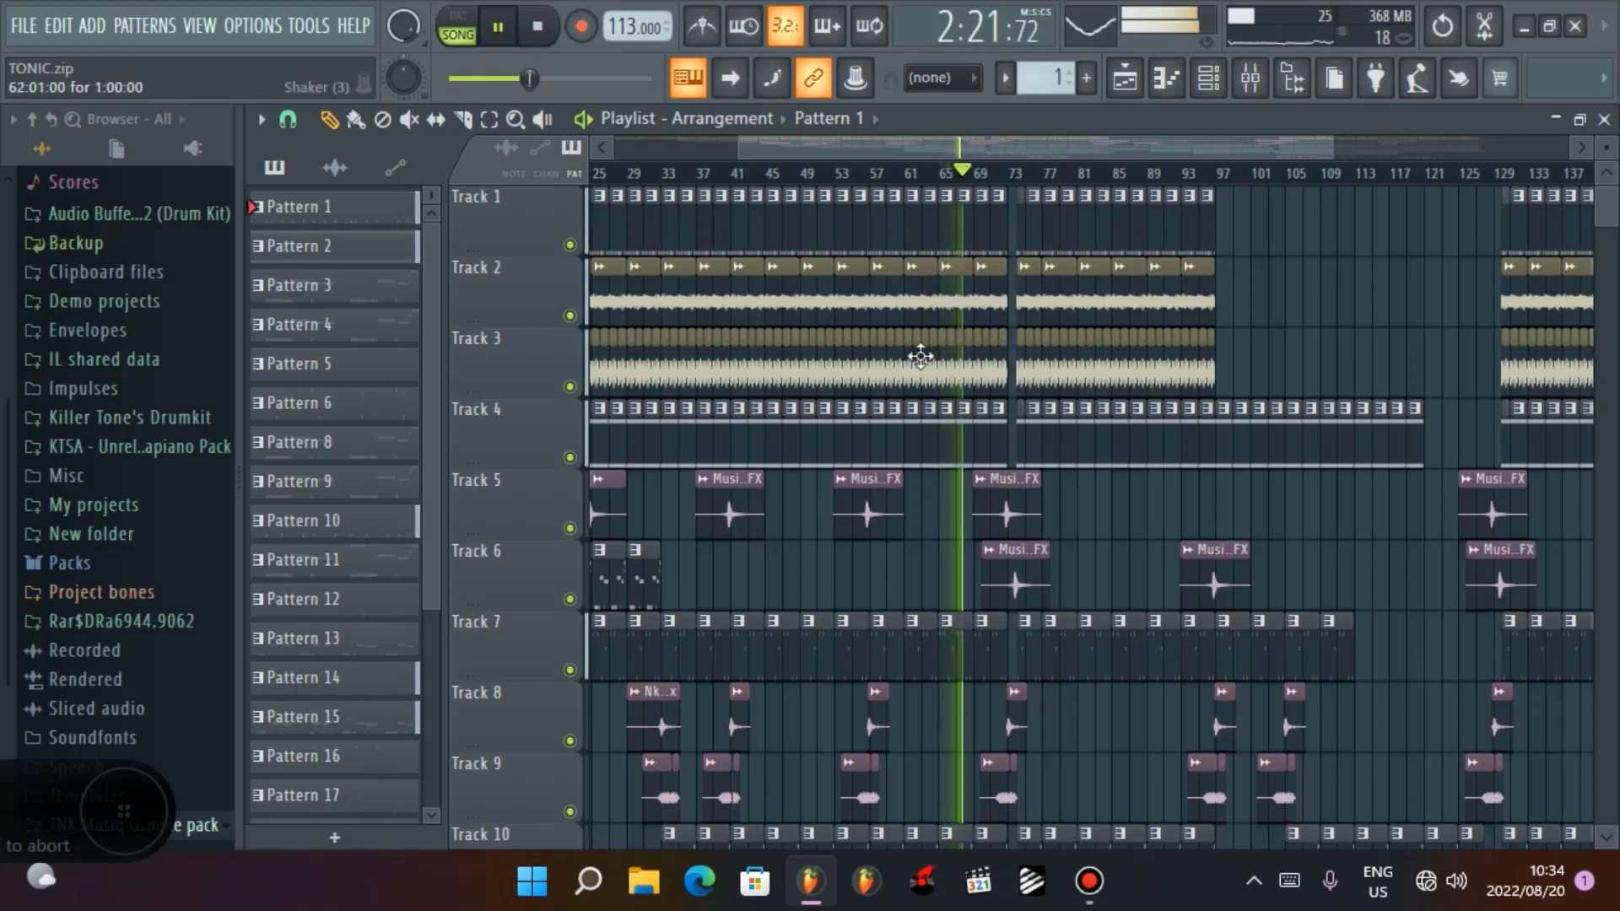
pyautogui.click(543, 32)
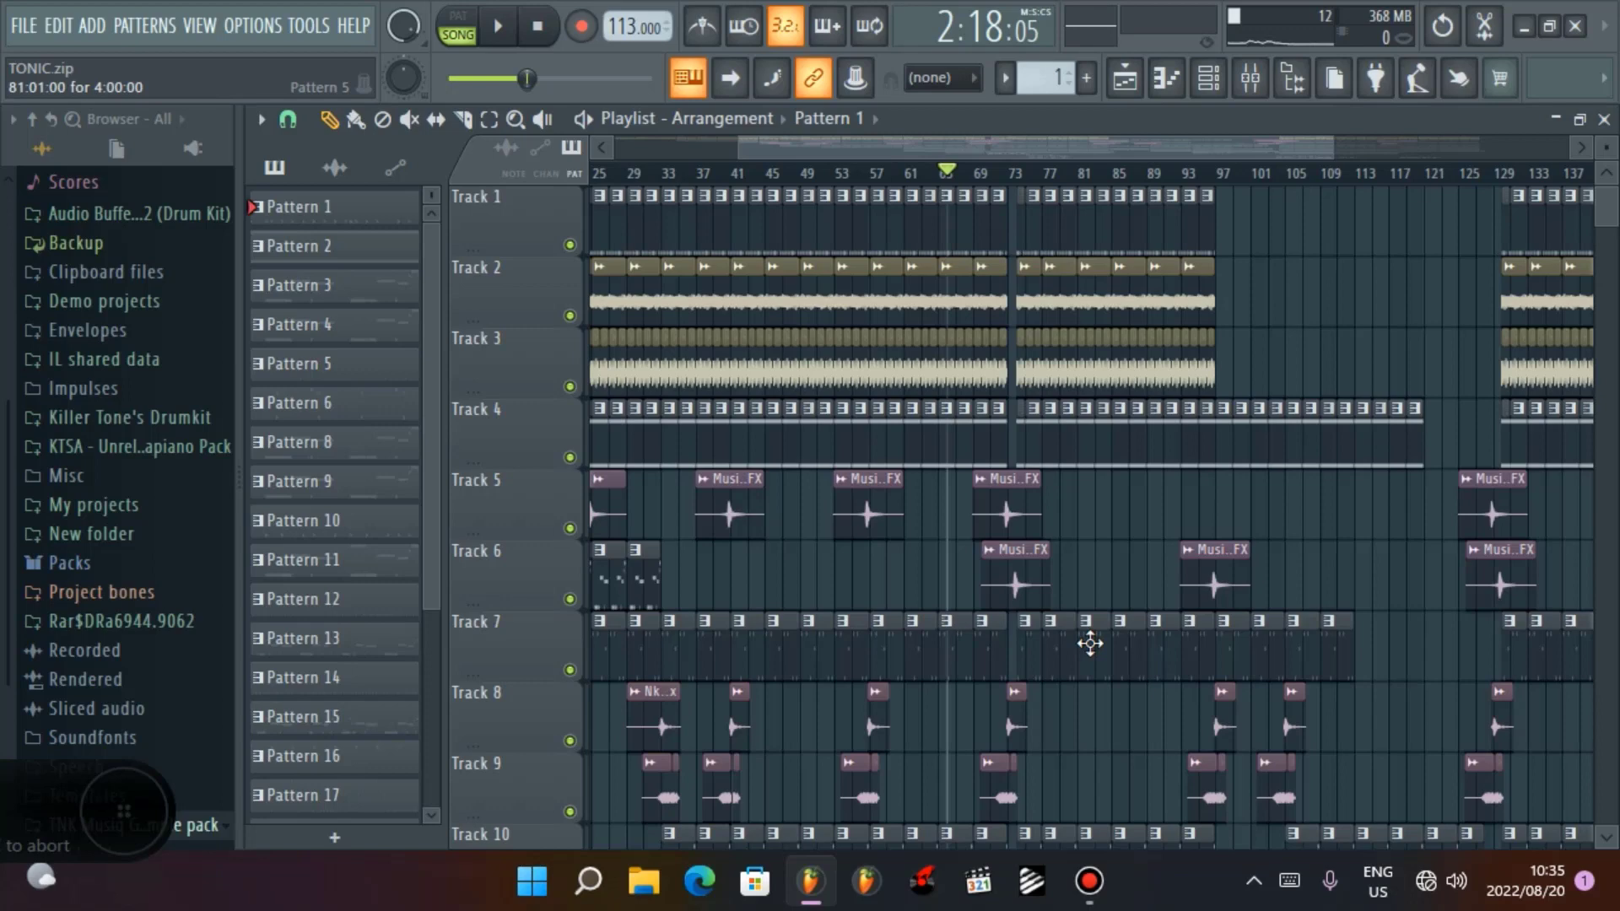
pyautogui.moveTo(1112, 880)
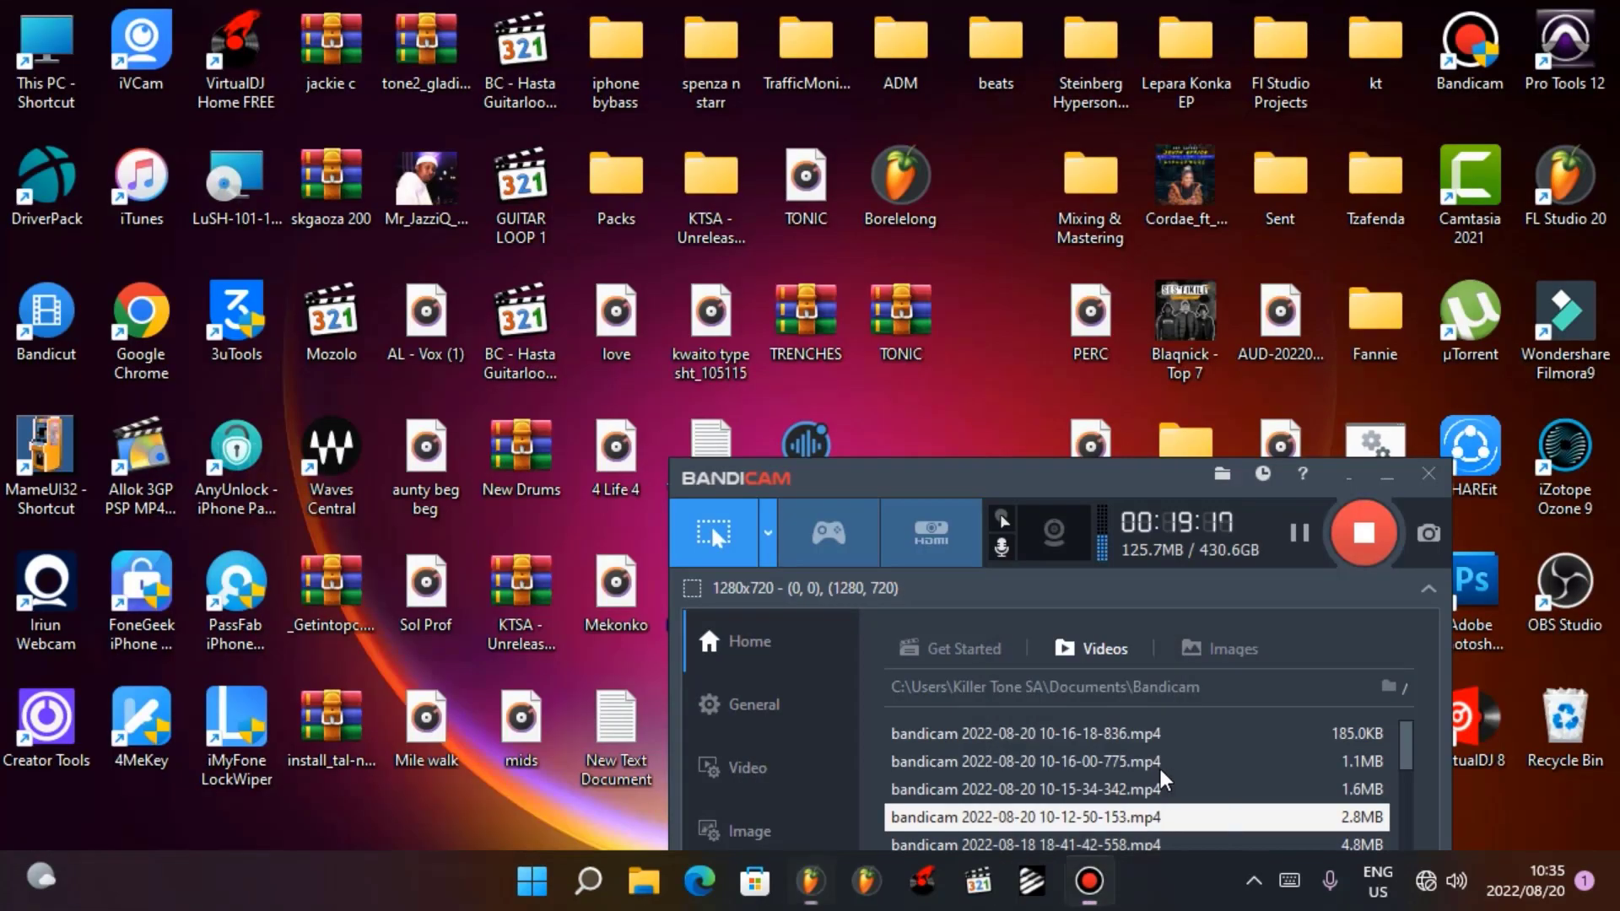
pyautogui.click(1158, 766)
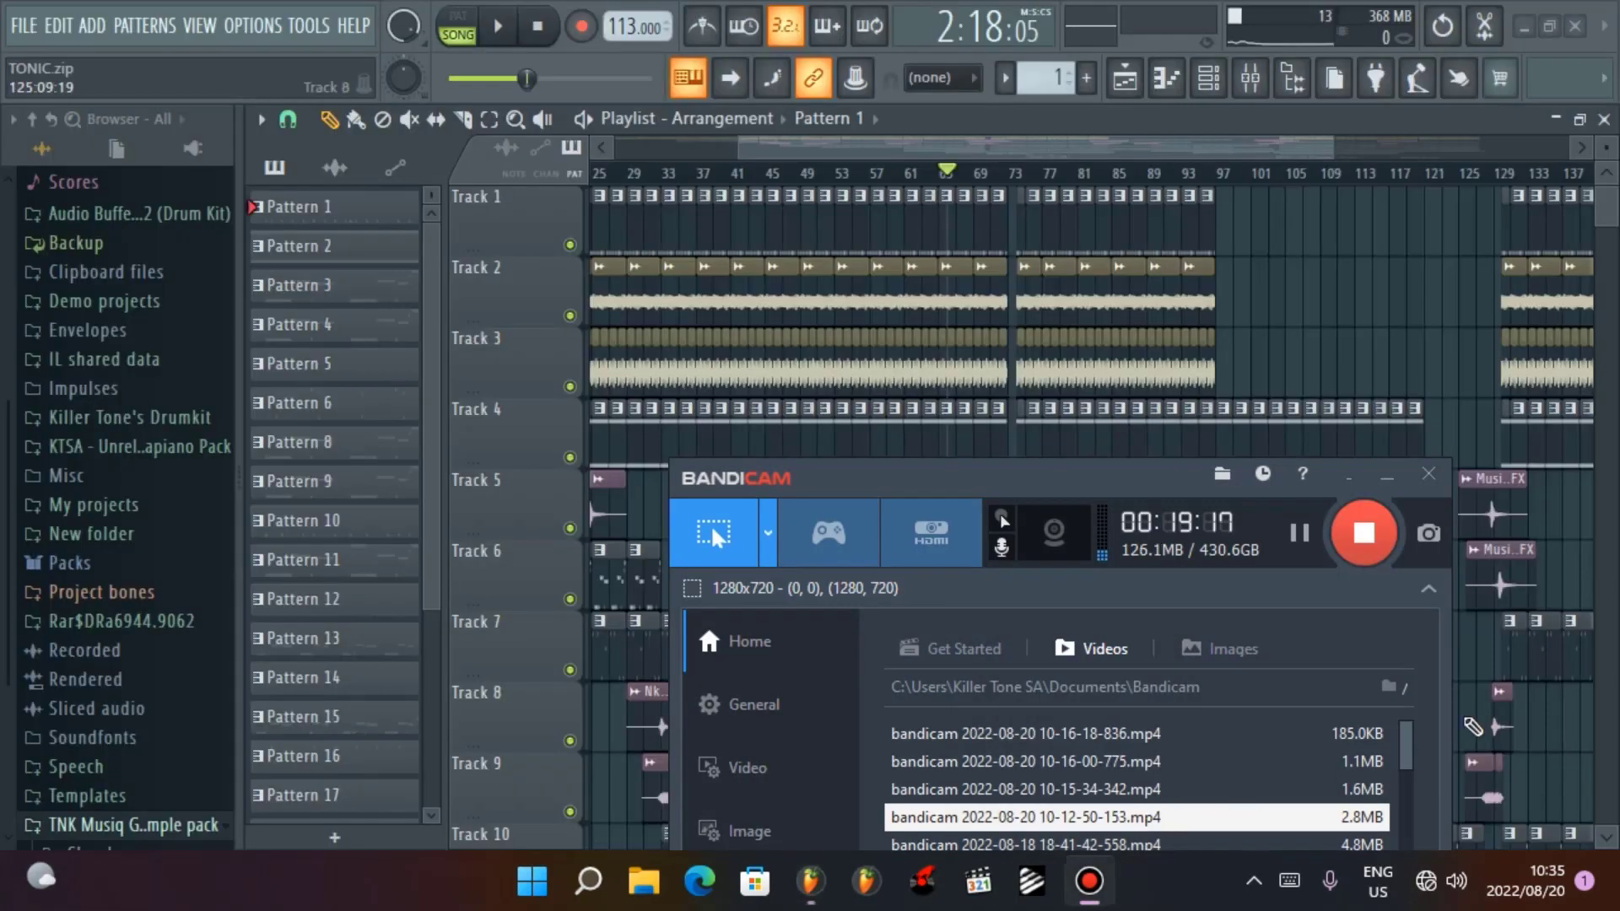